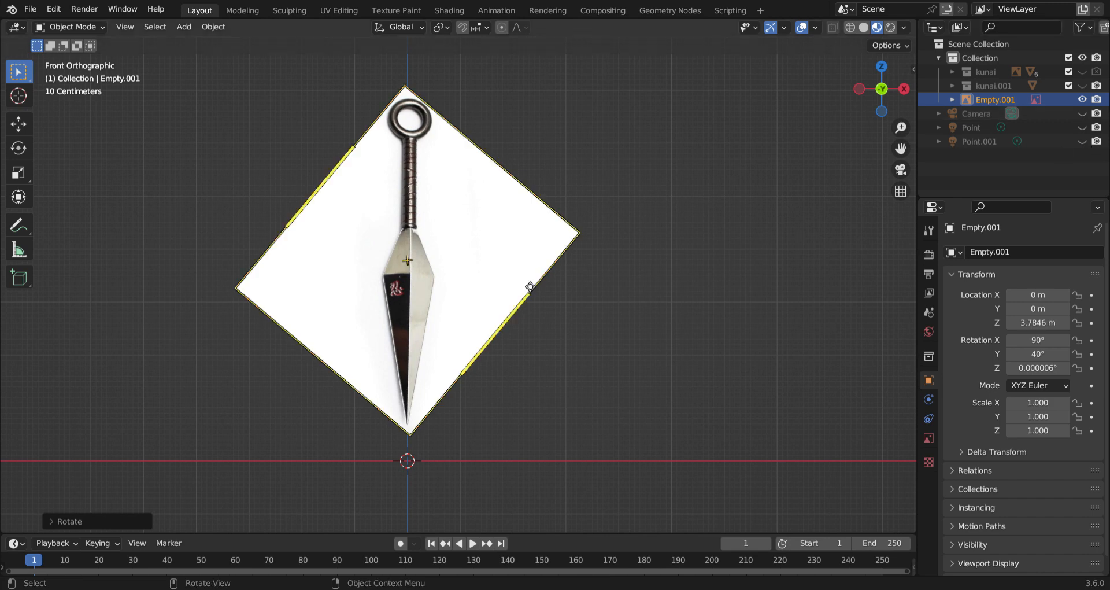
Add a cube and move it up along Z so it sits over the kunai blade in the reference image.
{"action": "key", "text": "shift+a"}
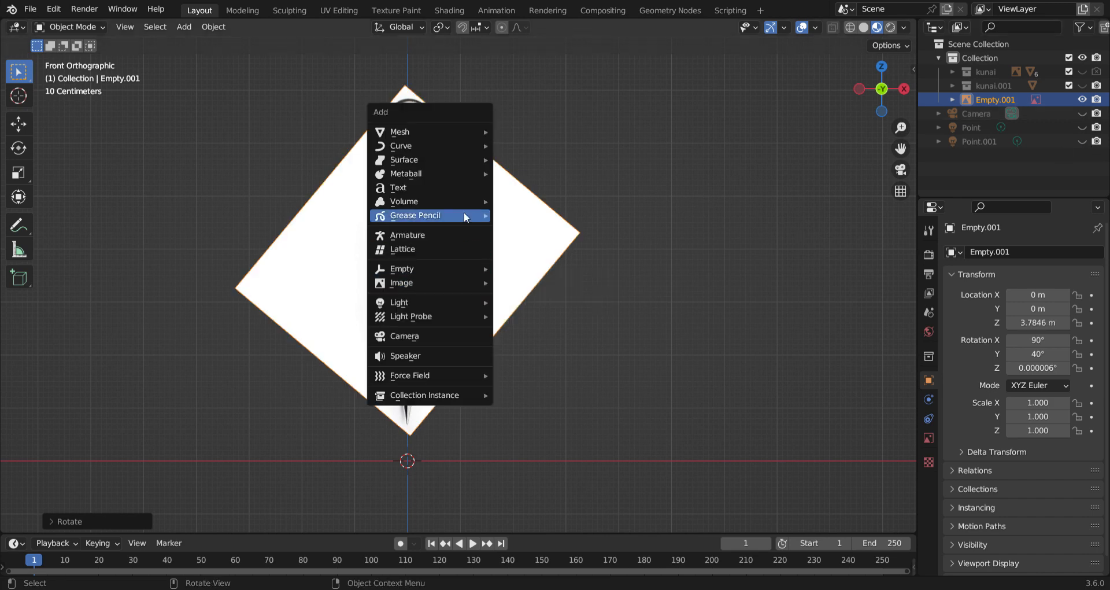
{"action": "mouse_move", "coordinate": [431, 132]}
{"action": "left_click", "coordinate": [571, 142]}
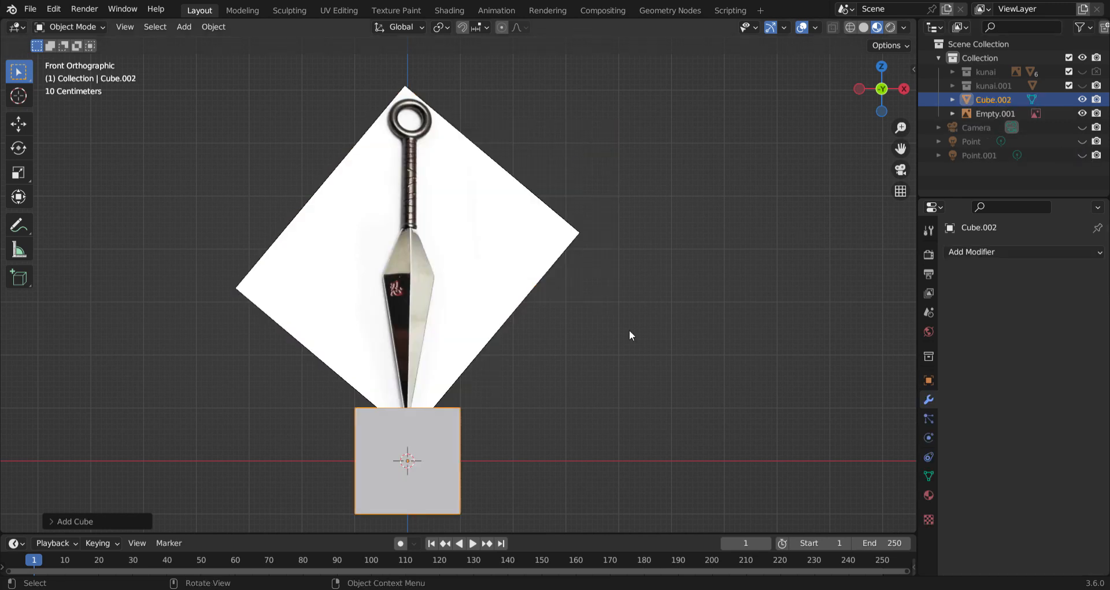
{"action": "key", "text": "g"}
{"action": "key", "text": "z"}
{"action": "key", "text": "Return"}
Scale the cube narrower along X and stretch it along Z by about 1.27 to roughly cover the blade.
{"action": "key", "text": "s"}
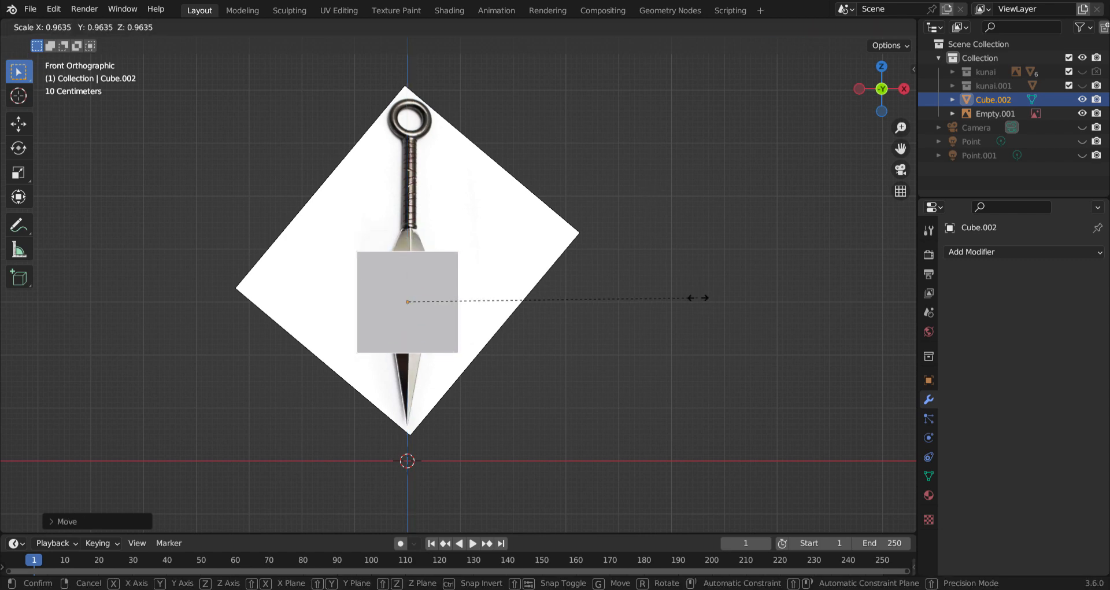
{"action": "key", "text": "x"}
{"action": "key", "text": "Return"}
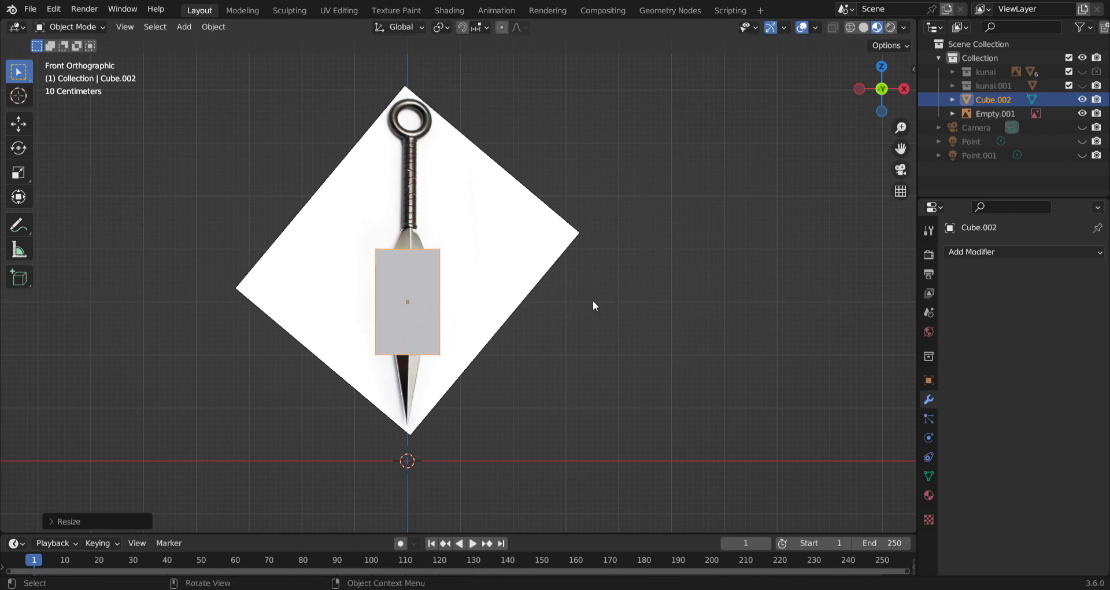
{"action": "key", "text": "s"}
{"action": "key", "text": "z"}
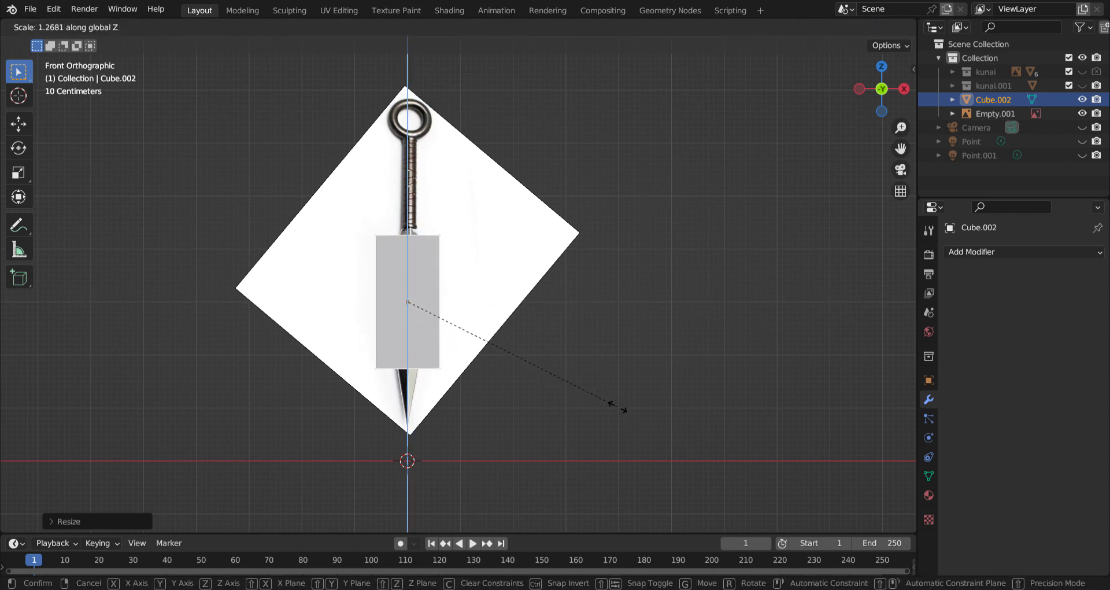
{"action": "key", "text": "Return"}
Thin the block along Y to about 0.24 of its depth in the right view.
{"action": "key", "text": "KP_3"}
{"action": "key", "text": "s"}
{"action": "key", "text": "y"}
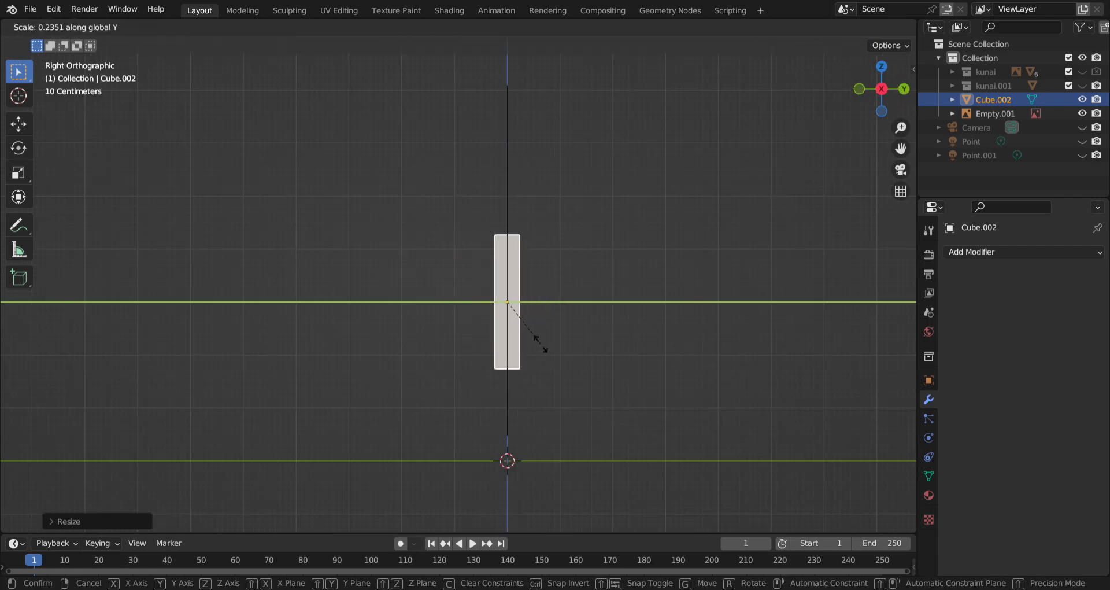
{"action": "key", "text": "Return"}
Add a centered vertical loop cut through the block in Edit Mode with wireframe shading.
{"action": "key", "text": "KP_1"}
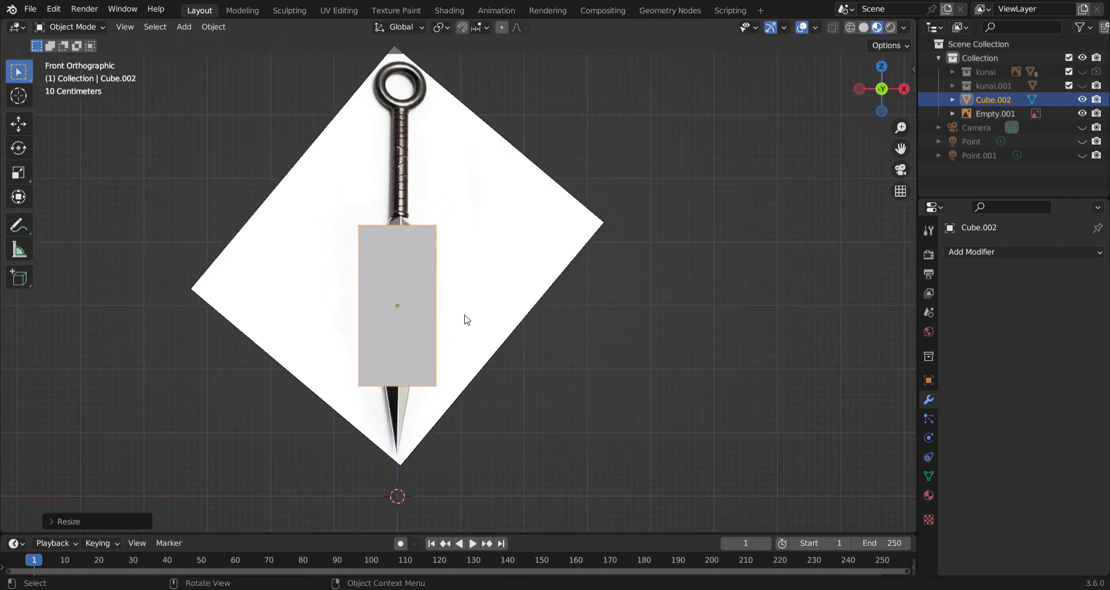
{"action": "scroll", "coordinate": [386, 345], "scroll_direction": "up", "scroll_amount": 3}
{"action": "middle_click_drag", "start_coordinate": [378, 362], "coordinate": [415, 317], "text": "shift"}
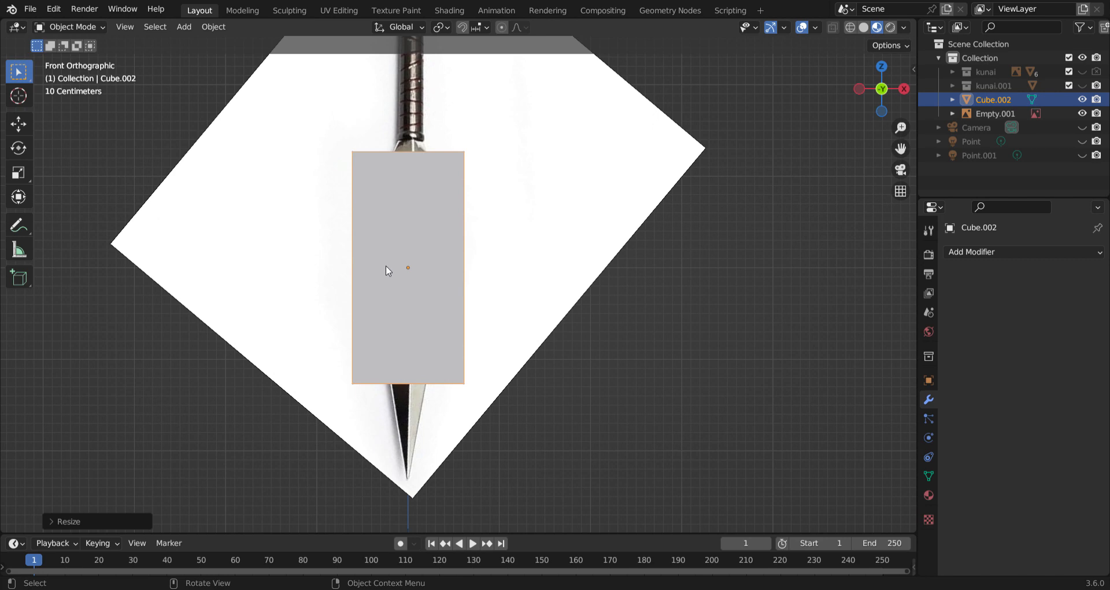
{"action": "key", "text": "Tab"}
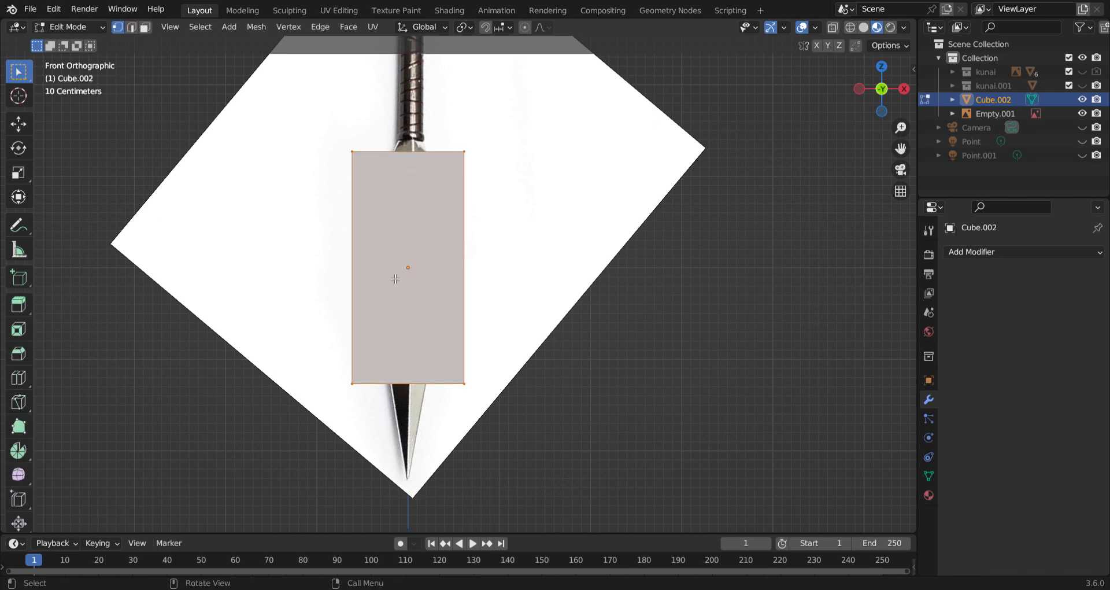
{"action": "key", "text": "z"}
{"action": "left_click", "coordinate": [307, 281]}
{"action": "key", "text": "ctrl+r"}
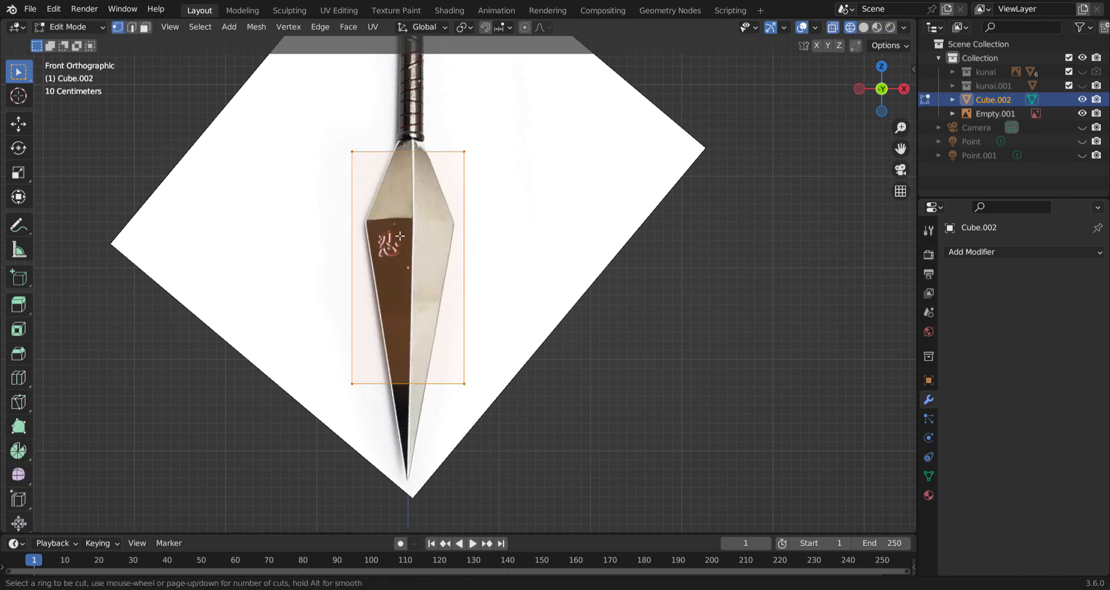
{"action": "left_click", "coordinate": [395, 186]}
{"action": "right_click", "coordinate": [399, 358]}
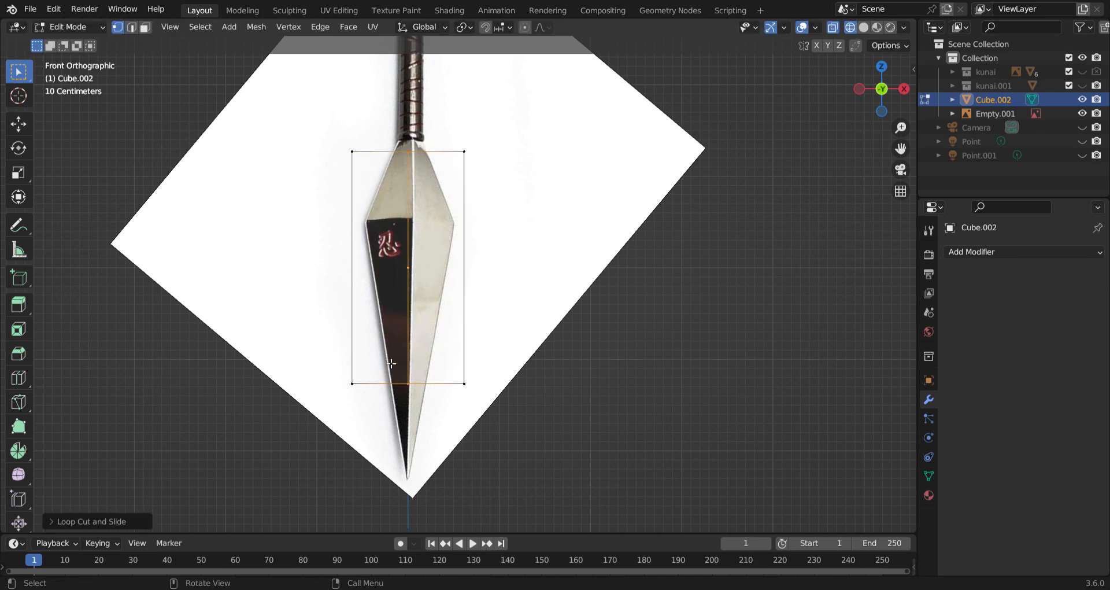
Move the bottom center vertices down along Z to the tip of the reference blade.
{"action": "left_click_drag", "start_coordinate": [392, 363], "coordinate": [427, 423]}
{"action": "key", "text": "g"}
{"action": "key", "text": "z"}
{"action": "left_click", "coordinate": [441, 522]}
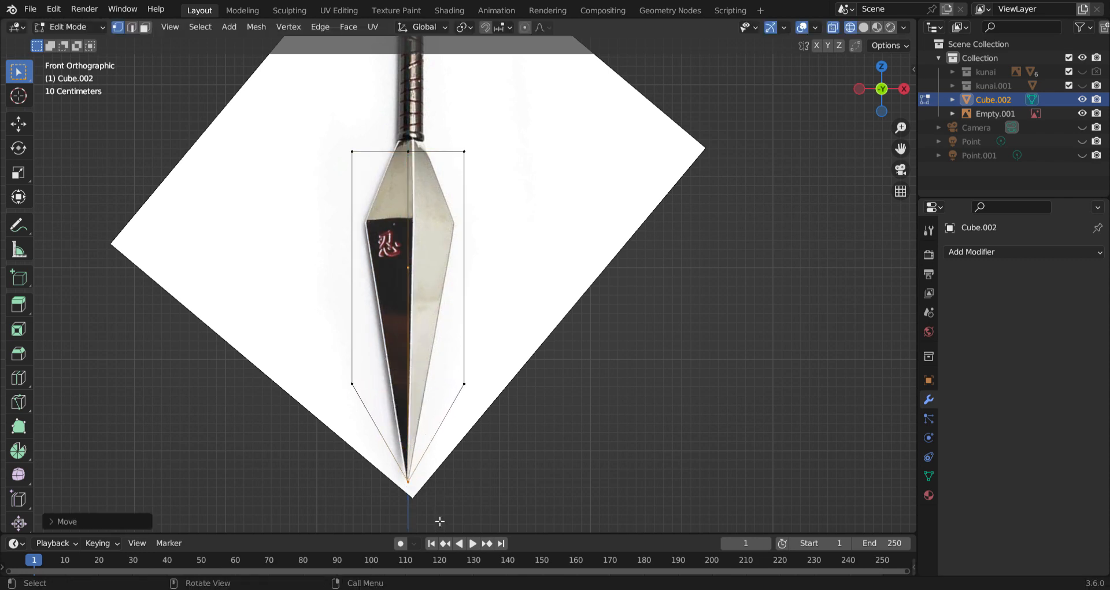
Raise the lower corner vertices along Z and scale them in along X to match the blade's widest point.
{"action": "left_click_drag", "start_coordinate": [315, 377], "coordinate": [519, 414]}
{"action": "key", "text": "g"}
{"action": "key", "text": "z"}
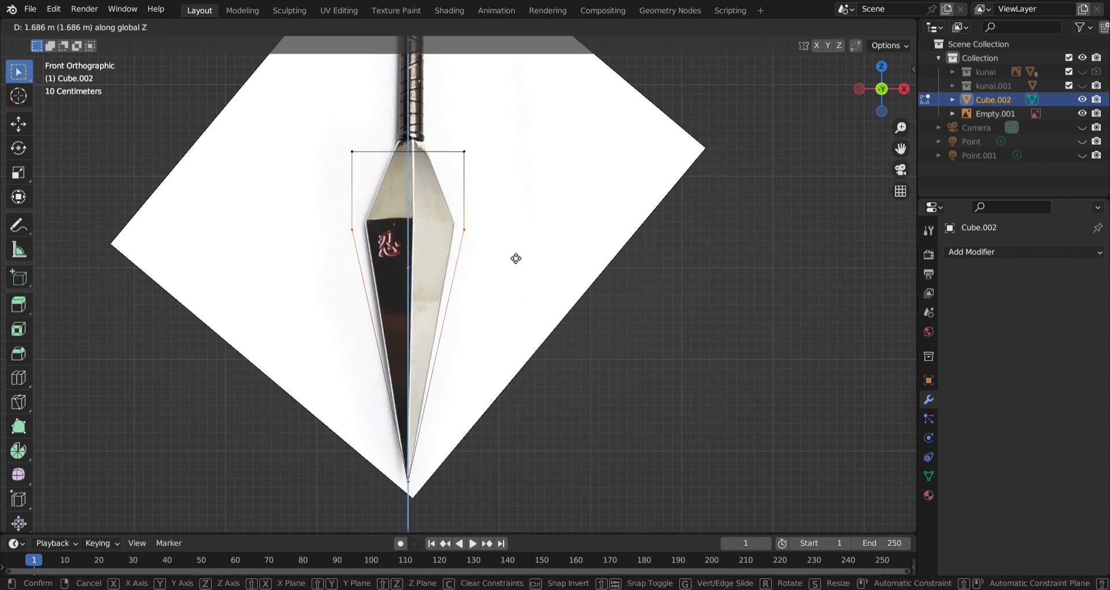
{"action": "left_click", "coordinate": [521, 254]}
{"action": "key", "text": "s"}
{"action": "key", "text": "x"}
{"action": "left_click", "coordinate": [579, 269]}
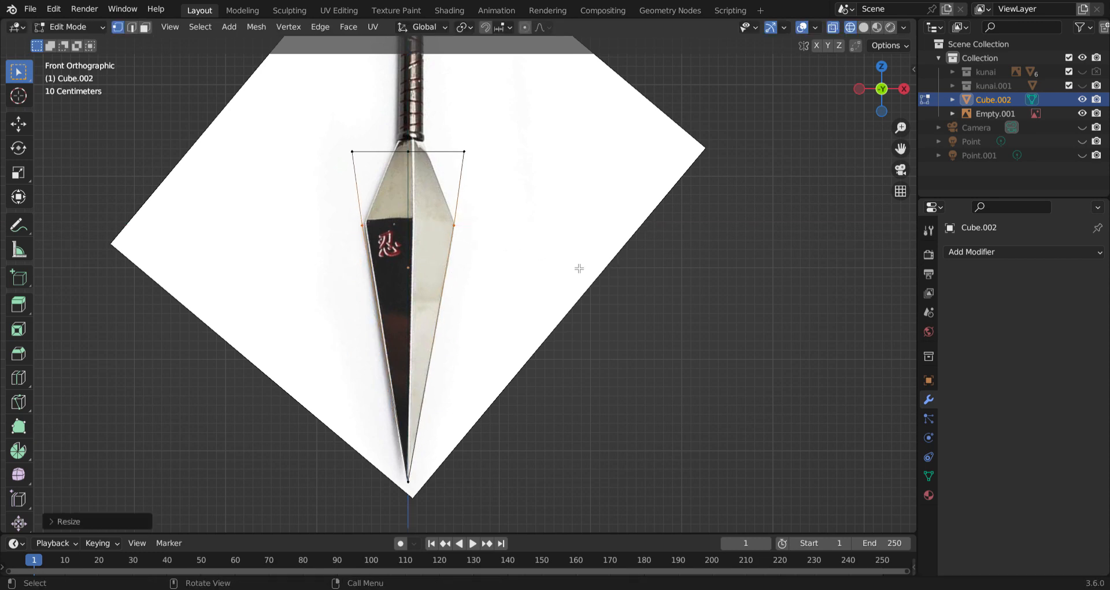
Raise the top vertices to the base of the handle and narrow them along X to the blade's neck width.
{"action": "left_click_drag", "start_coordinate": [392, 147], "coordinate": [509, 168]}
{"action": "key", "text": "g"}
{"action": "key", "text": "z"}
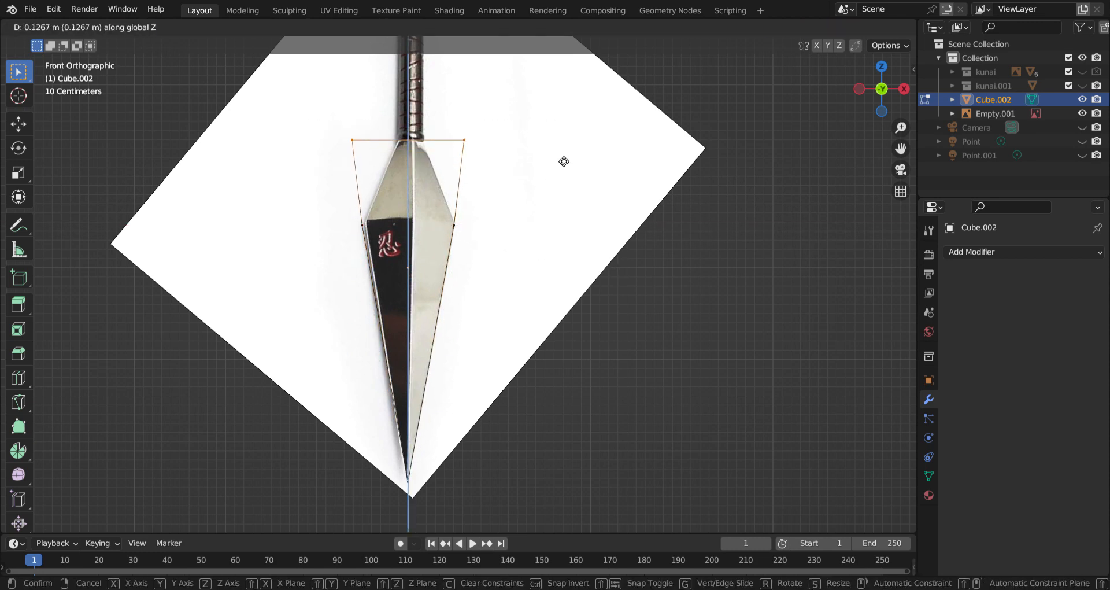
{"action": "left_click", "coordinate": [564, 162]}
{"action": "key", "text": "s"}
{"action": "key", "text": "x"}
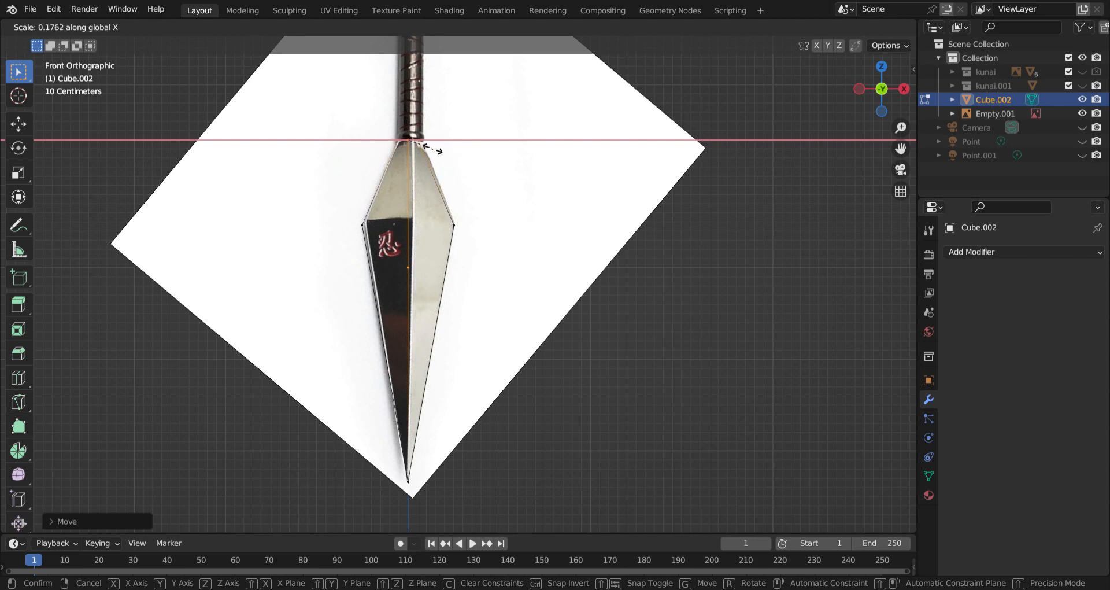
{"action": "left_click", "coordinate": [446, 156]}
Knife-cut a horizontal edge across the blade's front face between its two widest corners.
{"action": "scroll", "coordinate": [418, 219], "scroll_direction": "up", "scroll_amount": 4}
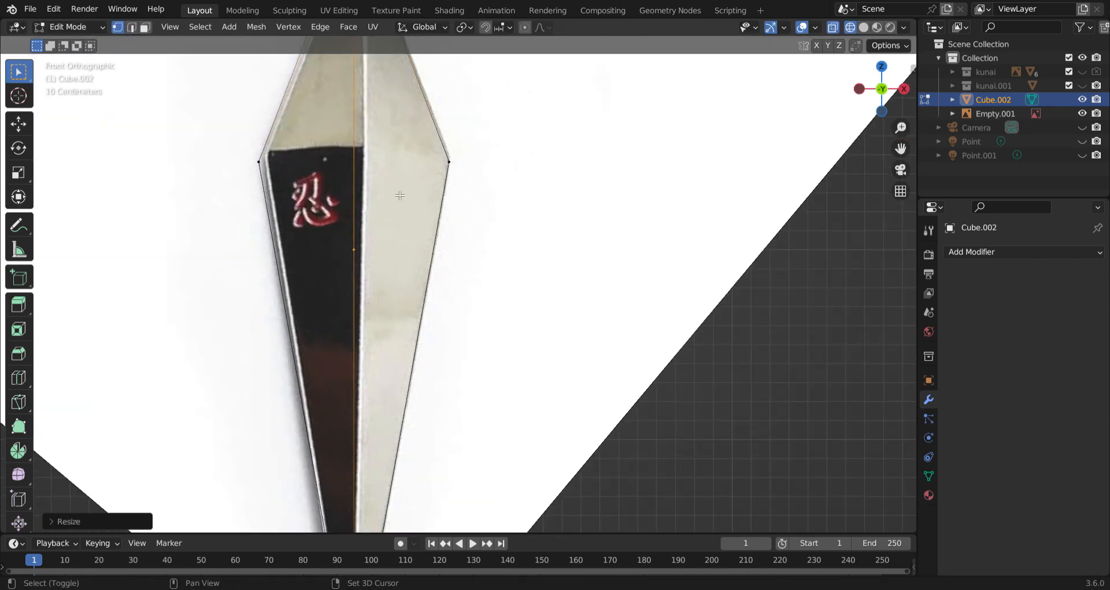
{"action": "left_click", "coordinate": [17, 383]}
{"action": "left_click", "coordinate": [18, 402]}
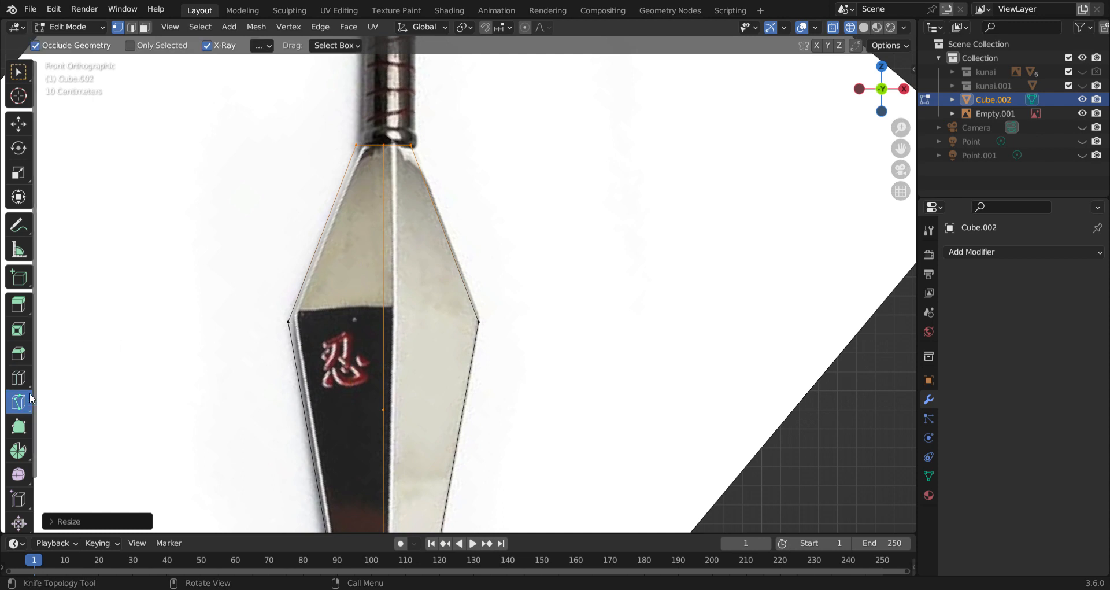
{"action": "scroll", "coordinate": [283, 350], "scroll_direction": "up", "scroll_amount": 2}
{"action": "left_click", "coordinate": [215, 344]}
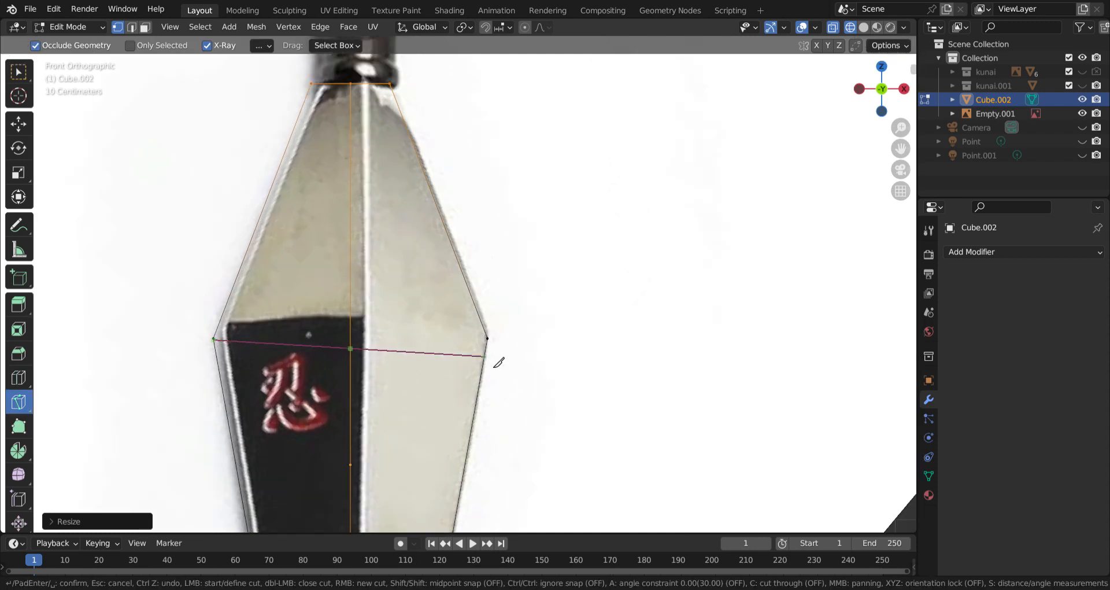
{"action": "key", "text": "Return"}
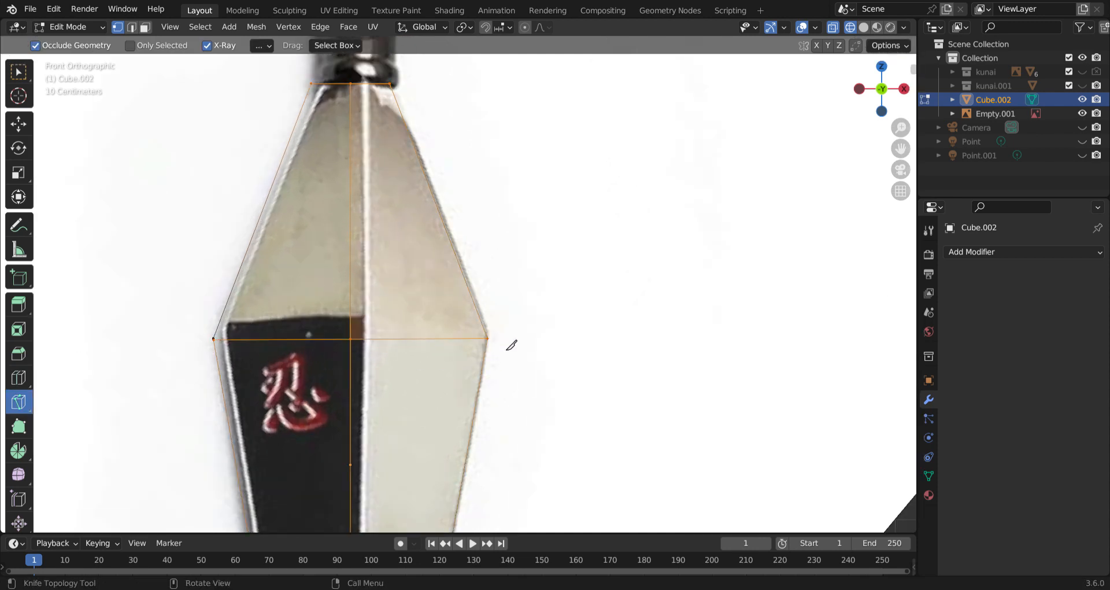
Hide the reference image and knife-cut a matching edge across the blade's back face between its widest corners.
{"action": "middle_click_drag", "start_coordinate": [476, 340], "coordinate": [479, 356]}
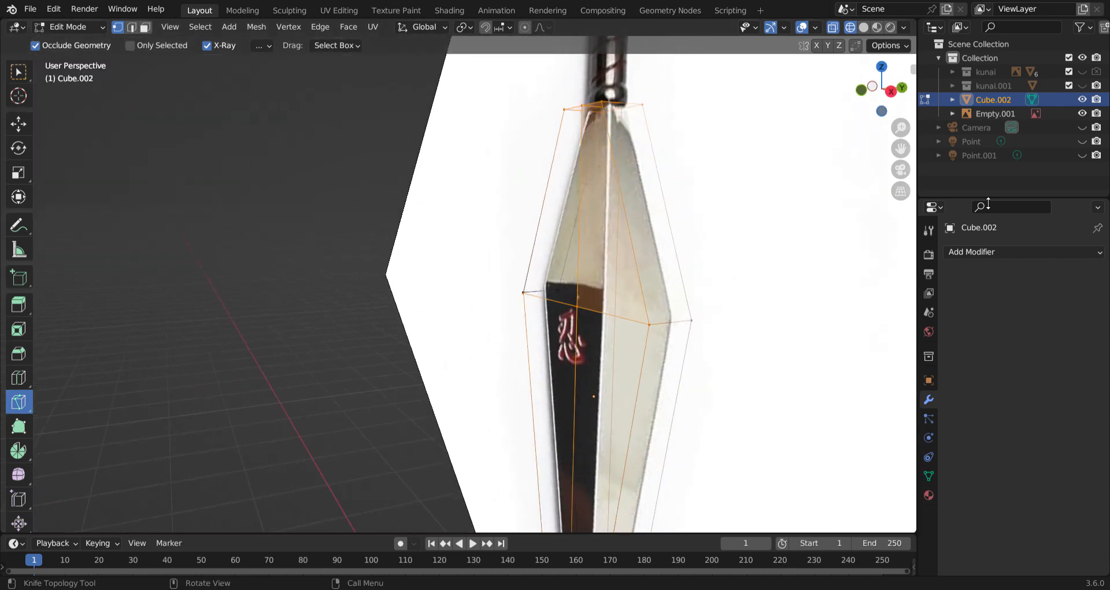
{"action": "left_click", "coordinate": [1083, 115]}
{"action": "middle_click_drag", "start_coordinate": [736, 245], "coordinate": [576, 257]}
{"action": "left_click", "coordinate": [629, 429]}
{"action": "middle_click_drag", "start_coordinate": [809, 425], "coordinate": [630, 431], "text": "shift"}
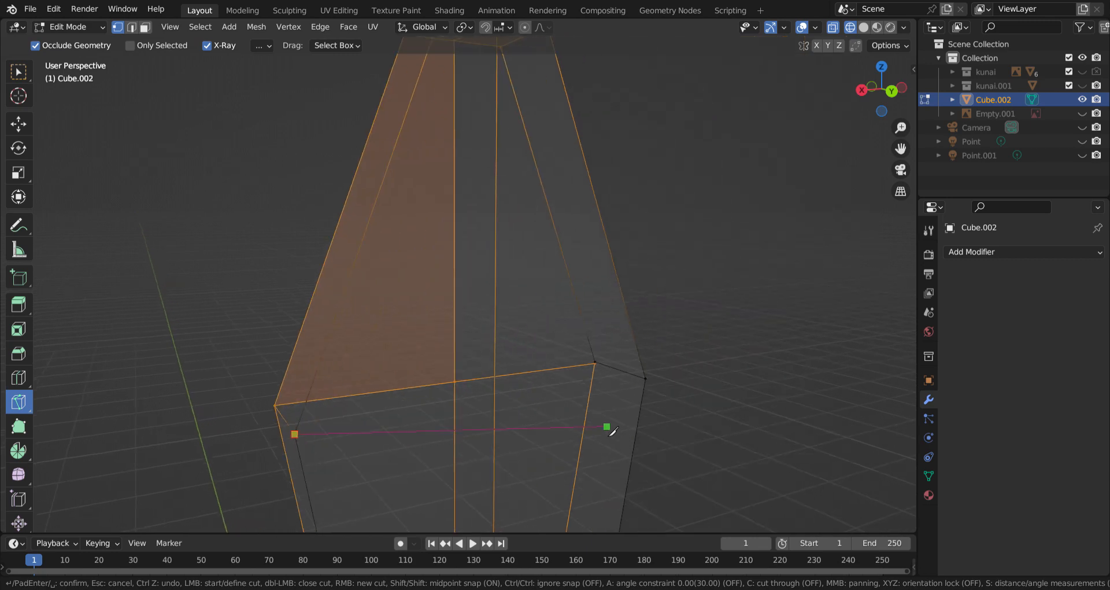
{"action": "left_click", "coordinate": [646, 379]}
{"action": "key", "text": "Return"}
Select the center vertices at the blade's widest point in the front view.
{"action": "key", "text": "KP_1"}
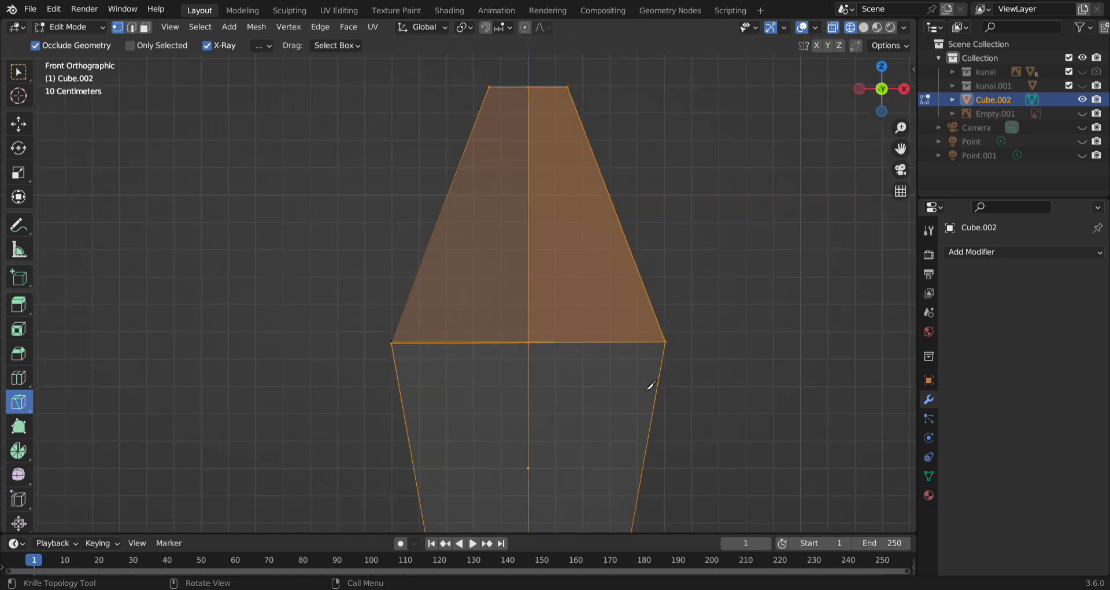
{"action": "key", "text": "w"}
{"action": "left_click_drag", "start_coordinate": [491, 307], "coordinate": [559, 378]}
{"action": "key", "text": "s"}
{"action": "key", "text": "y"}
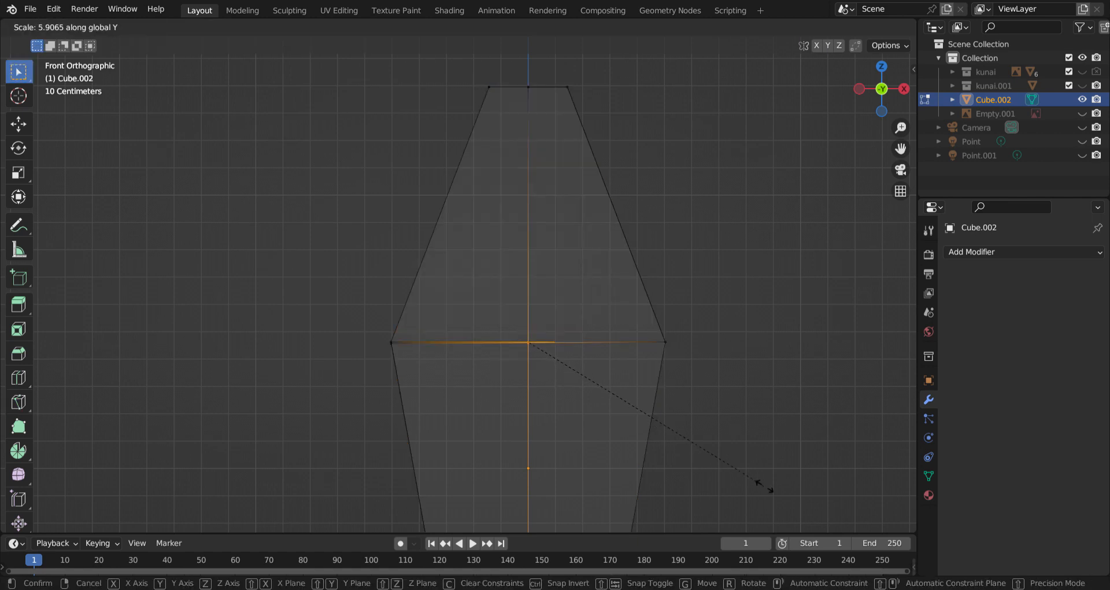
{"action": "left_click", "coordinate": [766, 488]}
{"action": "key", "text": "KP_3"}
{"action": "key", "text": "ctrl+z"}
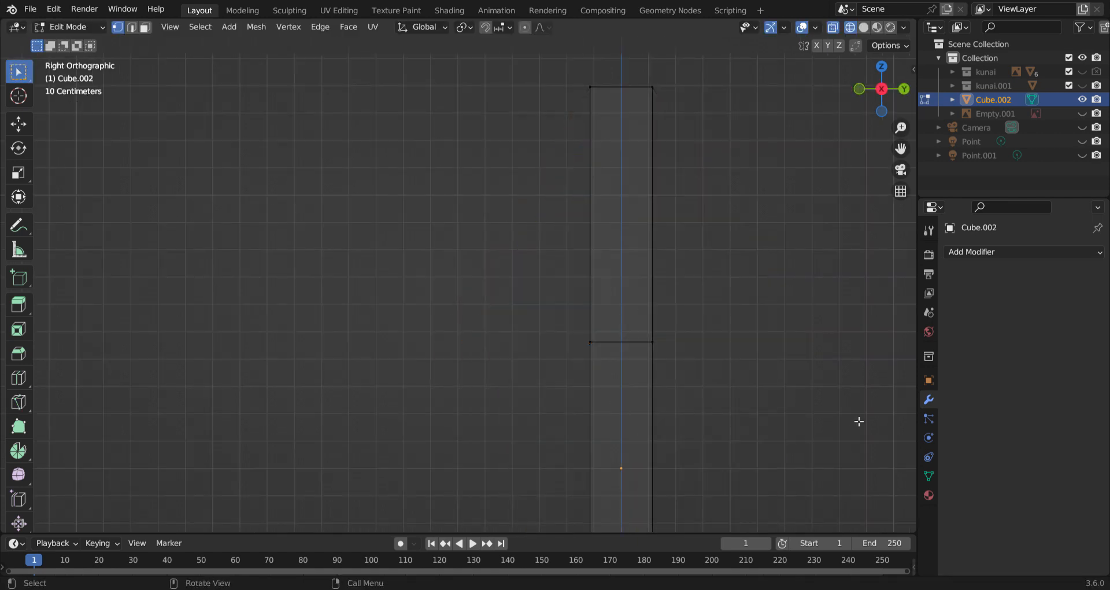
Scale the selected center vertices outward along Y to roughly twice their spacing, forming the blade's ridge.
{"action": "key", "text": "s"}
{"action": "key", "text": "y"}
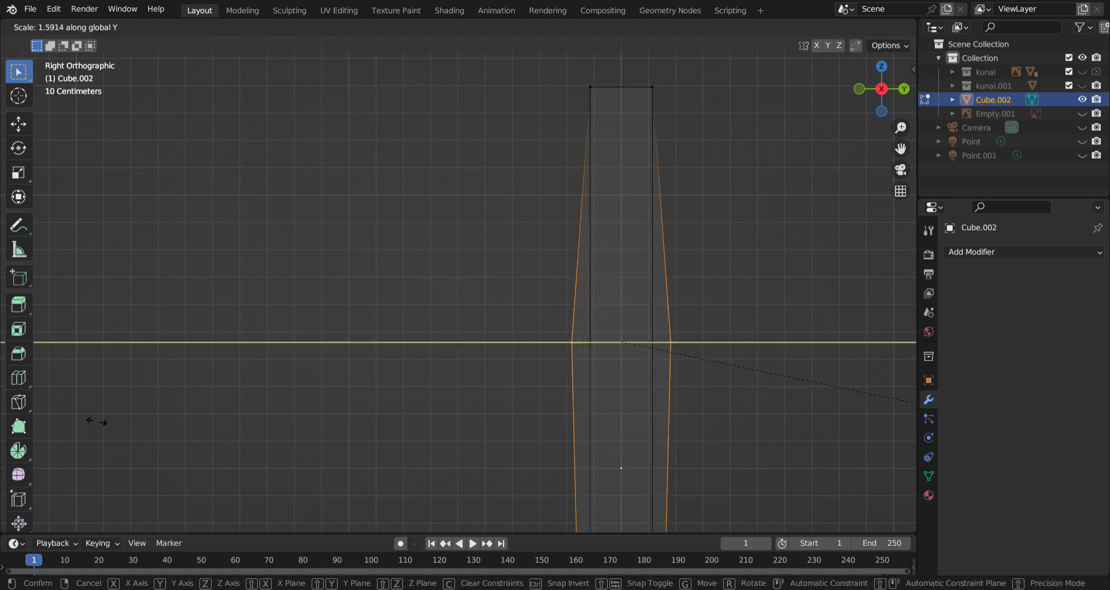
{"action": "left_click", "coordinate": [196, 395]}
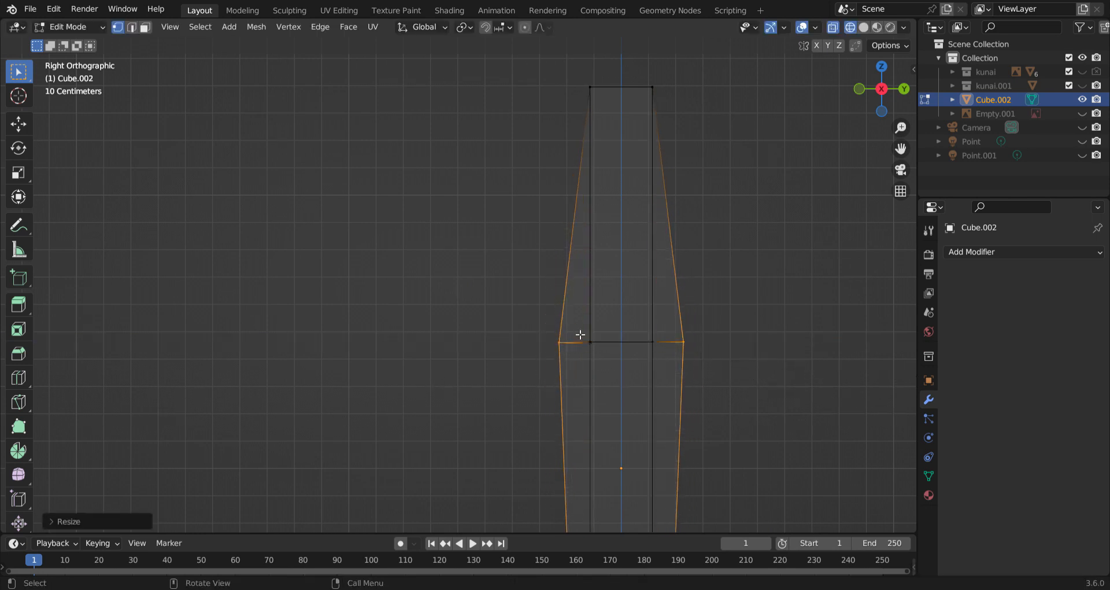
Select the blade's widest-point and tip vertices and collapse them along Y with a scale of 0.
{"action": "left_click_drag", "start_coordinate": [577, 330], "coordinate": [664, 383]}
{"action": "middle_click_drag", "start_coordinate": [661, 436], "coordinate": [448, 288], "text": "shift"}
{"action": "left_click_drag", "start_coordinate": [381, 337], "coordinate": [540, 379]}
{"action": "key", "text": "KP_1"}
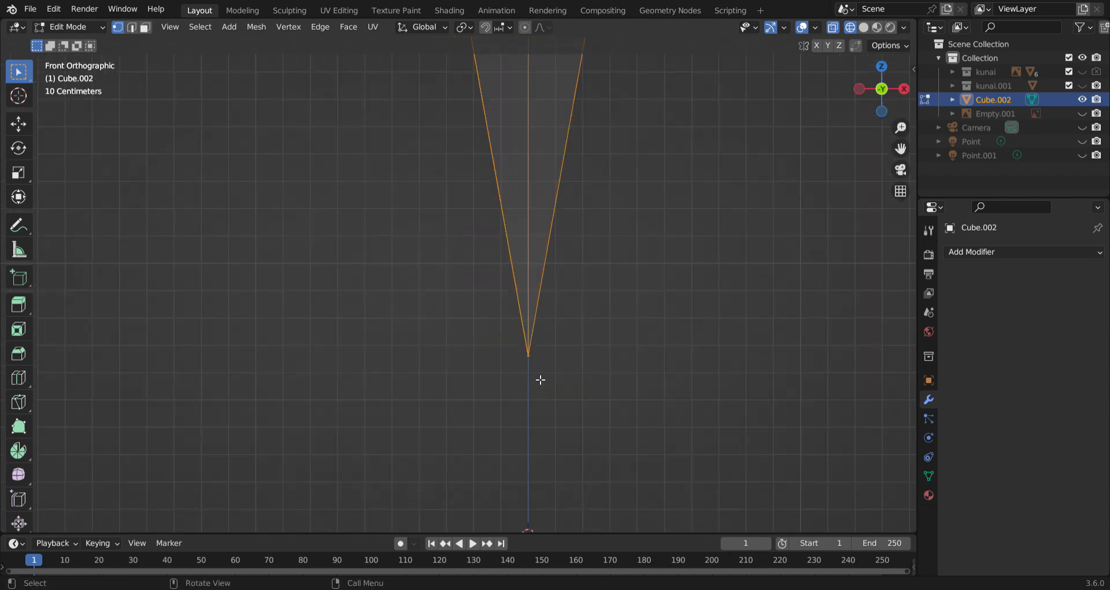
{"action": "middle_click_drag", "start_coordinate": [505, 209], "coordinate": [461, 340]}
{"action": "key", "text": "s"}
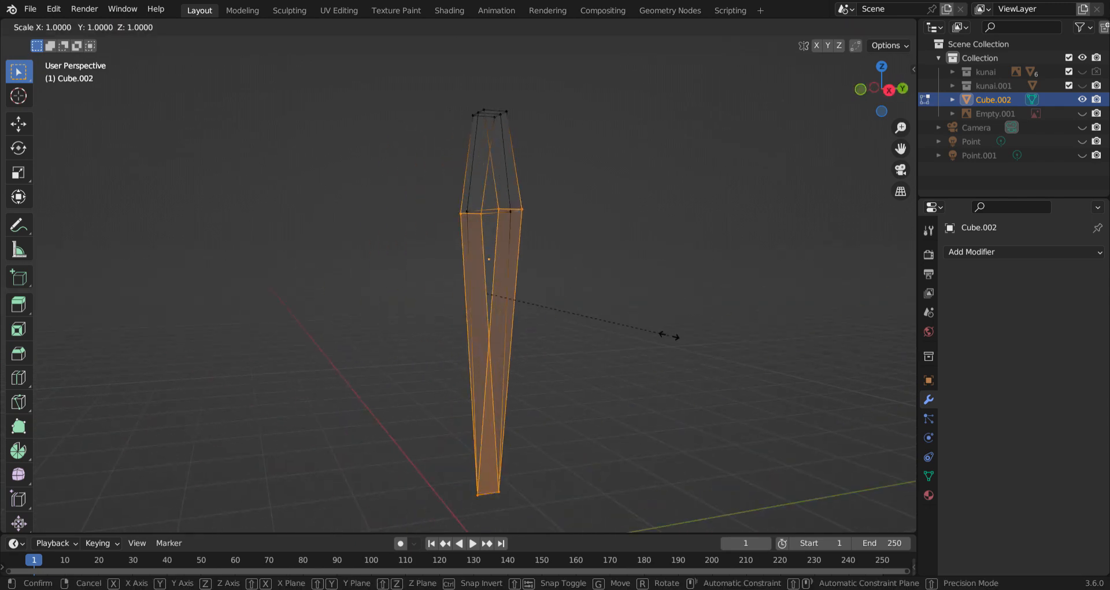
{"action": "key", "text": "y"}
{"action": "key", "text": "0"}
{"action": "key", "text": "Return"}
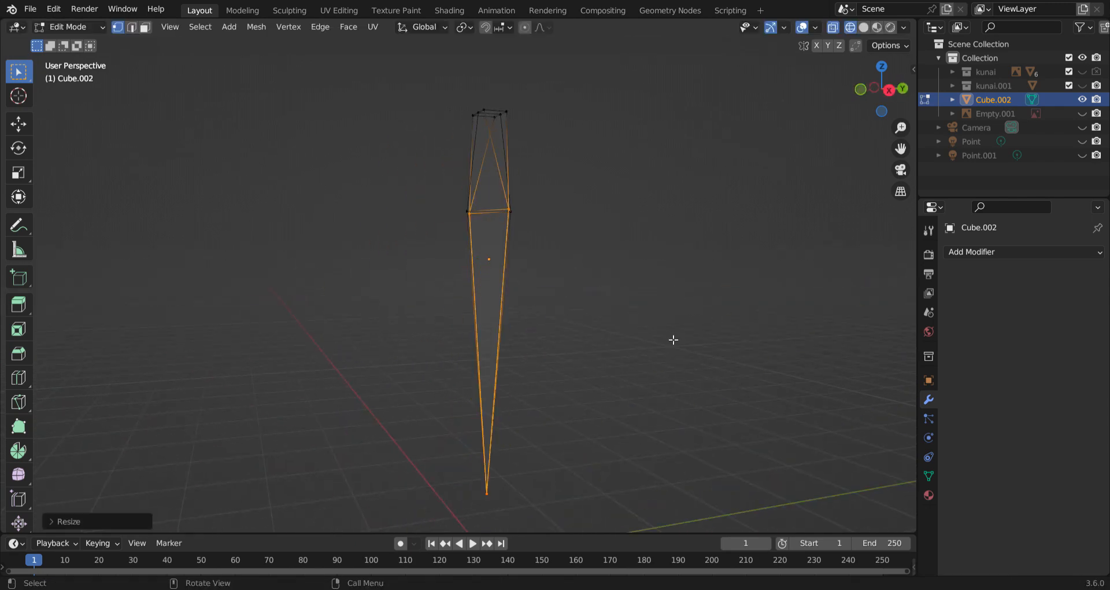
Switch the viewport from wireframe to Material Preview shading.
{"action": "mouse_move", "coordinate": [426, 305]}
{"action": "middle_mouse_down"}
{"action": "mouse_move", "coordinate": [458, 308]}
{"action": "mouse_move", "coordinate": [364, 262]}
{"action": "middle_mouse_up"}
{"action": "key", "text": "z"}
{"action": "left_click", "coordinate": [376, 341]}
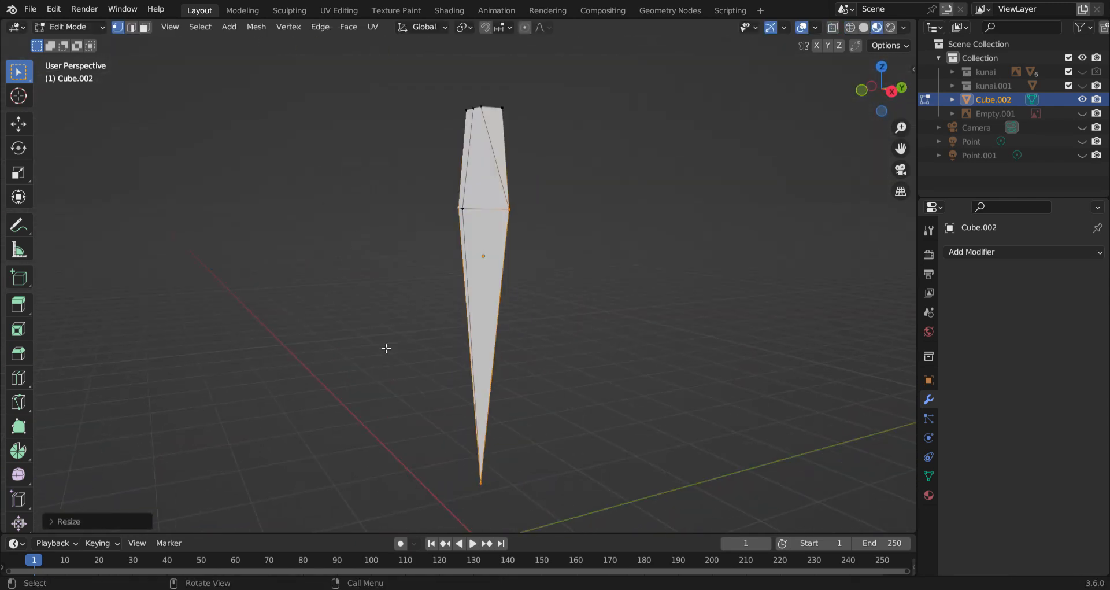
Select the faces at the blade's top end and extrude them a short distance upward along their normal.
{"action": "mouse_move", "coordinate": [384, 347]}
{"action": "middle_mouse_down"}
{"action": "mouse_move", "coordinate": [420, 307]}
{"action": "mouse_move", "coordinate": [310, 330]}
{"action": "mouse_move", "coordinate": [446, 362]}
{"action": "mouse_move", "coordinate": [478, 331]}
{"action": "mouse_move", "coordinate": [406, 282]}
{"action": "mouse_move", "coordinate": [345, 339]}
{"action": "middle_mouse_up"}
{"action": "left_click_drag", "start_coordinate": [79, 267], "coordinate": [373, 413]}
{"action": "middle_click_drag", "start_coordinate": [306, 328], "coordinate": [124, 163]}
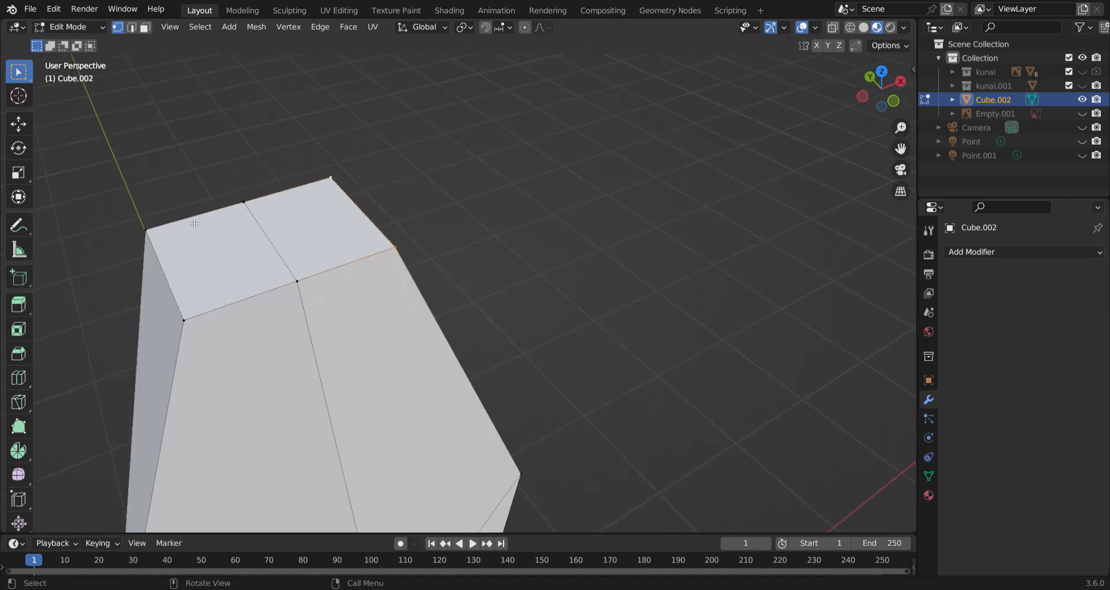
{"action": "left_click_drag", "start_coordinate": [116, 156], "coordinate": [435, 328]}
{"action": "left_click", "coordinate": [25, 306]}
{"action": "left_click_drag", "start_coordinate": [259, 194], "coordinate": [265, 164]}
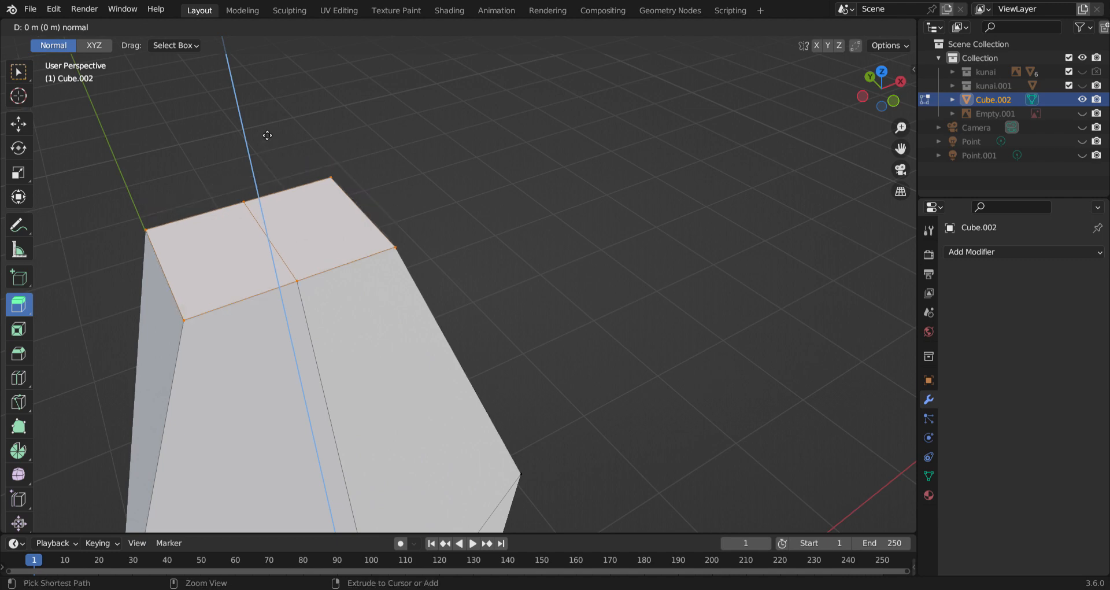
{"action": "left_click_drag", "start_coordinate": [271, 73], "coordinate": [279, 154]}
{"action": "key", "text": "KP_1"}
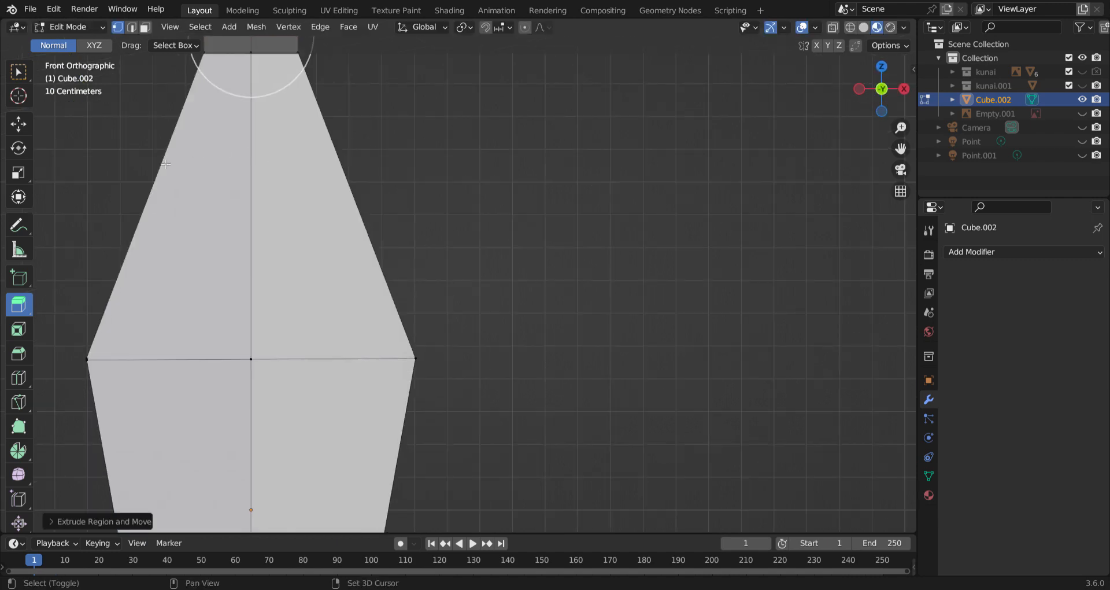
{"action": "middle_click_drag", "start_coordinate": [166, 131], "coordinate": [311, 380], "text": "shift"}
{"action": "scroll", "coordinate": [359, 289], "scroll_direction": "up", "scroll_amount": 7}
{"action": "middle_click_drag", "start_coordinate": [269, 294], "coordinate": [510, 312], "text": "shift"}
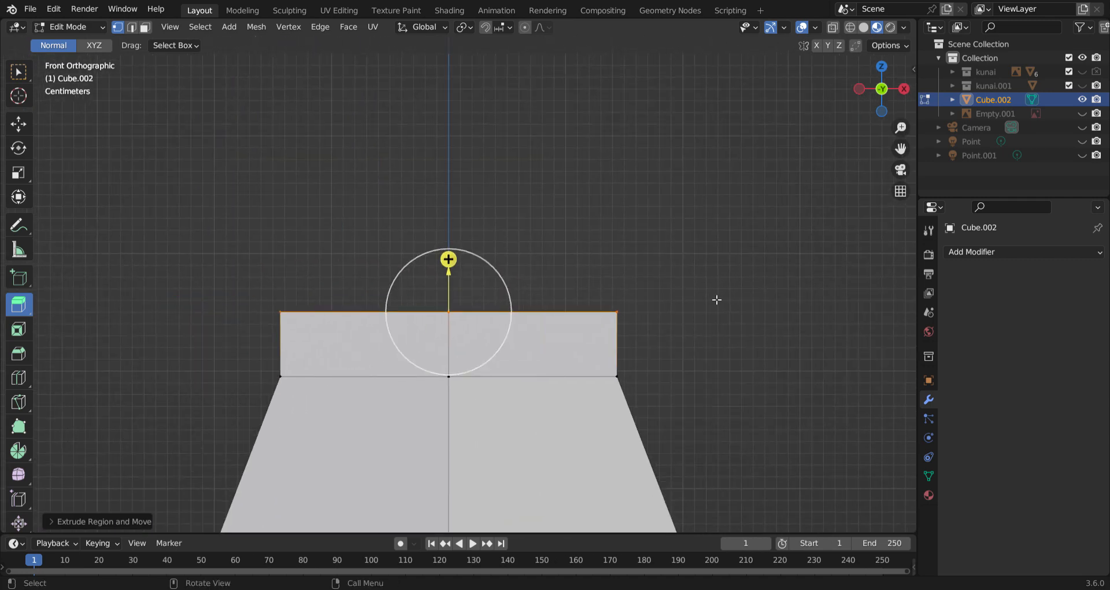
Lower the blade's extruded top along Z by about 0.024 m and extrude it upward again to form a second, taller section.
{"action": "scroll", "coordinate": [716, 298], "scroll_direction": "down", "scroll_amount": 4}
{"action": "scroll", "coordinate": [598, 293], "scroll_direction": "up", "scroll_amount": 1}
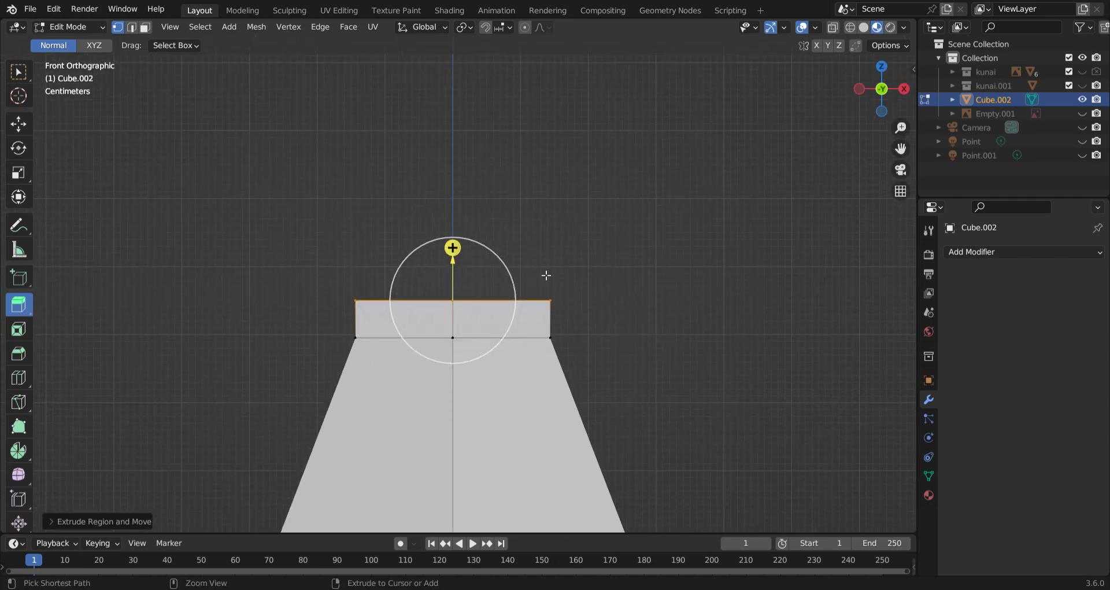
{"action": "key", "text": "g"}
{"action": "key", "text": "z"}
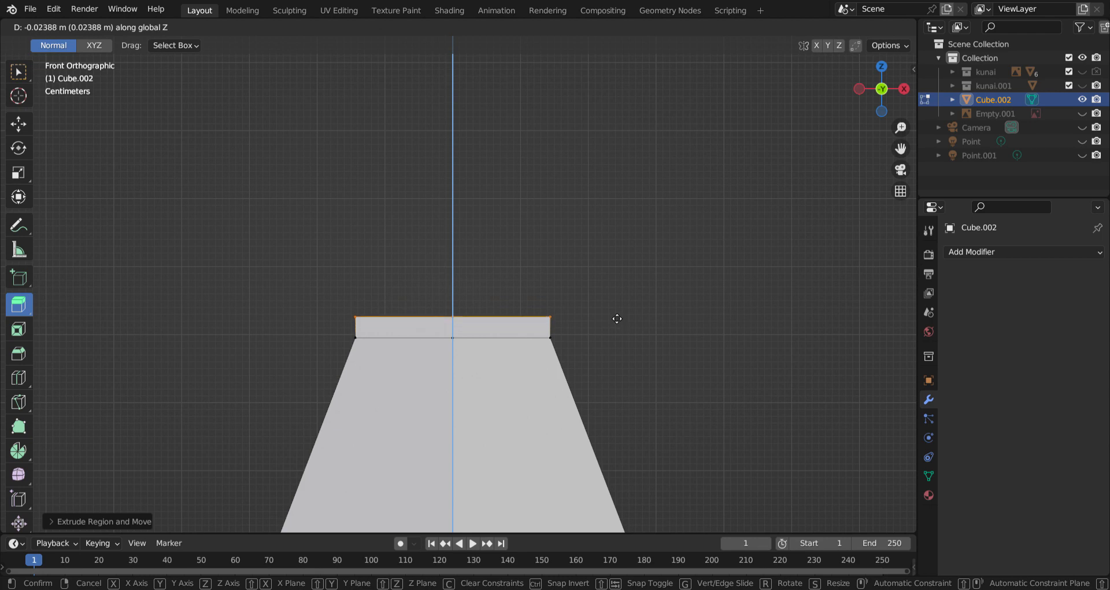
{"action": "left_click", "coordinate": [617, 319]}
{"action": "left_click_drag", "start_coordinate": [453, 265], "coordinate": [482, 198]}
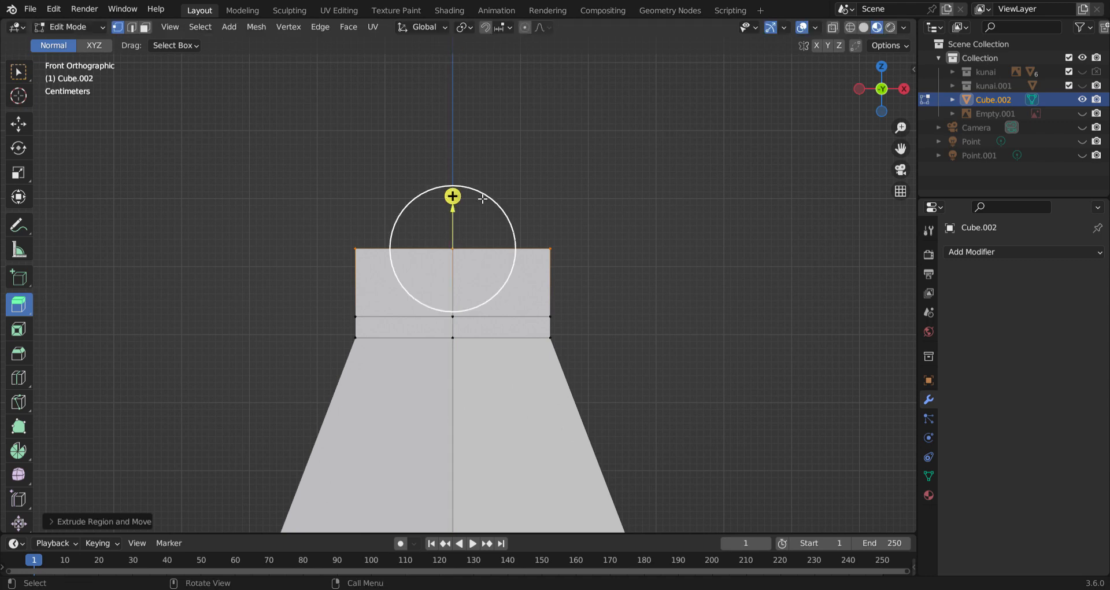
Select the full edge ring between the two extruded sections and scale it inward to about 0.84, forming a neck.
{"action": "left_click", "coordinate": [557, 321], "text": "alt"}
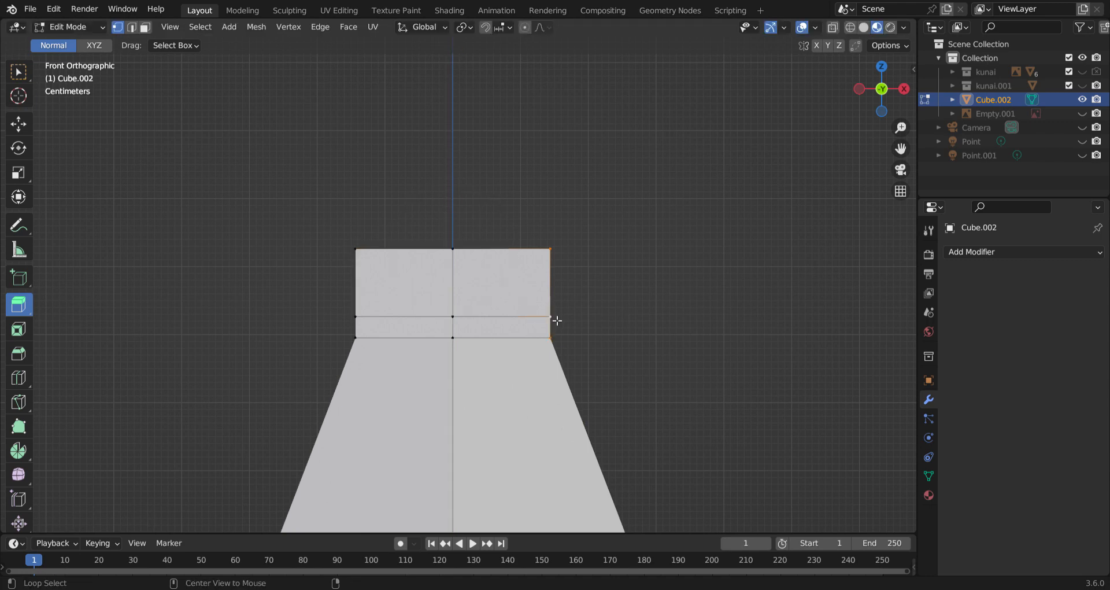
{"action": "key", "text": "shift+z"}
{"action": "left_click_drag", "start_coordinate": [337, 295], "coordinate": [596, 332]}
{"action": "key", "text": "s"}
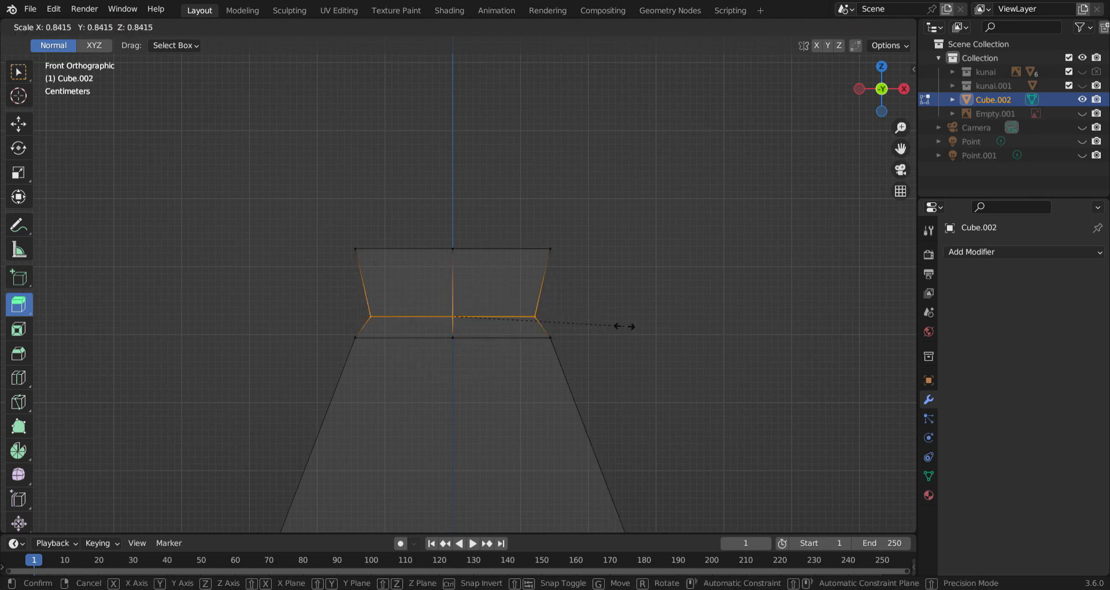
{"action": "left_click", "coordinate": [624, 327]}
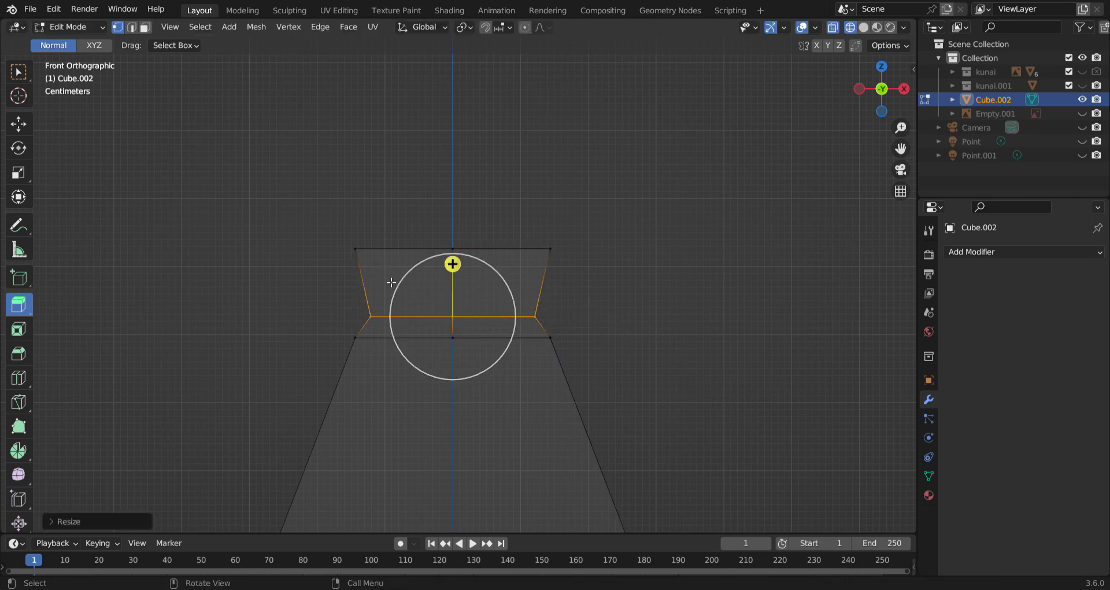
Scale the topmost edge ring inward to about 0.8, making it slightly narrower than the neck.
{"action": "left_click_drag", "start_coordinate": [341, 243], "coordinate": [628, 275]}
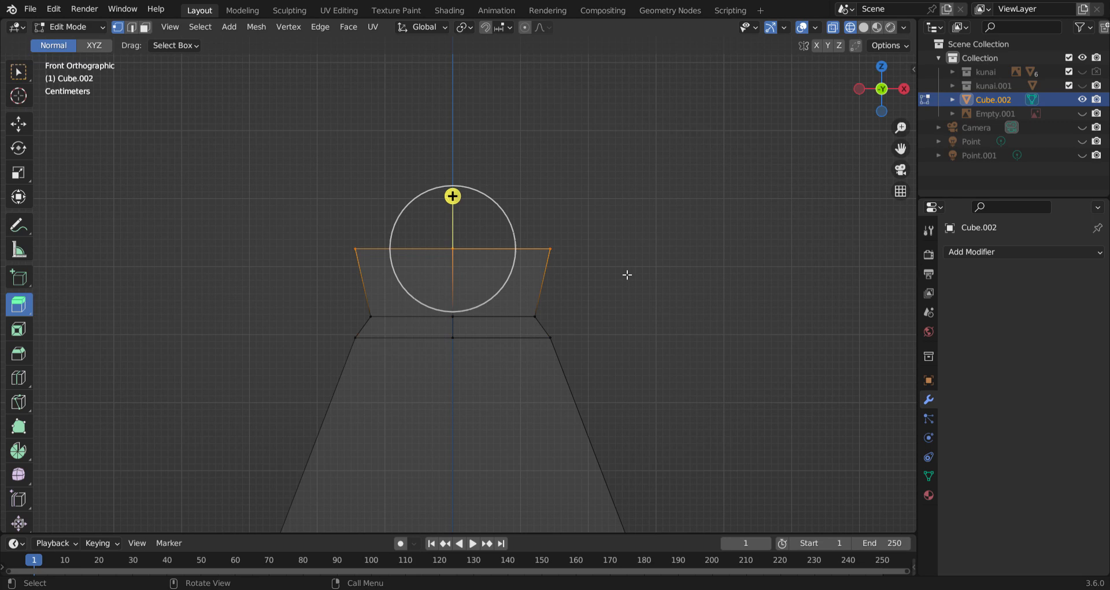
{"action": "key", "text": "s"}
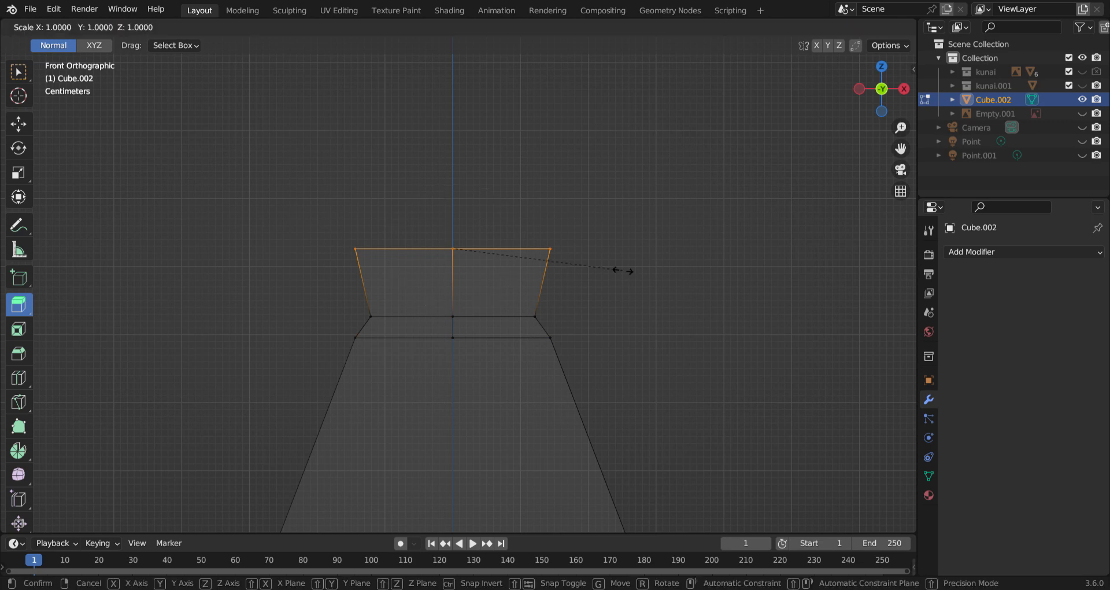
{"action": "left_click", "coordinate": [555, 256]}
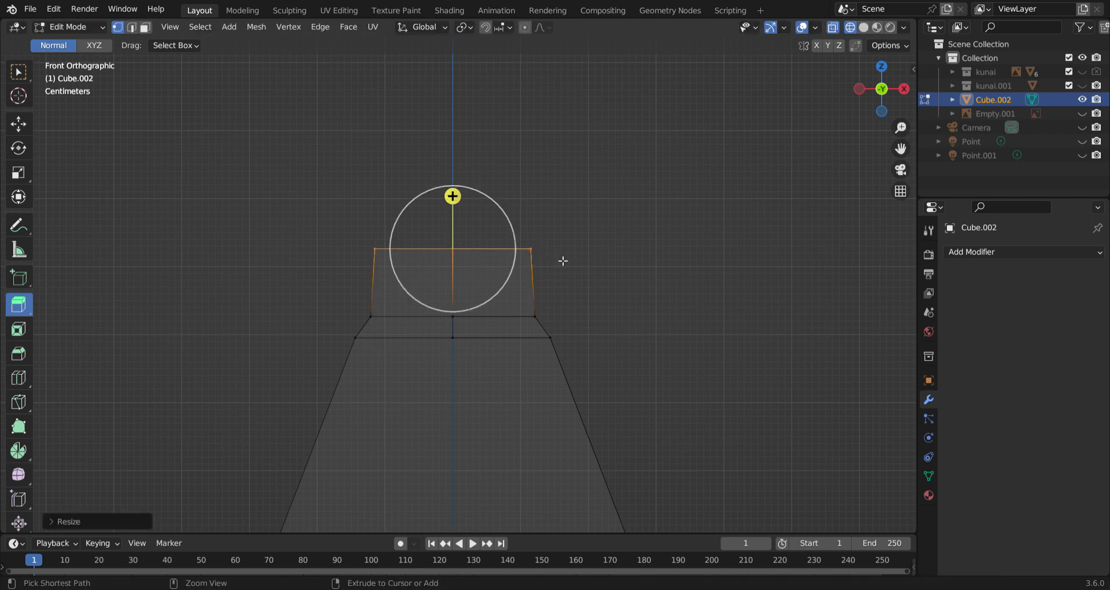
Add a loop cut halfway up the top section and scale it outward to 1.2, forming a flared collar.
{"action": "scroll", "coordinate": [566, 272], "scroll_direction": "up", "scroll_amount": 2}
{"action": "key", "text": "ctrl+r"}
{"action": "left_click", "coordinate": [574, 285]}
{"action": "left_click", "coordinate": [619, 286]}
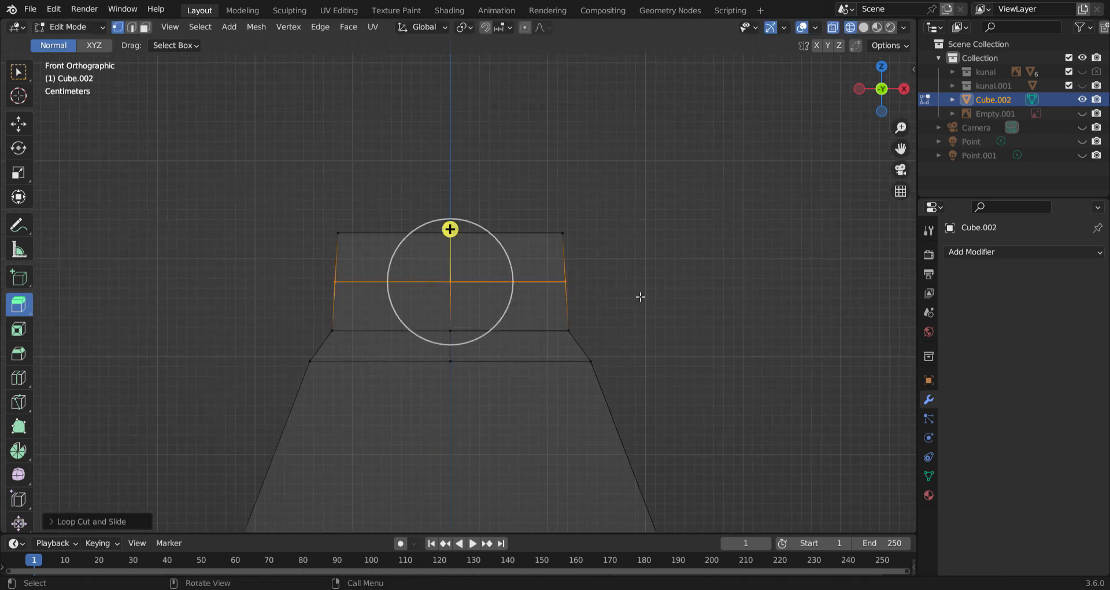
{"action": "key", "text": "s"}
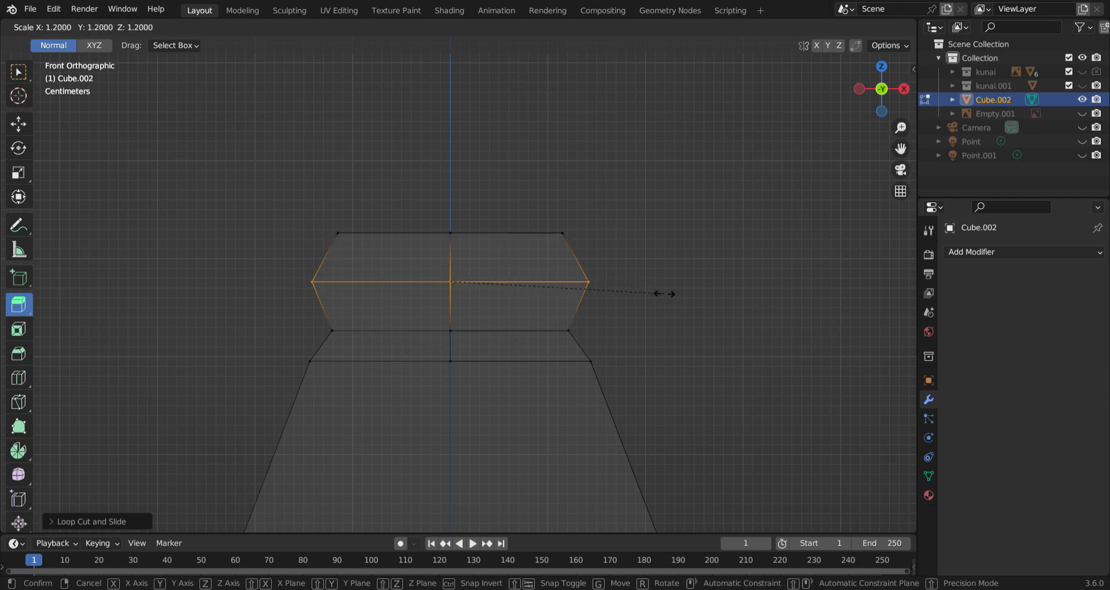
{"action": "left_click", "coordinate": [664, 294]}
Select the collar's upper and lower edge rings together and scale them inward to about 0.88.
{"action": "key", "text": "z"}
{"action": "left_click", "coordinate": [657, 352]}
{"action": "middle_click_drag", "start_coordinate": [648, 291], "coordinate": [580, 348]}
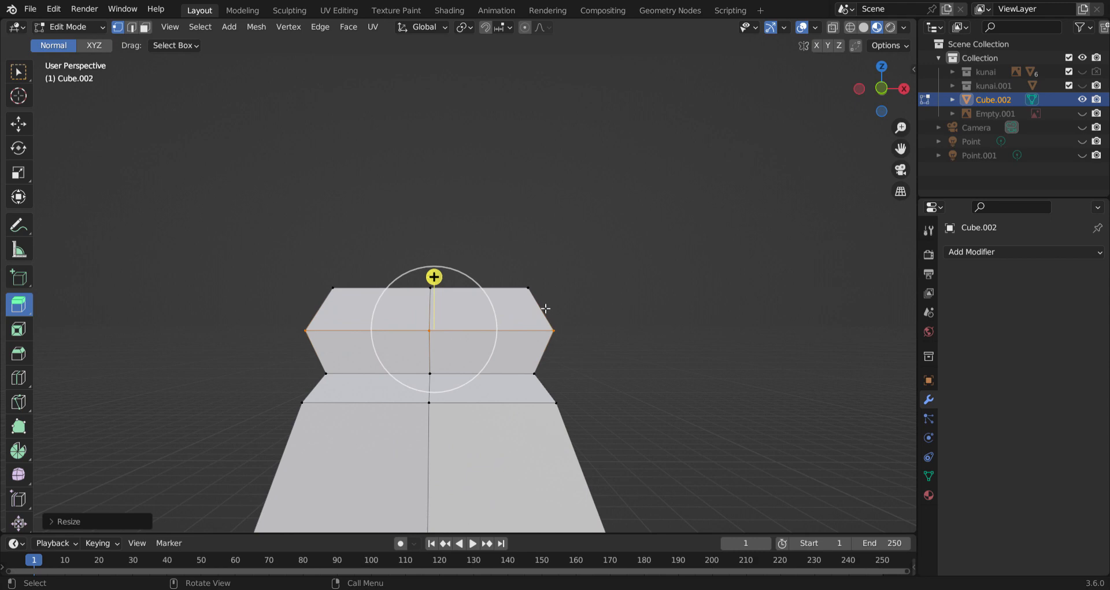
{"action": "key", "text": "z"}
{"action": "left_click", "coordinate": [391, 289]}
{"action": "mouse_move", "coordinate": [309, 265]}
{"action": "left_mouse_down"}
{"action": "mouse_move", "coordinate": [408, 296]}
{"action": "mouse_move", "coordinate": [560, 311]}
{"action": "left_mouse_up"}
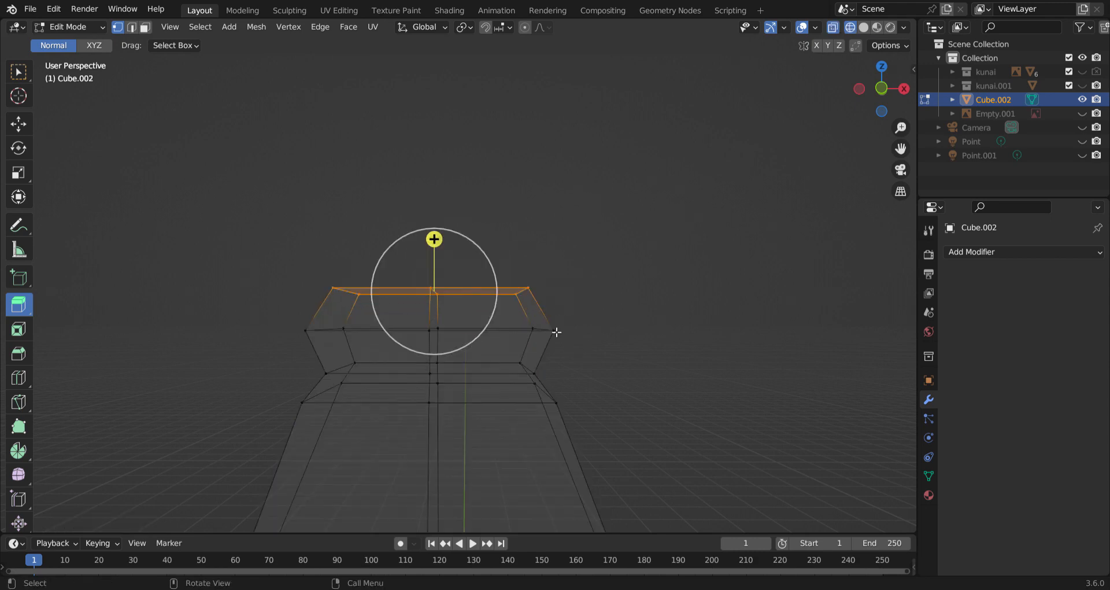
{"action": "left_click_drag", "start_coordinate": [300, 352], "coordinate": [571, 379]}
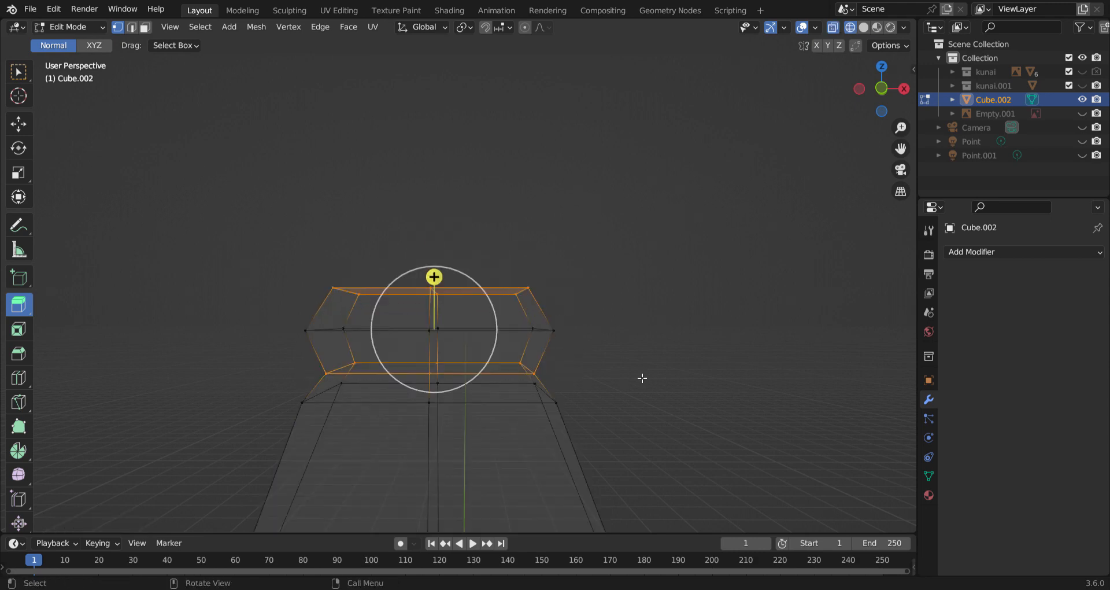
{"action": "key", "text": "s"}
{"action": "left_click", "coordinate": [619, 375]}
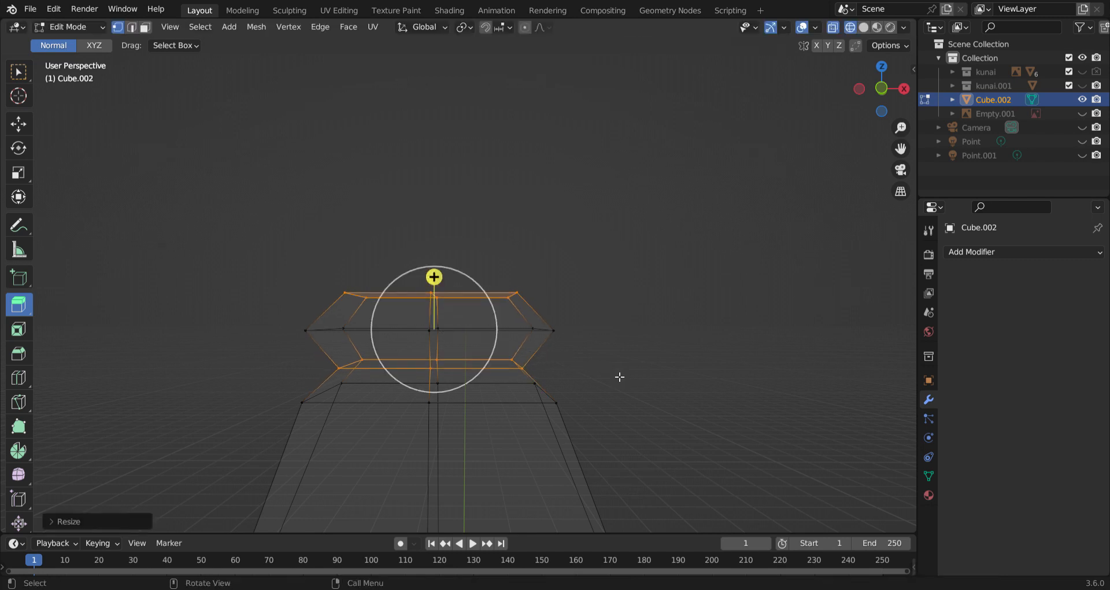
Select the collar's middle edge ring and scale it inward slightly, to about 0.9.
{"action": "key", "text": "z"}
{"action": "left_click", "coordinate": [669, 372]}
{"action": "key", "text": "z"}
{"action": "left_click", "coordinate": [295, 322]}
{"action": "left_click_drag", "start_coordinate": [292, 319], "coordinate": [585, 354]}
{"action": "key", "text": "s"}
{"action": "left_click", "coordinate": [666, 358]}
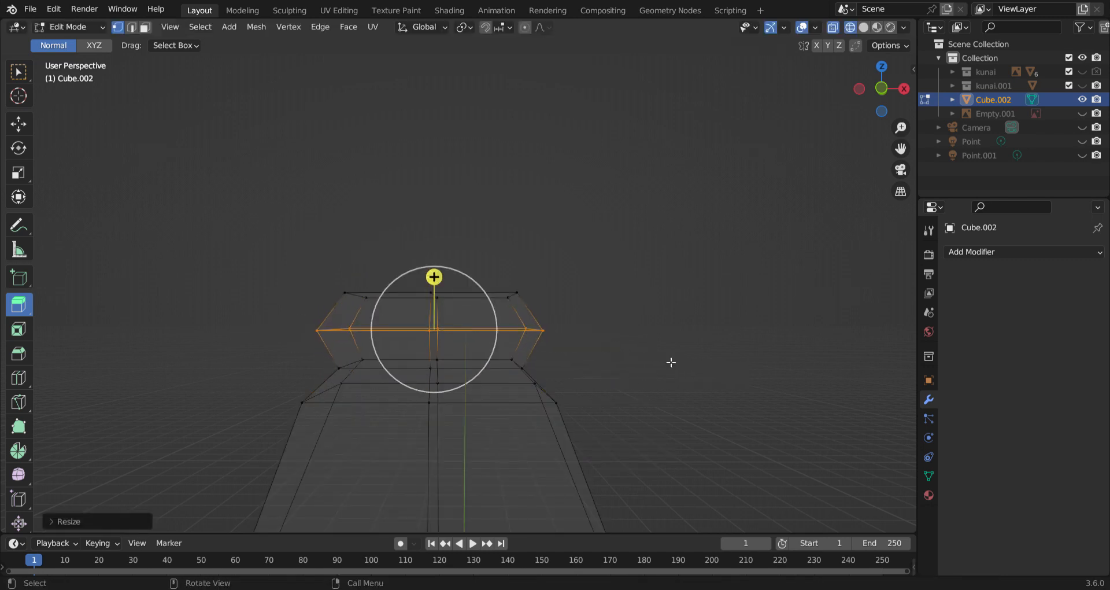
Subdivide the collar's top faces and extrude them a short distance upward along their normal.
{"action": "mouse_move", "coordinate": [669, 365]}
{"action": "middle_mouse_down"}
{"action": "mouse_move", "coordinate": [619, 377]}
{"action": "mouse_move", "coordinate": [689, 360]}
{"action": "middle_mouse_up"}
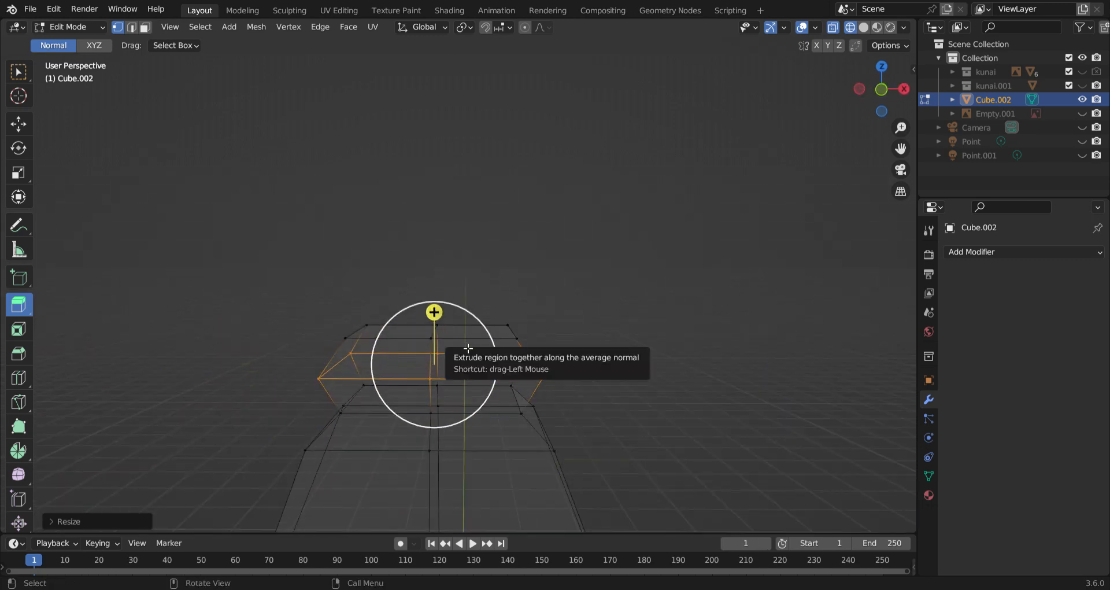
{"action": "left_click", "coordinate": [511, 344], "text": "alt"}
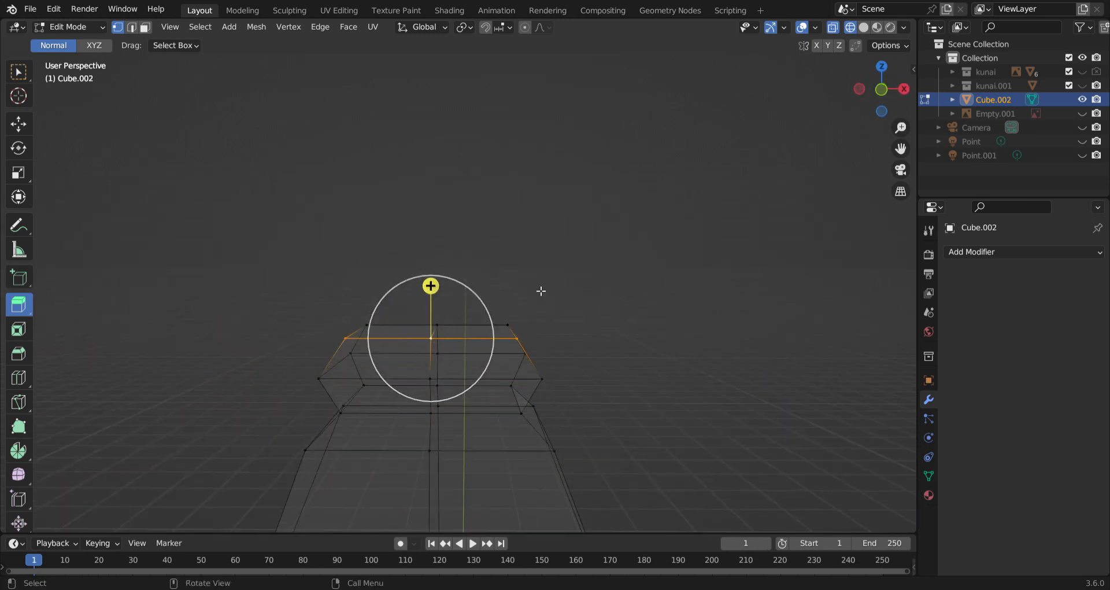
{"action": "left_click_drag", "start_coordinate": [323, 295], "coordinate": [559, 353]}
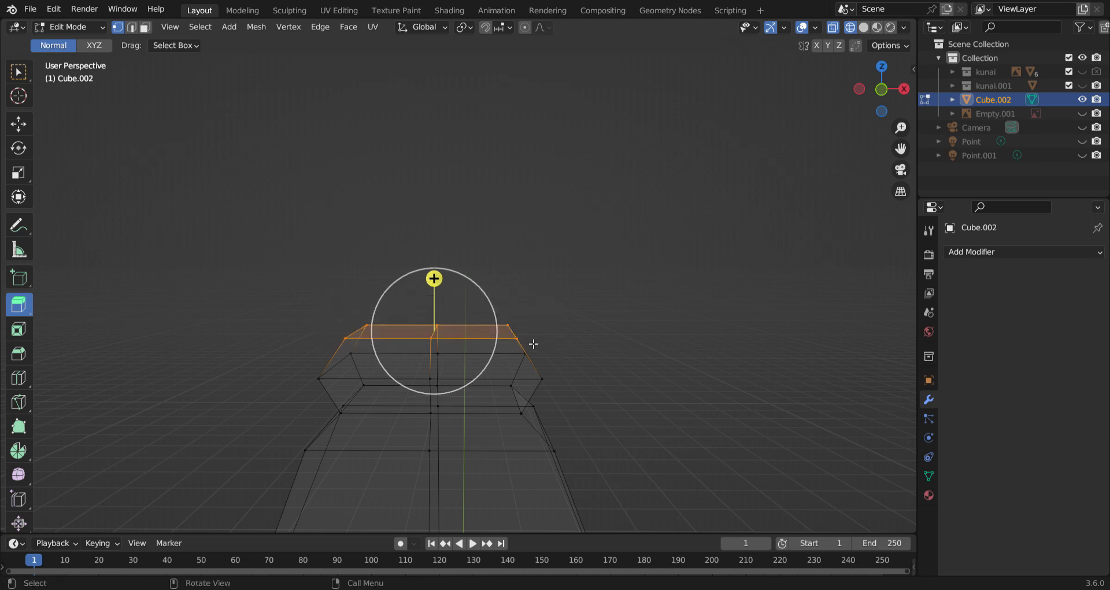
{"action": "right_click", "coordinate": [417, 311]}
{"action": "left_click", "coordinate": [415, 281]}
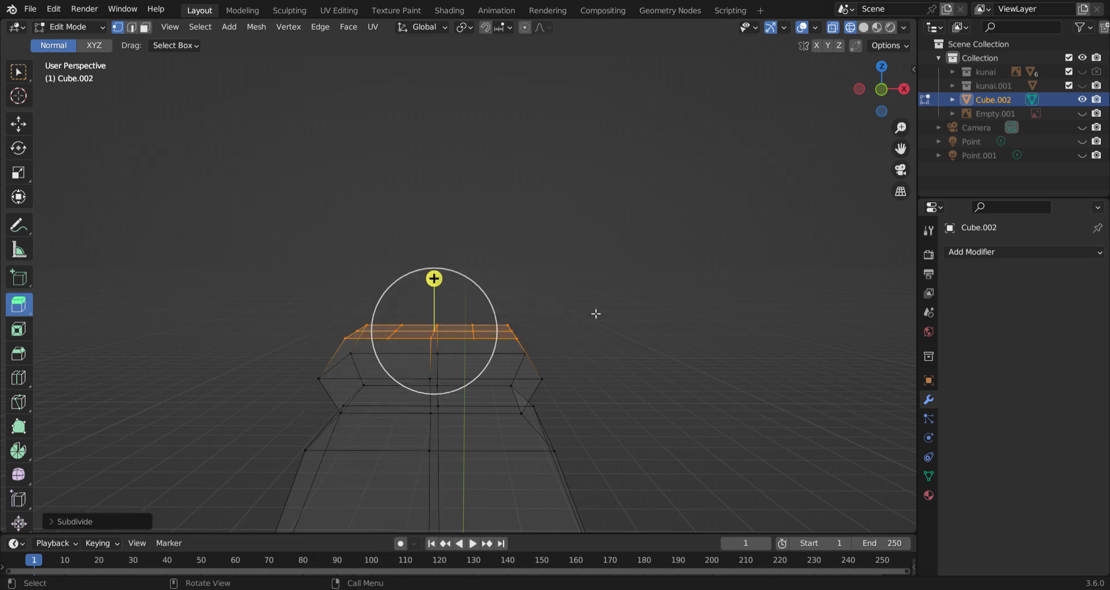
{"action": "middle_click_drag", "start_coordinate": [595, 312], "coordinate": [603, 325]}
{"action": "left_click_drag", "start_coordinate": [457, 318], "coordinate": [461, 285]}
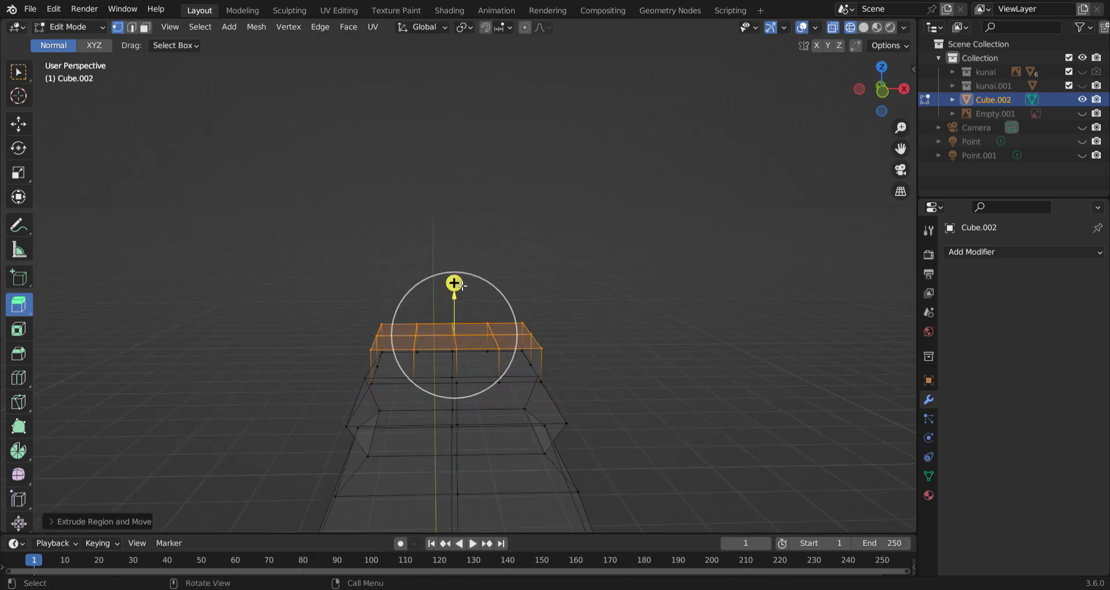
{"action": "scroll", "coordinate": [543, 299], "scroll_direction": "down", "scroll_amount": 5}
{"action": "scroll", "coordinate": [541, 299], "scroll_direction": "up", "scroll_amount": 5}
{"action": "left_click", "coordinate": [684, 296]}
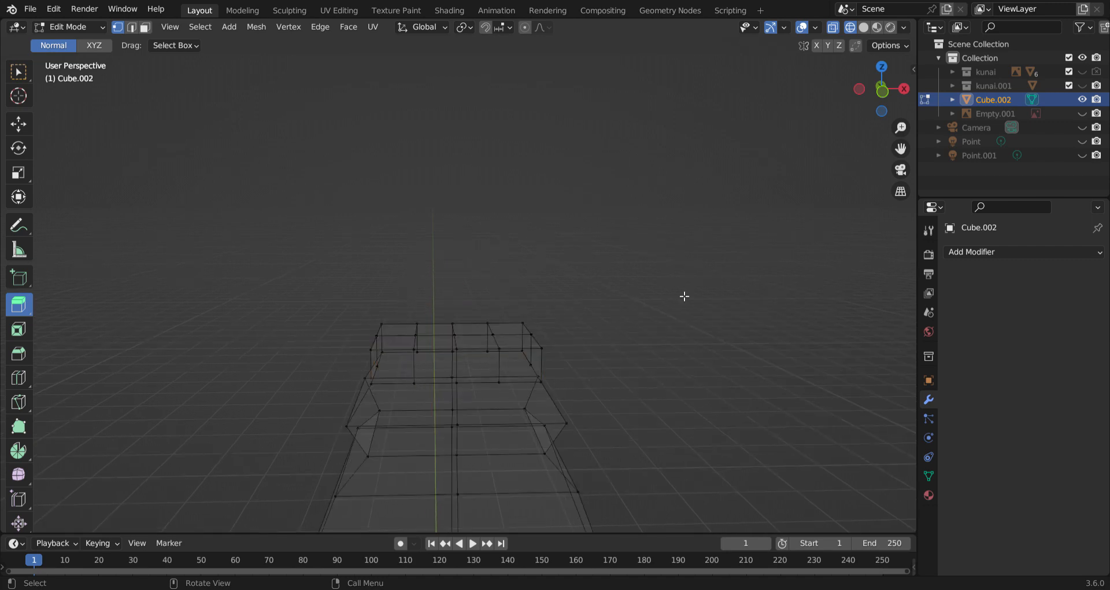
Add a cylinder mesh in Object Mode with the viewport set to solid shading.
{"action": "key", "text": "Tab"}
{"action": "scroll", "coordinate": [669, 300], "scroll_direction": "down", "scroll_amount": 3}
{"action": "key", "text": "z"}
{"action": "left_click", "coordinate": [766, 295]}
{"action": "scroll", "coordinate": [621, 354], "scroll_direction": "down", "scroll_amount": 3}
{"action": "mouse_move", "coordinate": [621, 354]}
{"action": "middle_mouse_down"}
{"action": "mouse_move", "coordinate": [570, 262]}
{"action": "mouse_move", "coordinate": [531, 306]}
{"action": "mouse_move", "coordinate": [559, 341]}
{"action": "middle_mouse_up"}
{"action": "key", "text": "shift+a"}
{"action": "mouse_move", "coordinate": [532, 309]}
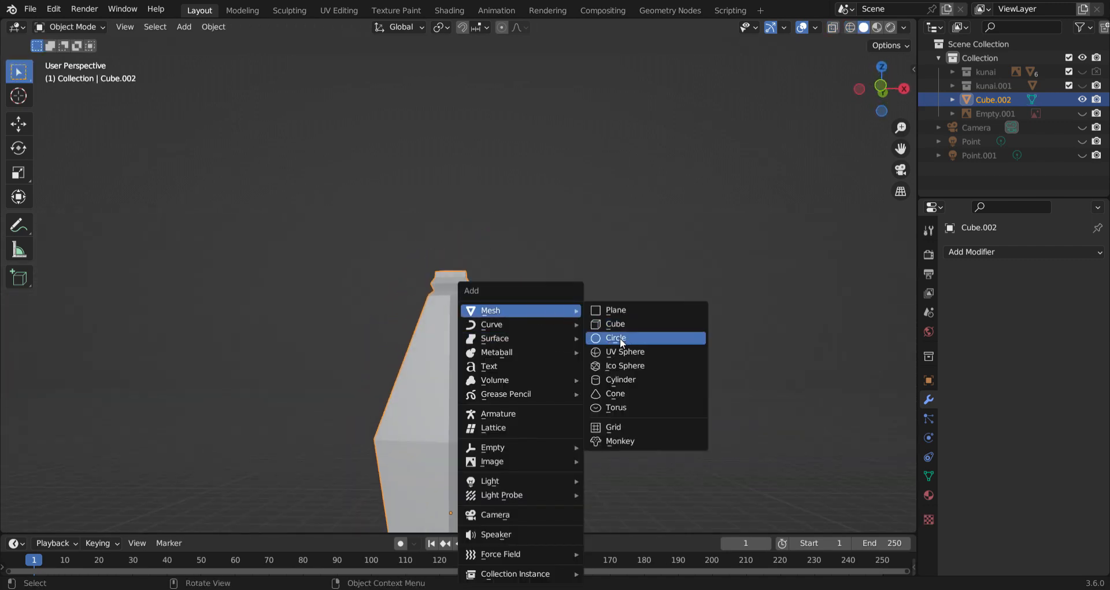
{"action": "left_click", "coordinate": [630, 377]}
Move the cylinder up along Z to above the blade and scale it down close to the handle's size.
{"action": "scroll", "coordinate": [629, 376], "scroll_direction": "down", "scroll_amount": 4}
{"action": "key", "text": "g"}
{"action": "key", "text": "z"}
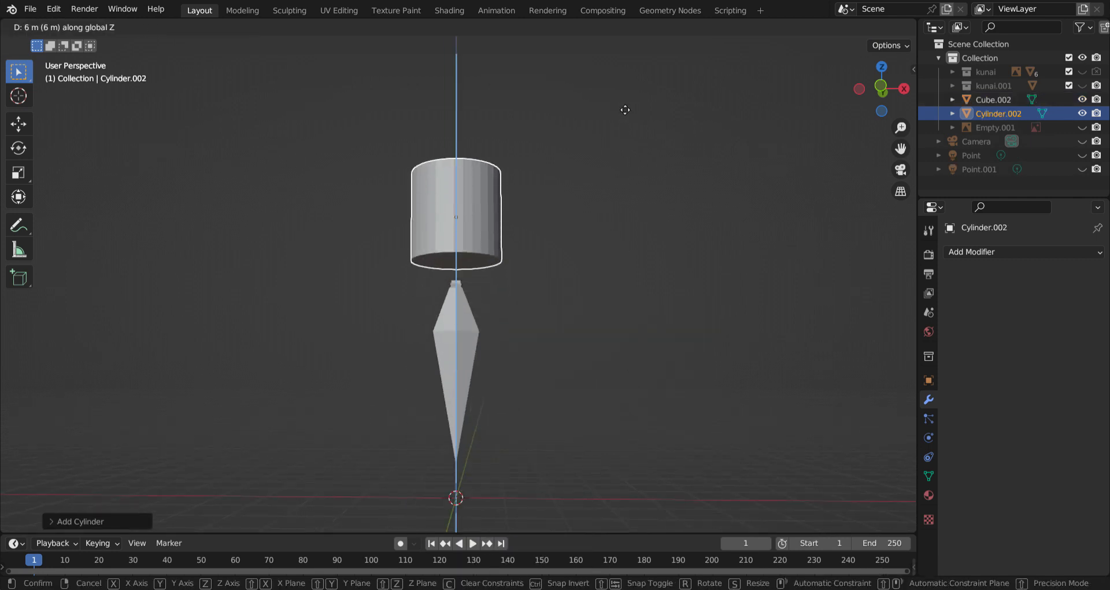
{"action": "left_click", "coordinate": [717, 184]}
{"action": "key", "text": "s"}
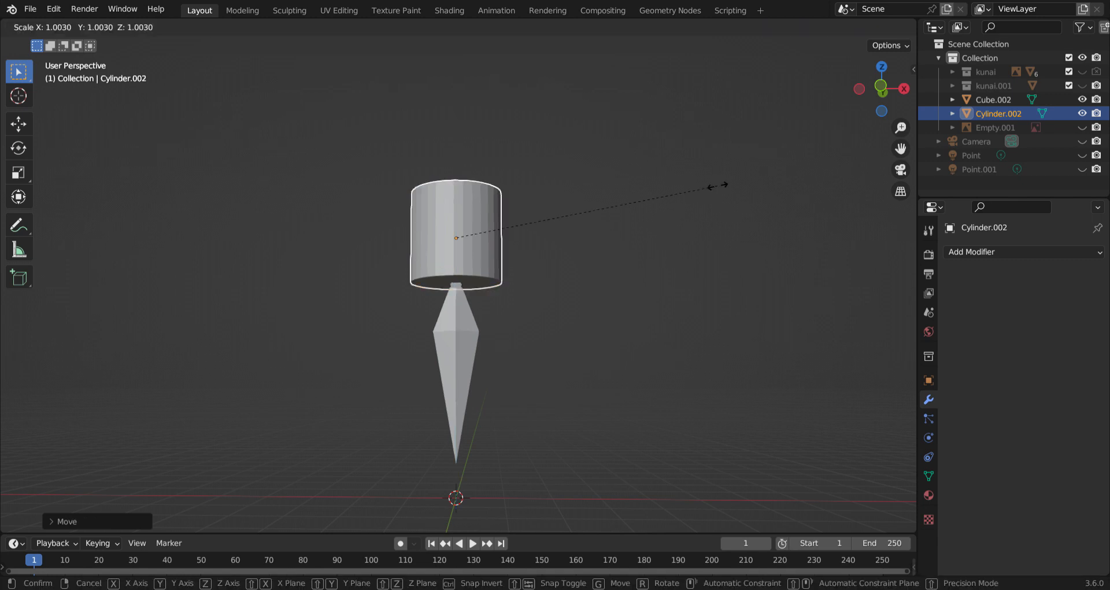
{"action": "left_click", "coordinate": [486, 174]}
{"action": "scroll", "coordinate": [450, 237], "scroll_direction": "up", "scroll_amount": 6}
{"action": "scroll", "coordinate": [659, 301], "scroll_direction": "down", "scroll_amount": 2}
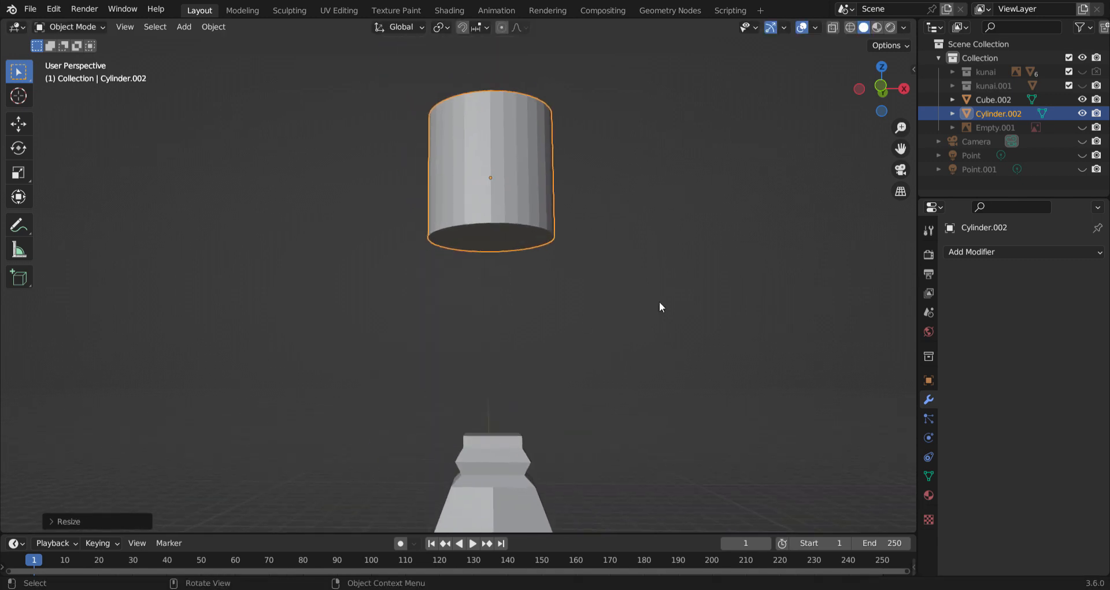
Show the Empty.001 reference image and scale the cylinder in front view to match the handle's width.
{"action": "left_click", "coordinate": [1082, 127]}
{"action": "key", "text": "KP_1"}
{"action": "scroll", "coordinate": [645, 337], "scroll_direction": "up", "scroll_amount": 1}
{"action": "key", "text": "s"}
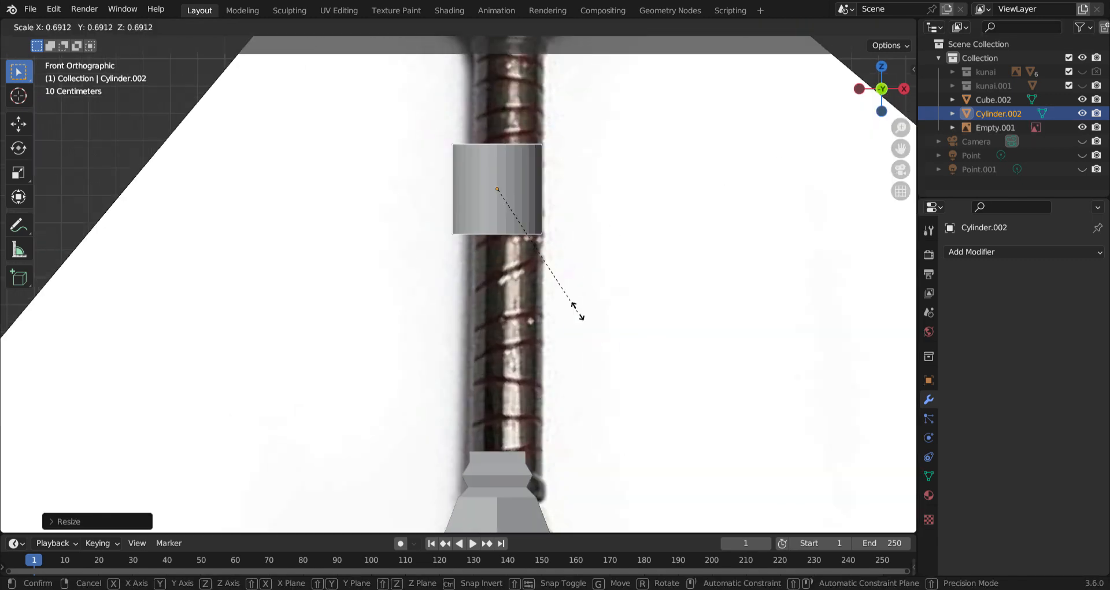
{"action": "left_click", "coordinate": [575, 304]}
Lower the cylinder along Z by about 0.83 m onto the blade's collar and refine its seating with snapping enabled.
{"action": "key", "text": "g"}
{"action": "key", "text": "z"}
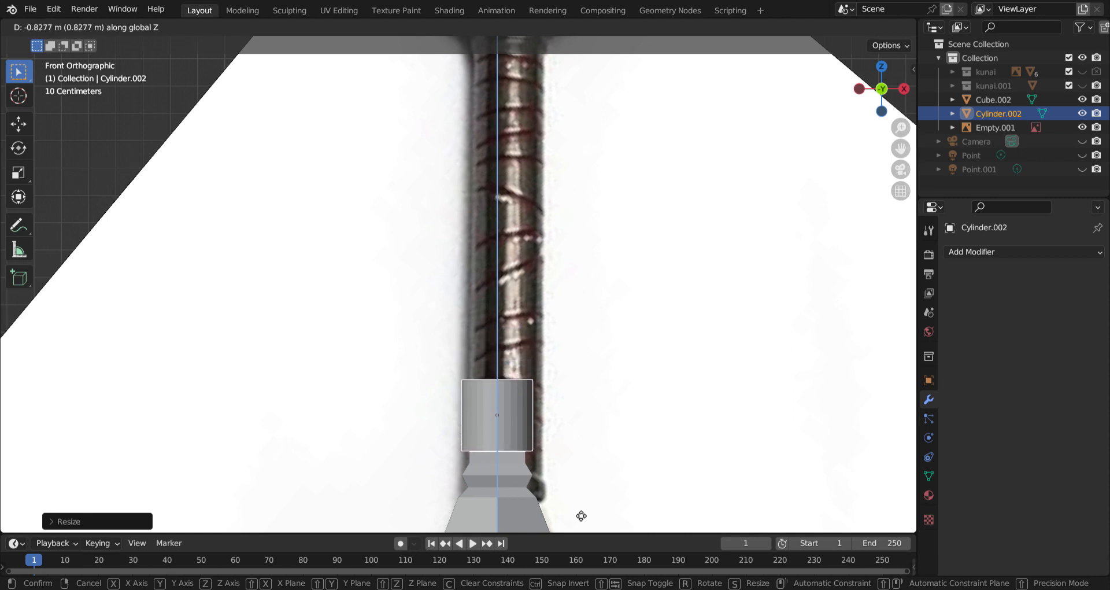
{"action": "left_click", "coordinate": [584, 518]}
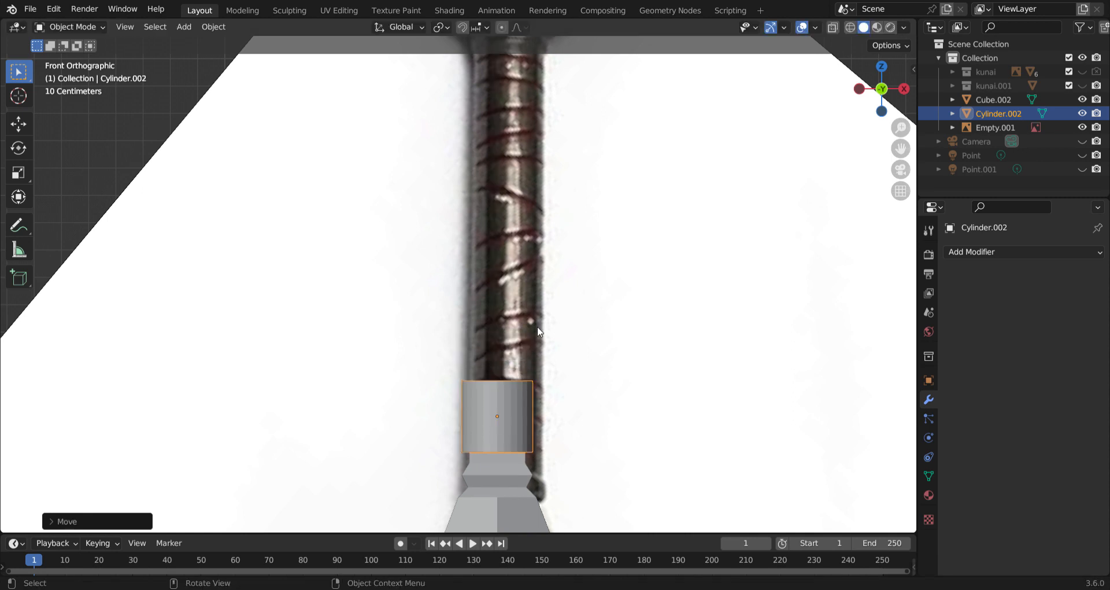
{"action": "left_click", "coordinate": [476, 27]}
{"action": "key", "text": "g"}
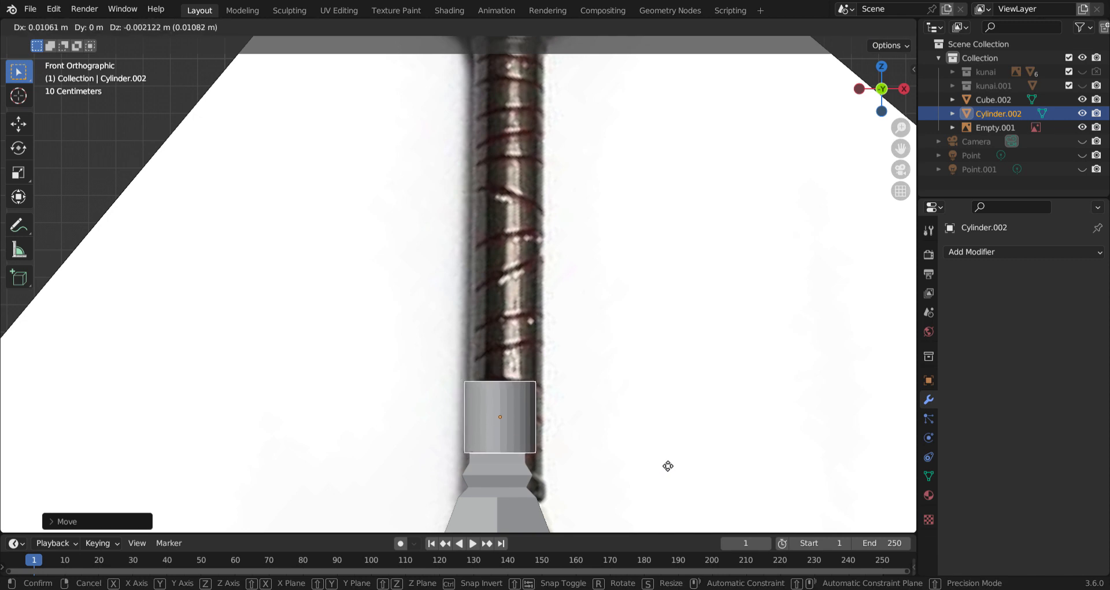
{"action": "key", "text": "z"}
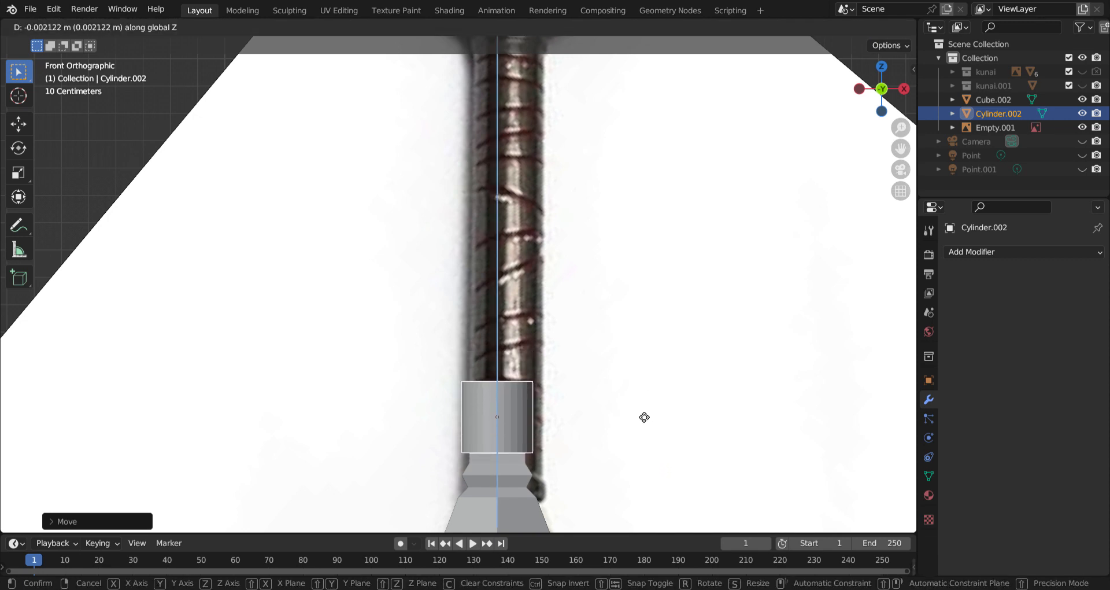
{"action": "left_click", "coordinate": [511, 449]}
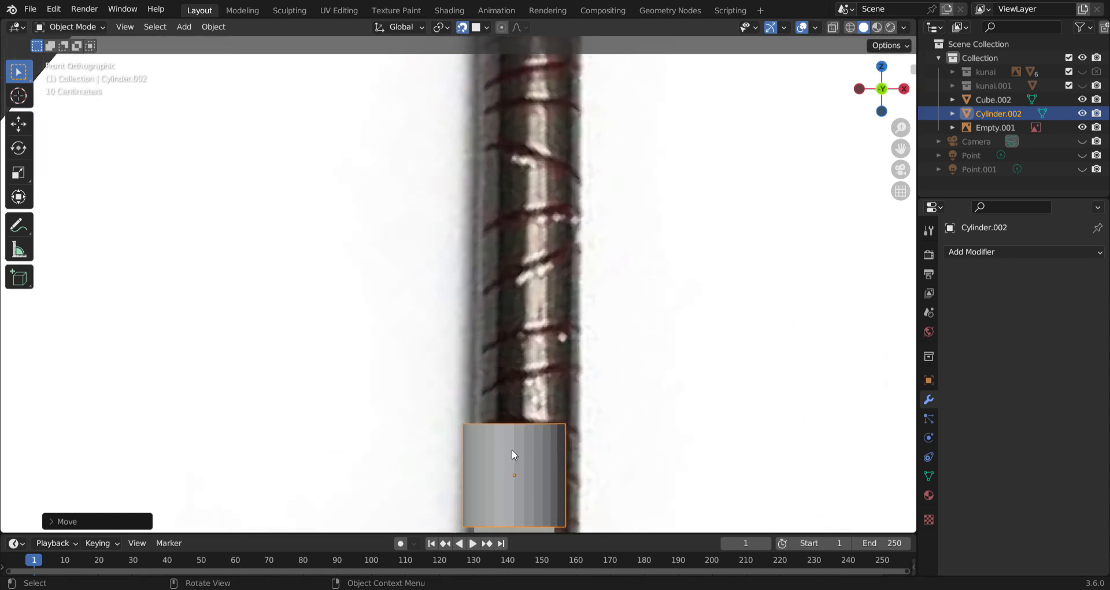
Stretch the cylinder along Z toward the full handle length and raise it along Z above the blade.
{"action": "scroll", "coordinate": [558, 288], "scroll_direction": "down", "scroll_amount": 8}
{"action": "key", "text": "s"}
{"action": "key", "text": "z"}
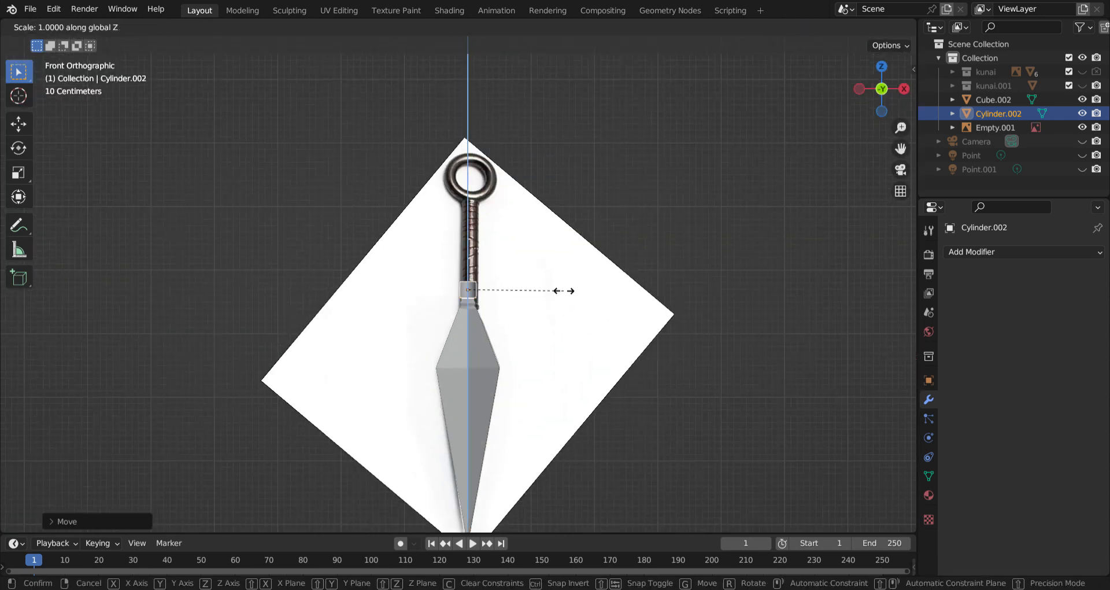
{"action": "left_click", "coordinate": [215, 318]}
{"action": "key", "text": "g"}
{"action": "key", "text": "z"}
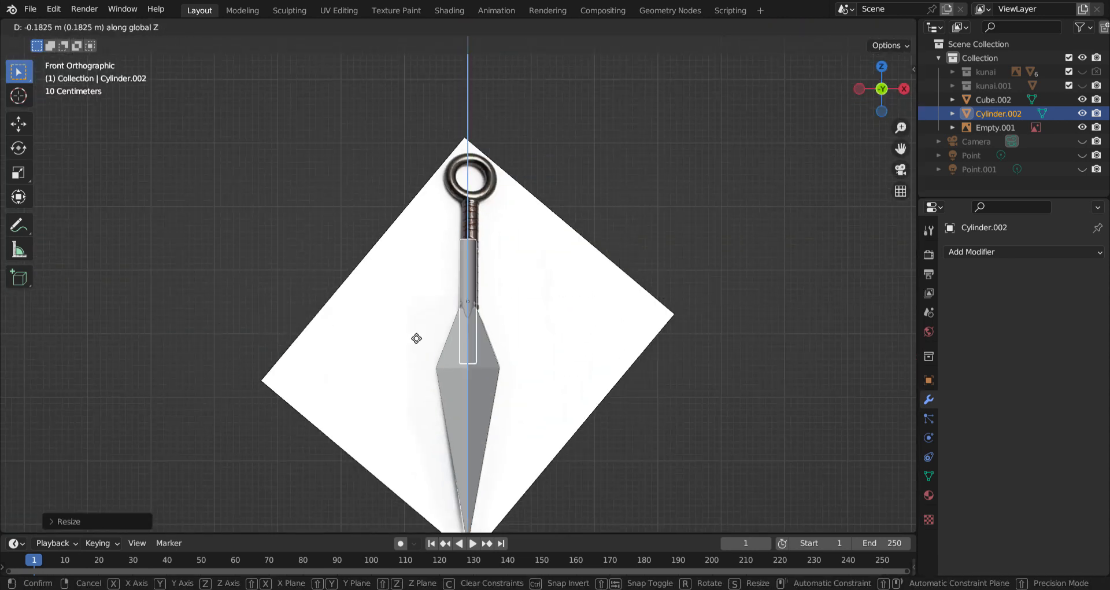
{"action": "left_click", "coordinate": [422, 273]}
Scale the cylinder along Z by about 0.85 and lower it about 0.14 m toward the blade's collar.
{"action": "key", "text": "s"}
{"action": "key", "text": "z"}
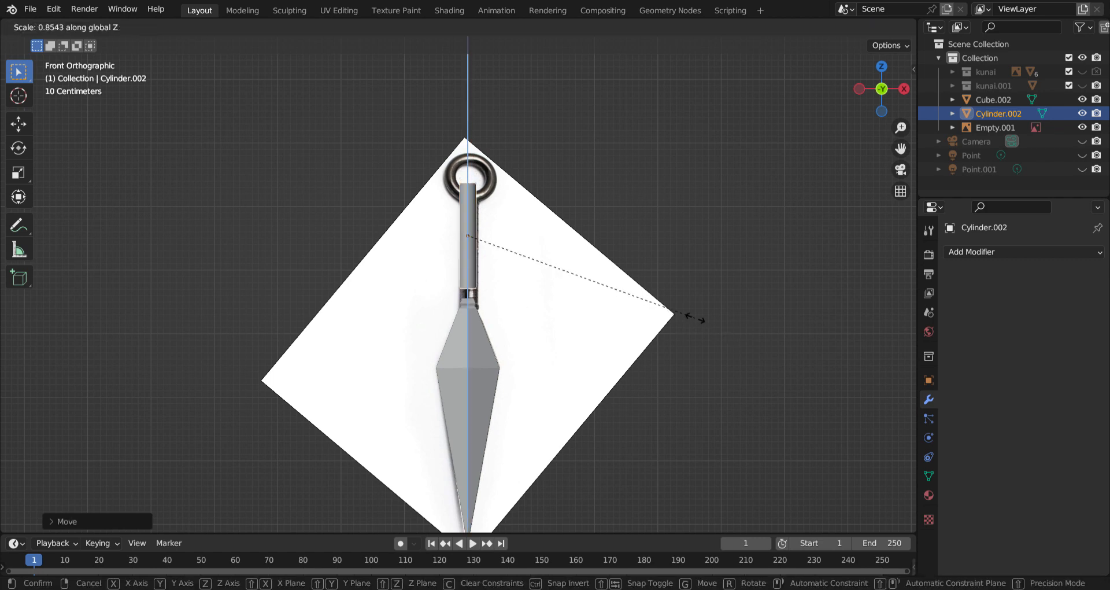
{"action": "left_click", "coordinate": [697, 322]}
{"action": "key", "text": "g"}
{"action": "key", "text": "z"}
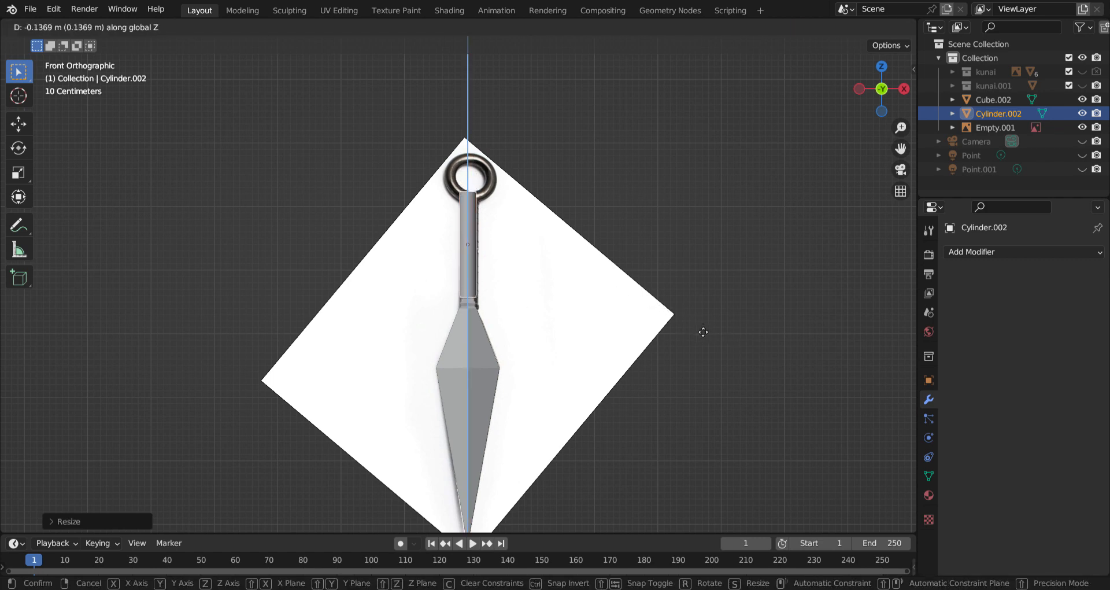
{"action": "left_click", "coordinate": [702, 330]}
Lengthen the cylinder along Z, trim it back by a factor of about 0.86, and raise it onto the collar.
{"action": "scroll", "coordinate": [619, 324], "scroll_direction": "down", "scroll_amount": 3}
{"action": "scroll", "coordinate": [592, 322], "scroll_direction": "up", "scroll_amount": 3}
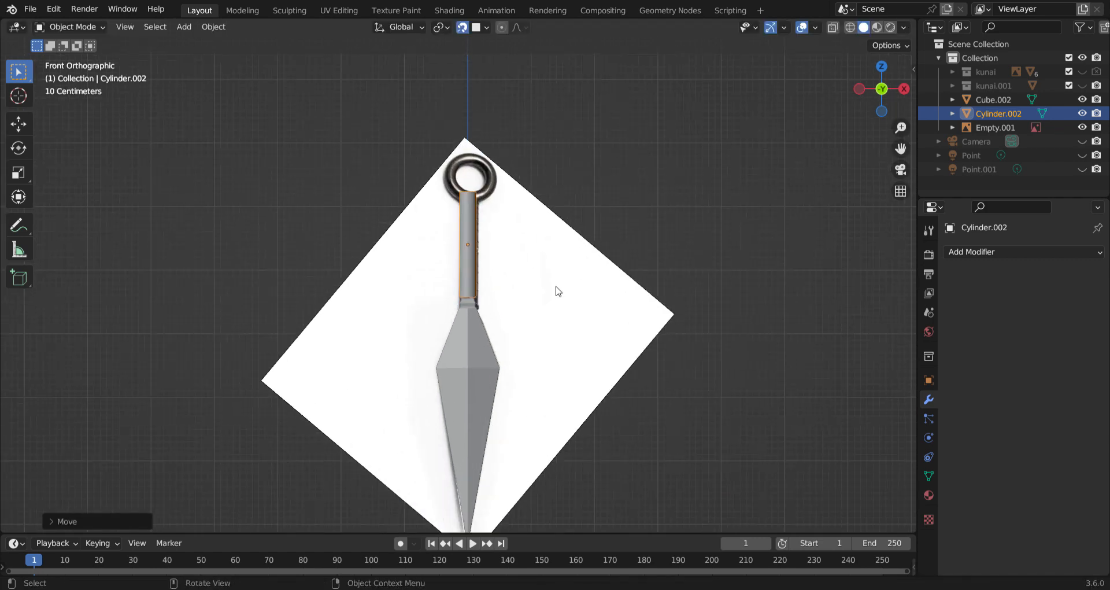
{"action": "key", "text": "s"}
{"action": "key", "text": "z"}
{"action": "left_click", "coordinate": [628, 294]}
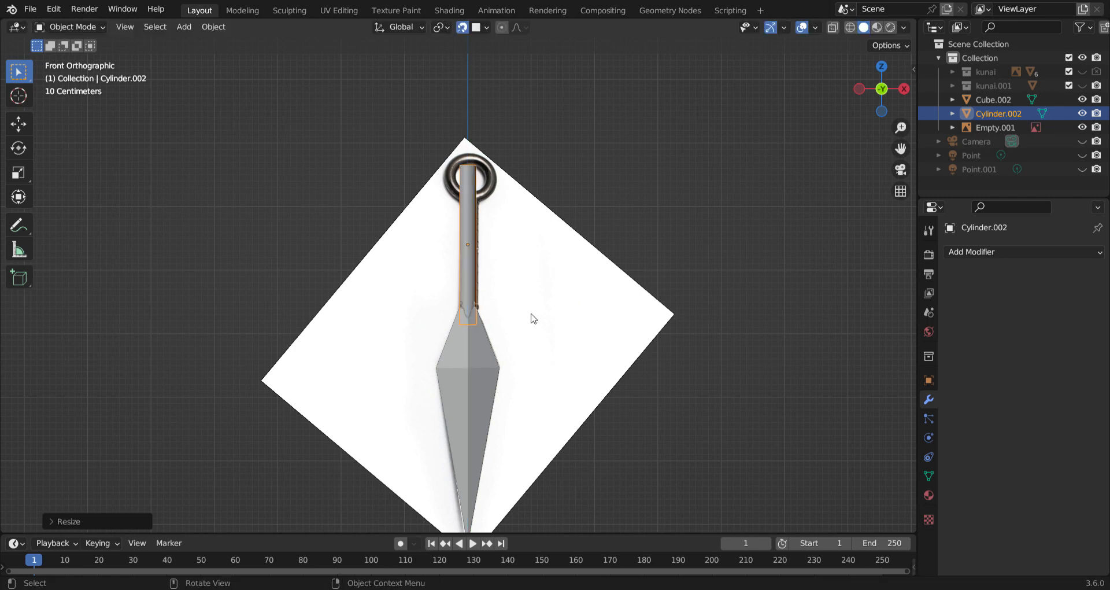
{"action": "scroll", "coordinate": [474, 343], "scroll_direction": "up", "scroll_amount": 3}
{"action": "key", "text": "s"}
{"action": "key", "text": "z"}
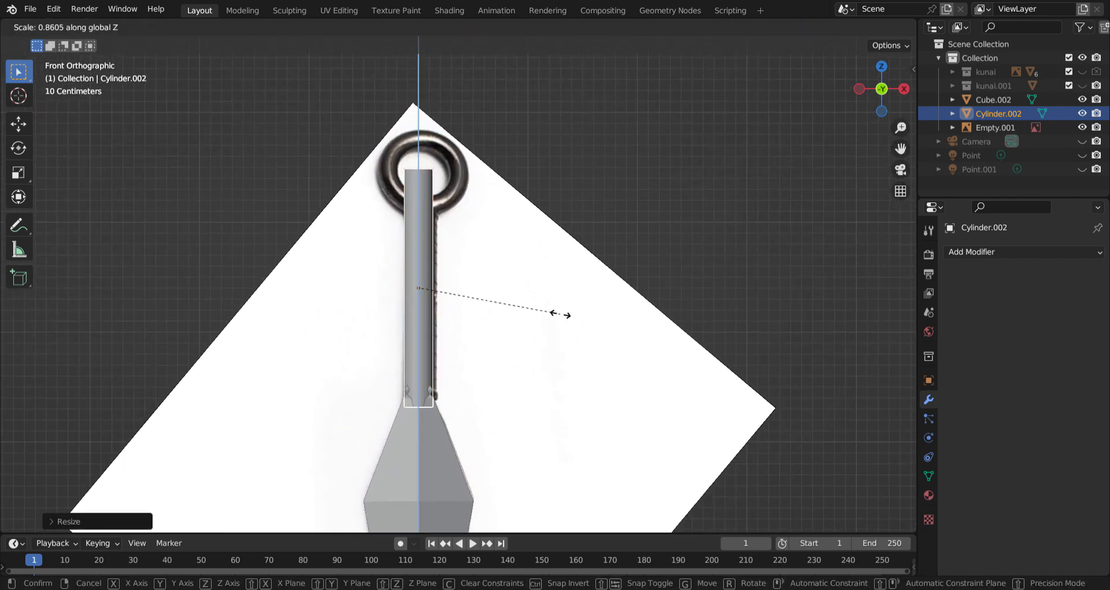
{"action": "left_click", "coordinate": [563, 316]}
{"action": "key", "text": "g"}
{"action": "key", "text": "z"}
{"action": "left_click", "coordinate": [561, 292]}
Slim the cylinder to the width of the collar's top and lower it along Z toward the collar.
{"action": "scroll", "coordinate": [521, 348], "scroll_direction": "up", "scroll_amount": 3}
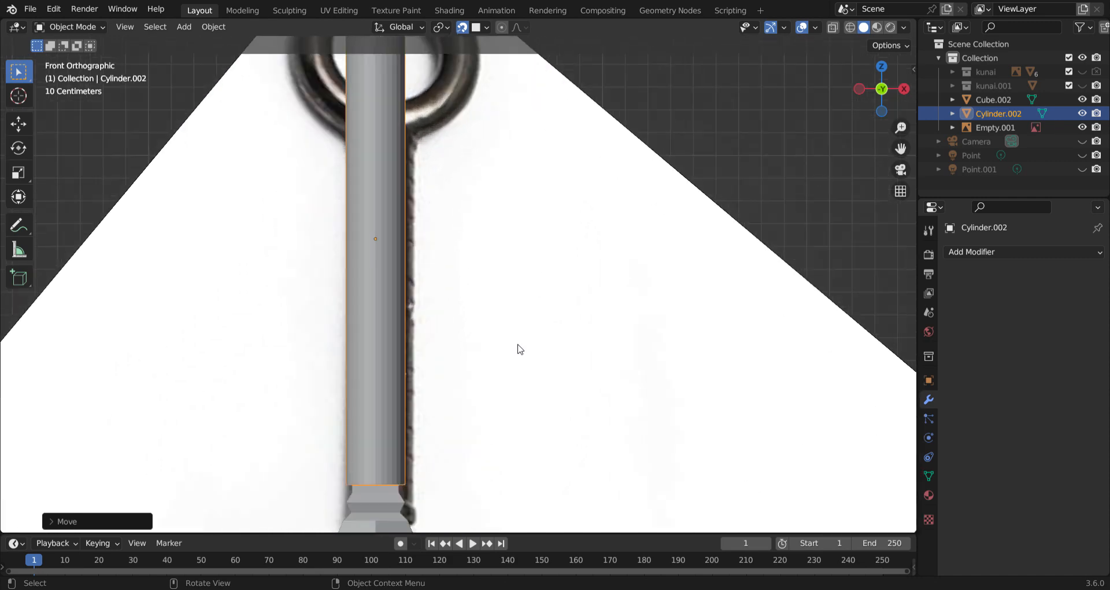
{"action": "middle_click_drag", "start_coordinate": [445, 390], "coordinate": [421, 268], "text": "shift"}
{"action": "scroll", "coordinate": [421, 268], "scroll_direction": "up", "scroll_amount": 3}
{"action": "middle_click_drag", "start_coordinate": [336, 384], "coordinate": [434, 320], "text": "shift"}
{"action": "scroll", "coordinate": [424, 327], "scroll_direction": "down", "scroll_amount": 6}
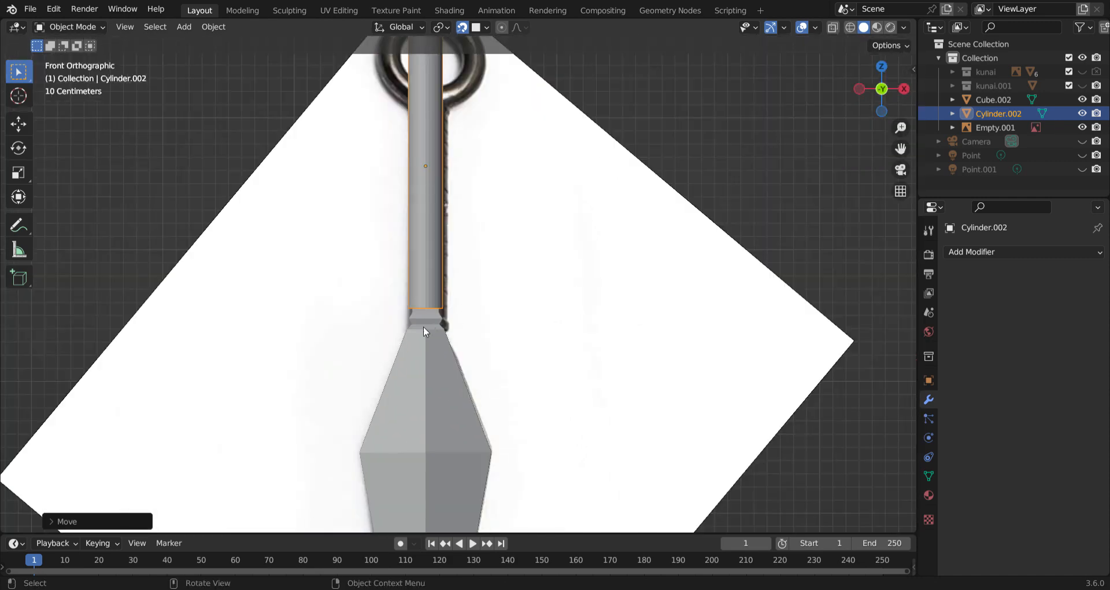
{"action": "scroll", "coordinate": [468, 275], "scroll_direction": "up", "scroll_amount": 4}
{"action": "key", "text": "s"}
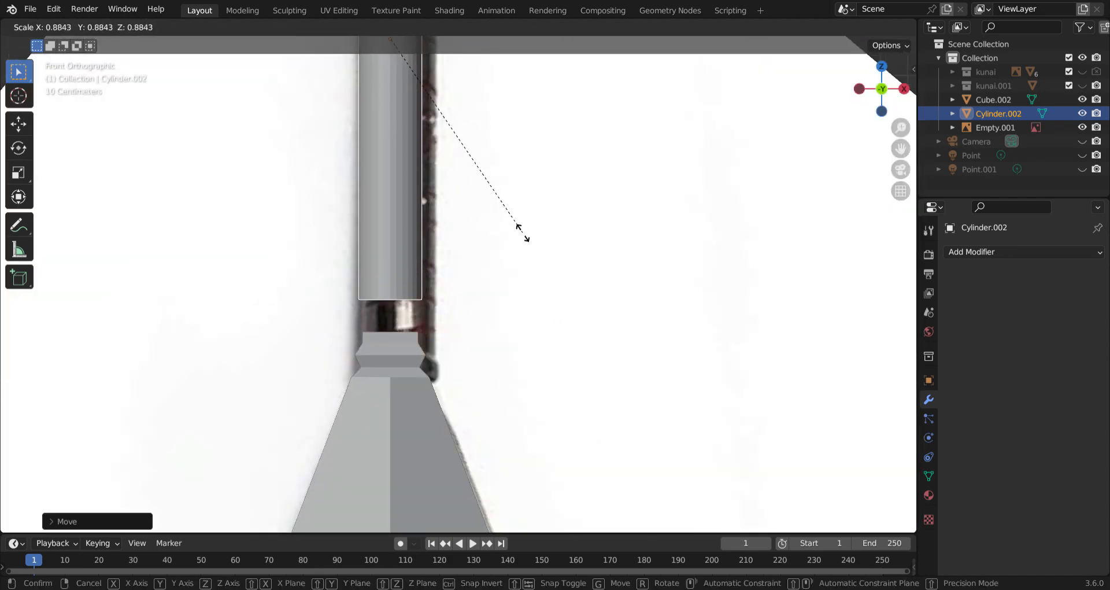
{"action": "key", "text": "z"}
{"action": "left_click", "coordinate": [538, 272]}
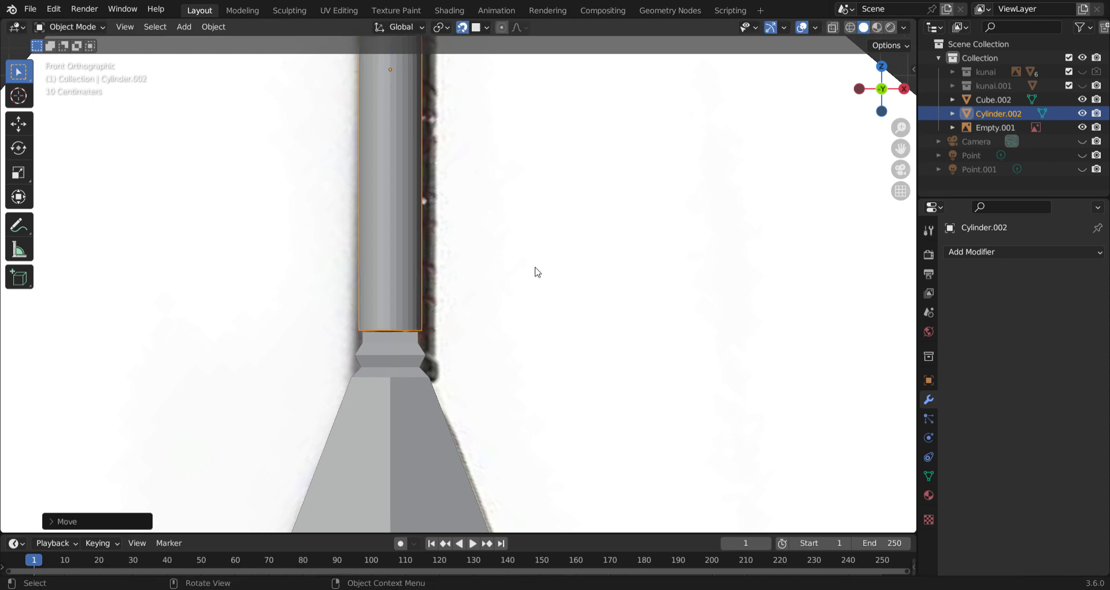
{"action": "key", "text": "s"}
{"action": "key", "text": "z"}
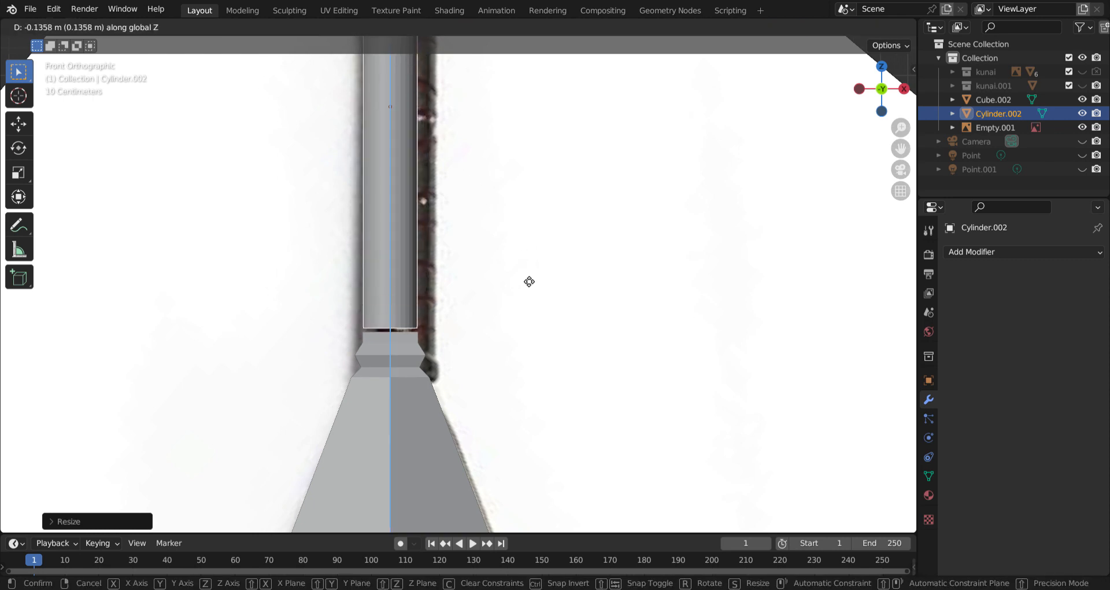
{"action": "left_click", "coordinate": [529, 282]}
Hide the Empty.001 reference image and inspect the joint between handle and collar in perspective.
{"action": "middle_click_drag", "start_coordinate": [528, 282], "coordinate": [473, 304]}
{"action": "scroll", "coordinate": [533, 373], "scroll_direction": "down", "scroll_amount": 8}
{"action": "left_click", "coordinate": [335, 317]}
{"action": "scroll", "coordinate": [401, 315], "scroll_direction": "down", "scroll_amount": 4}
{"action": "scroll", "coordinate": [437, 307], "scroll_direction": "up", "scroll_amount": 5}
{"action": "scroll", "coordinate": [407, 278], "scroll_direction": "up", "scroll_amount": 4}
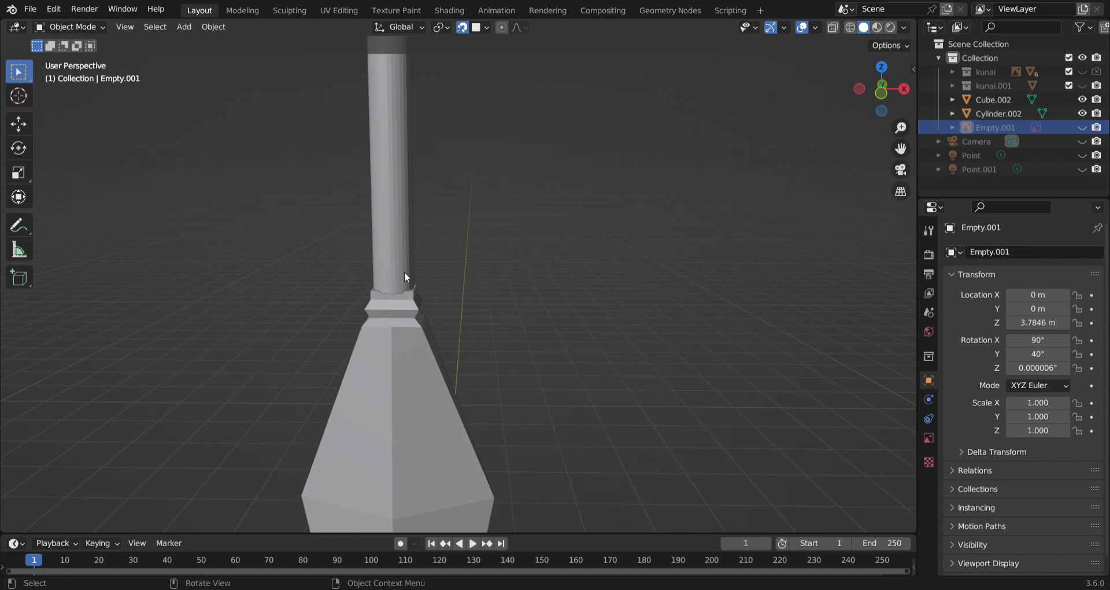
Lengthen the handle cylinder along Z and reposition it vertically on the collar, checking the proportions in front view.
{"action": "left_click", "coordinate": [392, 272]}
{"action": "scroll", "coordinate": [391, 272], "scroll_direction": "down", "scroll_amount": 4}
{"action": "middle_click_drag", "start_coordinate": [442, 268], "coordinate": [442, 211]}
{"action": "key", "text": "s"}
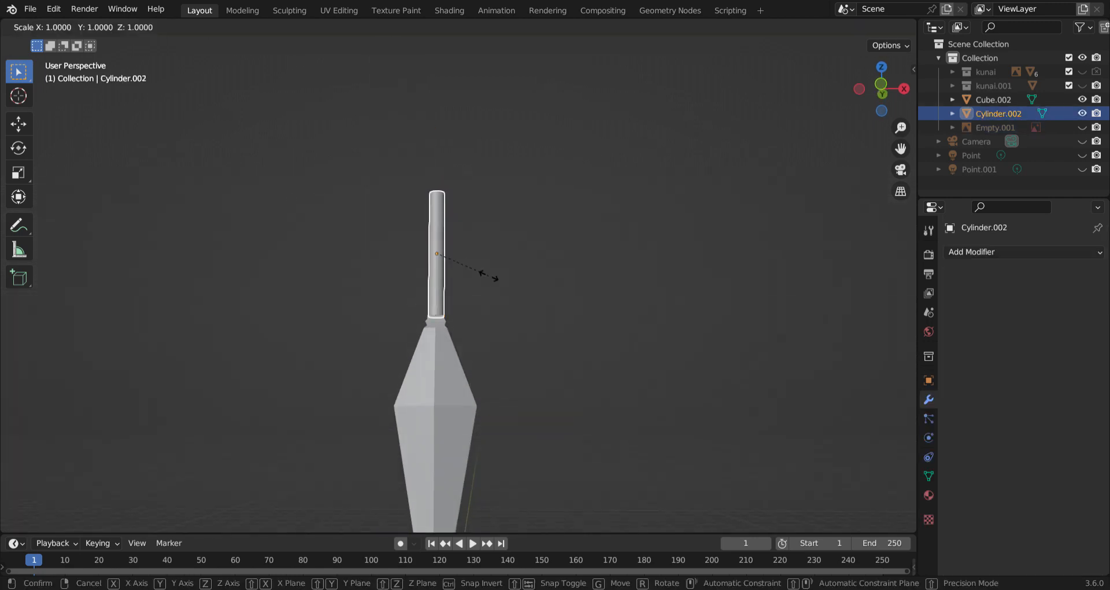
{"action": "key", "text": "z"}
{"action": "left_click", "coordinate": [509, 280]}
{"action": "key", "text": "g"}
{"action": "key", "text": "z"}
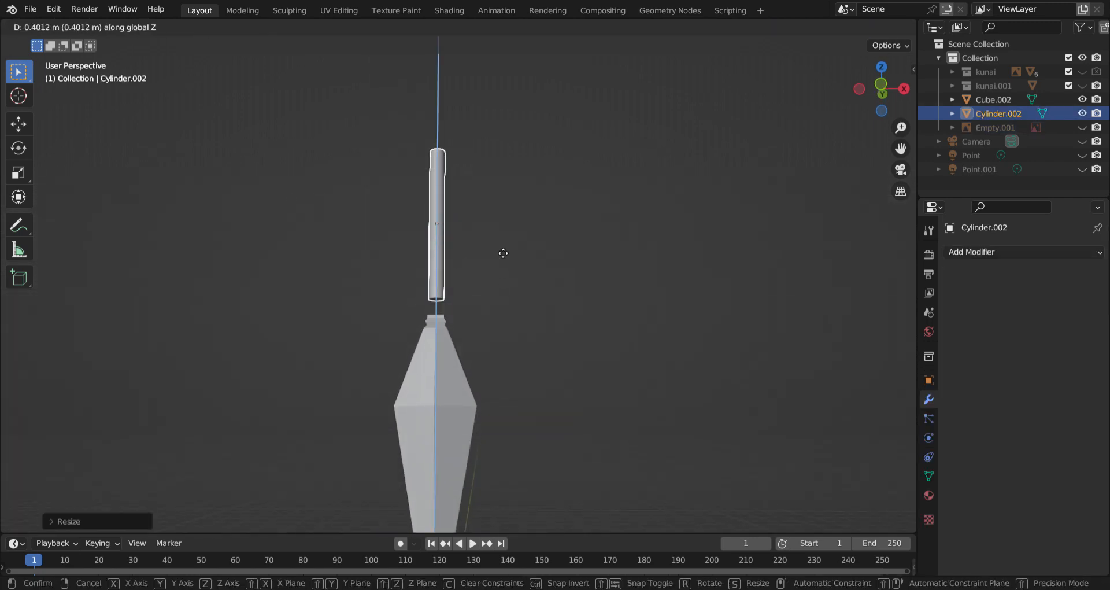
{"action": "left_click", "coordinate": [503, 271]}
{"action": "middle_click_drag", "start_coordinate": [466, 314], "coordinate": [513, 312]}
{"action": "key", "text": "KP_1"}
{"action": "scroll", "coordinate": [511, 307], "scroll_direction": "down", "scroll_amount": 3}
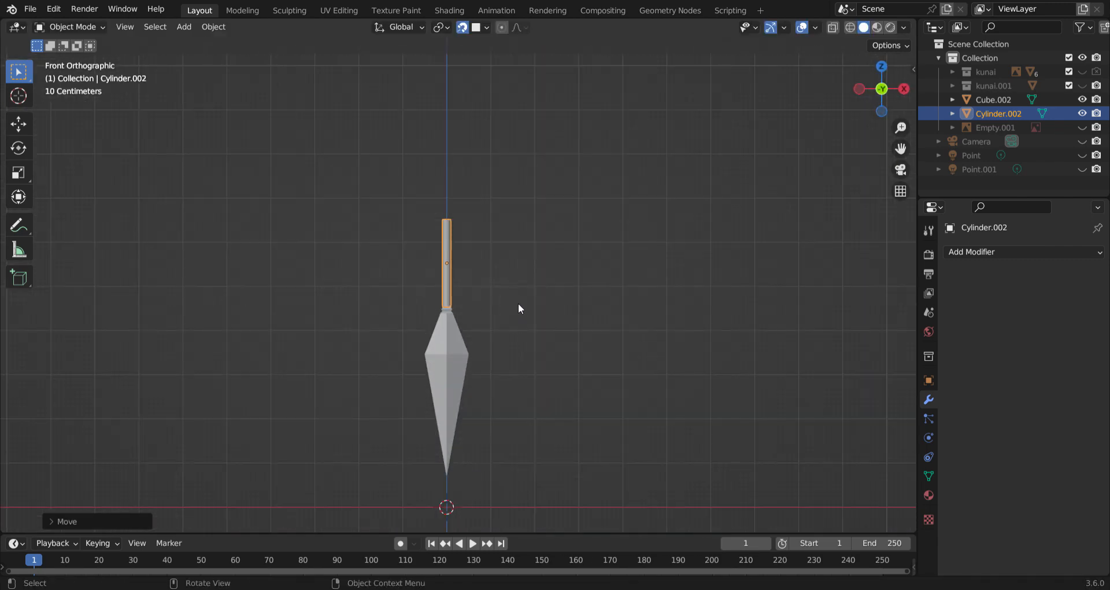
{"action": "left_click_drag", "start_coordinate": [481, 488], "coordinate": [513, 486]}
{"action": "key", "text": "Tab"}
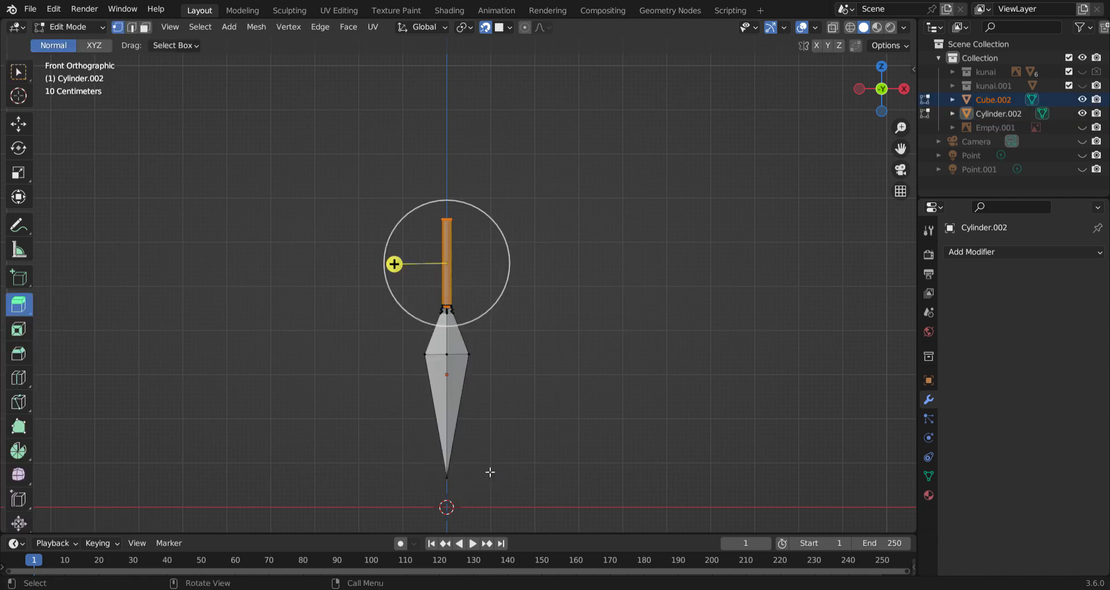
{"action": "key", "text": "Tab"}
Open the blade mesh Cube.002 in Edit Mode with wireframe shading and select its widest side corners.
{"action": "left_click", "coordinate": [443, 428]}
{"action": "key", "text": "Tab"}
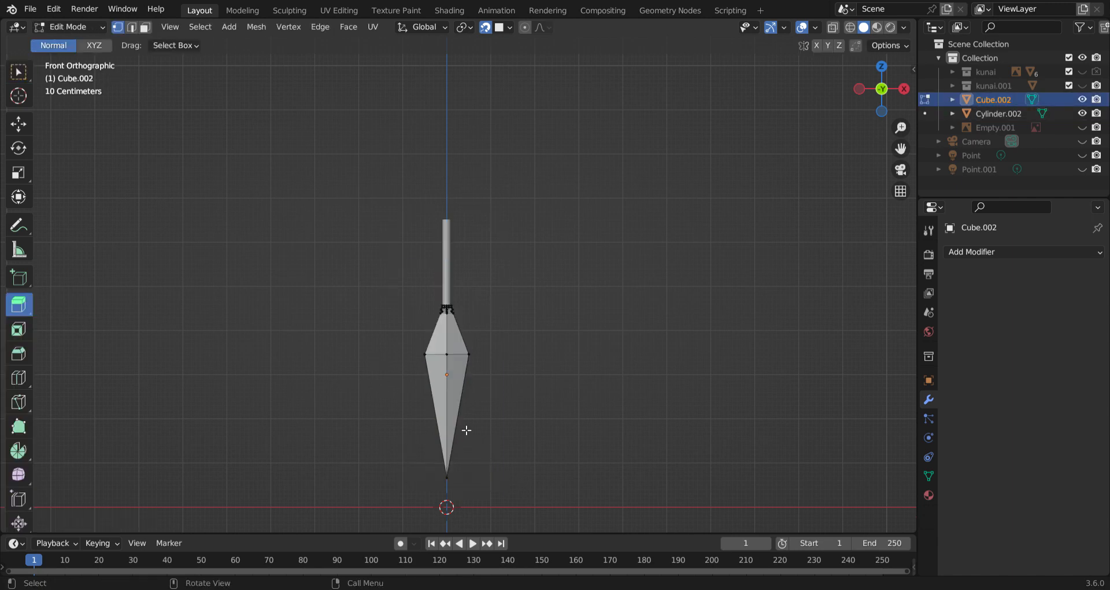
{"action": "scroll", "coordinate": [425, 376], "scroll_direction": "up", "scroll_amount": 3}
{"action": "key", "text": "z"}
{"action": "left_click", "coordinate": [351, 376]}
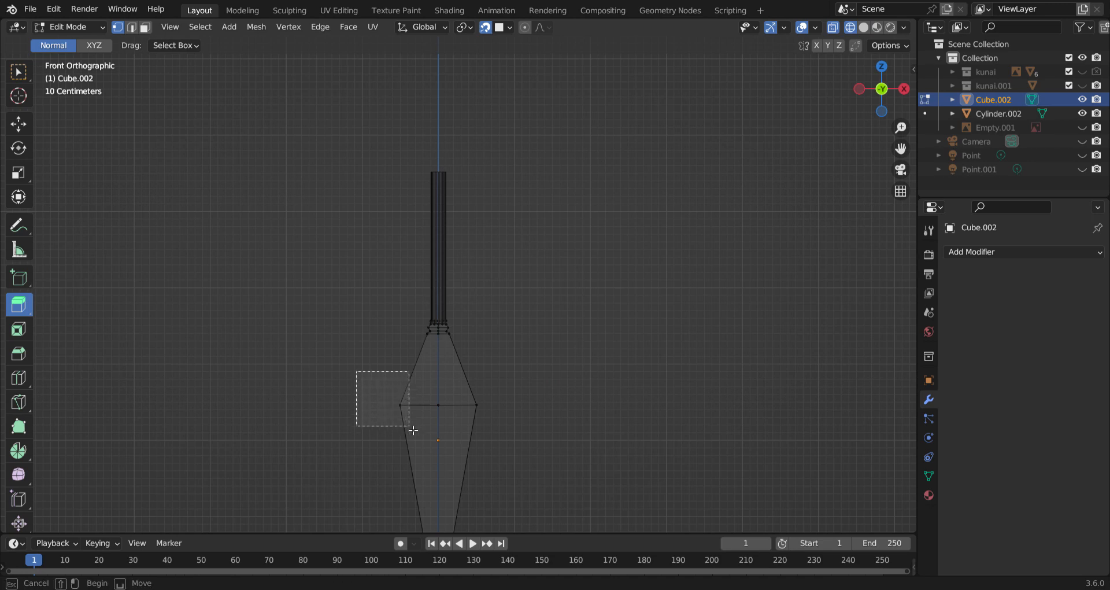
{"action": "left_click_drag", "start_coordinate": [414, 430], "coordinate": [416, 433]}
{"action": "left_click_drag", "start_coordinate": [471, 399], "coordinate": [500, 430], "text": "shift"}
{"action": "key", "text": "w"}
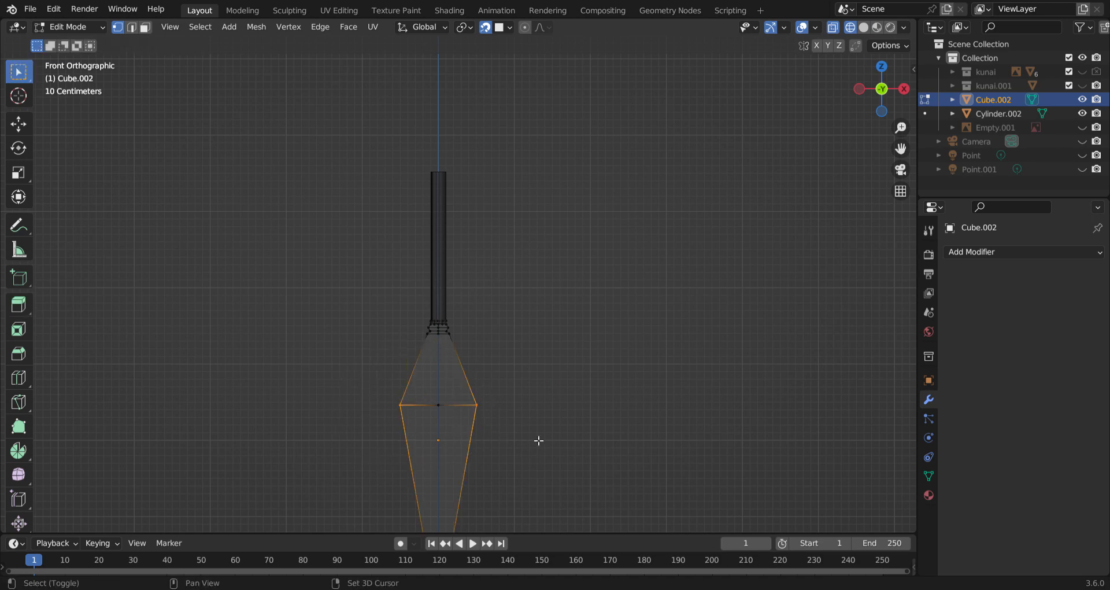
Shorten the blade by moving its tip vertices up along Z.
{"action": "middle_click_drag", "start_coordinate": [539, 440], "coordinate": [525, 291], "text": "shift"}
{"action": "left_click_drag", "start_coordinate": [383, 450], "coordinate": [467, 476]}
{"action": "key", "text": "g"}
{"action": "key", "text": "z"}
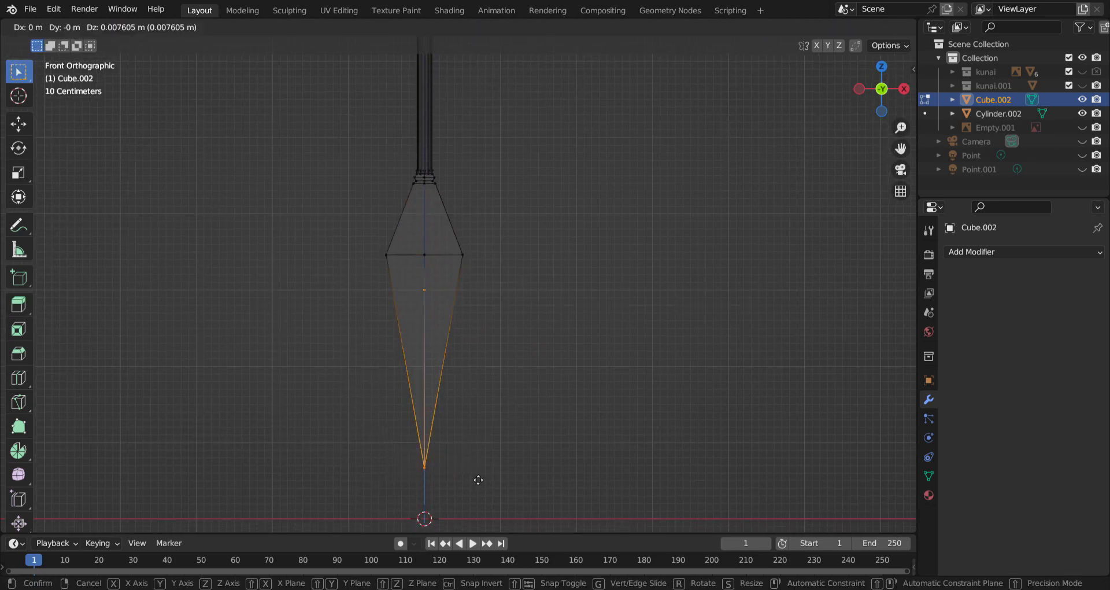
{"action": "left_click", "coordinate": [473, 439]}
Narrow the blade by scaling its widest side corners along X, and return to Object Mode with Material Preview shading.
{"action": "left_click_drag", "start_coordinate": [453, 240], "coordinate": [501, 273]}
{"action": "left_click_drag", "start_coordinate": [339, 242], "coordinate": [399, 270], "text": "shift"}
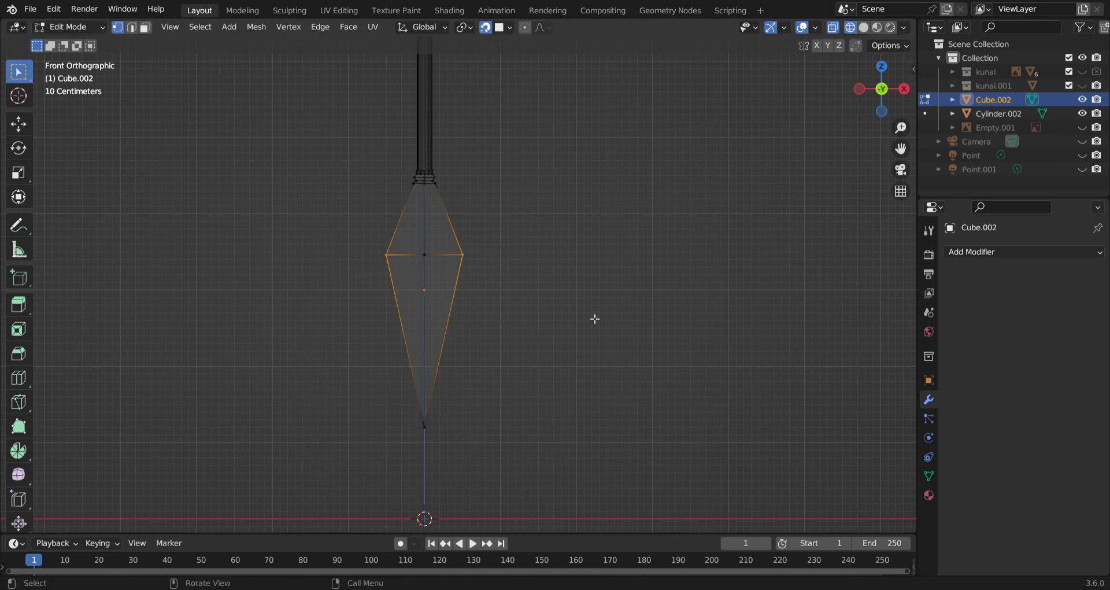
{"action": "key", "text": "s"}
{"action": "key", "text": "x"}
{"action": "left_click", "coordinate": [603, 312]}
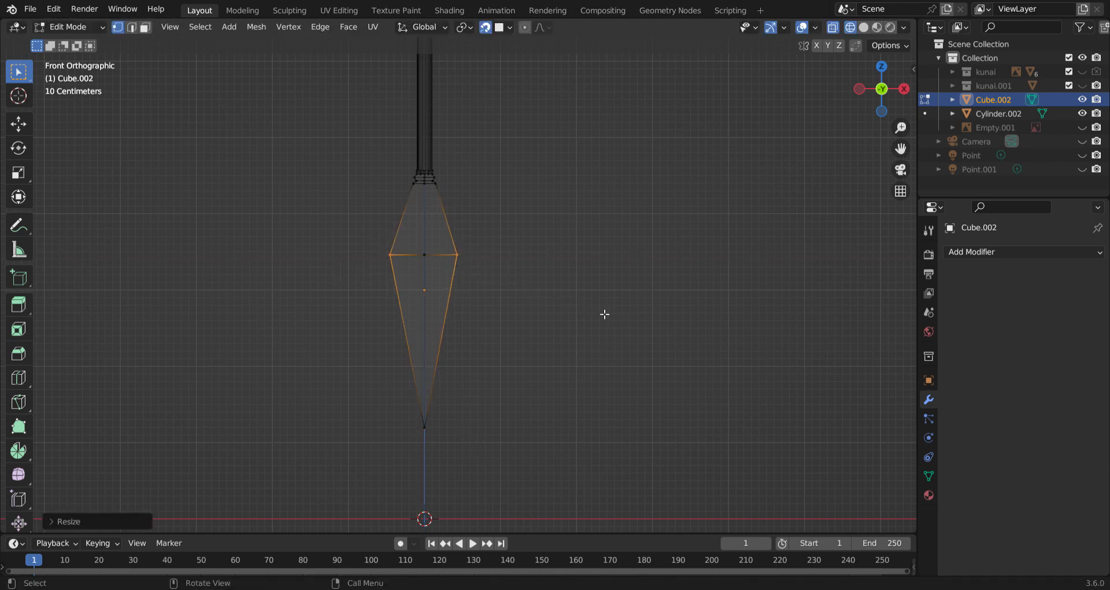
{"action": "key", "text": "z"}
{"action": "left_click", "coordinate": [612, 363]}
{"action": "middle_click_drag", "start_coordinate": [506, 269], "coordinate": [527, 377], "text": "shift"}
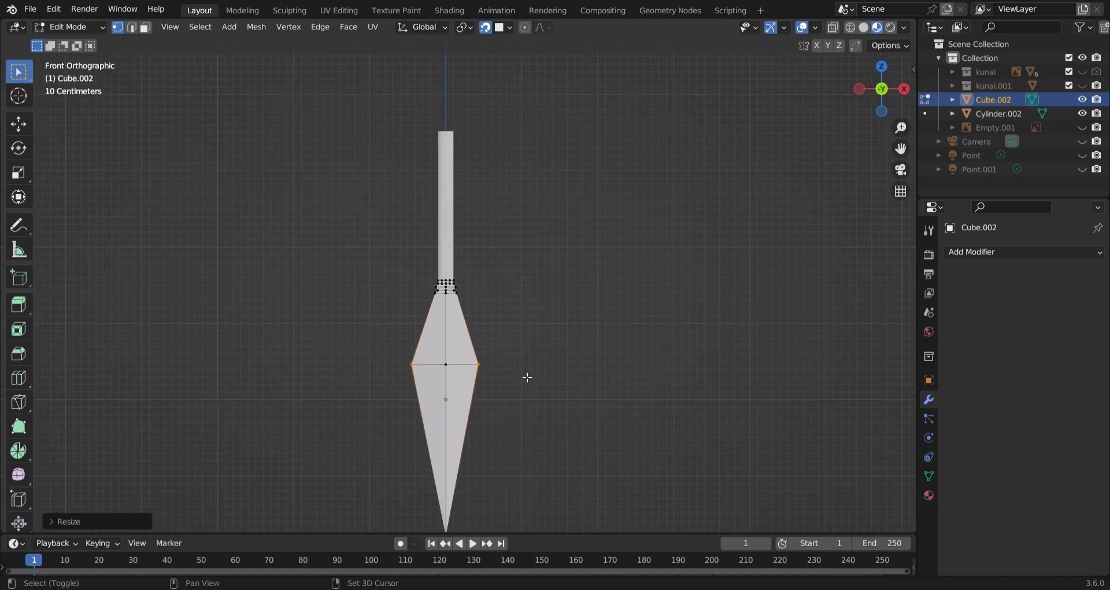
{"action": "key", "text": "Tab"}
Shorten the handle cylinder slightly along Z so its lower end clears the collar's top.
{"action": "left_click", "coordinate": [451, 214]}
{"action": "scroll", "coordinate": [471, 265], "scroll_direction": "up", "scroll_amount": 10}
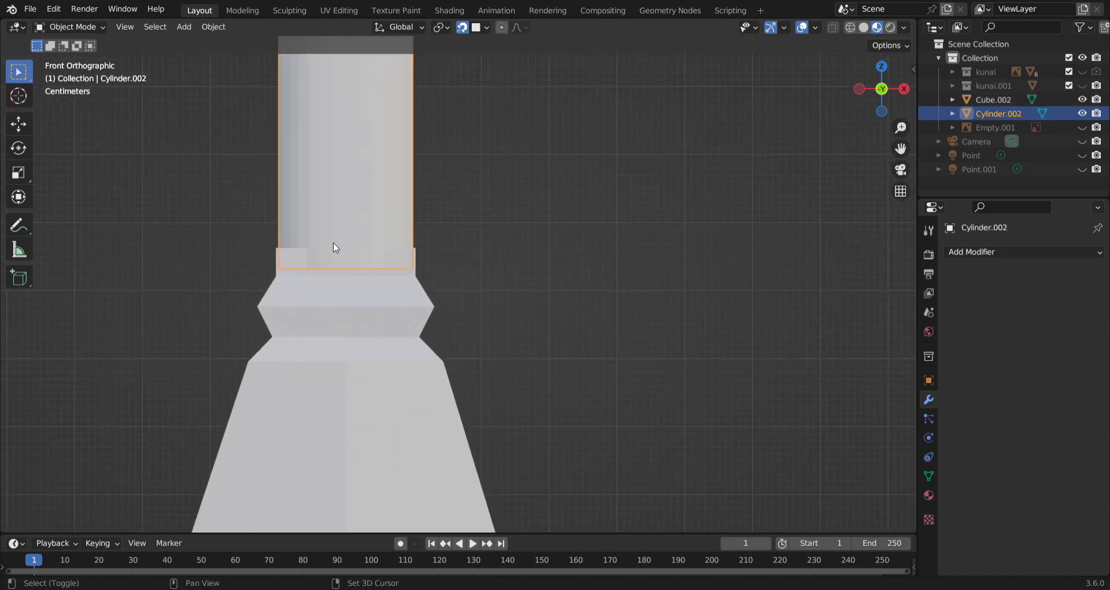
{"action": "scroll", "coordinate": [334, 248], "scroll_direction": "down", "scroll_amount": 10}
{"action": "key", "text": "s"}
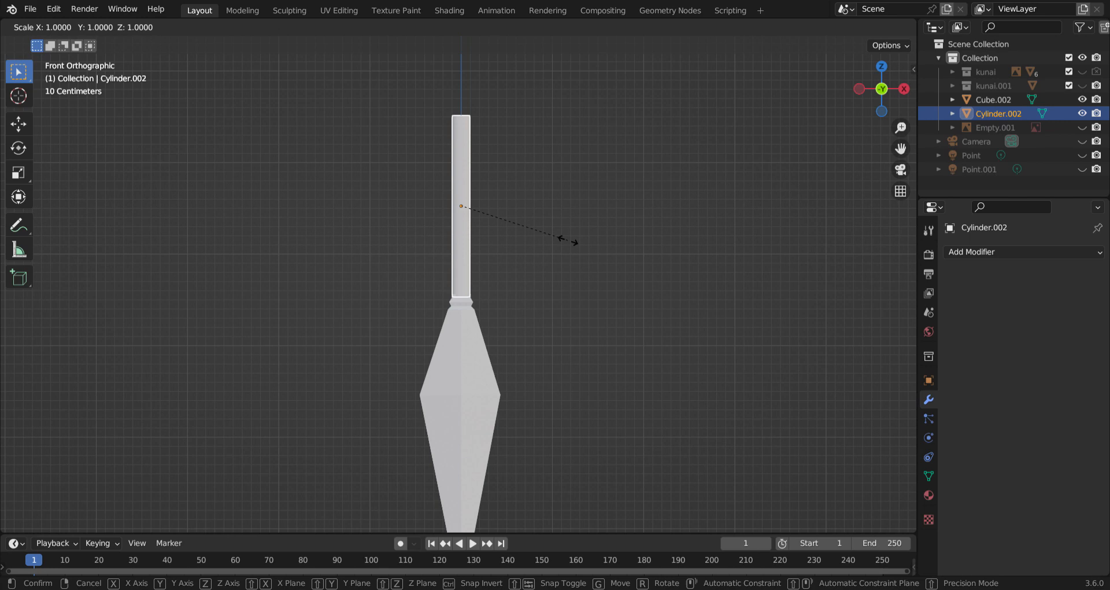
{"action": "key", "text": "z"}
{"action": "left_click", "coordinate": [575, 245]}
{"action": "scroll", "coordinate": [529, 214], "scroll_direction": "up", "scroll_amount": 5}
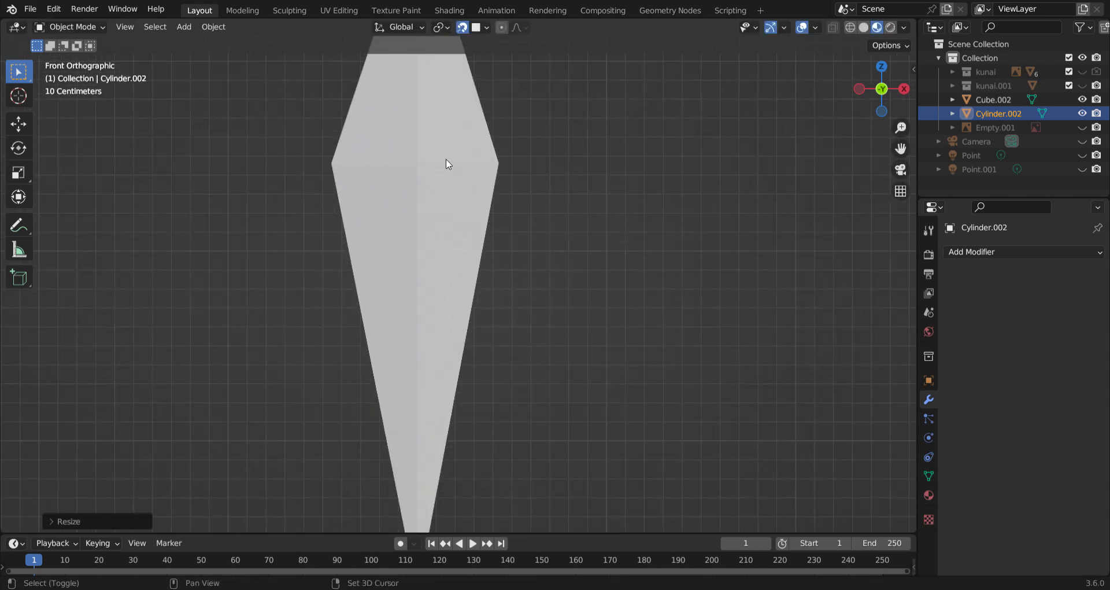
{"action": "scroll", "coordinate": [419, 322], "scroll_direction": "up", "scroll_amount": 5, "text": "shift"}
Add 26 evenly spaced horizontal loop cuts along the handle cylinder in Edit Mode with wireframe shading.
{"action": "key", "text": "Tab"}
{"action": "key", "text": "z"}
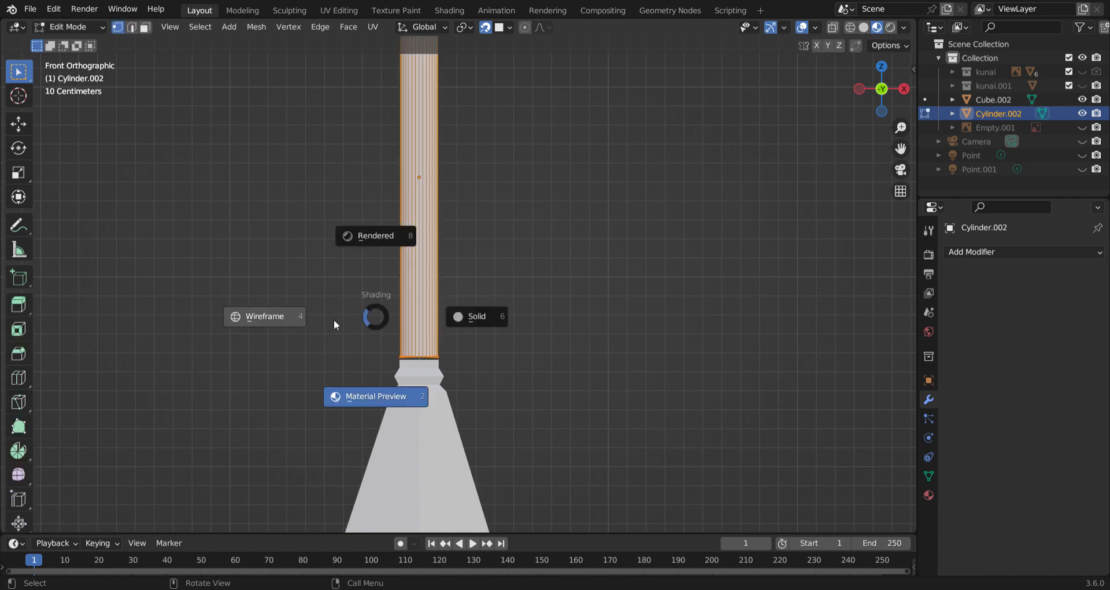
{"action": "left_click", "coordinate": [313, 324]}
{"action": "scroll", "coordinate": [407, 389], "scroll_direction": "up", "scroll_amount": 4}
{"action": "scroll", "coordinate": [382, 347], "scroll_direction": "down", "scroll_amount": 5}
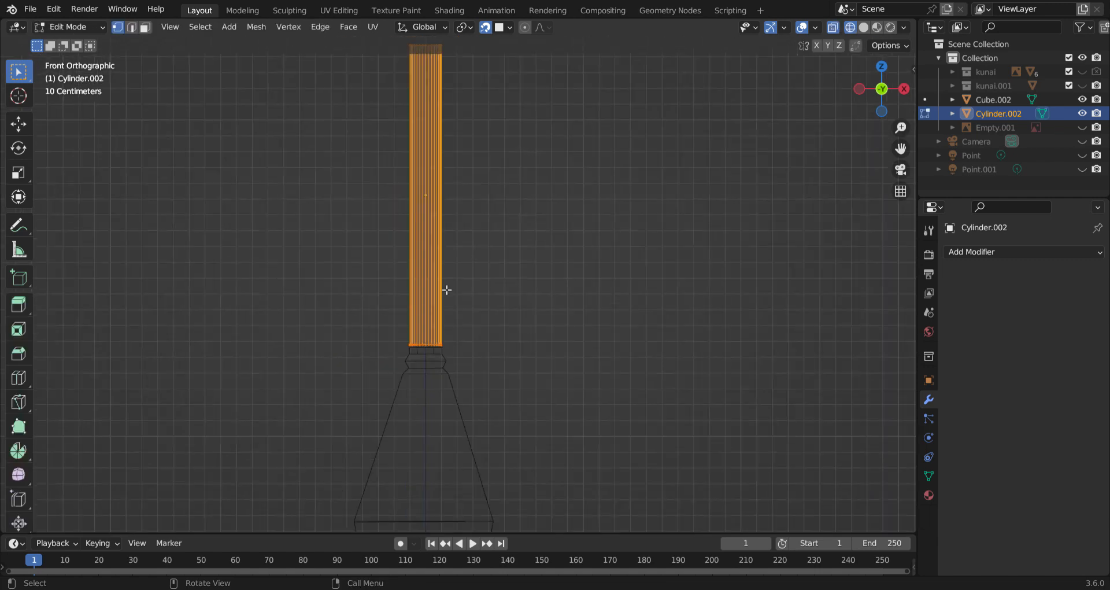
{"action": "scroll", "coordinate": [454, 272], "scroll_direction": "down", "scroll_amount": 4}
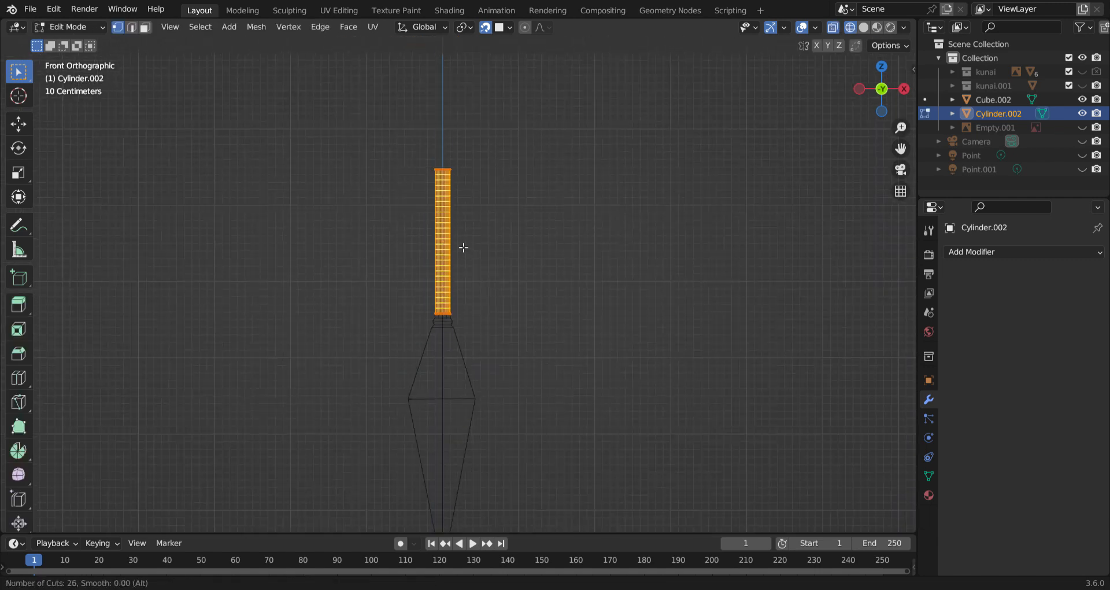
{"action": "left_click", "coordinate": [463, 248]}
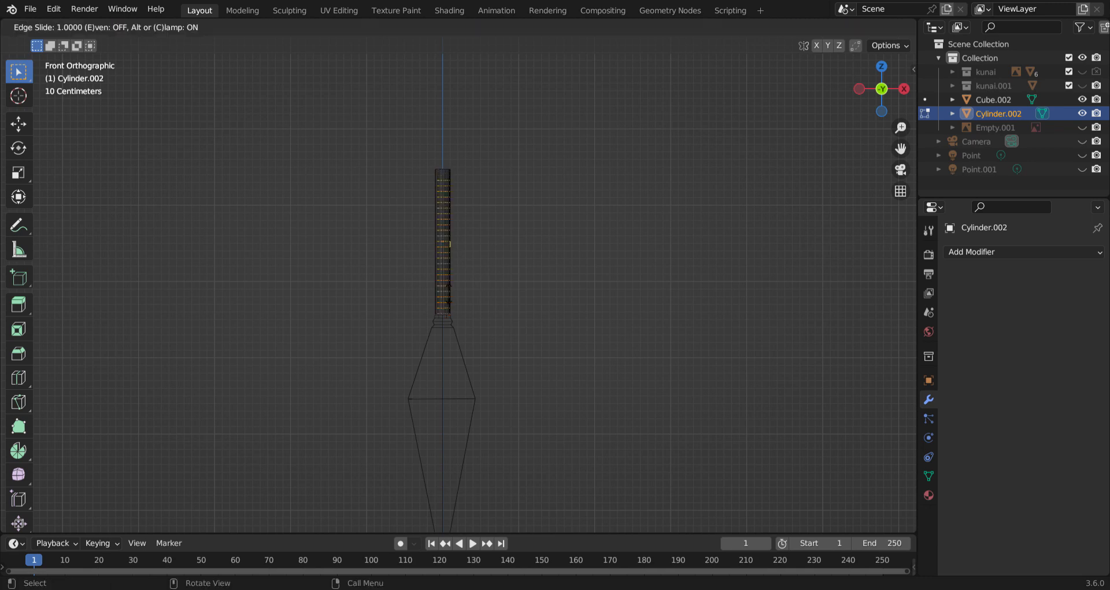
{"action": "left_click", "coordinate": [449, 301]}
Taper the handle's lower end by selecting its bottom vertex ring and scaling it inward in solid shading.
{"action": "scroll", "coordinate": [429, 362], "scroll_direction": "up", "scroll_amount": 8}
{"action": "middle_click_drag", "start_coordinate": [452, 236], "coordinate": [473, 179], "text": "shift"}
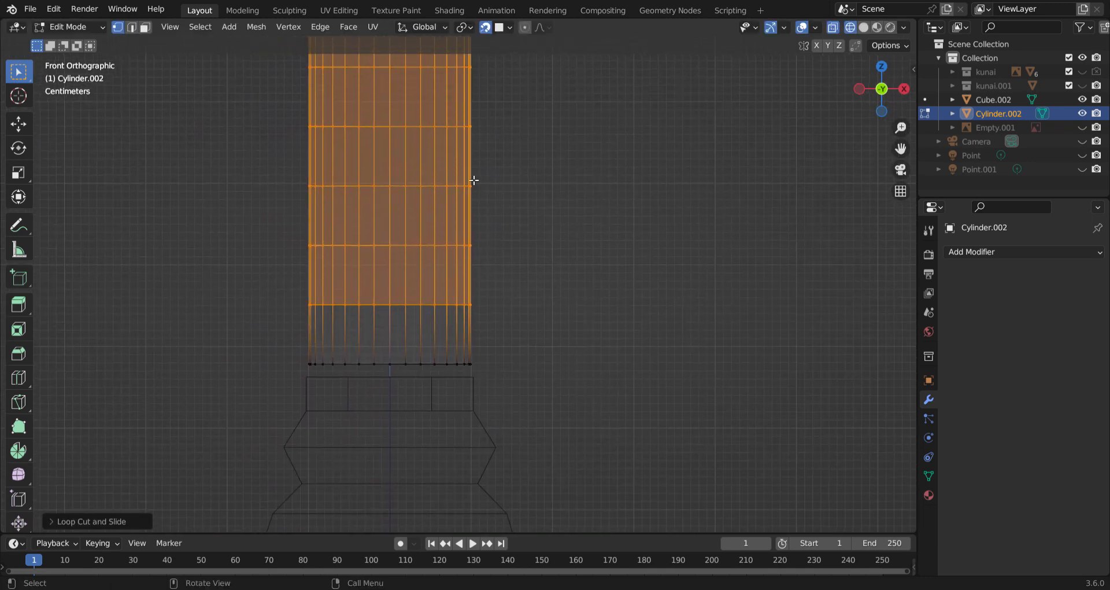
{"action": "left_click_drag", "start_coordinate": [270, 347], "coordinate": [496, 379]}
{"action": "key", "text": "z"}
{"action": "left_click", "coordinate": [541, 377]}
{"action": "middle_click_drag", "start_coordinate": [540, 376], "coordinate": [639, 328]}
{"action": "key", "text": "s"}
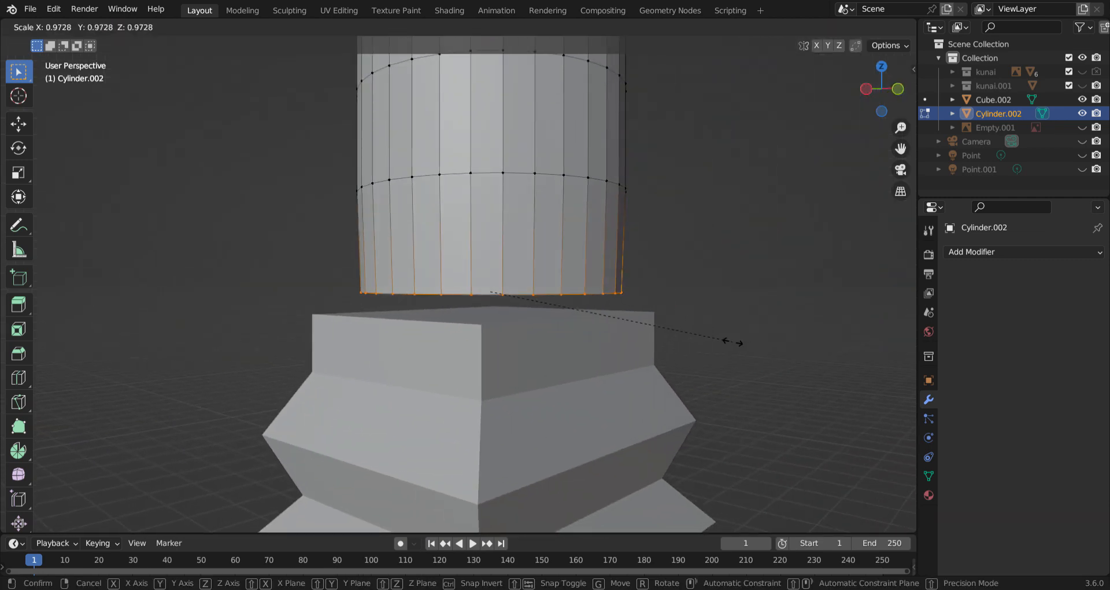
{"action": "left_click", "coordinate": [590, 305]}
Try to select the collar's top faces beneath the handle in Edit Mode with wireframe shading and face selection.
{"action": "middle_click_drag", "start_coordinate": [590, 305], "coordinate": [616, 355]}
{"action": "key", "text": "Tab"}
{"action": "left_click", "coordinate": [616, 356]}
{"action": "key", "text": "z"}
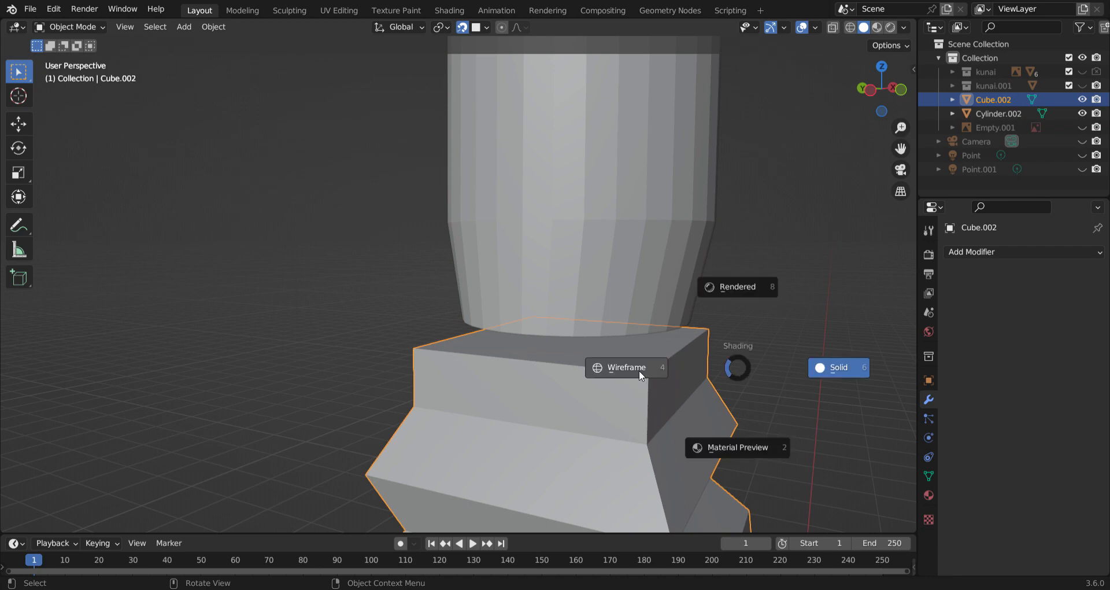
{"action": "left_click", "coordinate": [640, 370]}
{"action": "key", "text": "Tab"}
{"action": "mouse_move", "coordinate": [649, 374]}
{"action": "middle_mouse_down"}
{"action": "mouse_move", "coordinate": [667, 379]}
{"action": "mouse_move", "coordinate": [533, 421]}
{"action": "mouse_move", "coordinate": [561, 423]}
{"action": "middle_mouse_up"}
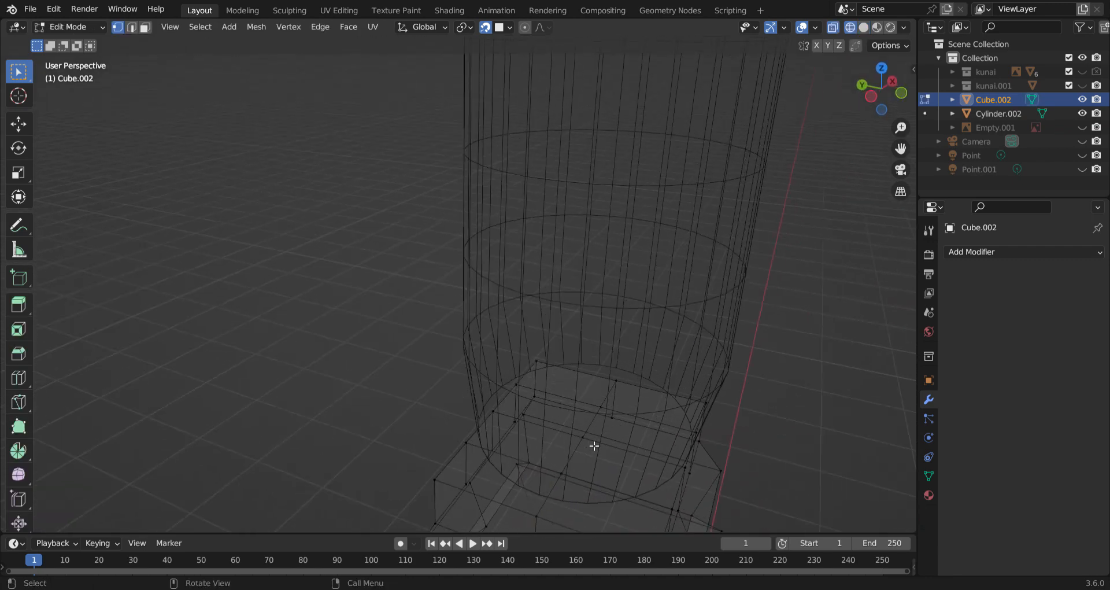
{"action": "left_click", "coordinate": [143, 32]}
{"action": "middle_click_drag", "start_coordinate": [509, 443], "coordinate": [469, 344], "text": "shift"}
{"action": "left_click", "coordinate": [537, 333]}
{"action": "middle_click_drag", "start_coordinate": [536, 333], "coordinate": [589, 378]}
{"action": "left_click", "coordinate": [610, 408]}
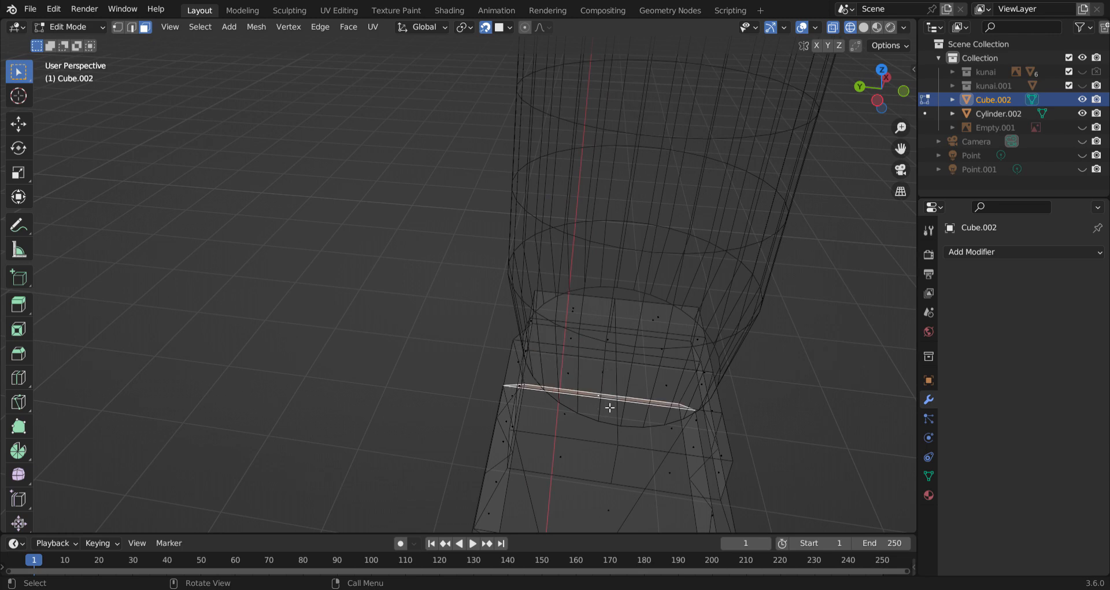
{"action": "middle_click_drag", "start_coordinate": [601, 417], "coordinate": [511, 437]}
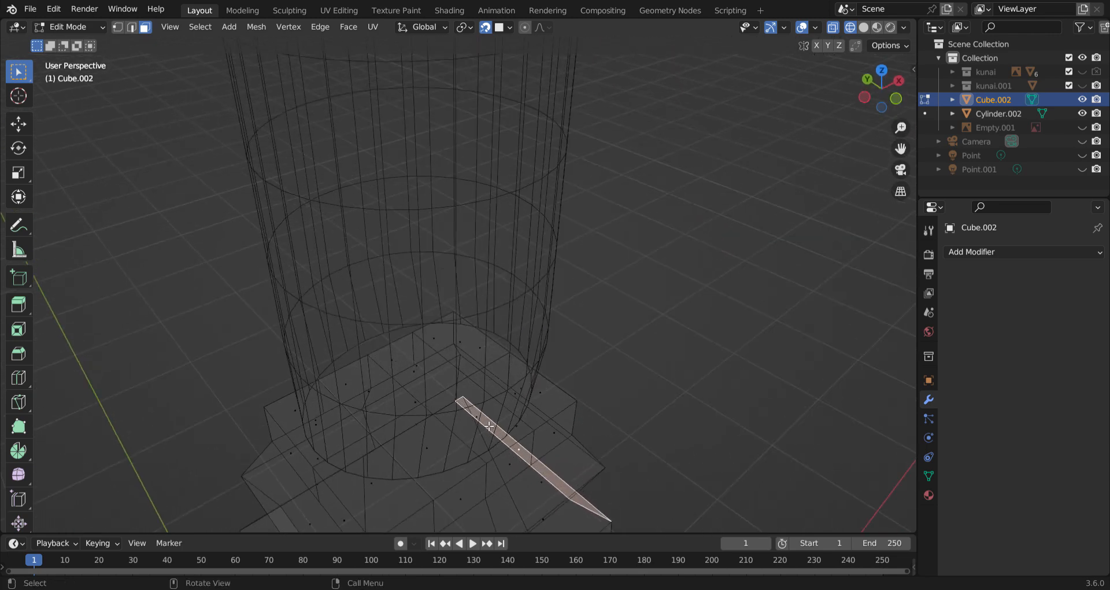
{"action": "left_click_drag", "start_coordinate": [375, 412], "coordinate": [374, 410]}
{"action": "key", "text": "Tab"}
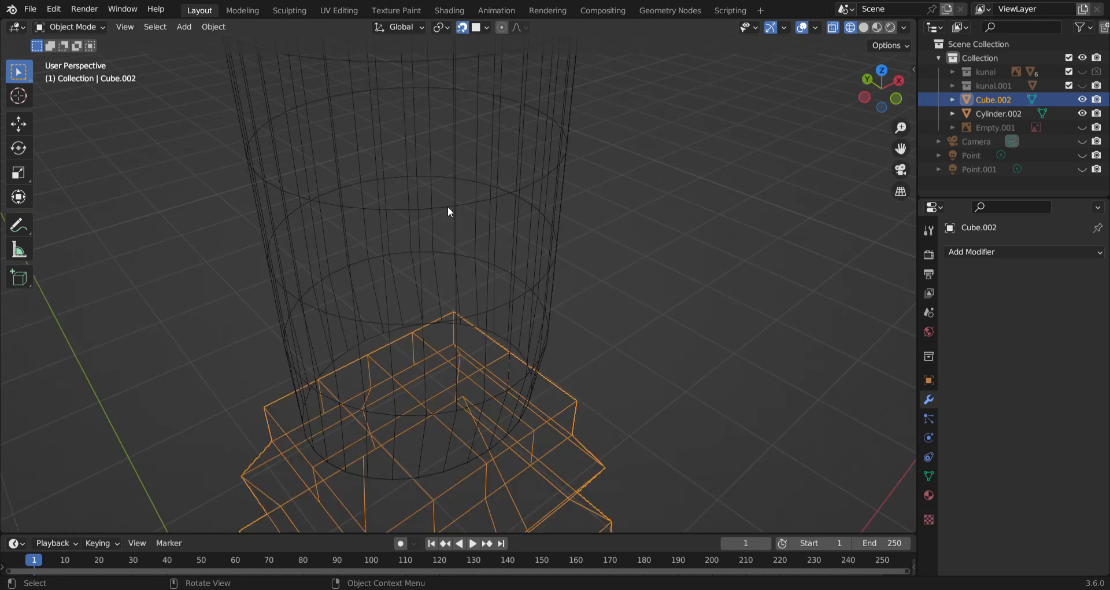
Hide the handle cylinder and open the cube-based collar in Edit Mode with solid shading.
{"action": "left_click", "coordinate": [418, 186]}
{"action": "key", "text": "h"}
{"action": "key", "text": "z"}
{"action": "left_click", "coordinate": [499, 216]}
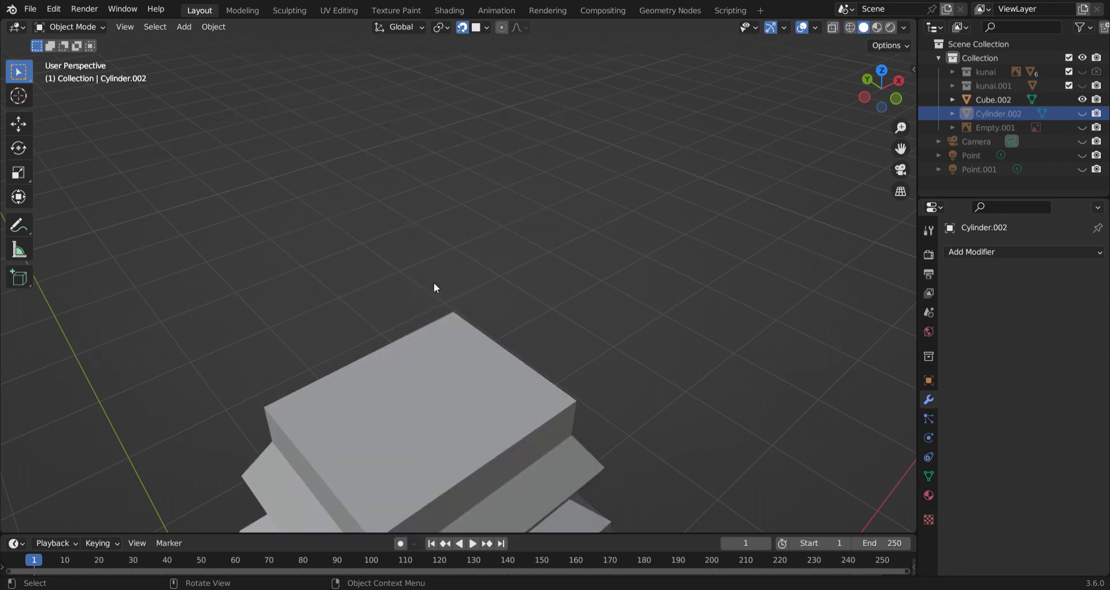
{"action": "mouse_move", "coordinate": [434, 289]}
{"action": "middle_mouse_down"}
{"action": "mouse_move", "coordinate": [481, 407]}
{"action": "mouse_move", "coordinate": [491, 322]}
{"action": "middle_mouse_up"}
{"action": "key", "text": "z"}
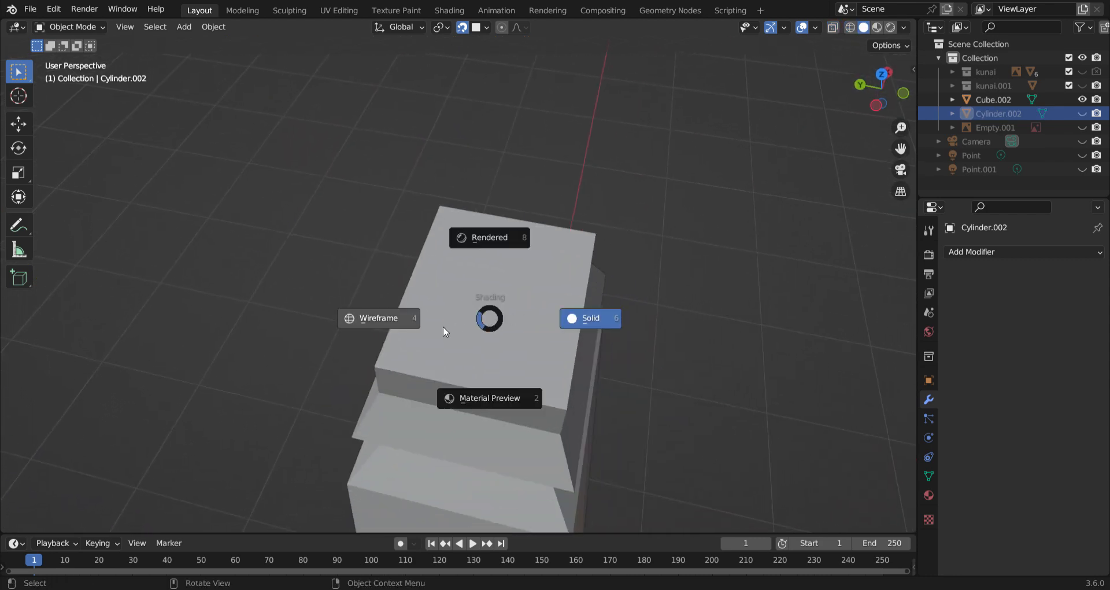
{"action": "left_click", "coordinate": [421, 321]}
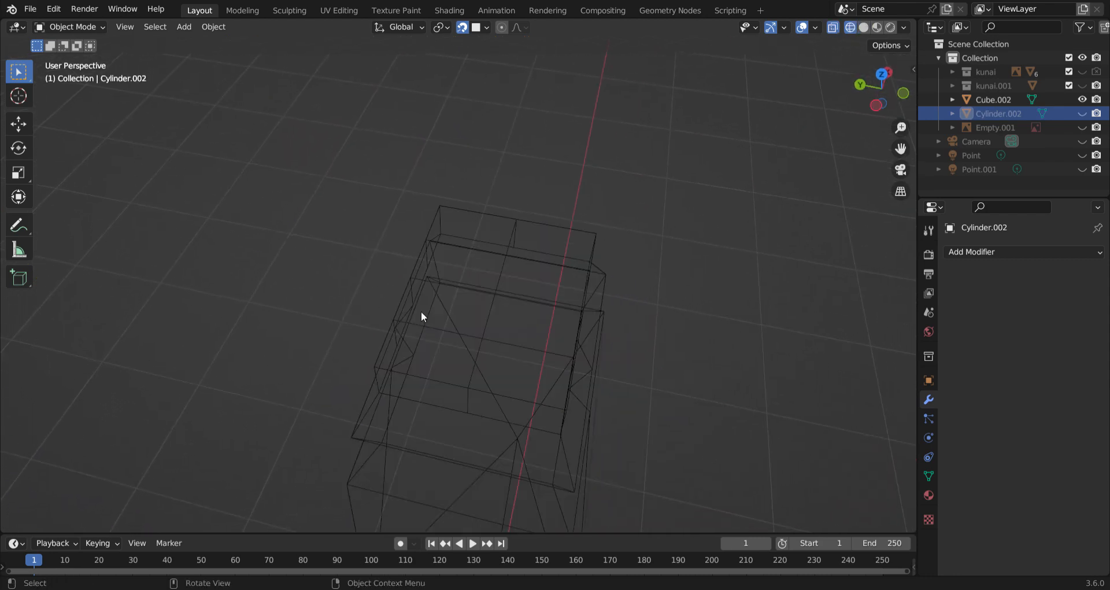
{"action": "key", "text": "z"}
{"action": "left_click", "coordinate": [502, 296]}
{"action": "left_click", "coordinate": [502, 297]}
{"action": "key", "text": "Tab"}
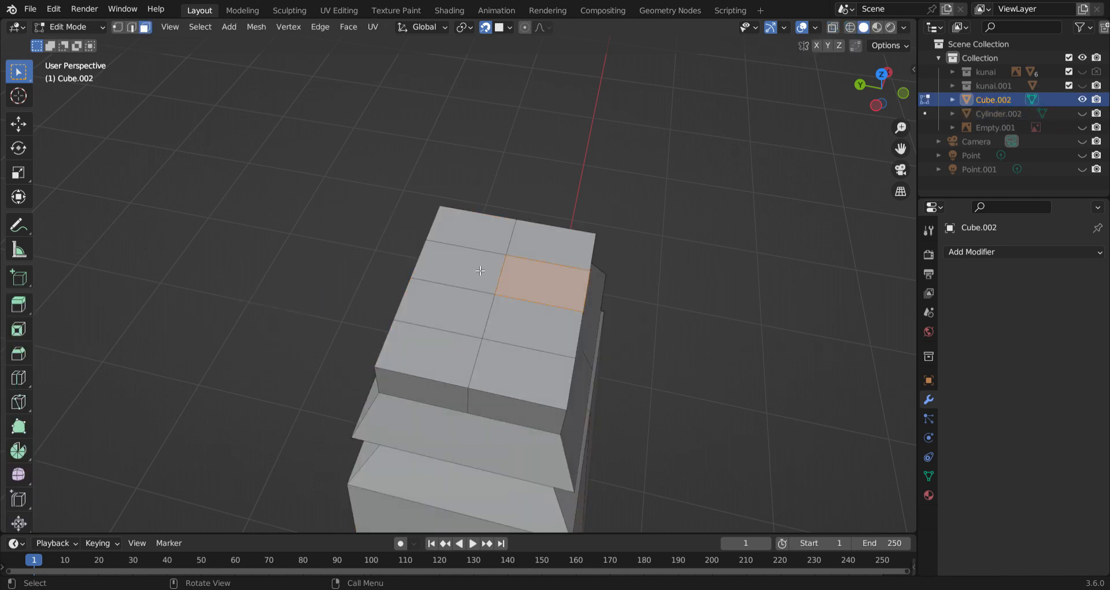
Try to move and scale the four middle faces of the collar's top.
{"action": "left_click", "coordinate": [460, 268], "text": "shift"}
{"action": "left_click", "coordinate": [524, 324], "text": "shift"}
{"action": "left_click", "coordinate": [454, 315], "text": "shift"}
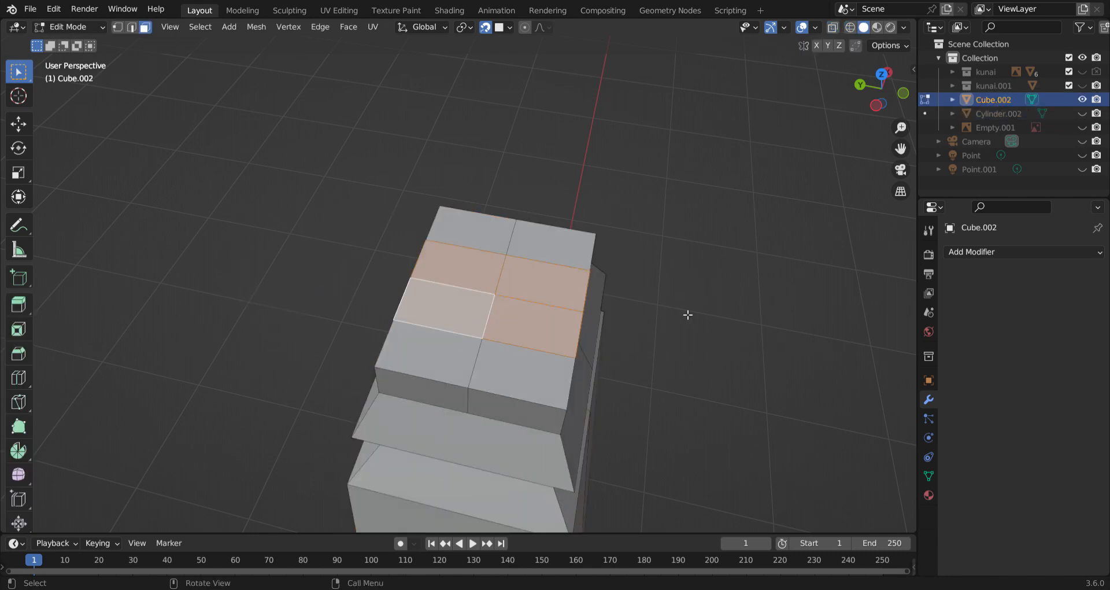
{"action": "key", "text": "g"}
{"action": "right_click", "coordinate": [626, 315]}
{"action": "key", "text": "s"}
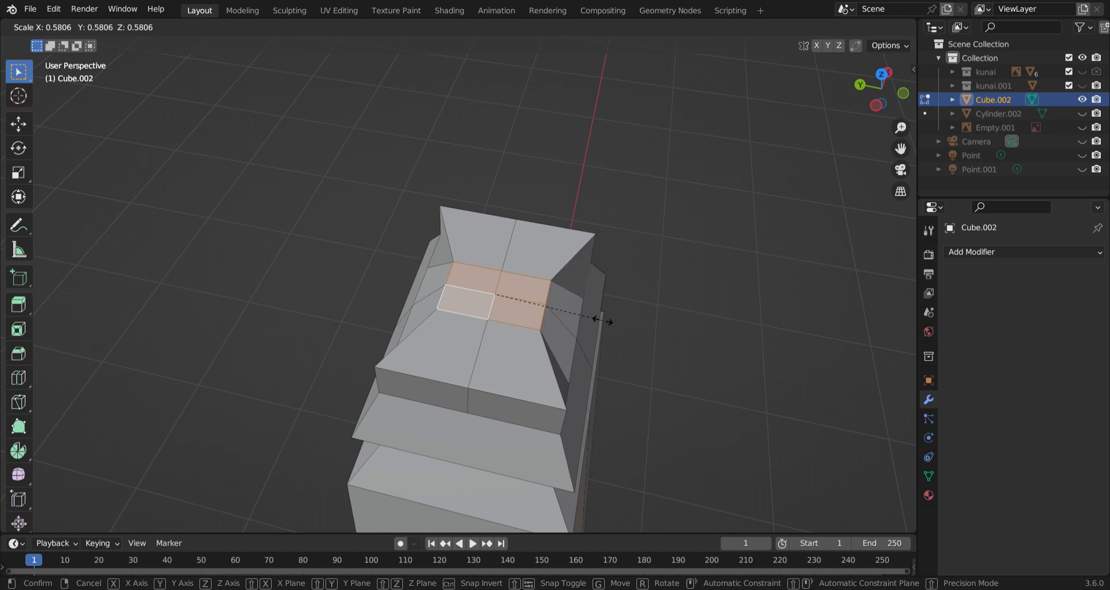
{"action": "right_click", "coordinate": [603, 320]}
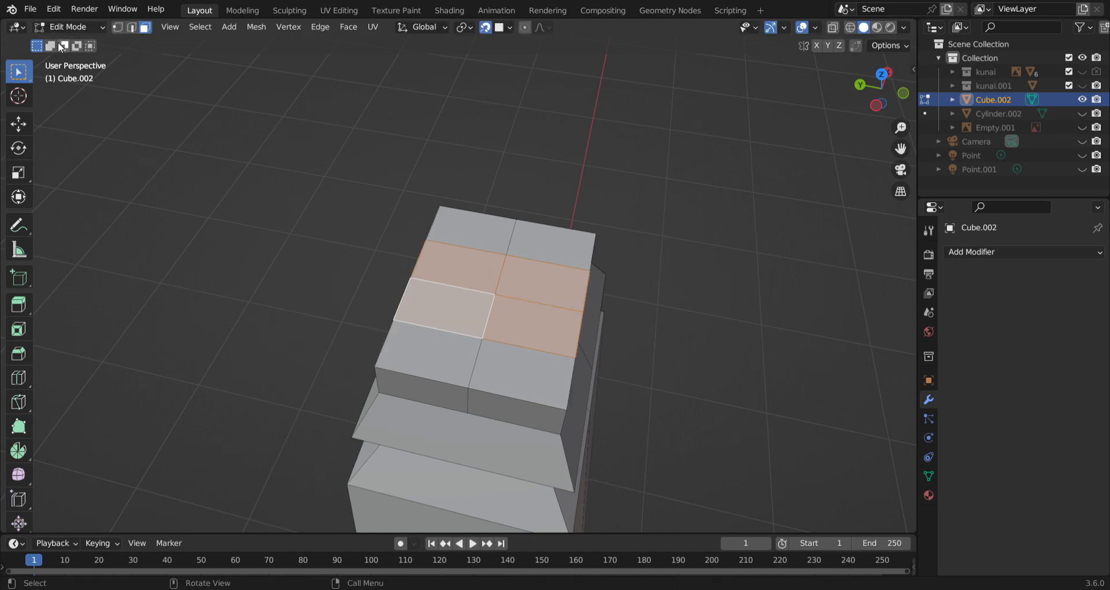
Try to lower the central vertices of the collar's top along Z.
{"action": "left_click", "coordinate": [496, 298]}
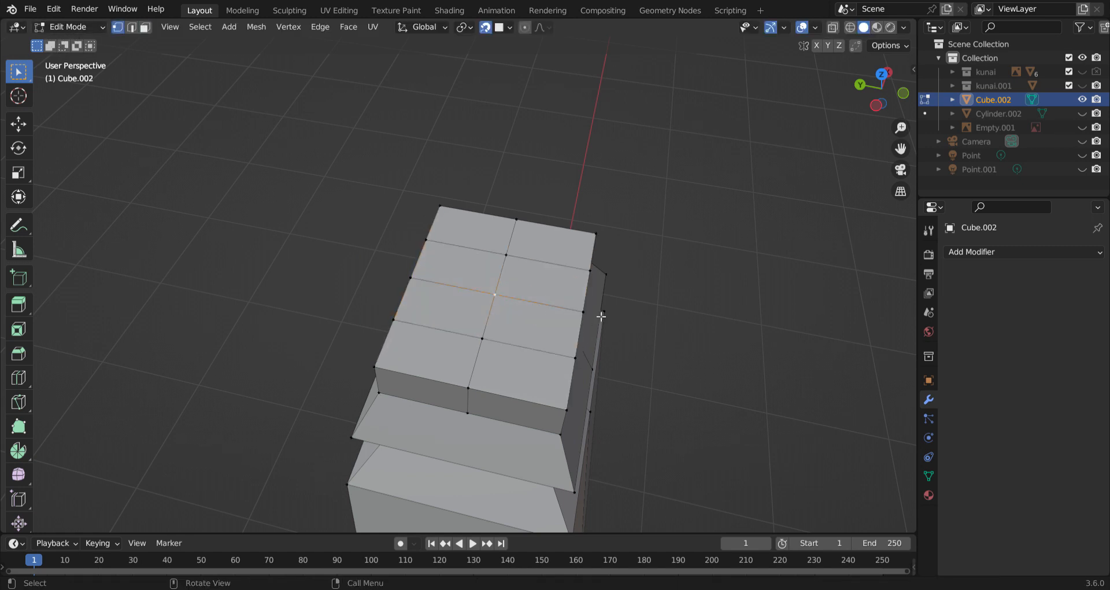
{"action": "key", "text": "g"}
{"action": "key", "text": "z"}
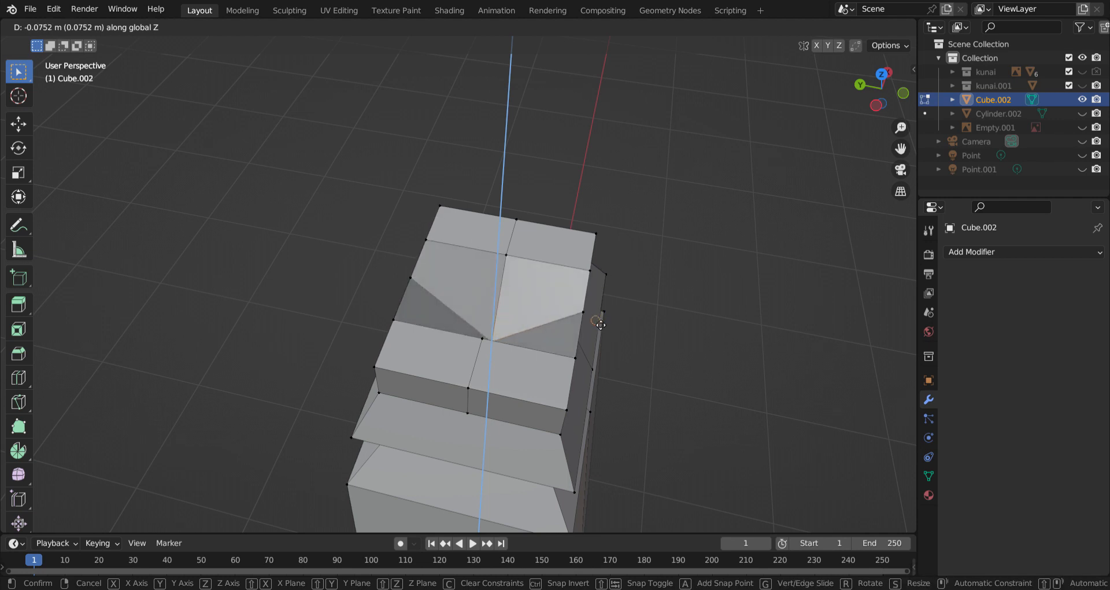
{"action": "right_click", "coordinate": [600, 325]}
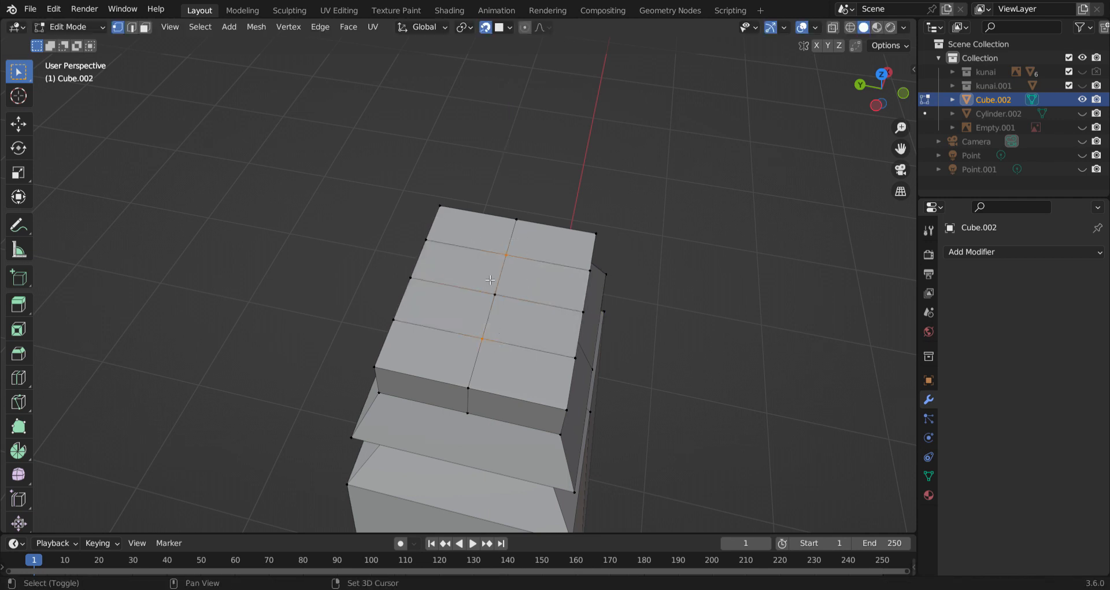
{"action": "key", "text": "g"}
{"action": "key", "text": "z"}
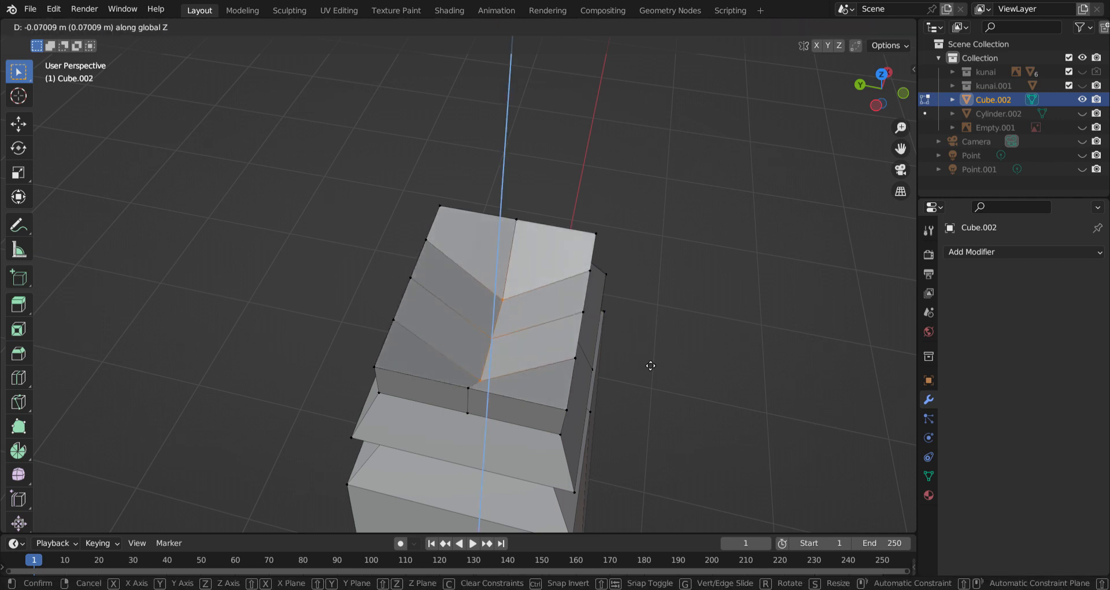
{"action": "right_click", "coordinate": [651, 365]}
Lower the centre vertex of the collar's top along Z to form a recess, and readjust its depth with snapping off.
{"action": "key", "text": "g"}
{"action": "key", "text": "z"}
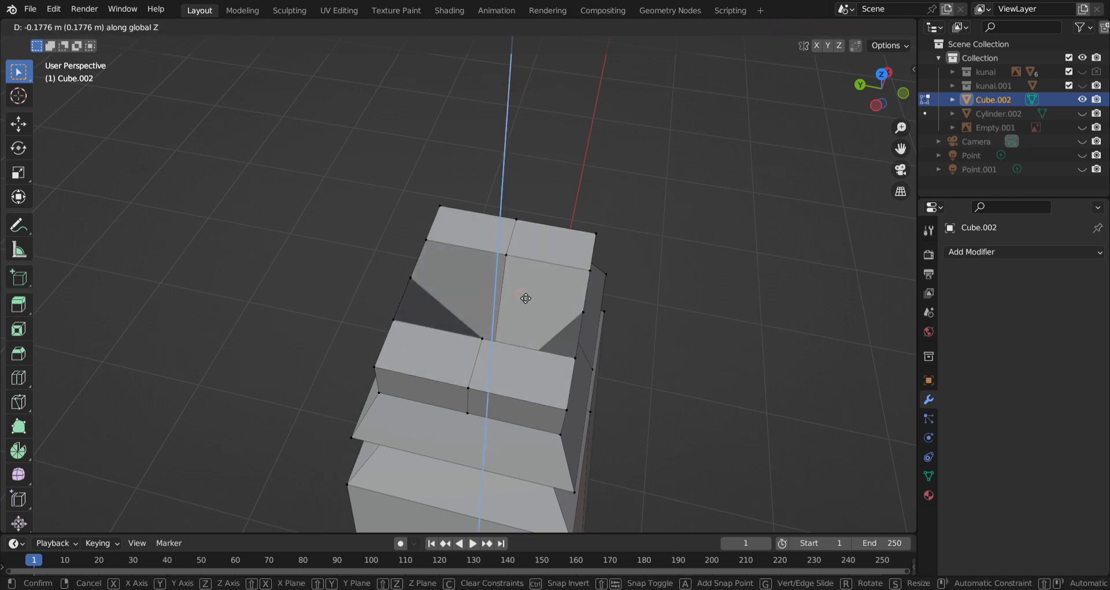
{"action": "left_click", "coordinate": [532, 280]}
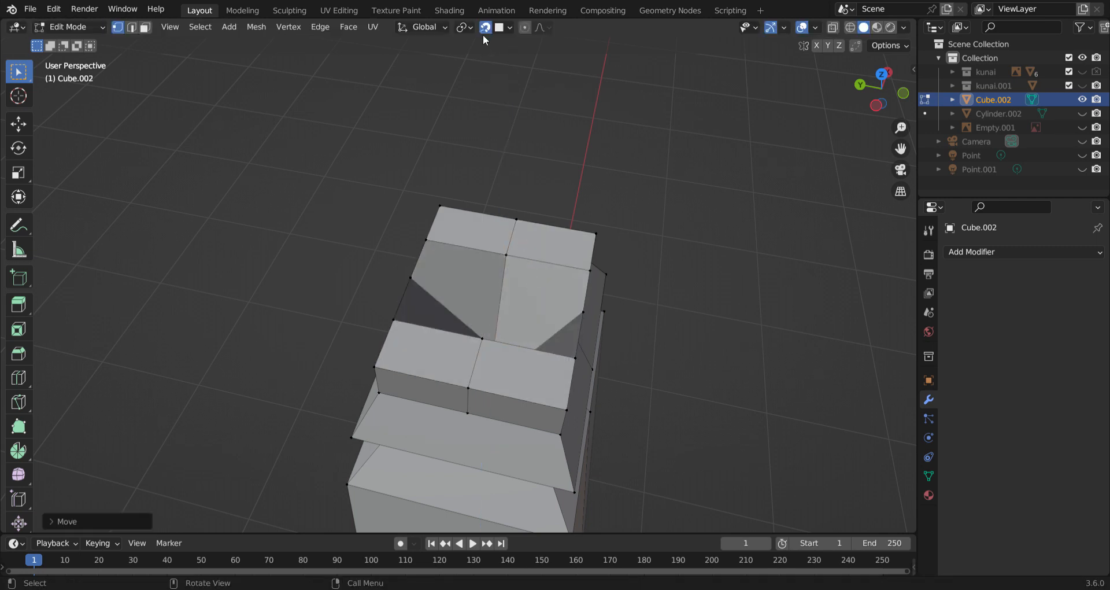
{"action": "left_click", "coordinate": [485, 29]}
{"action": "key", "text": "g"}
{"action": "key", "text": "z"}
{"action": "left_click", "coordinate": [624, 251]}
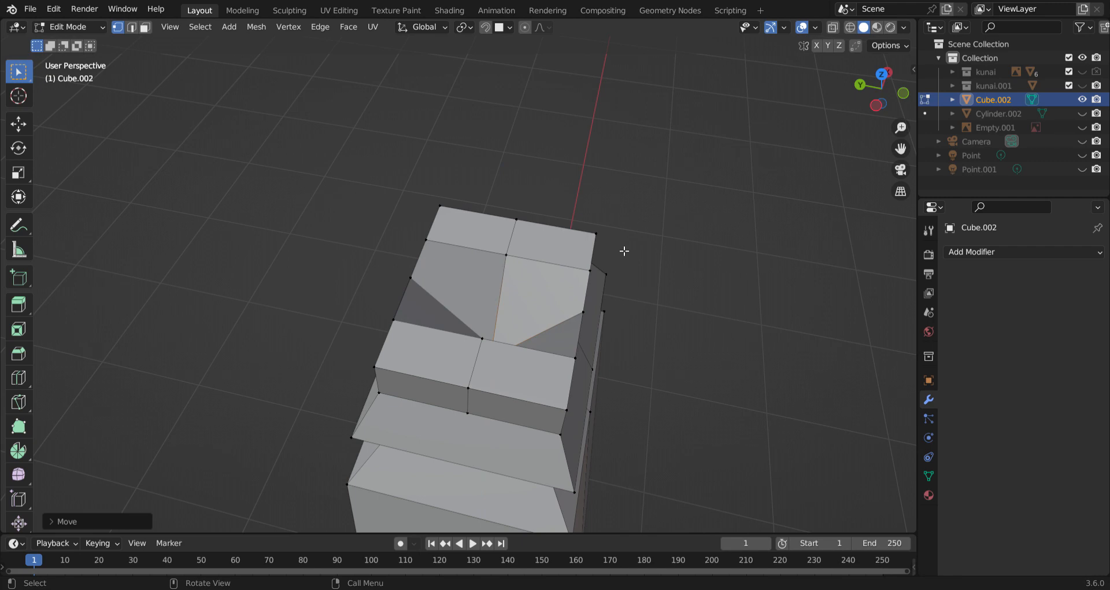
Unhide the handle cylinder and raise the recess's centre vertex along Z.
{"action": "left_click", "coordinate": [987, 112]}
{"action": "left_click", "coordinate": [1082, 113]}
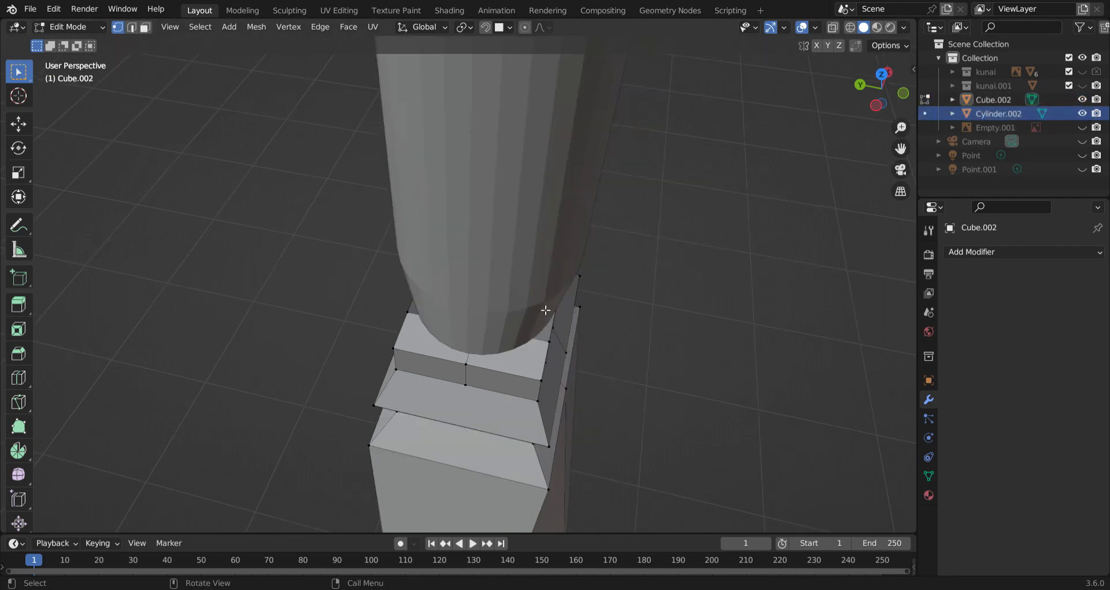
{"action": "middle_click_drag", "start_coordinate": [545, 311], "coordinate": [538, 271]}
{"action": "key", "text": "g"}
{"action": "key", "text": "z"}
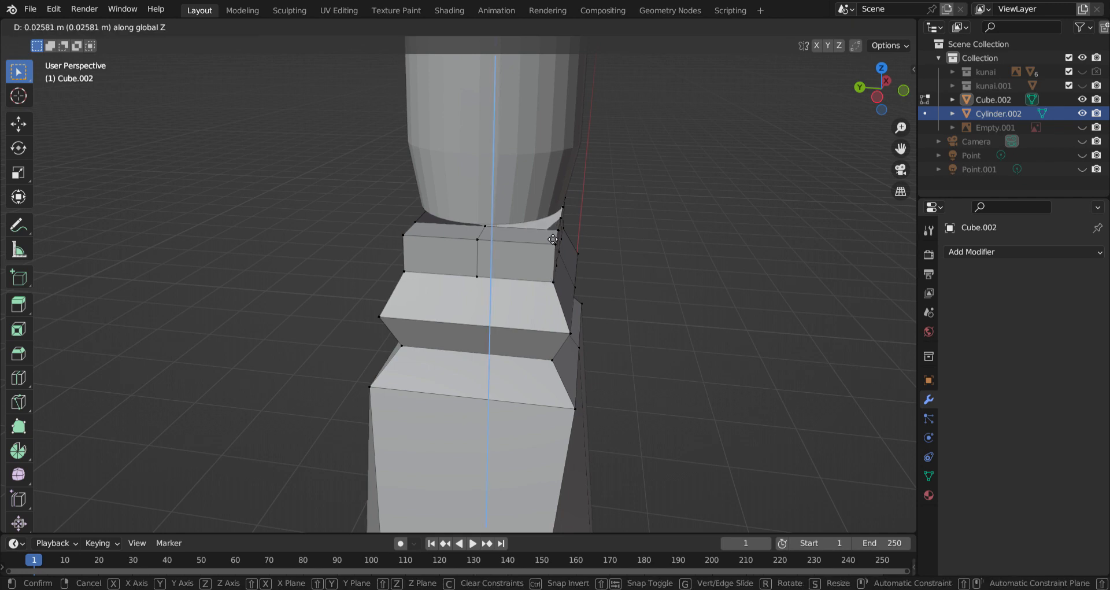
{"action": "left_click", "coordinate": [555, 182]}
Lower the handle cylinder along Z in Object Mode so its tapered end sinks into the collar's recess.
{"action": "key", "text": "Tab"}
{"action": "left_click", "coordinate": [527, 138]}
{"action": "key", "text": "g"}
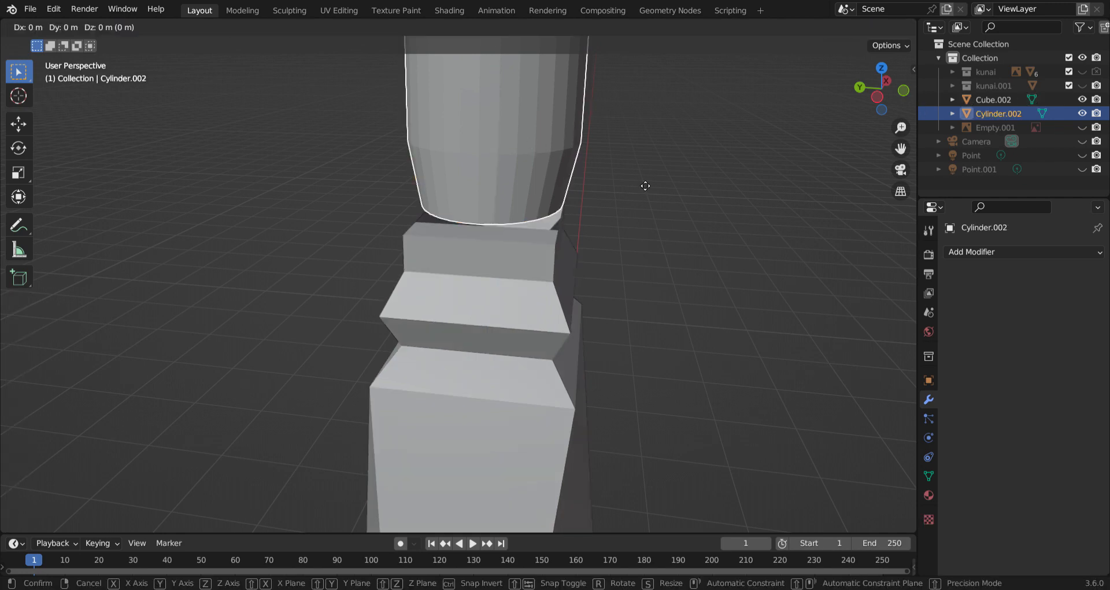
{"action": "key", "text": "z"}
{"action": "left_click", "coordinate": [646, 218]}
{"action": "scroll", "coordinate": [456, 202], "scroll_direction": "up", "scroll_amount": 6}
{"action": "middle_click_drag", "start_coordinate": [448, 199], "coordinate": [571, 276], "text": "shift"}
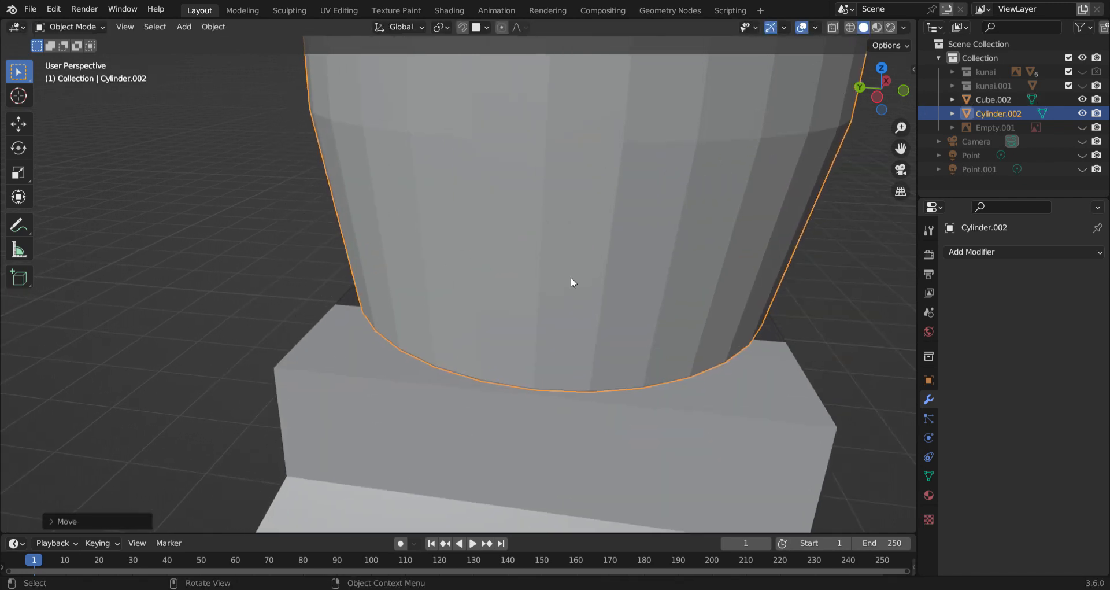
{"action": "key", "text": "g"}
{"action": "key", "text": "z"}
{"action": "left_click", "coordinate": [603, 300]}
Select the handle's bottom vertex ring in wireframe Edit Mode and narrow it slightly along Y.
{"action": "key", "text": "z"}
{"action": "left_click", "coordinate": [507, 289]}
{"action": "middle_click_drag", "start_coordinate": [506, 289], "coordinate": [512, 262]}
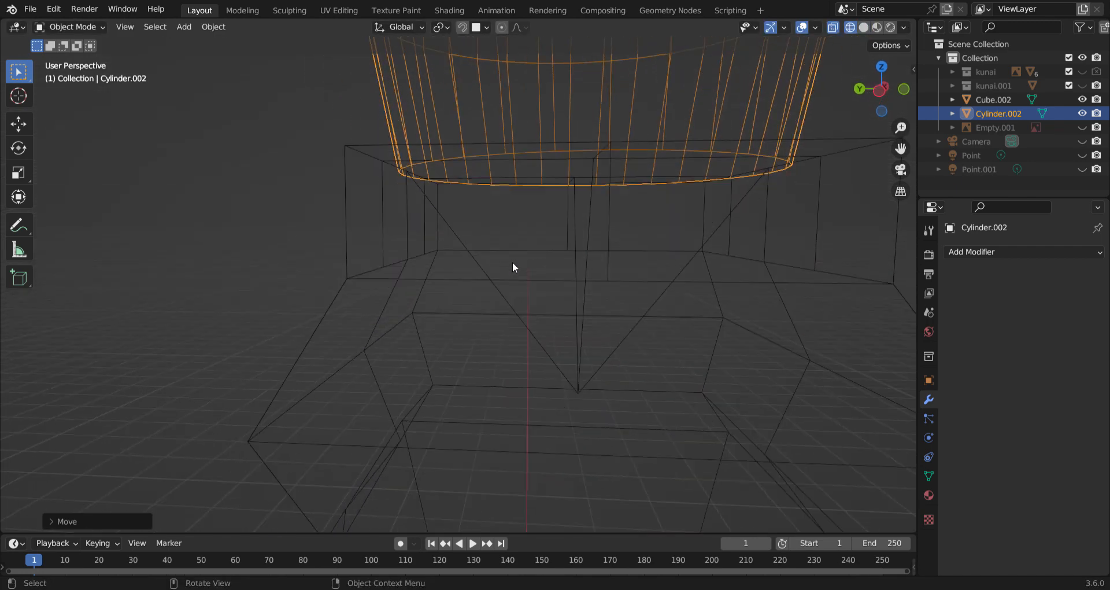
{"action": "key", "text": "Tab"}
{"action": "middle_click_drag", "start_coordinate": [544, 171], "coordinate": [502, 272], "text": "shift"}
{"action": "left_click_drag", "start_coordinate": [315, 231], "coordinate": [734, 305]}
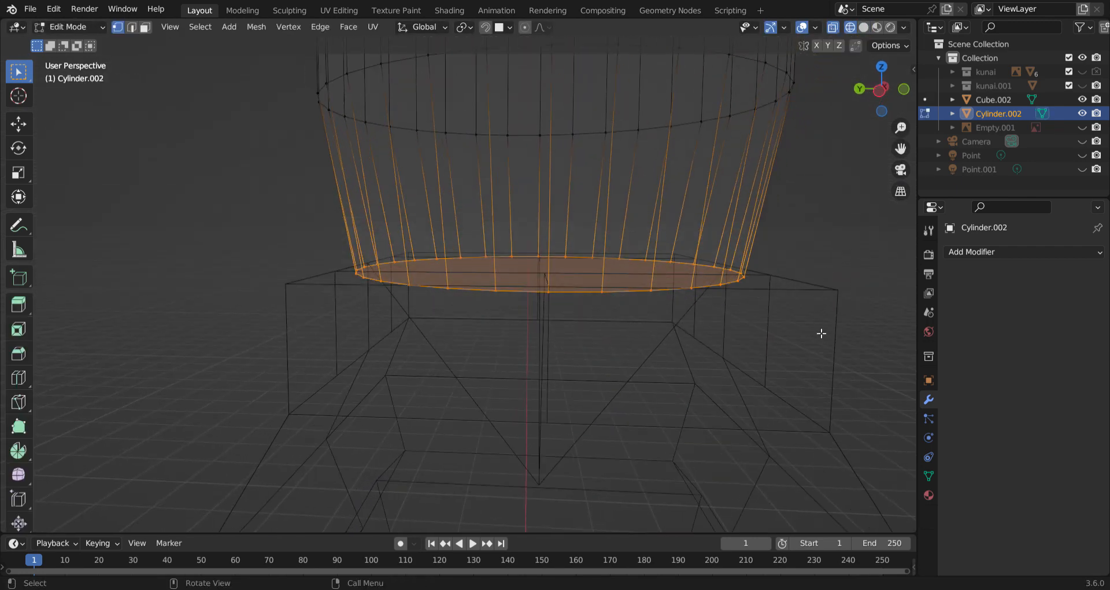
{"action": "key", "text": "s"}
{"action": "key", "text": "y"}
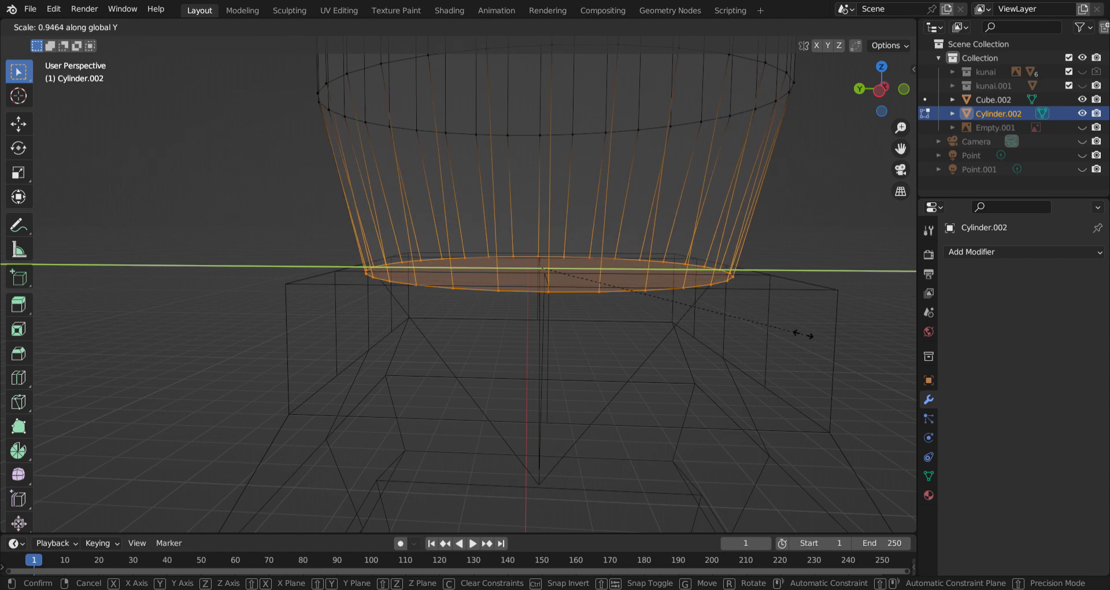
{"action": "left_click", "coordinate": [792, 327]}
Widen the handle's bottom ring very slightly along Y in solid shading.
{"action": "middle_click_drag", "start_coordinate": [788, 325], "coordinate": [697, 355], "text": "shift"}
{"action": "key", "text": "z"}
{"action": "left_click", "coordinate": [783, 350]}
{"action": "key", "text": "s"}
{"action": "key", "text": "y"}
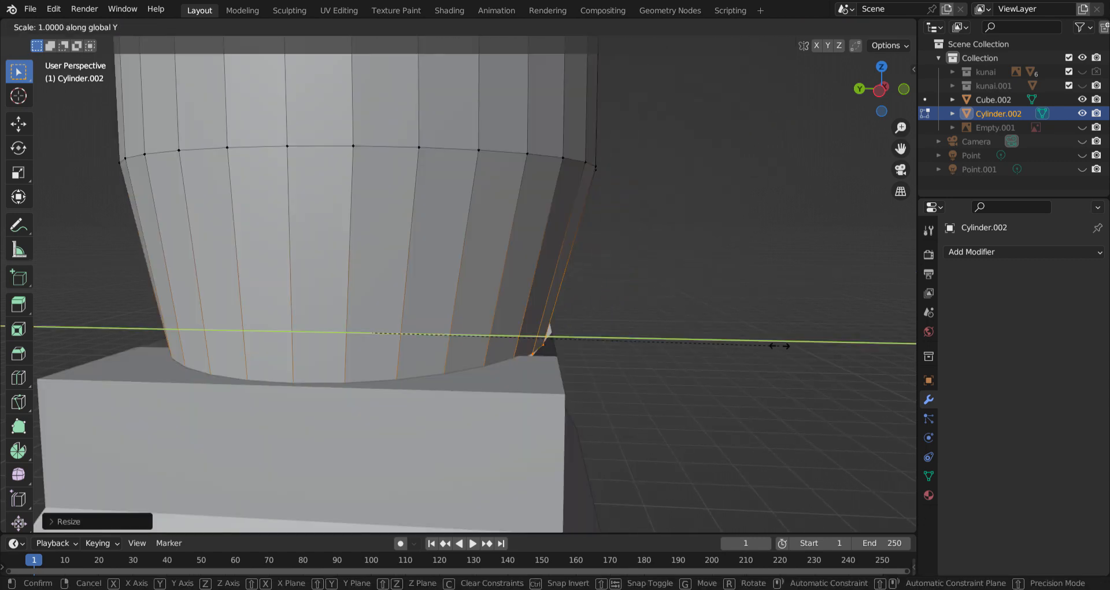
{"action": "left_click", "coordinate": [783, 347]}
{"action": "key", "text": "g"}
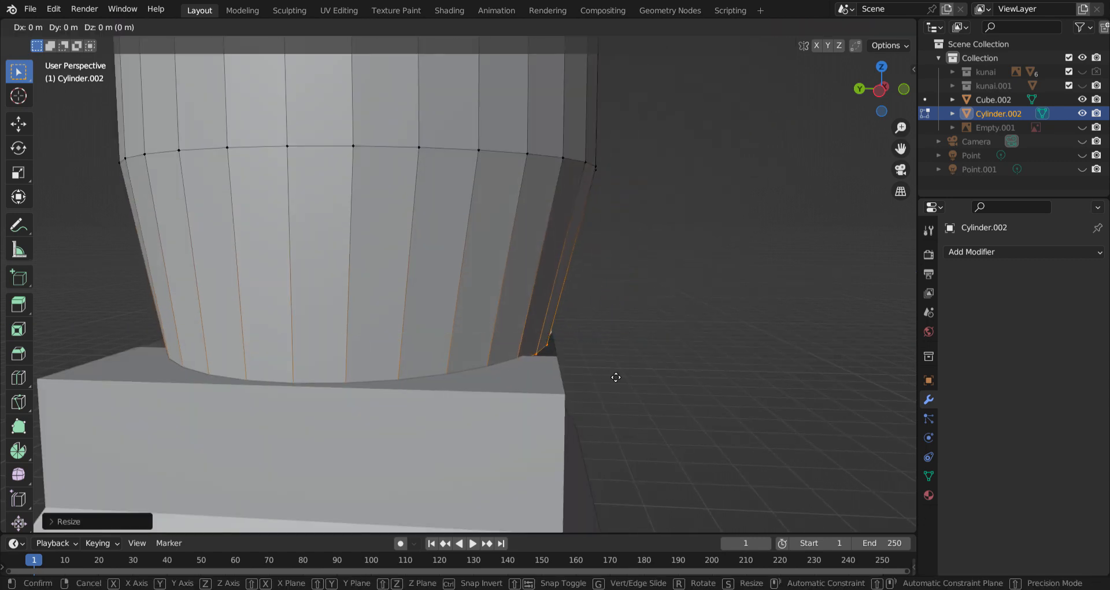
{"action": "key", "text": "z"}
{"action": "key", "text": "x"}
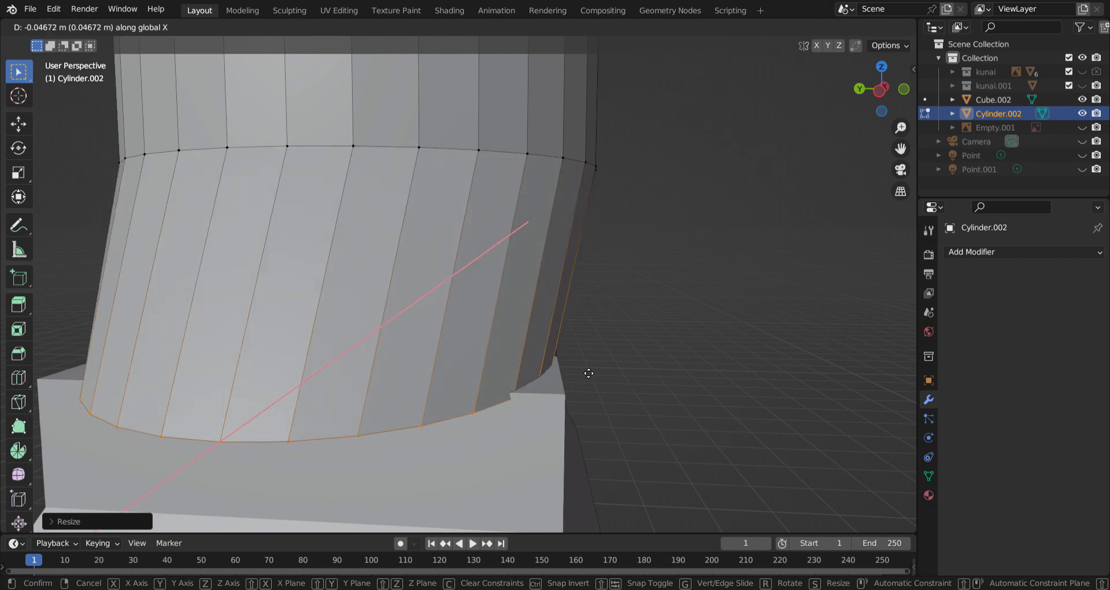
{"action": "right_click", "coordinate": [620, 374]}
Return to Object Mode and lower the handle cylinder further along Z into the collar.
{"action": "middle_click_drag", "start_coordinate": [669, 355], "coordinate": [531, 359]}
{"action": "key", "text": "Tab"}
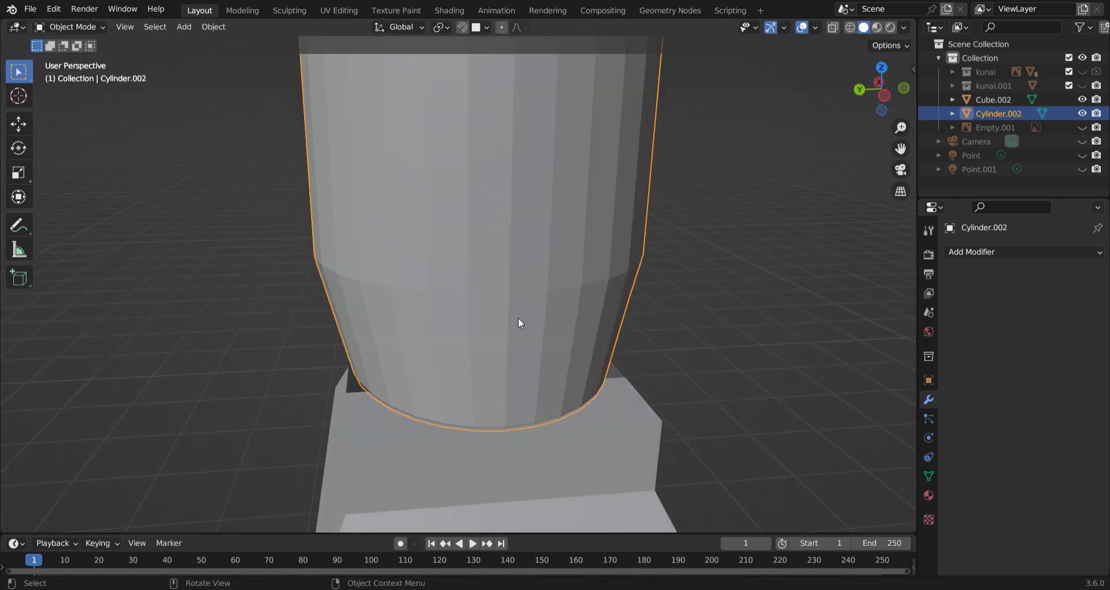
{"action": "key", "text": "g"}
{"action": "key", "text": "z"}
{"action": "left_click", "coordinate": [535, 439]}
{"action": "mouse_move", "coordinate": [535, 439]}
{"action": "middle_mouse_down"}
{"action": "mouse_move", "coordinate": [613, 389]}
{"action": "mouse_move", "coordinate": [551, 376]}
{"action": "mouse_move", "coordinate": [714, 383]}
{"action": "middle_mouse_up"}
Open the handle and collar together in wireframe Edit Mode and scale the handle's bottom ring to about 0.90 along Y.
{"action": "key", "text": "z"}
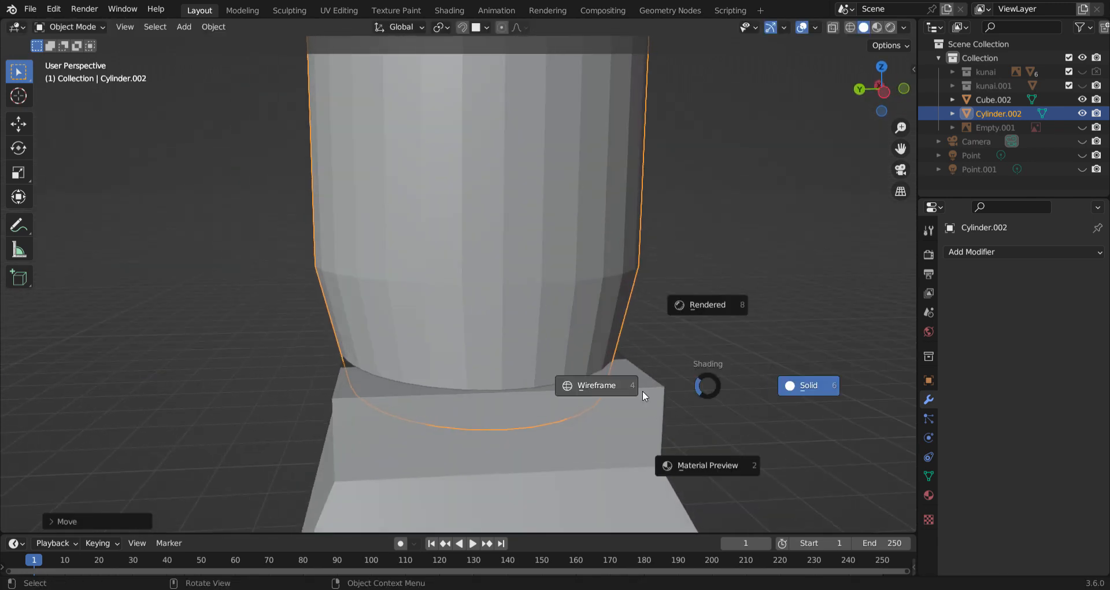
{"action": "left_click", "coordinate": [630, 390]}
{"action": "key", "text": "s"}
{"action": "right_click", "coordinate": [719, 370]}
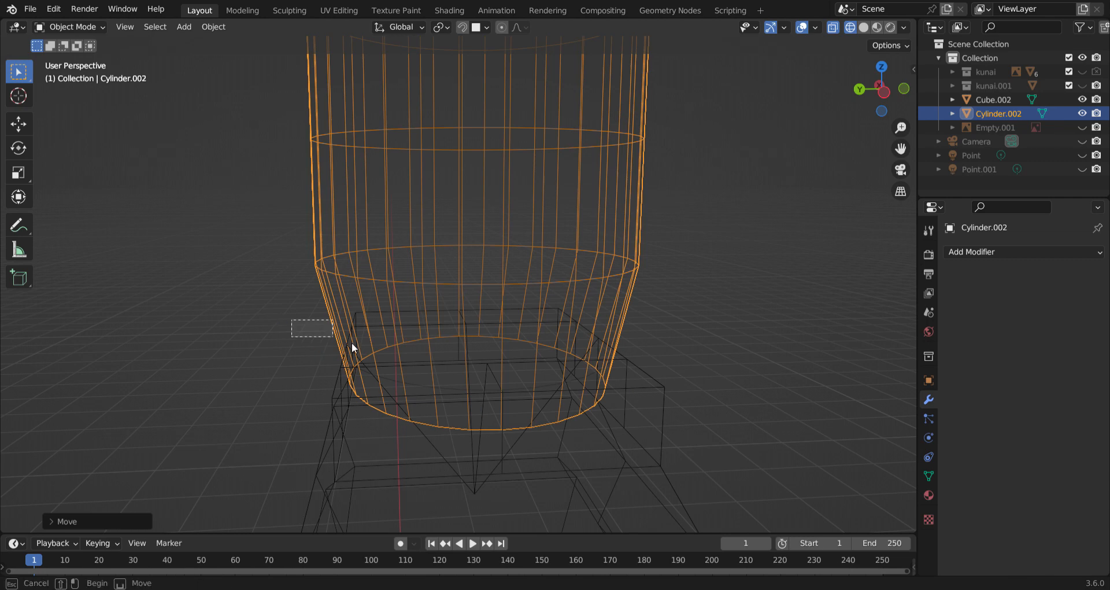
{"action": "left_click_drag", "start_coordinate": [352, 342], "coordinate": [688, 431]}
{"action": "key", "text": "Tab"}
{"action": "key", "text": "s"}
{"action": "key", "text": "y"}
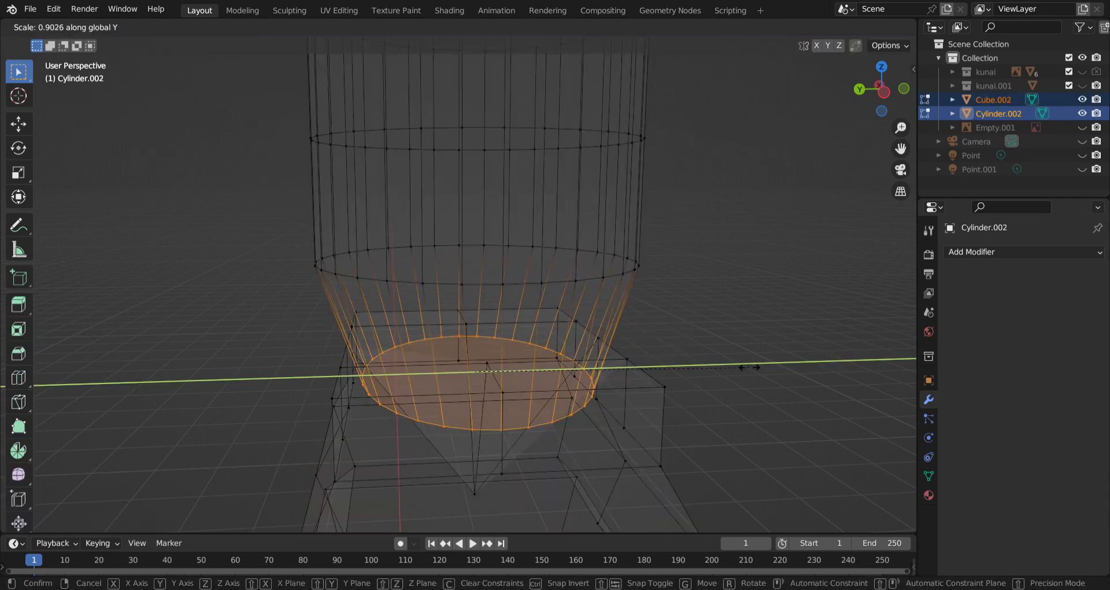
{"action": "left_click", "coordinate": [744, 373]}
Examine the joint between handle and collar in Material Preview, and return to solid shading in Object Mode.
{"action": "key", "text": "z"}
{"action": "left_click", "coordinate": [729, 419]}
{"action": "mouse_move", "coordinate": [739, 408]}
{"action": "middle_mouse_down"}
{"action": "mouse_move", "coordinate": [693, 389]}
{"action": "mouse_move", "coordinate": [761, 384]}
{"action": "mouse_move", "coordinate": [894, 447]}
{"action": "middle_mouse_up"}
{"action": "scroll", "coordinate": [612, 422], "scroll_direction": "up", "scroll_amount": 4}
{"action": "middle_click_drag", "start_coordinate": [612, 422], "coordinate": [581, 375]}
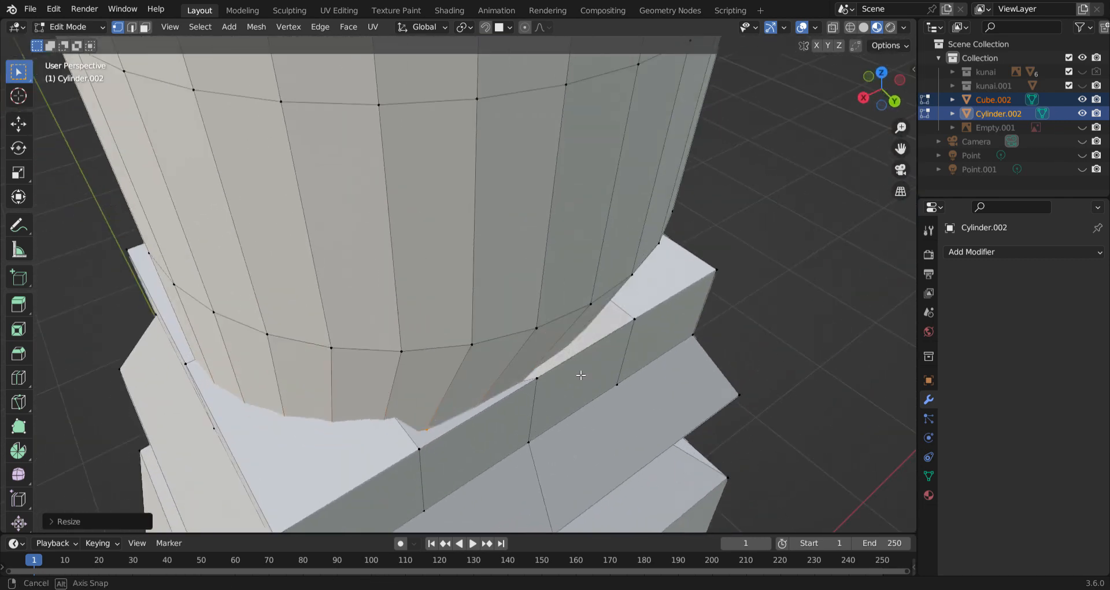
{"action": "key", "text": "z"}
{"action": "left_click", "coordinate": [646, 369]}
{"action": "left_click", "coordinate": [646, 370]}
{"action": "key", "text": "Tab"}
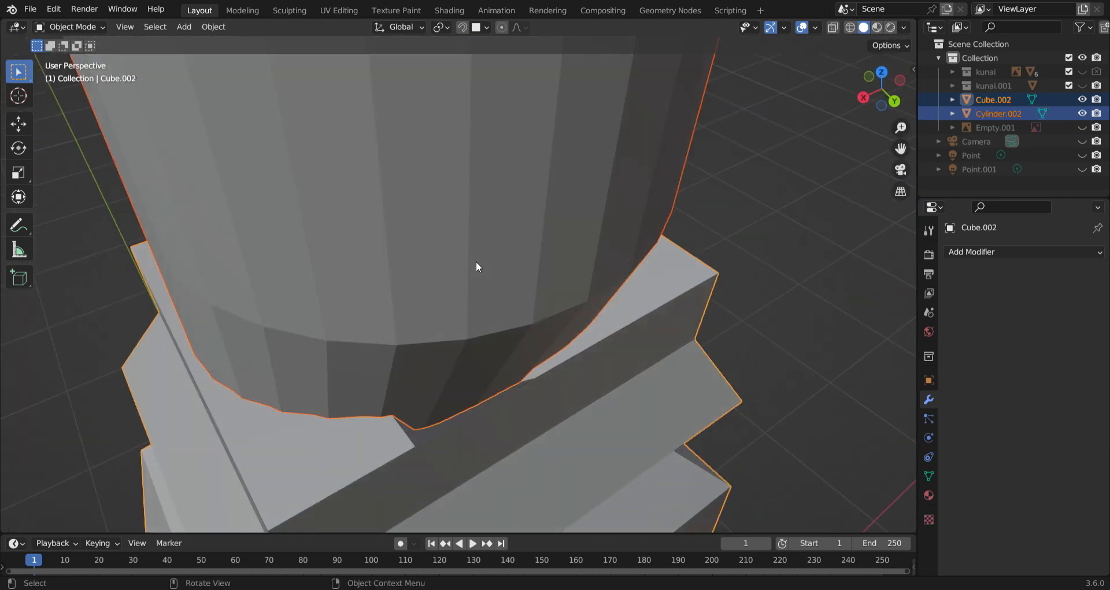
Hide the handle cylinder and show the blade's collar on its own in wireframe.
{"action": "left_click", "coordinate": [477, 262]}
{"action": "key", "text": "h"}
{"action": "mouse_move", "coordinate": [476, 261]}
{"action": "middle_mouse_down"}
{"action": "mouse_move", "coordinate": [599, 256]}
{"action": "mouse_move", "coordinate": [400, 232]}
{"action": "mouse_move", "coordinate": [546, 345]}
{"action": "mouse_move", "coordinate": [536, 259]}
{"action": "mouse_move", "coordinate": [468, 235]}
{"action": "mouse_move", "coordinate": [511, 263]}
{"action": "middle_mouse_up"}
{"action": "key", "text": "z"}
{"action": "left_click", "coordinate": [576, 267]}
{"action": "key", "text": "z"}
{"action": "left_click", "coordinate": [481, 257]}
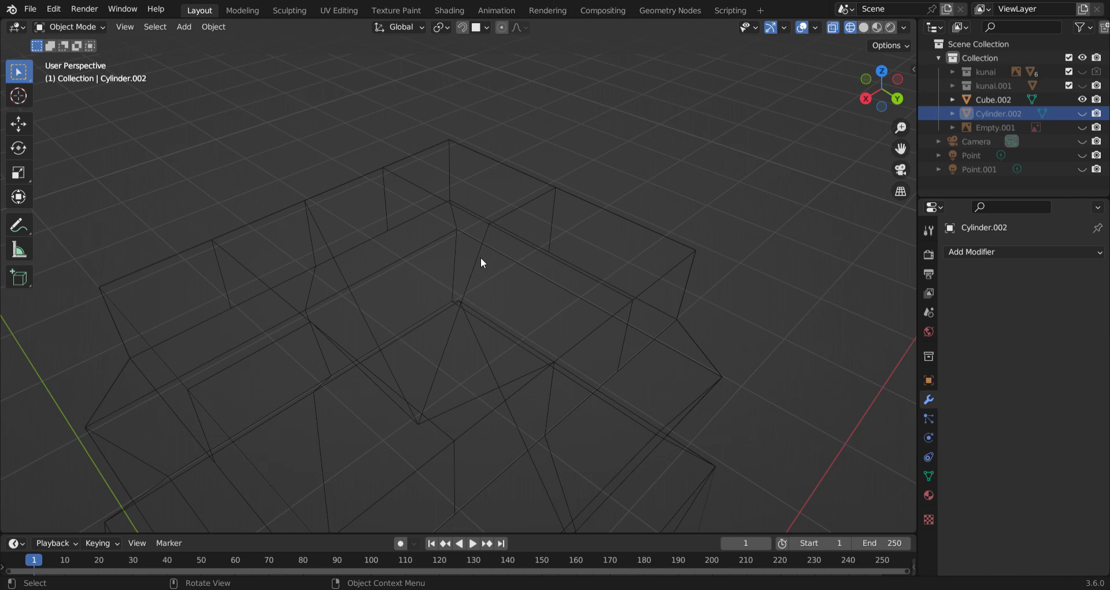
In front-view Edit Mode, raise the vertex at the tip of the collar's V-shaped recess along Z until it is level with the top.
{"action": "left_click", "coordinate": [480, 258]}
{"action": "key", "text": "Tab"}
{"action": "key", "text": "KP_1"}
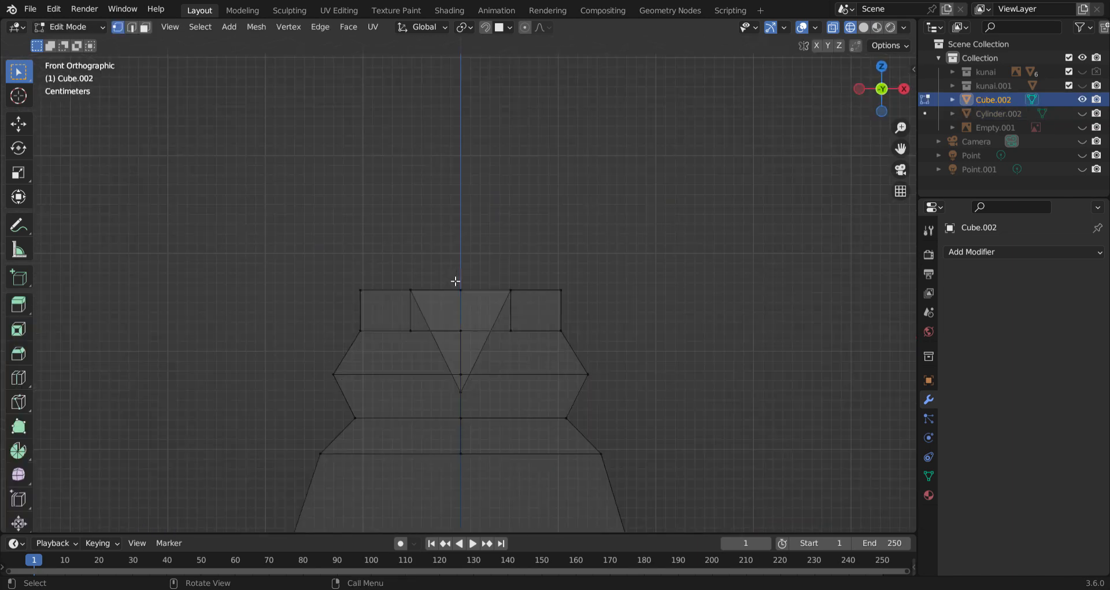
{"action": "key", "text": "g"}
{"action": "key", "text": "z"}
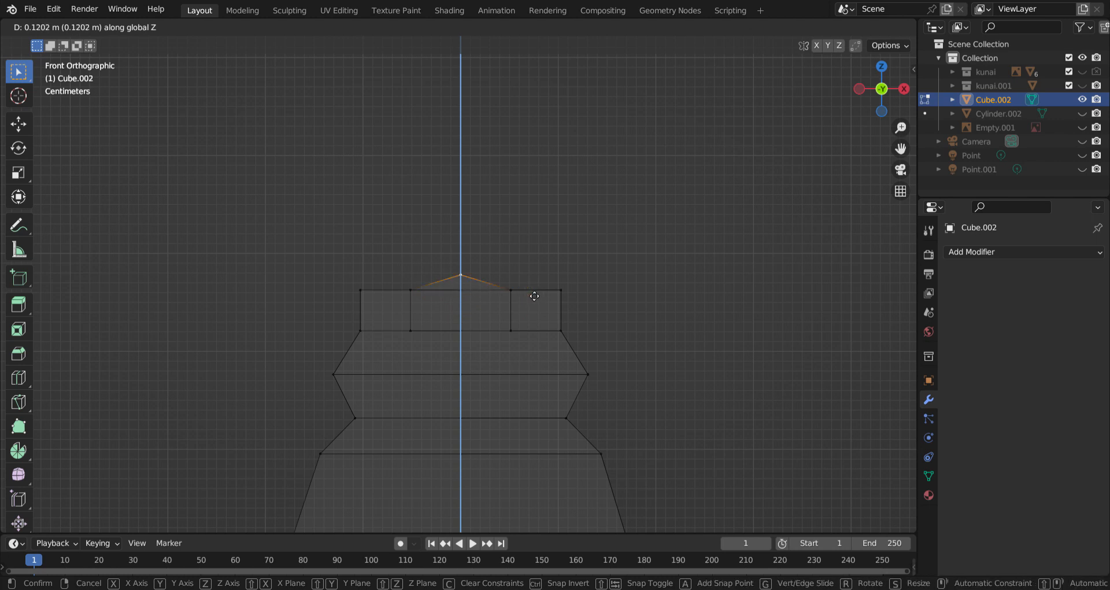
{"action": "left_click", "coordinate": [531, 449]}
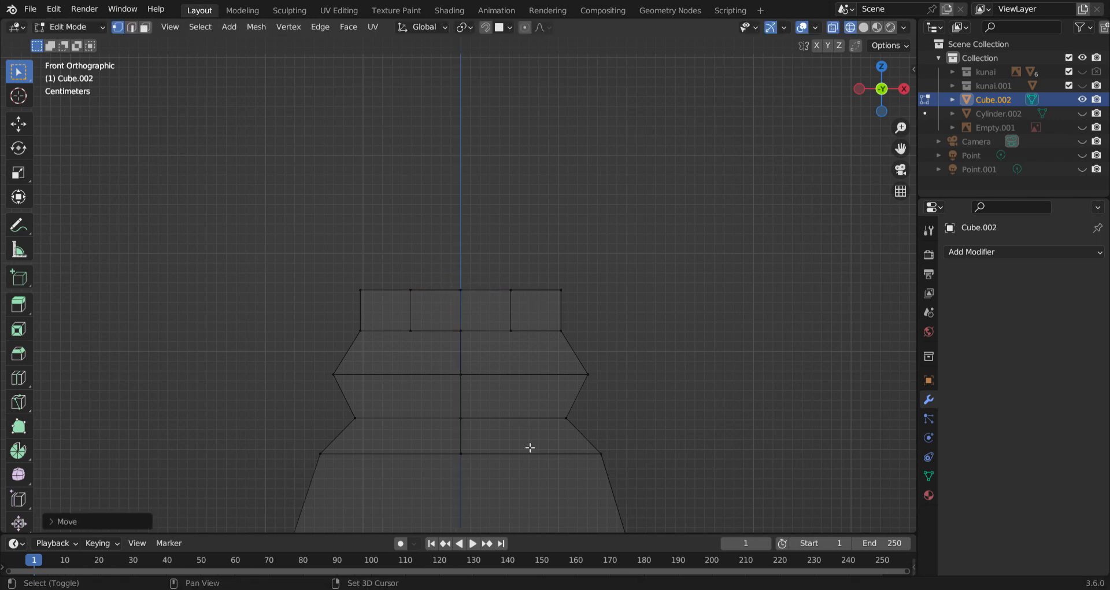
Select all vertices of the collar's top face and subdivide them once into a finer grid.
{"action": "left_click_drag", "start_coordinate": [294, 183], "coordinate": [649, 322]}
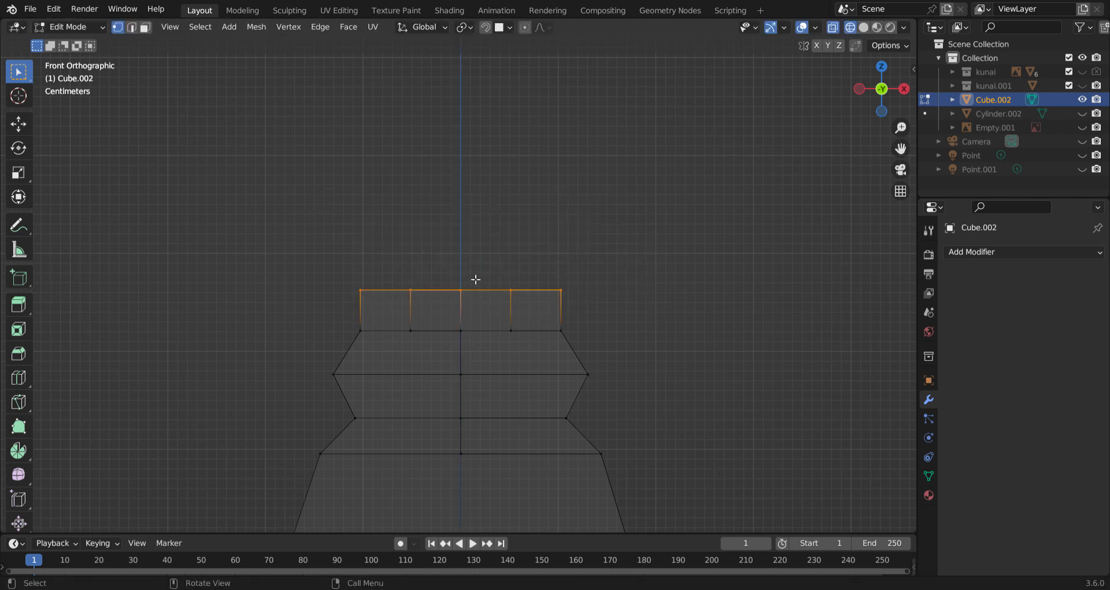
{"action": "middle_click_drag", "start_coordinate": [476, 277], "coordinate": [477, 328]}
{"action": "right_click", "coordinate": [477, 329]}
{"action": "left_click", "coordinate": [453, 283]}
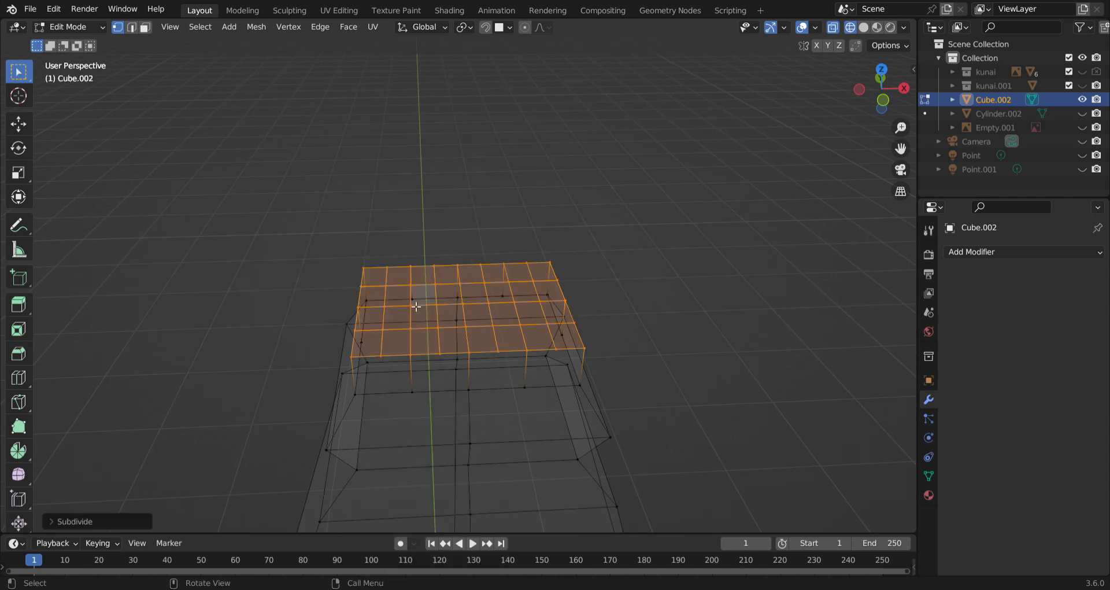
Select the central block of the subdivided top face and display the collar in solid shading.
{"action": "left_click_drag", "start_coordinate": [403, 281], "coordinate": [432, 303]}
{"action": "mouse_move", "coordinate": [432, 303]}
{"action": "middle_mouse_down"}
{"action": "mouse_move", "coordinate": [459, 324]}
{"action": "mouse_move", "coordinate": [610, 375]}
{"action": "middle_mouse_up"}
{"action": "key", "text": "z"}
{"action": "left_click", "coordinate": [654, 377]}
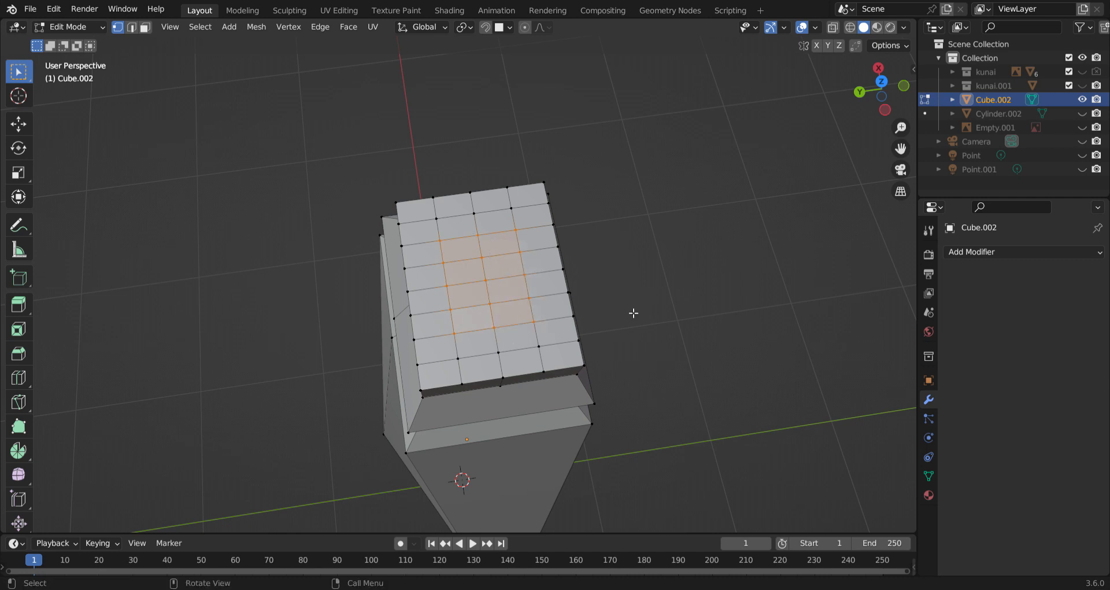
{"action": "middle_click_drag", "start_coordinate": [634, 313], "coordinate": [691, 295]}
{"action": "key", "text": "e"}
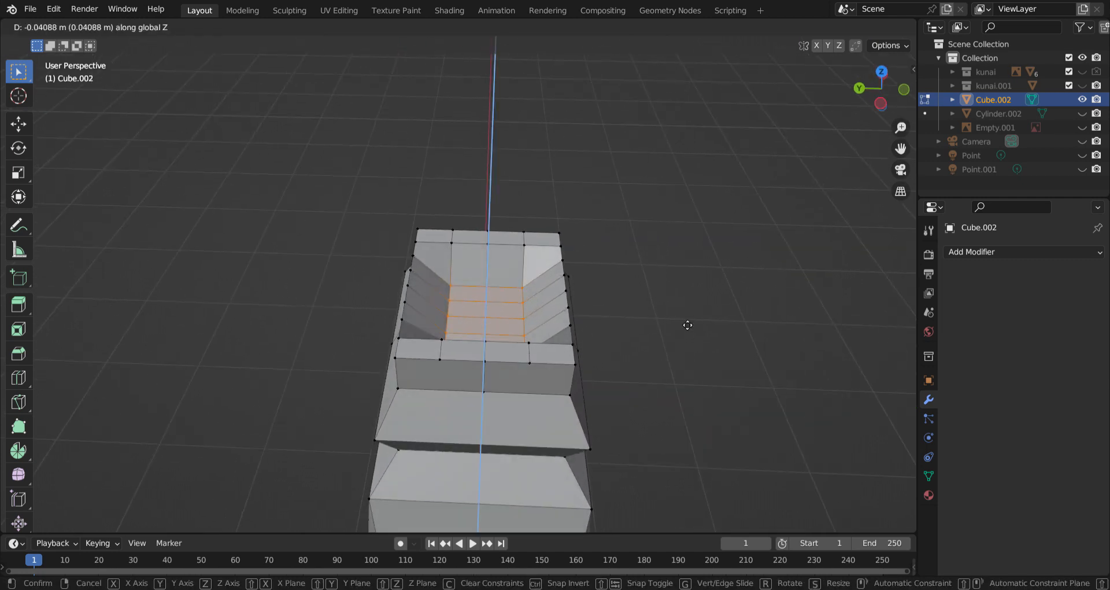
{"action": "right_click", "coordinate": [688, 302]}
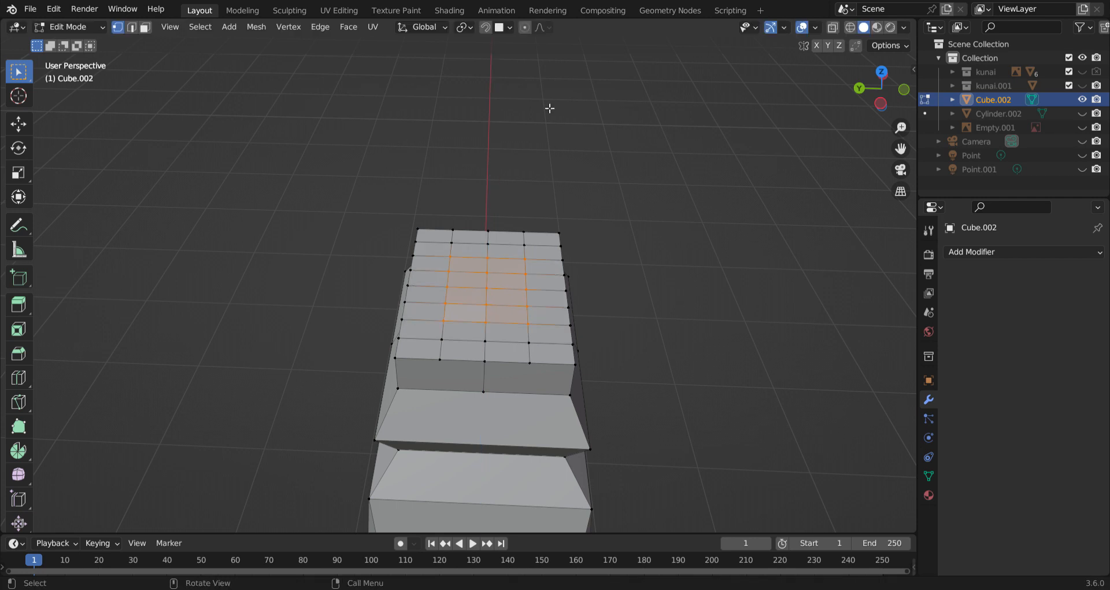
{"action": "key", "text": "g"}
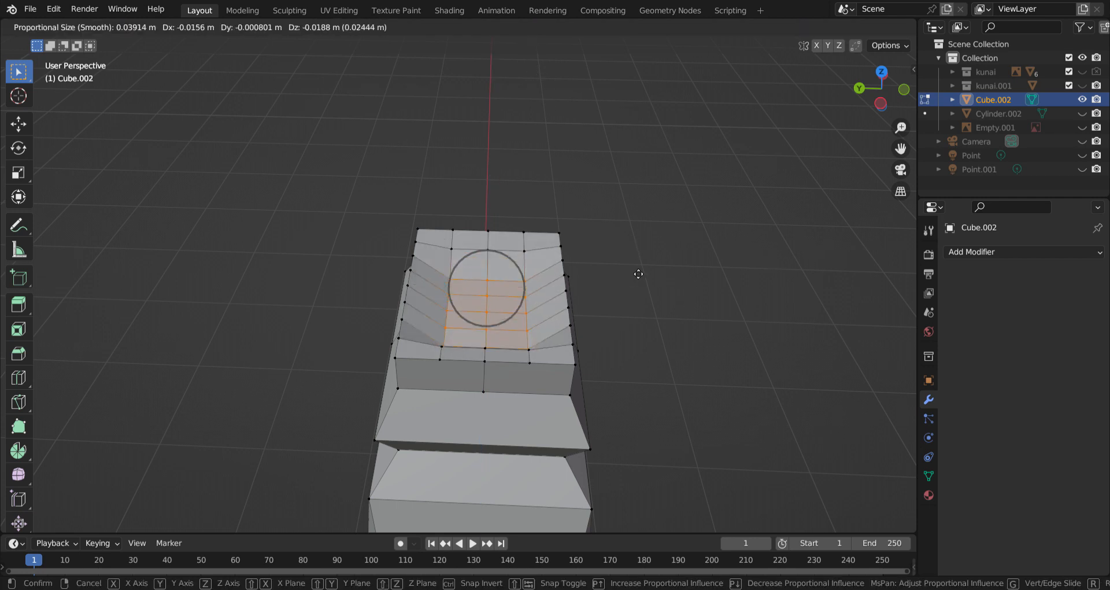
{"action": "scroll", "coordinate": [638, 274], "scroll_direction": "down", "scroll_amount": 15}
{"action": "scroll", "coordinate": [639, 274], "scroll_direction": "up", "scroll_amount": 7}
{"action": "right_click", "coordinate": [638, 274]}
Lower the top face's centre vertex about 0.045 m along Z using smooth proportional editing with a size of about 0.063 m.
{"action": "key", "text": "g"}
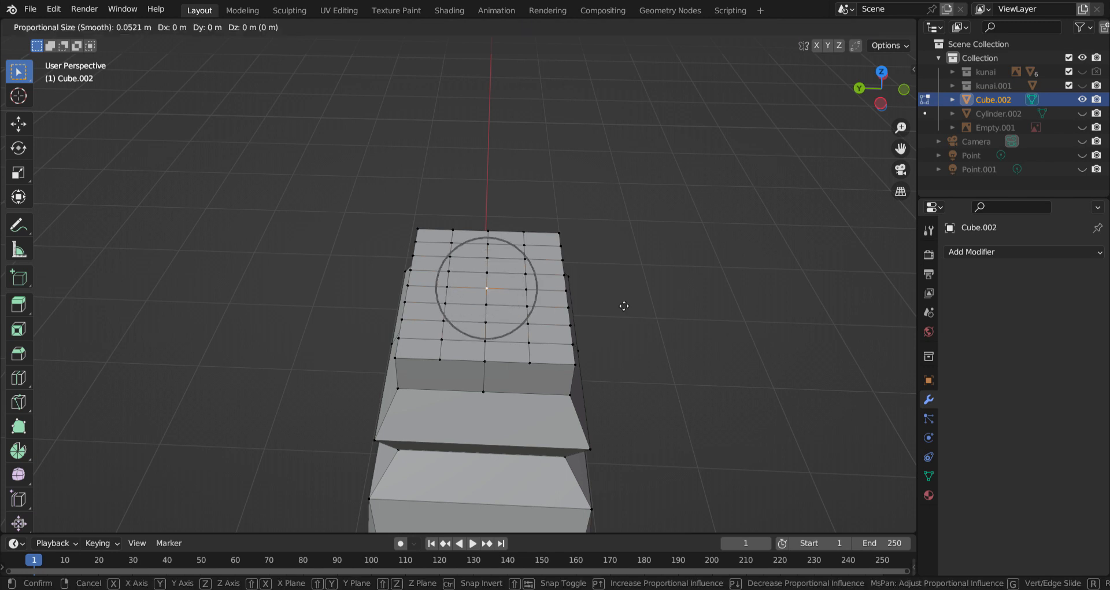
{"action": "scroll", "coordinate": [616, 324], "scroll_direction": "down", "scroll_amount": 3}
{"action": "key", "text": "z"}
{"action": "scroll", "coordinate": [613, 339], "scroll_direction": "down", "scroll_amount": 3}
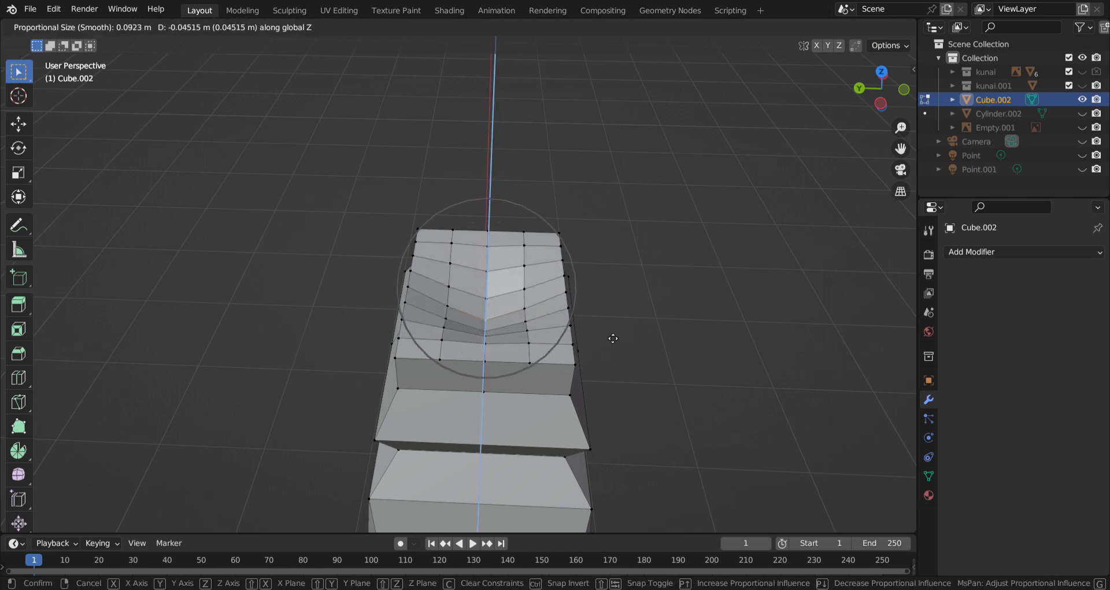
{"action": "scroll", "coordinate": [613, 338], "scroll_direction": "up", "scroll_amount": 3}
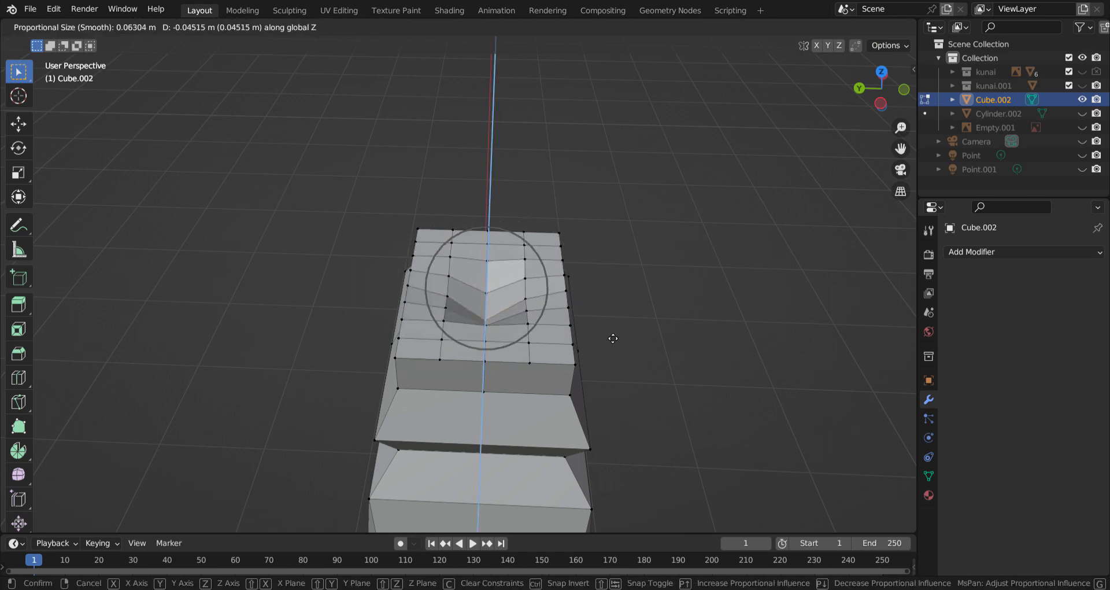
{"action": "left_click", "coordinate": [613, 342]}
Unhide the handle cylinder and return to Object Mode with the whole kunai in view.
{"action": "mouse_move", "coordinate": [613, 342]}
{"action": "middle_mouse_down"}
{"action": "mouse_move", "coordinate": [594, 293]}
{"action": "mouse_move", "coordinate": [540, 265]}
{"action": "mouse_move", "coordinate": [456, 264]}
{"action": "middle_mouse_up"}
{"action": "key", "text": "z"}
{"action": "left_click", "coordinate": [1083, 114]}
{"action": "scroll", "coordinate": [462, 223], "scroll_direction": "down", "scroll_amount": 10}
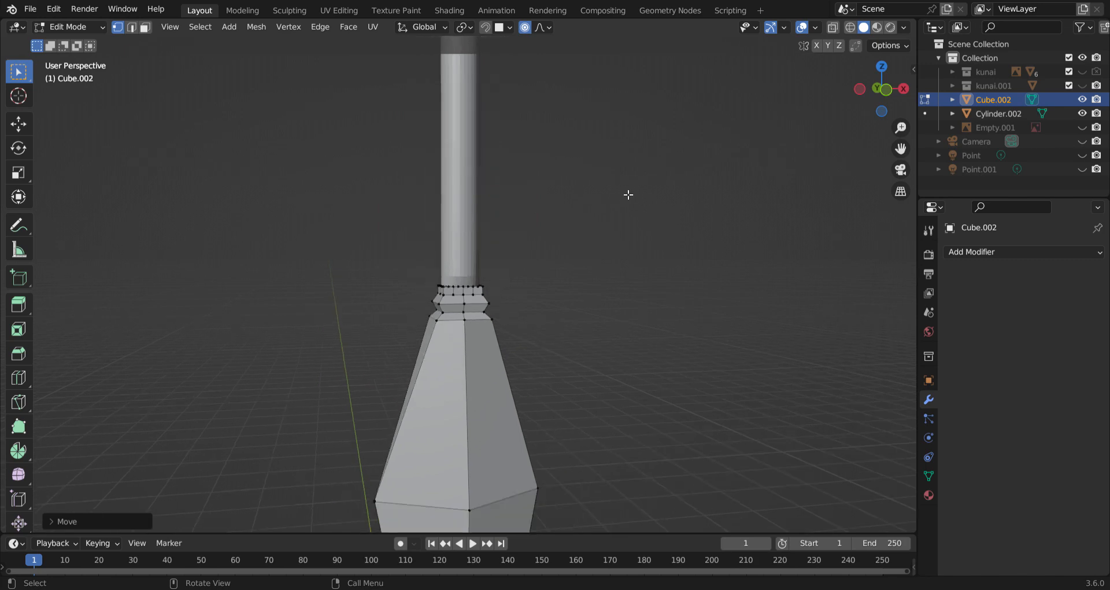
{"action": "middle_click_drag", "start_coordinate": [627, 193], "coordinate": [565, 191]}
{"action": "key", "text": "Tab"}
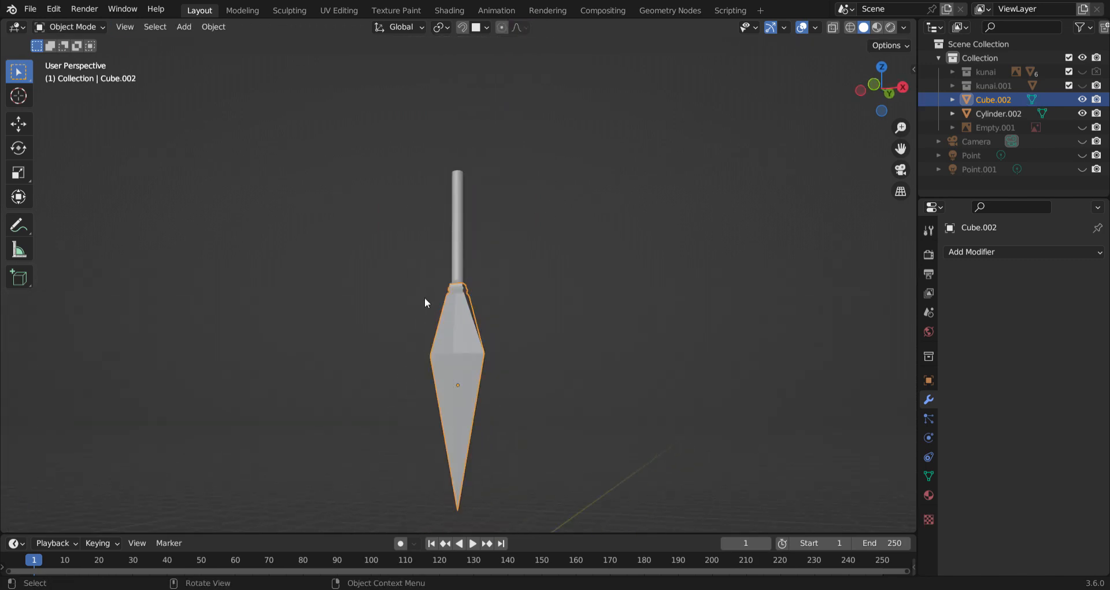
Add a torus and raise it along Z to the lower part of the handle.
{"action": "key", "text": "shift+a"}
{"action": "mouse_move", "coordinate": [405, 296]}
{"action": "left_click", "coordinate": [501, 393]}
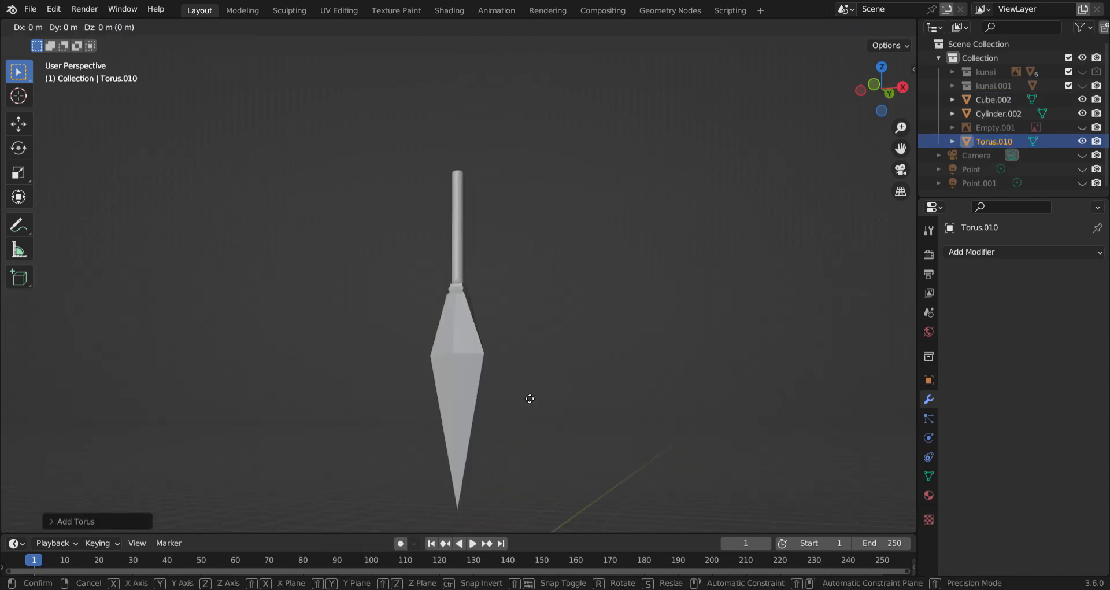
{"action": "key", "text": "g"}
{"action": "key", "text": "z"}
{"action": "left_click", "coordinate": [655, 198]}
Scale the torus to about 0.14 and lower it along Z to the joint between handle and collar.
{"action": "key", "text": "s"}
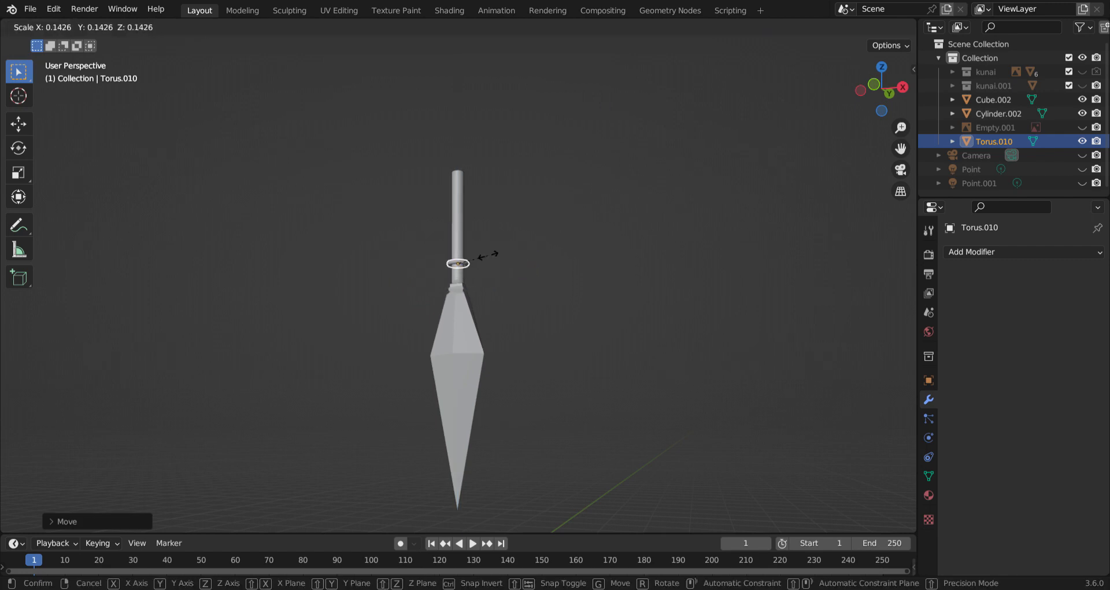
{"action": "left_click", "coordinate": [487, 254]}
{"action": "scroll", "coordinate": [449, 276], "scroll_direction": "up", "scroll_amount": 6}
{"action": "key", "text": "g"}
{"action": "key", "text": "z"}
{"action": "left_click", "coordinate": [599, 314]}
{"action": "scroll", "coordinate": [599, 314], "scroll_direction": "up", "scroll_amount": 2}
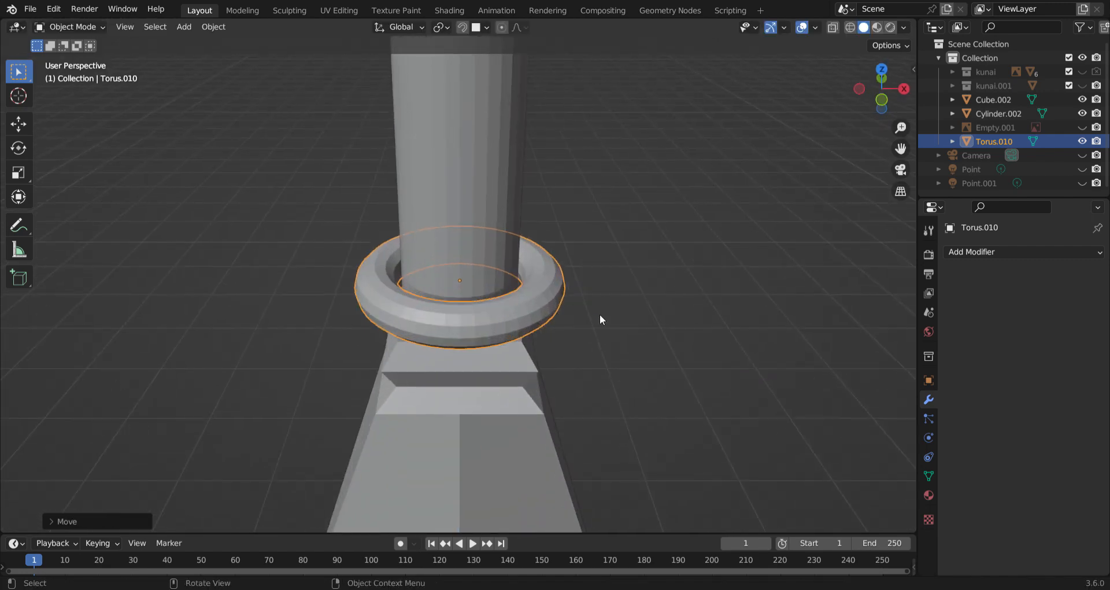
Shrink the torus until it hugs the handle and lower it along Z onto the collar.
{"action": "key", "text": "s"}
{"action": "left_click", "coordinate": [542, 335]}
{"action": "scroll", "coordinate": [540, 307], "scroll_direction": "up", "scroll_amount": 4}
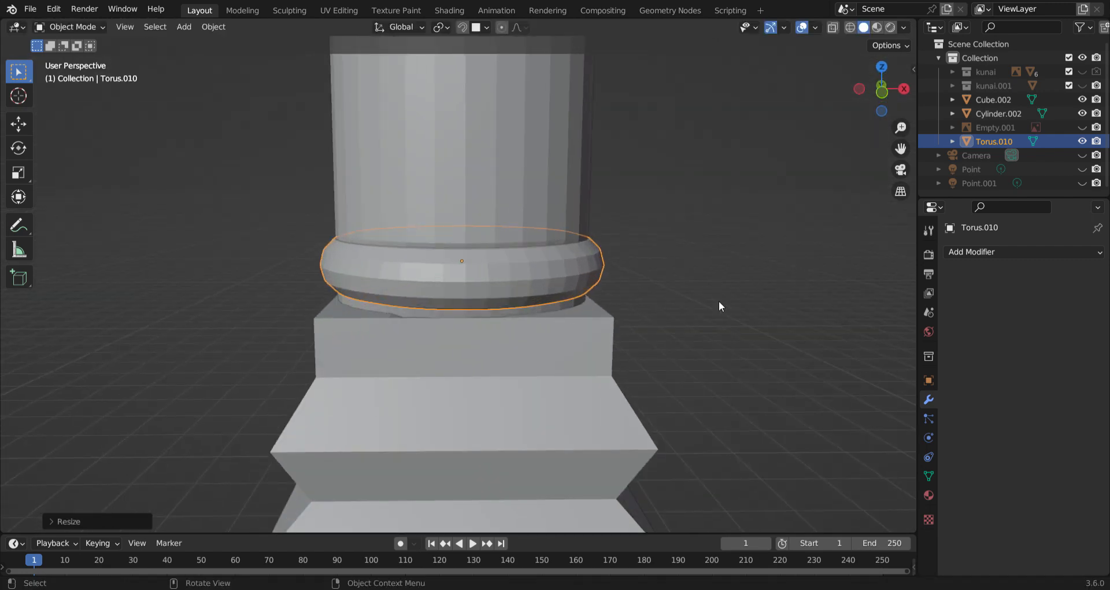
{"action": "key", "text": "g"}
{"action": "key", "text": "z"}
{"action": "left_click", "coordinate": [721, 315]}
{"action": "scroll", "coordinate": [652, 350], "scroll_direction": "up", "scroll_amount": 2}
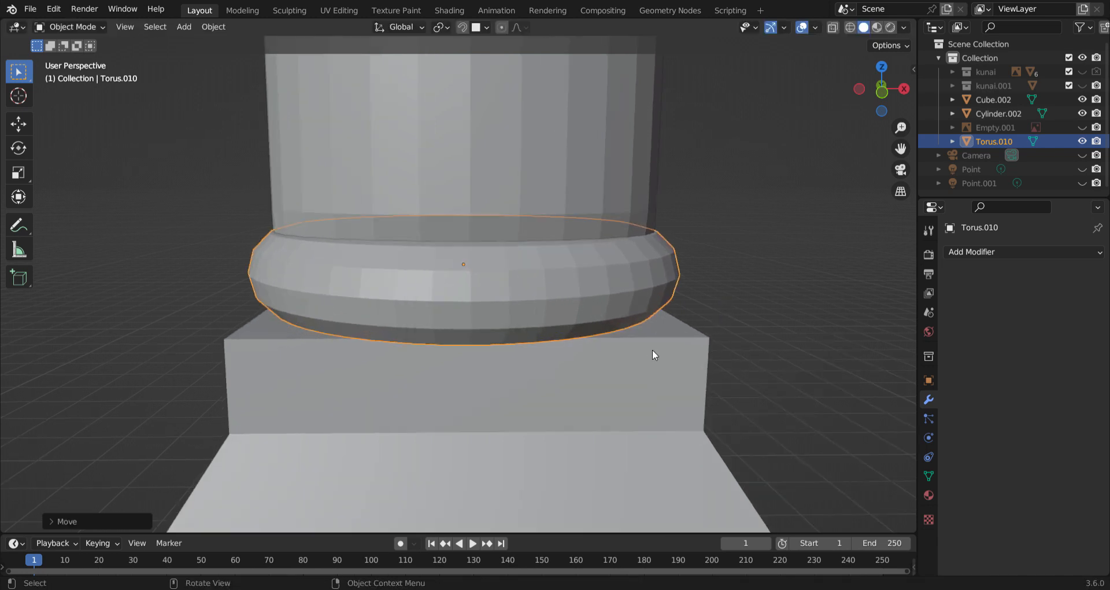
Fine-tune the torus's height along Z against the collar's top face from a level view.
{"action": "middle_click_drag", "start_coordinate": [653, 351], "coordinate": [675, 321]}
{"action": "key", "text": "g"}
{"action": "key", "text": "z"}
{"action": "left_click", "coordinate": [676, 312]}
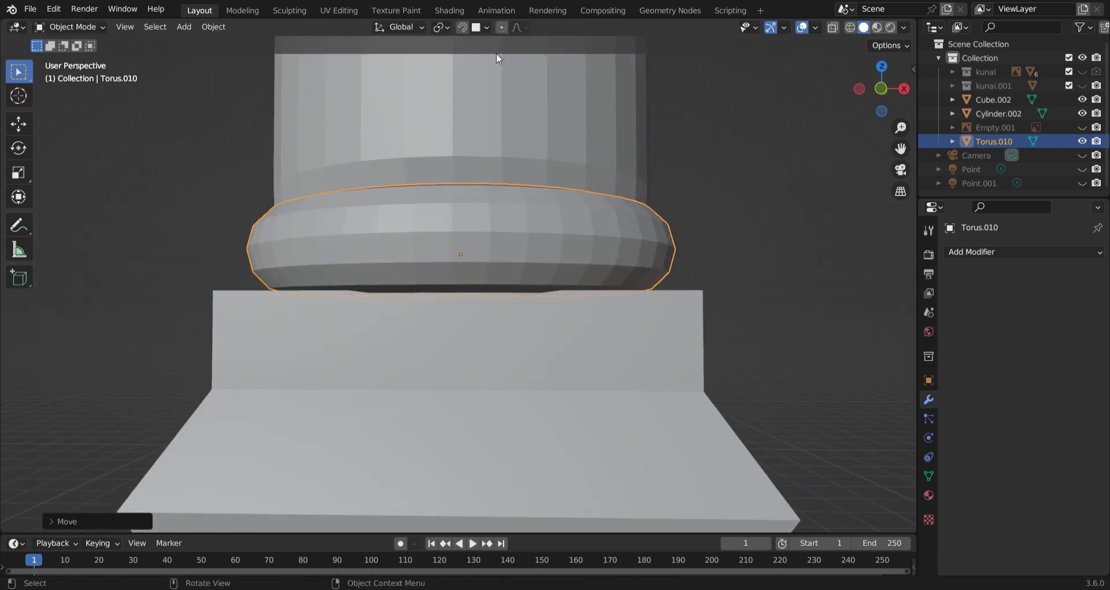
{"action": "key", "text": "g"}
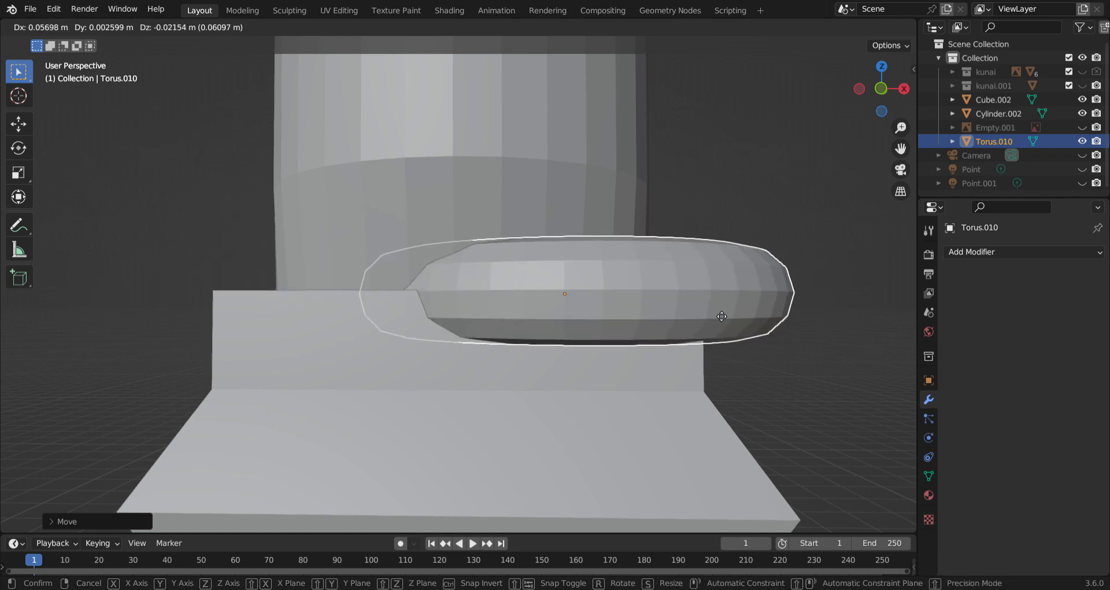
{"action": "left_click", "coordinate": [601, 276]}
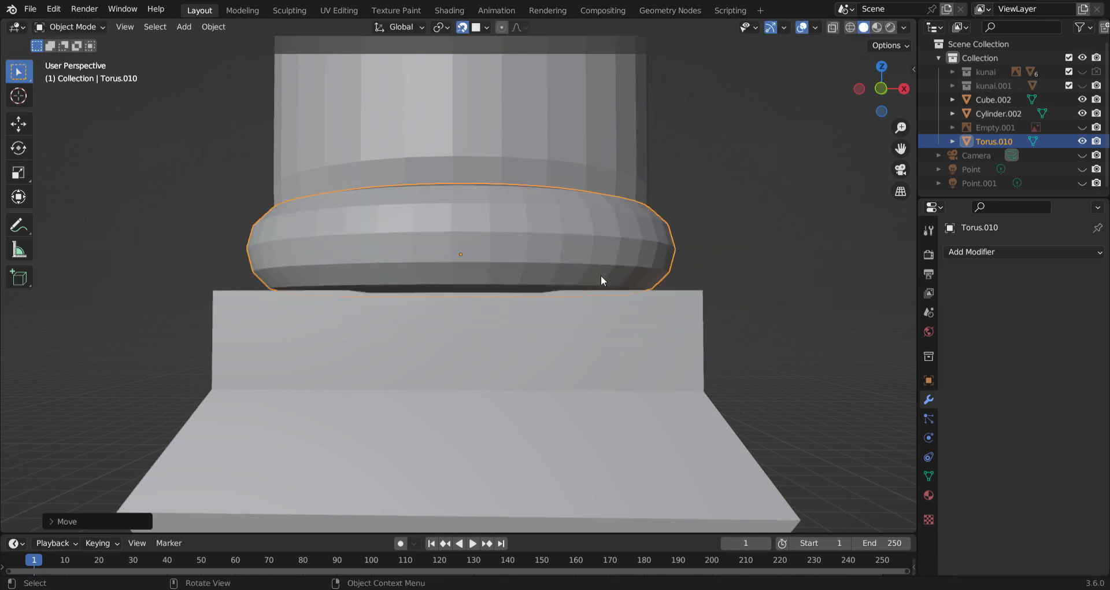
{"action": "left_click", "coordinate": [475, 26]}
{"action": "key", "text": "g"}
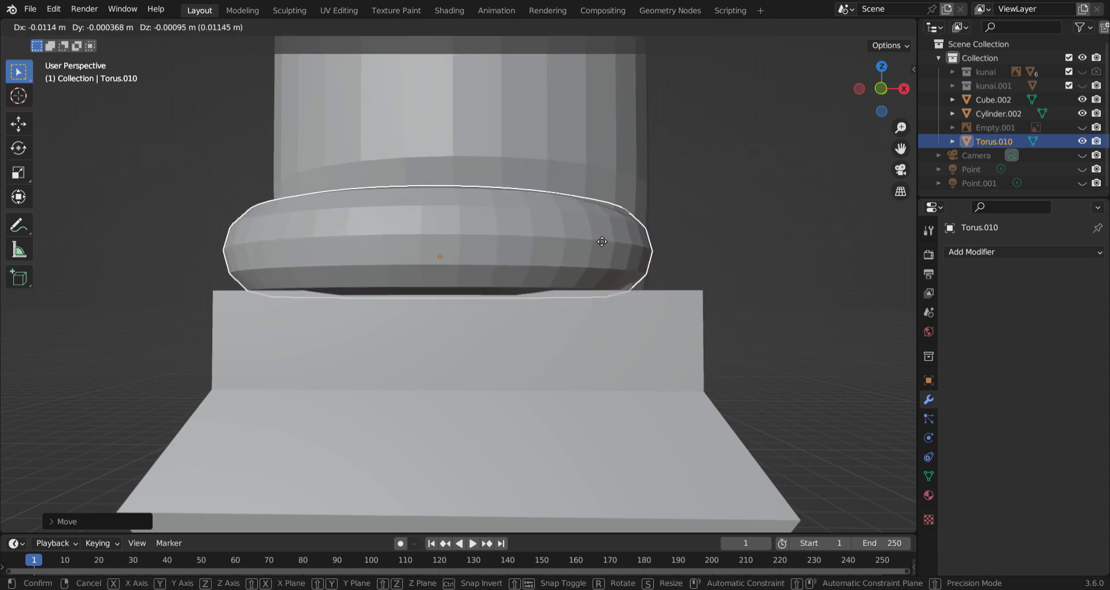
{"action": "right_click", "coordinate": [601, 239]}
Nudge the torus about 0.001 m along Z from a side view and save the file.
{"action": "middle_click_drag", "start_coordinate": [650, 265], "coordinate": [797, 268]}
{"action": "key", "text": "g"}
{"action": "key", "text": "z"}
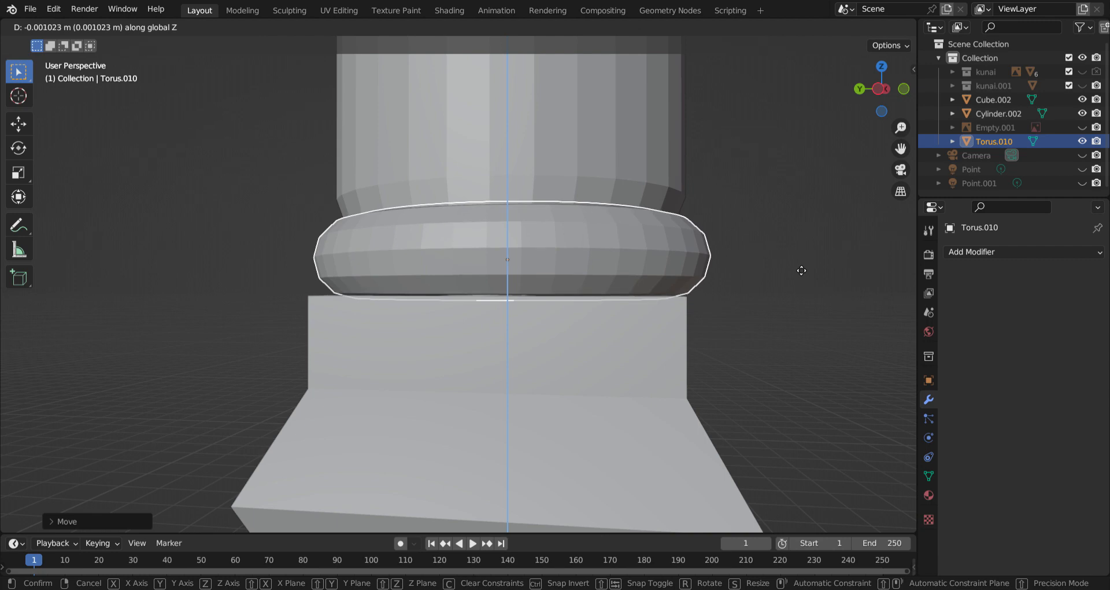
{"action": "left_click", "coordinate": [797, 266]}
{"action": "middle_click_drag", "start_coordinate": [797, 266], "coordinate": [461, 280]}
{"action": "right_click", "coordinate": [647, 269]}
{"action": "scroll", "coordinate": [760, 265], "scroll_direction": "down", "scroll_amount": 5}
{"action": "key", "text": "ctrl+s"}
Open the blade in Edit Mode, select all the collar's top vertices in wireframe, and return to solid shading.
{"action": "left_click", "coordinate": [492, 296]}
{"action": "scroll", "coordinate": [493, 296], "scroll_direction": "up", "scroll_amount": 4}
{"action": "key", "text": "Tab"}
{"action": "key", "text": "alt+z"}
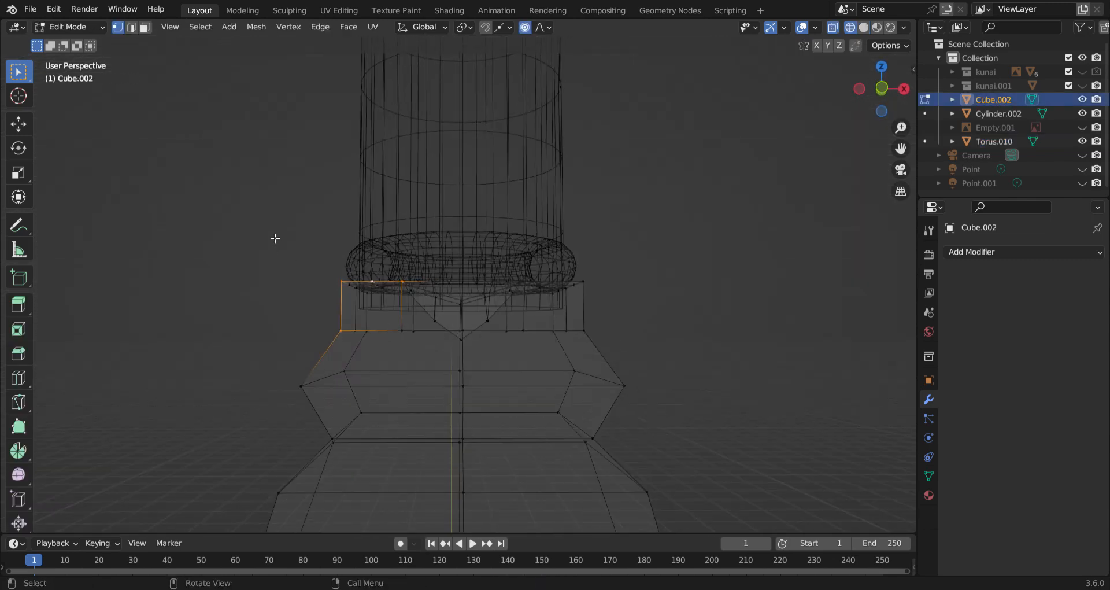
{"action": "left_click_drag", "start_coordinate": [271, 233], "coordinate": [639, 310]}
{"action": "key", "text": "z"}
{"action": "left_click", "coordinate": [739, 308]}
{"action": "middle_click_drag", "start_coordinate": [634, 305], "coordinate": [663, 323]}
{"action": "key", "text": "s"}
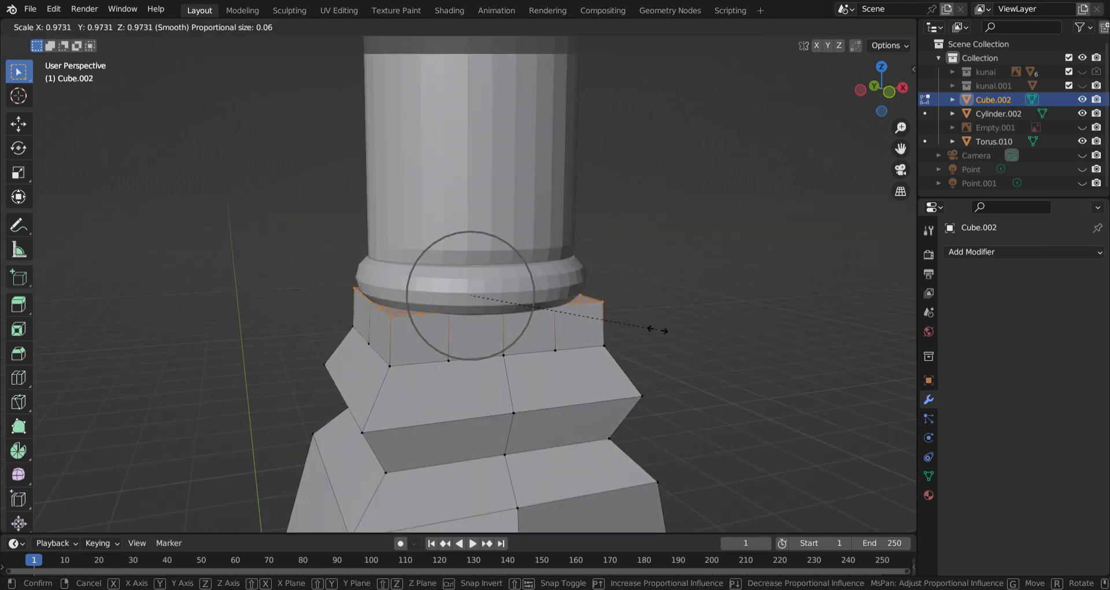
{"action": "scroll", "coordinate": [658, 330], "scroll_direction": "down", "scroll_amount": 6}
{"action": "scroll", "coordinate": [659, 330], "scroll_direction": "up", "scroll_amount": 4}
{"action": "scroll", "coordinate": [658, 330], "scroll_direction": "down", "scroll_amount": 10}
{"action": "scroll", "coordinate": [658, 330], "scroll_direction": "up", "scroll_amount": 18}
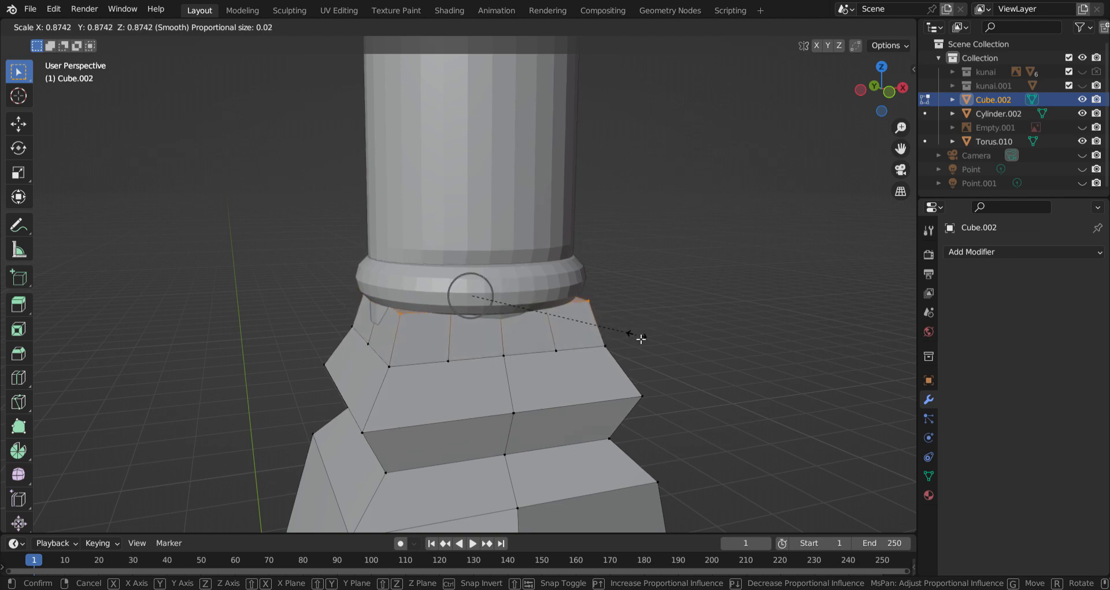
{"action": "key", "text": "Escape"}
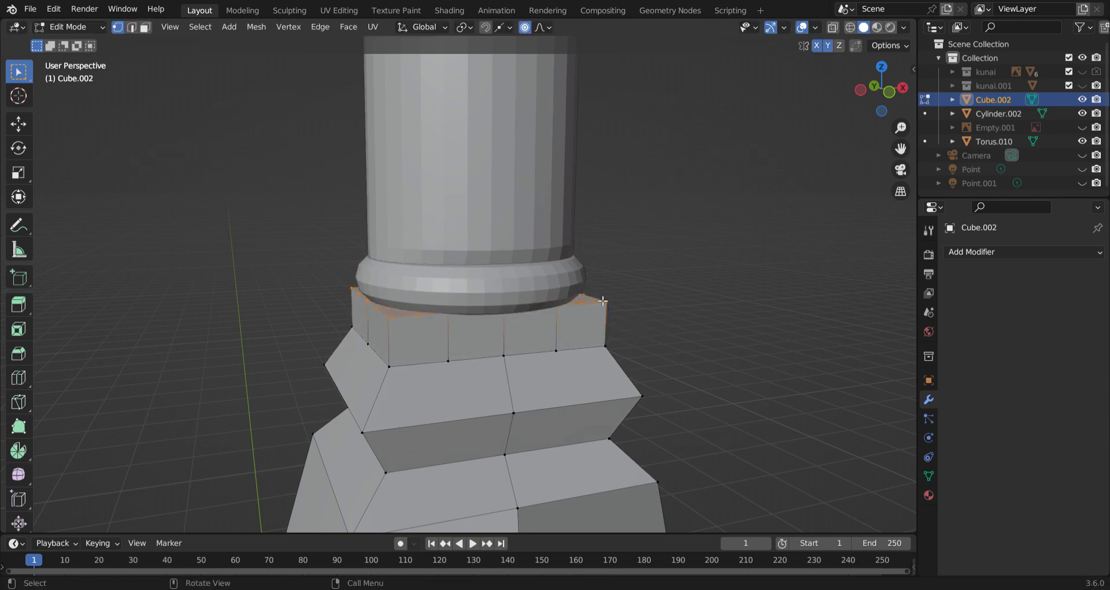
{"action": "key", "text": "s"}
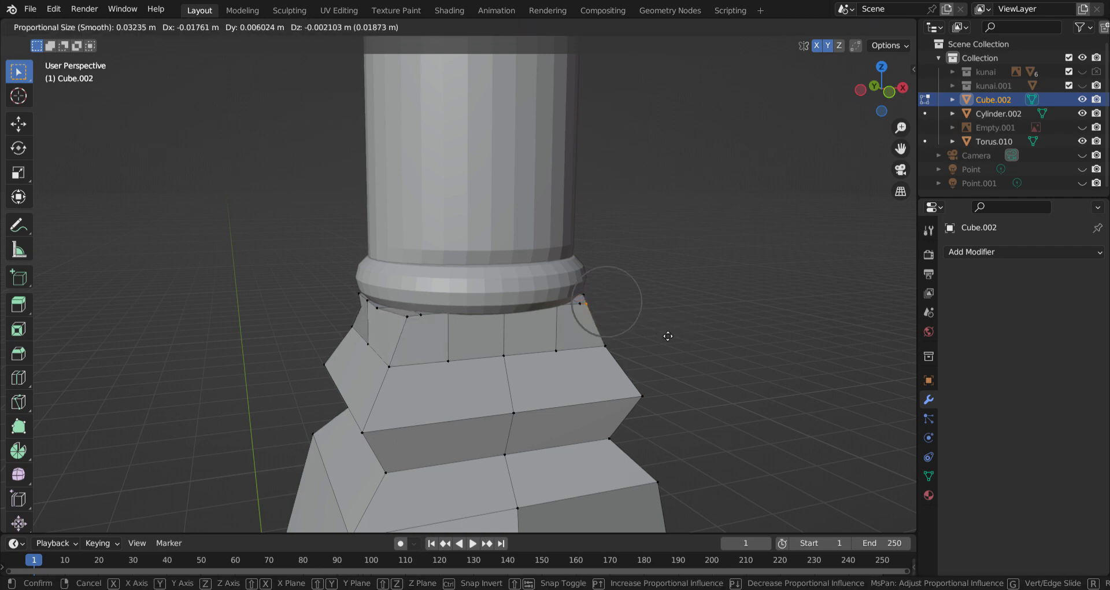
{"action": "scroll", "coordinate": [665, 335], "scroll_direction": "up", "scroll_amount": 2}
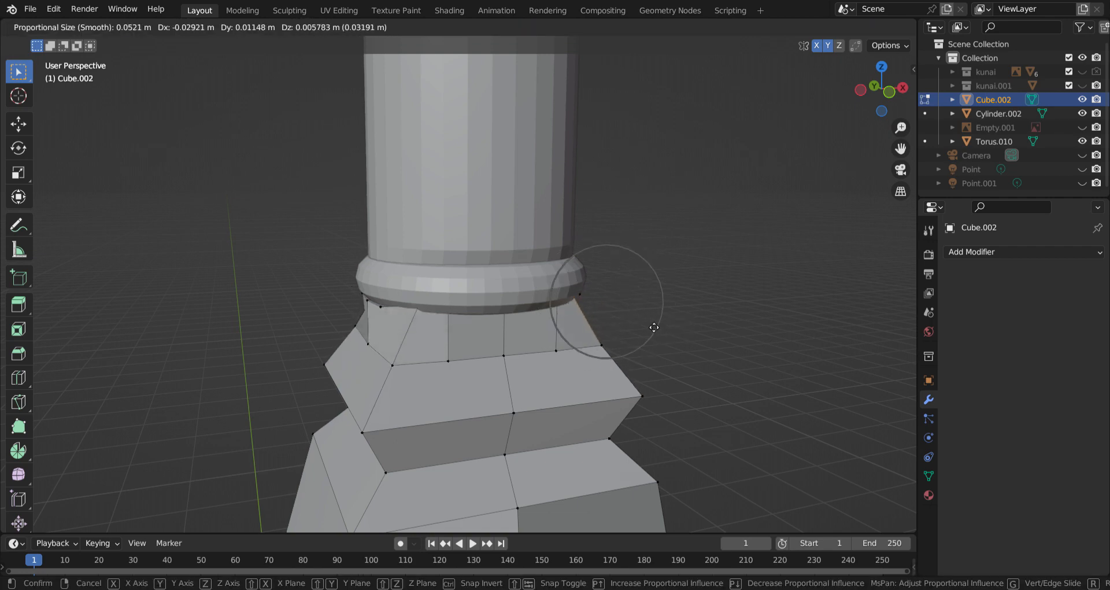
{"action": "right_click", "coordinate": [635, 325]}
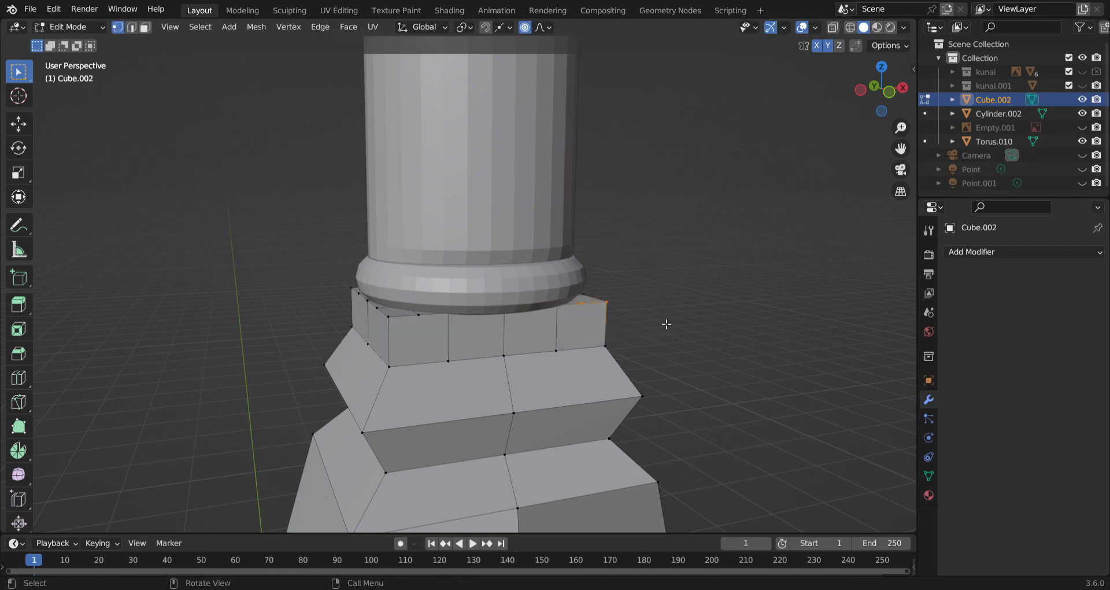
Try to pull the collar's selected top corner vertices inward toward the handle with proportional editing.
{"action": "key", "text": "g"}
{"action": "key", "text": "x"}
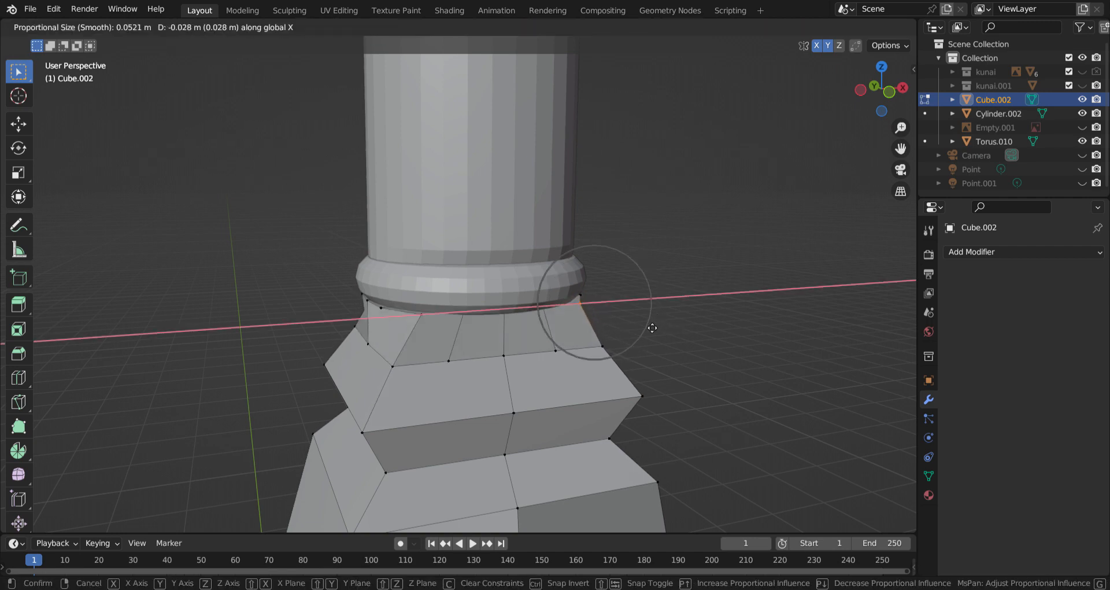
{"action": "key", "text": "y"}
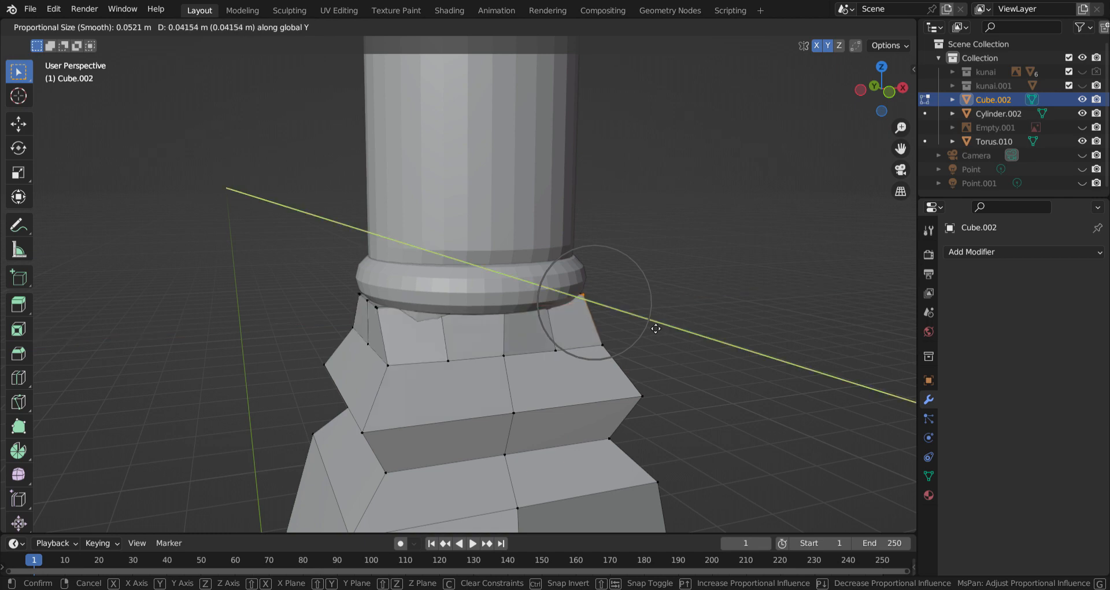
{"action": "left_click", "coordinate": [648, 323]}
{"action": "key", "text": "g"}
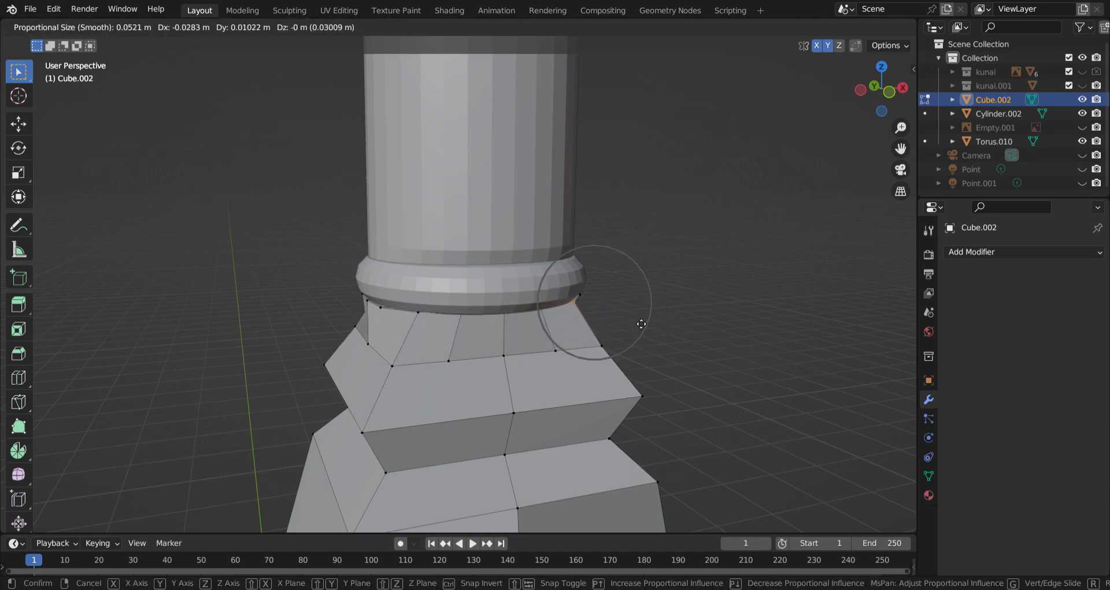
{"action": "left_click", "coordinate": [641, 323]}
Try to reposition the top vertices at another corner of the collar, and undo the moves.
{"action": "middle_click_drag", "start_coordinate": [639, 322], "coordinate": [367, 346]}
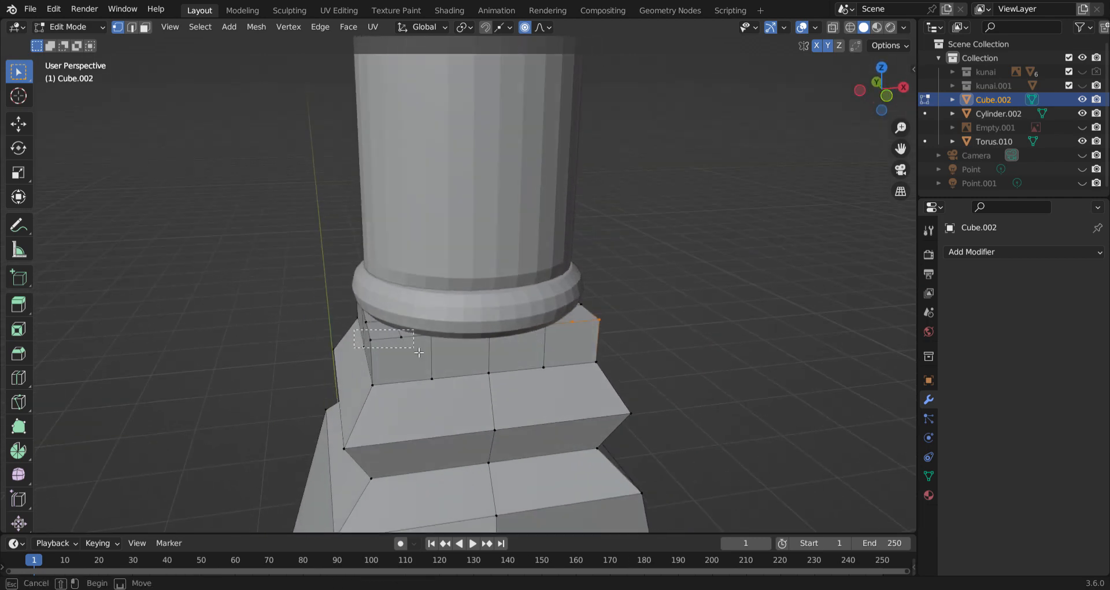
{"action": "left_click_drag", "start_coordinate": [419, 352], "coordinate": [420, 353]}
{"action": "middle_click_drag", "start_coordinate": [421, 354], "coordinate": [463, 349]}
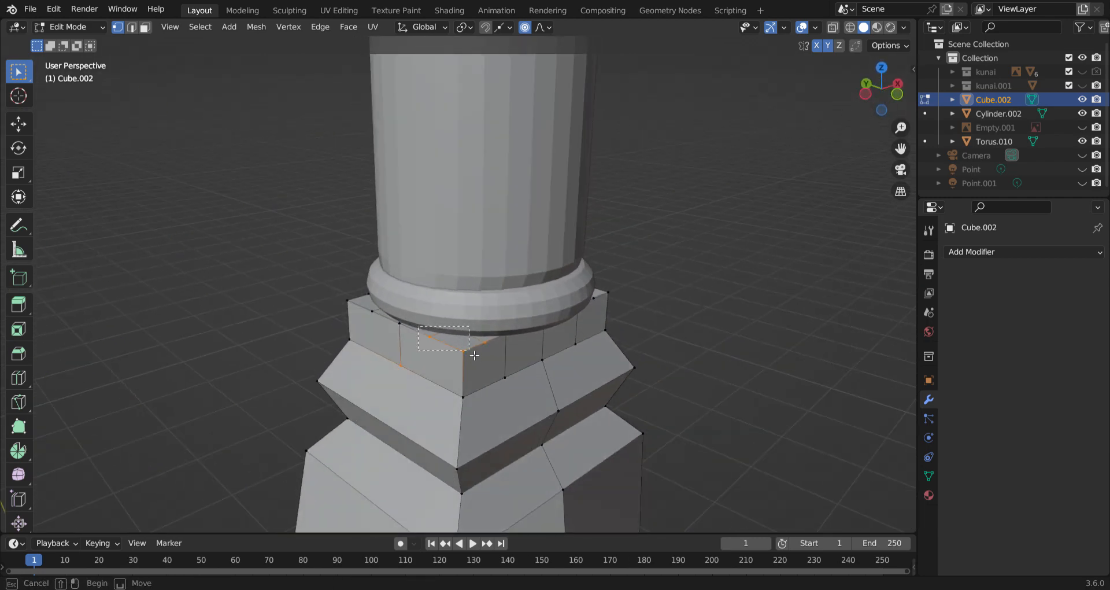
{"action": "key", "text": "g"}
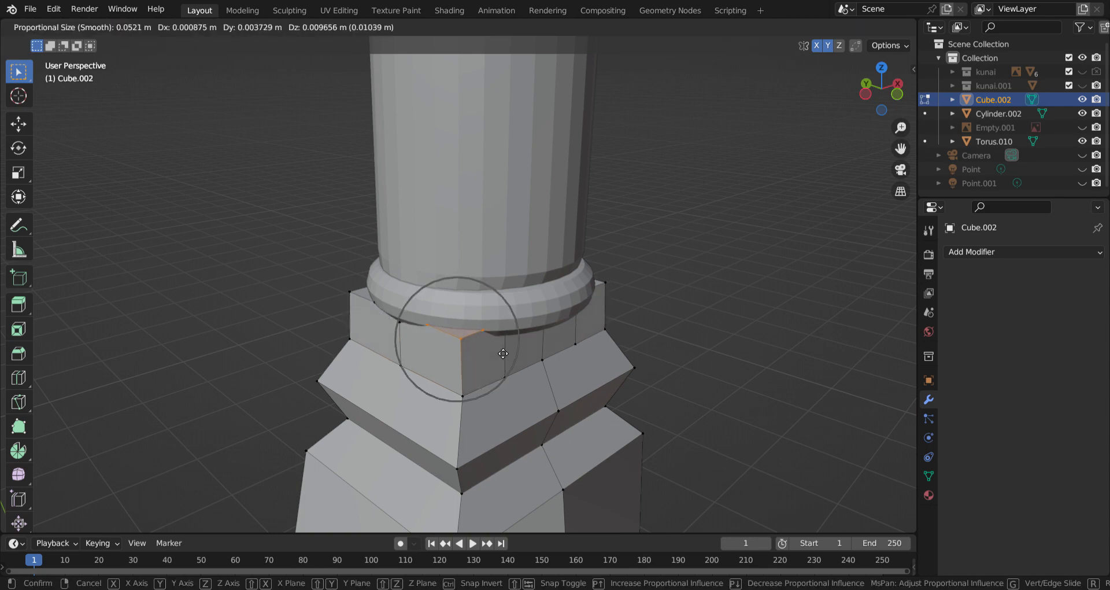
{"action": "left_click", "coordinate": [502, 353]}
{"action": "middle_click_drag", "start_coordinate": [600, 352], "coordinate": [423, 299]}
{"action": "key", "text": "g"}
{"action": "left_click", "coordinate": [528, 371]}
{"action": "key", "text": "ctrl+z"}
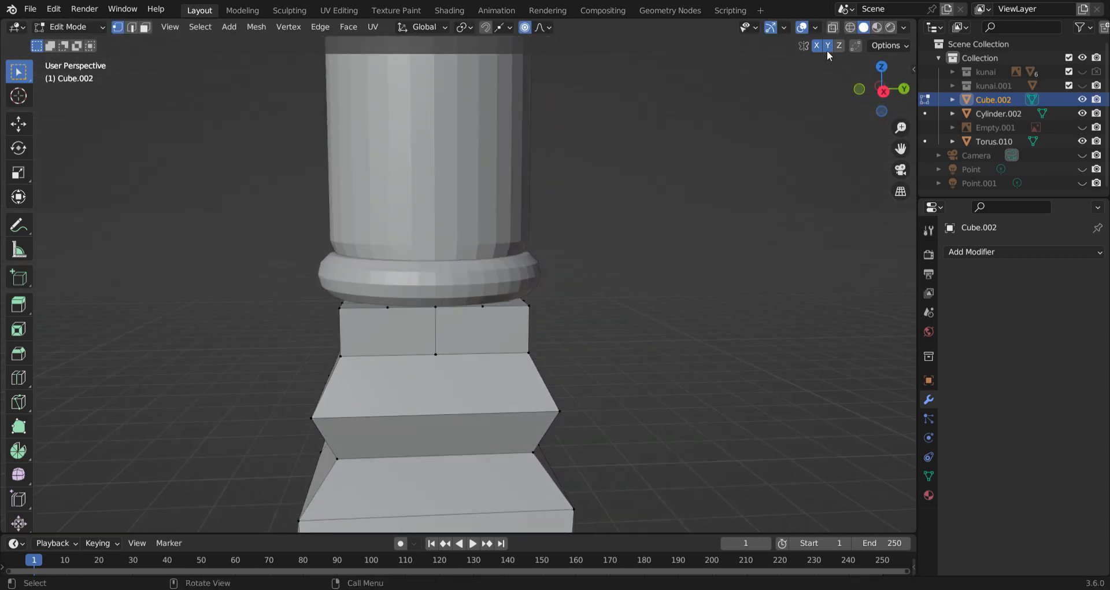
Return to Object Mode, add a new torus and raise it along Z to the handle's upper end.
{"action": "scroll", "coordinate": [536, 174], "scroll_direction": "down", "scroll_amount": 15}
{"action": "middle_click_drag", "start_coordinate": [493, 184], "coordinate": [688, 190]}
{"action": "scroll", "coordinate": [618, 240], "scroll_direction": "up", "scroll_amount": 1}
{"action": "key", "text": "Tab"}
{"action": "key", "text": "shift+a"}
{"action": "mouse_move", "coordinate": [649, 234]}
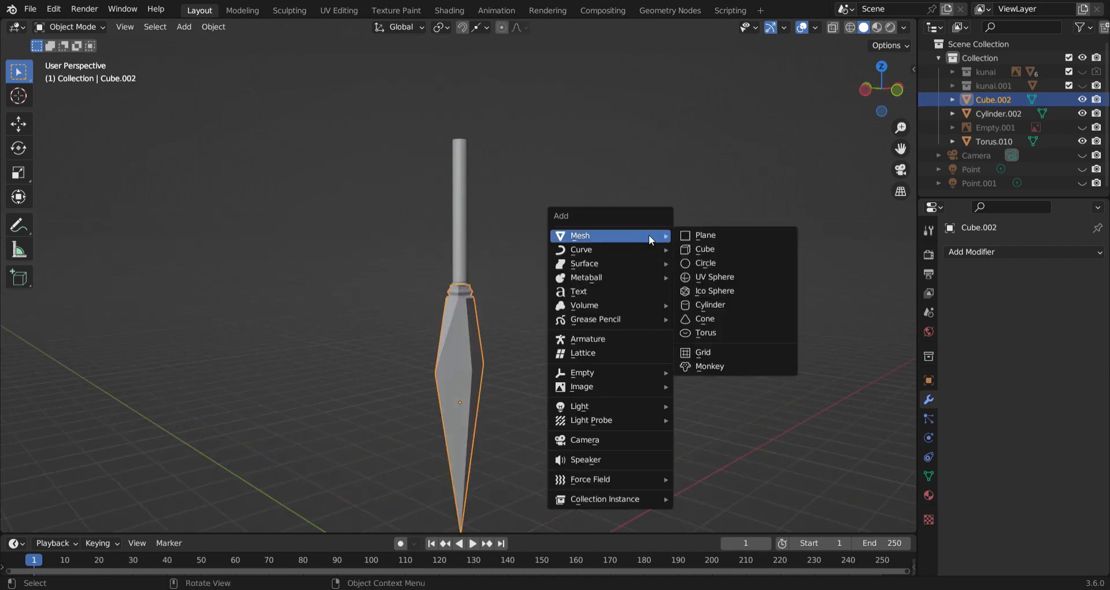
{"action": "left_click", "coordinate": [705, 332]}
{"action": "key", "text": "g"}
{"action": "key", "text": "z"}
{"action": "left_click", "coordinate": [751, 327]}
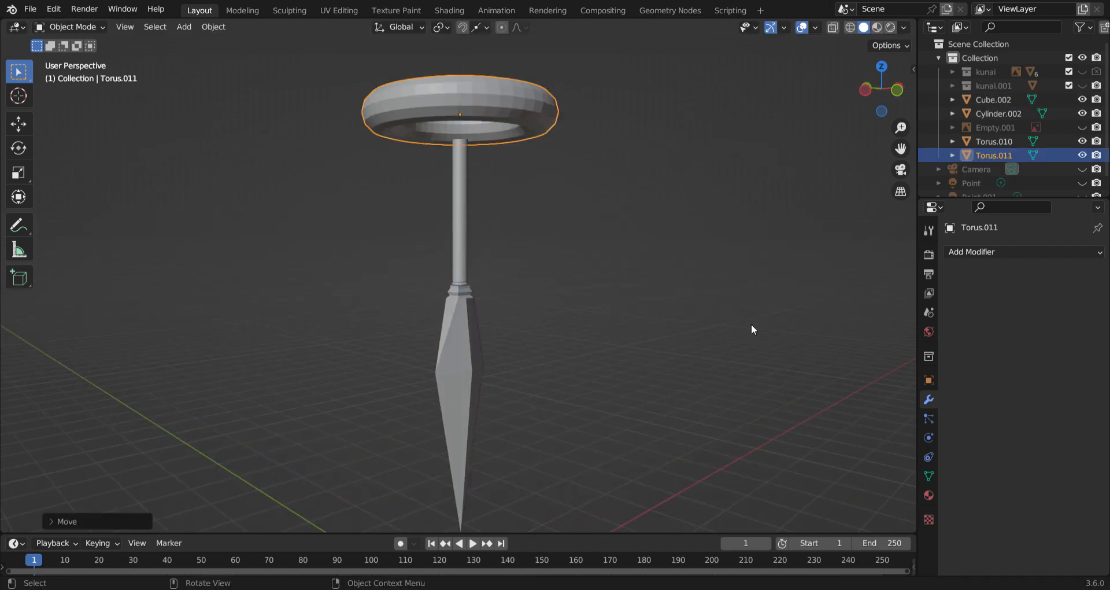
Rotate the new torus 90° about X and scale it down into a pommel ring.
{"action": "key", "text": "KP_1"}
{"action": "key", "text": "r"}
{"action": "key", "text": "x"}
{"action": "key", "text": "9"}
{"action": "key", "text": "0"}
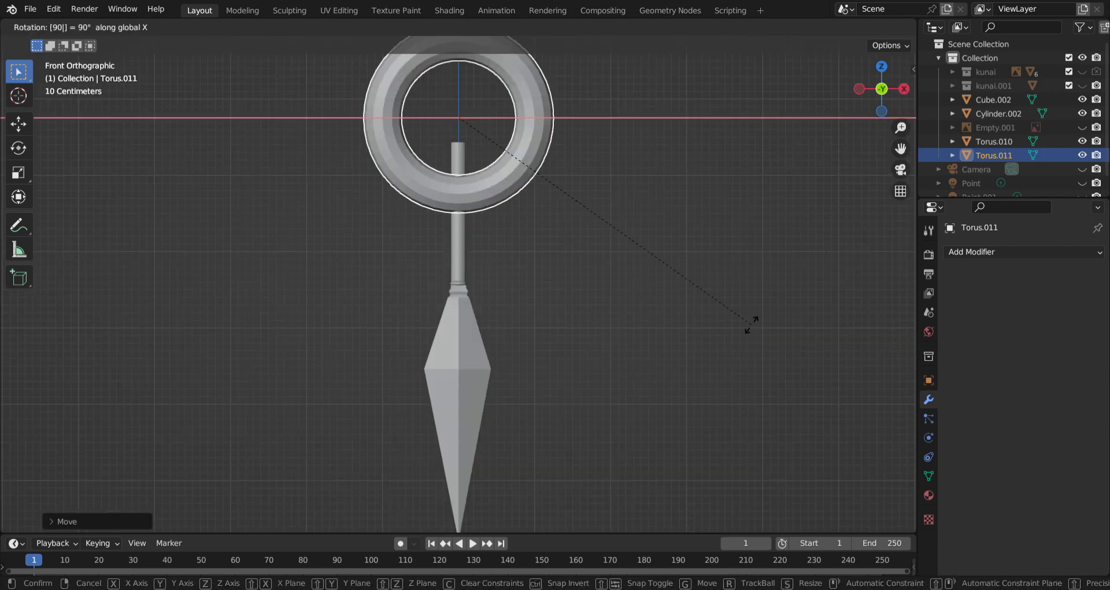
{"action": "key", "text": "Return"}
{"action": "key", "text": "s"}
{"action": "left_click", "coordinate": [503, 157]}
Adjust the pommel ring's height along Z until it rests on the handle's top end.
{"action": "scroll", "coordinate": [503, 157], "scroll_direction": "up", "scroll_amount": 4}
{"action": "middle_click_drag", "start_coordinate": [455, 143], "coordinate": [456, 451], "text": "shift"}
{"action": "scroll", "coordinate": [508, 351], "scroll_direction": "up", "scroll_amount": 6}
{"action": "middle_click_drag", "start_coordinate": [506, 352], "coordinate": [613, 367]}
{"action": "key", "text": "g"}
{"action": "key", "text": "z"}
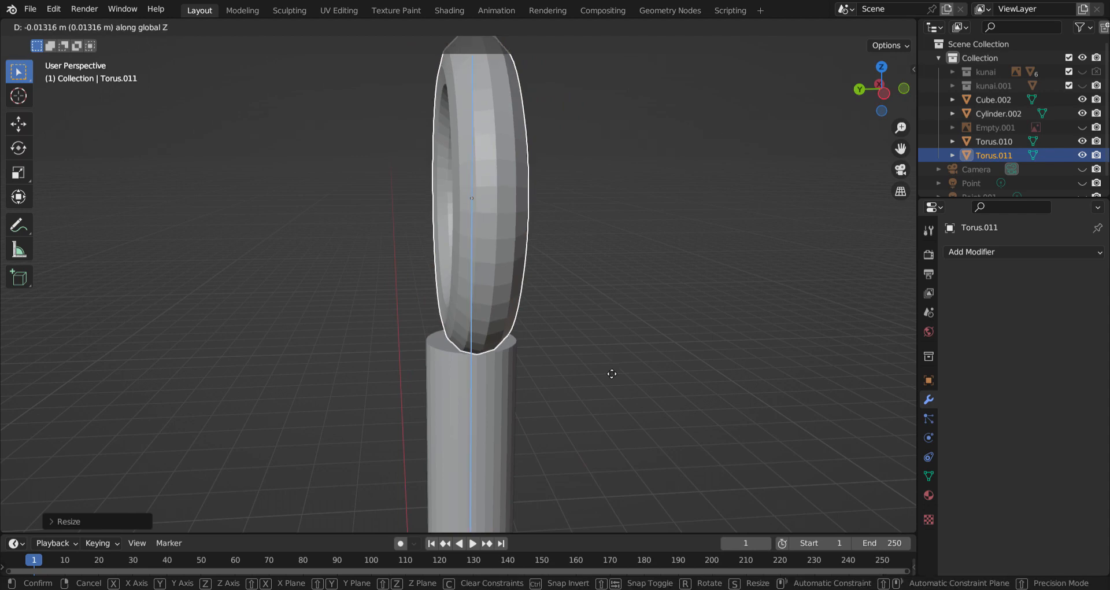
{"action": "left_click", "coordinate": [601, 378]}
{"action": "middle_click_drag", "start_coordinate": [494, 368], "coordinate": [599, 355]}
{"action": "scroll", "coordinate": [590, 357], "scroll_direction": "down", "scroll_amount": 5}
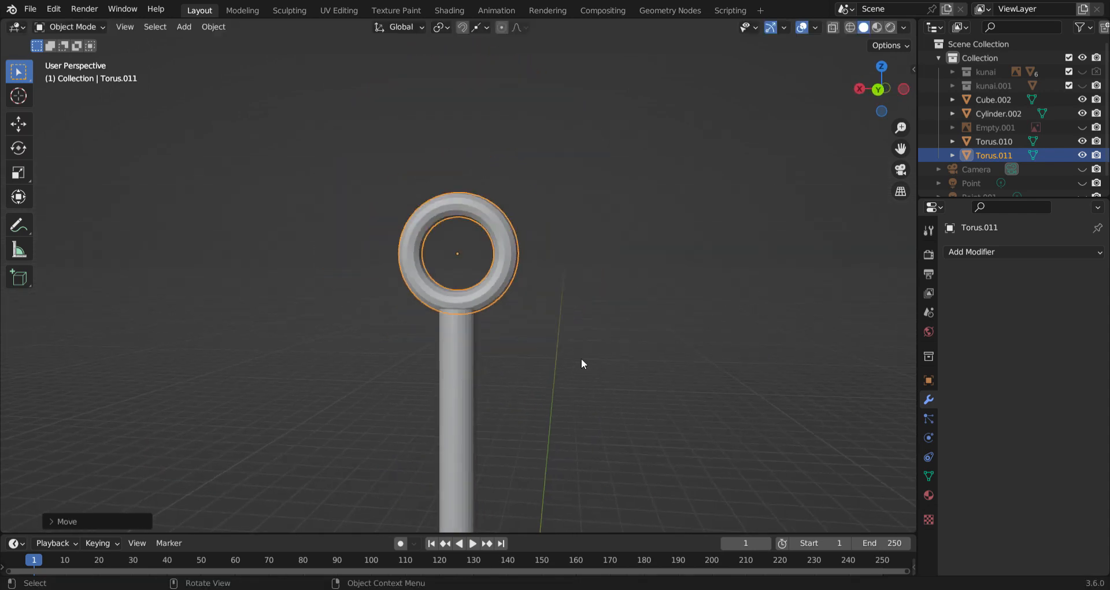
{"action": "key", "text": "g"}
{"action": "key", "text": "z"}
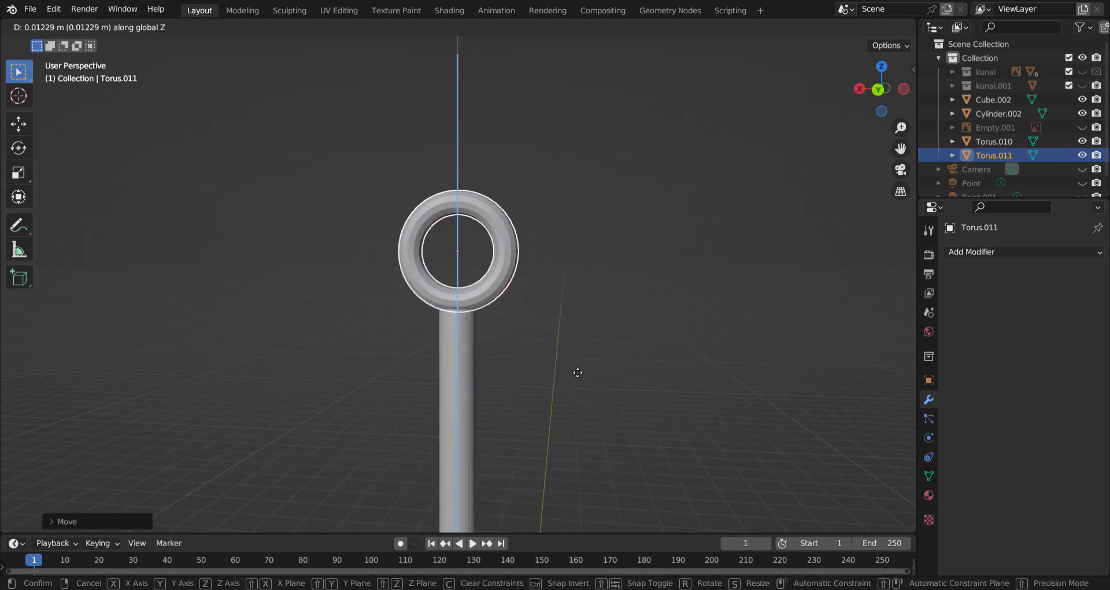
{"action": "left_click", "coordinate": [572, 364]}
Add a second torus and raise it along Z to the joint between the handle and the pommel ring.
{"action": "key", "text": "shift+a"}
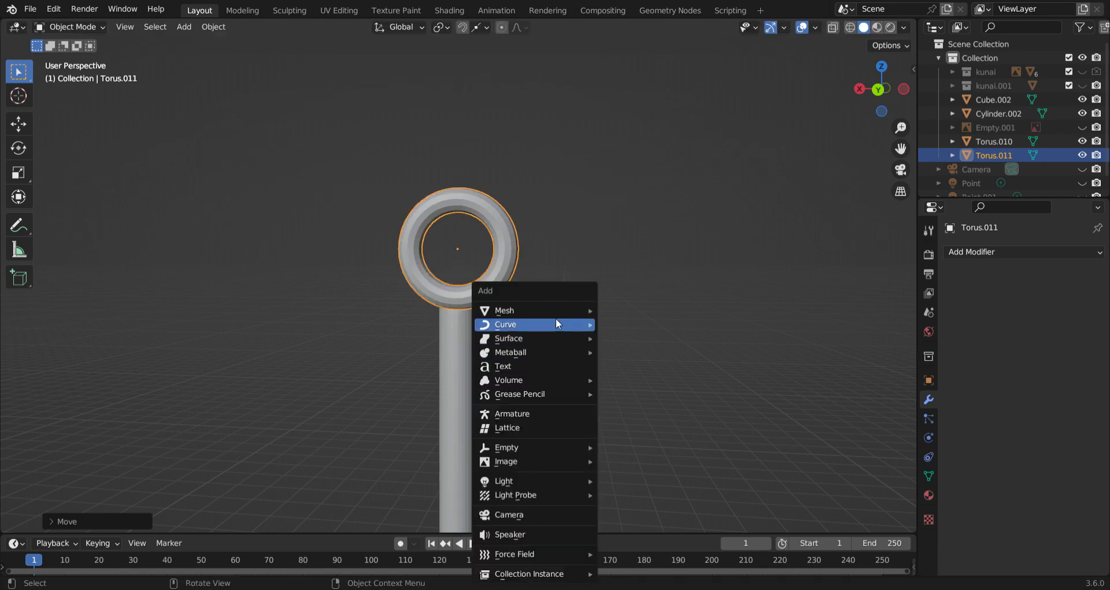
{"action": "mouse_move", "coordinate": [556, 312]}
{"action": "left_click", "coordinate": [639, 407]}
{"action": "key", "text": "g"}
{"action": "key", "text": "z"}
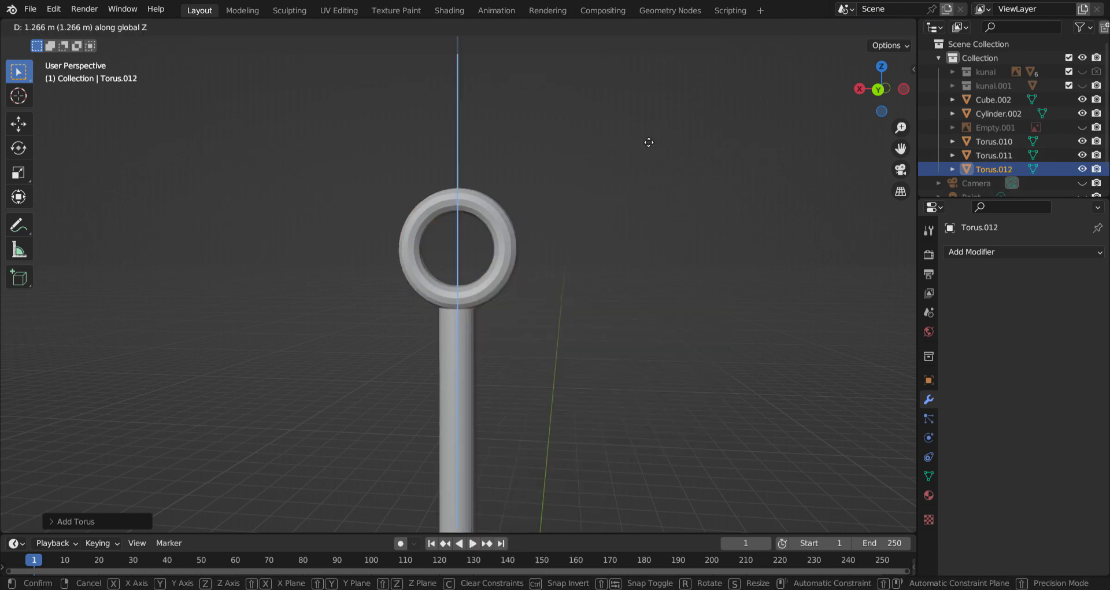
{"action": "left_click", "coordinate": [741, 359]}
Scale the joint torus down to slightly wider than the handle and thicken it along Z.
{"action": "key", "text": "s"}
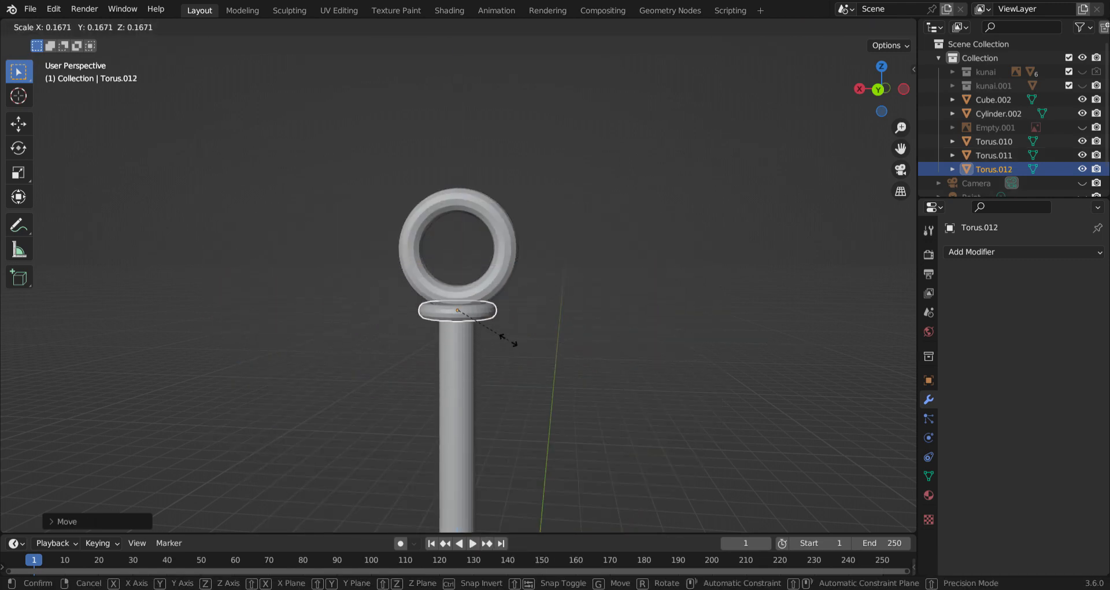
{"action": "left_click", "coordinate": [498, 336]}
{"action": "scroll", "coordinate": [496, 335], "scroll_direction": "up", "scroll_amount": 5}
{"action": "middle_click_drag", "start_coordinate": [612, 486], "coordinate": [659, 396]}
{"action": "key", "text": "s"}
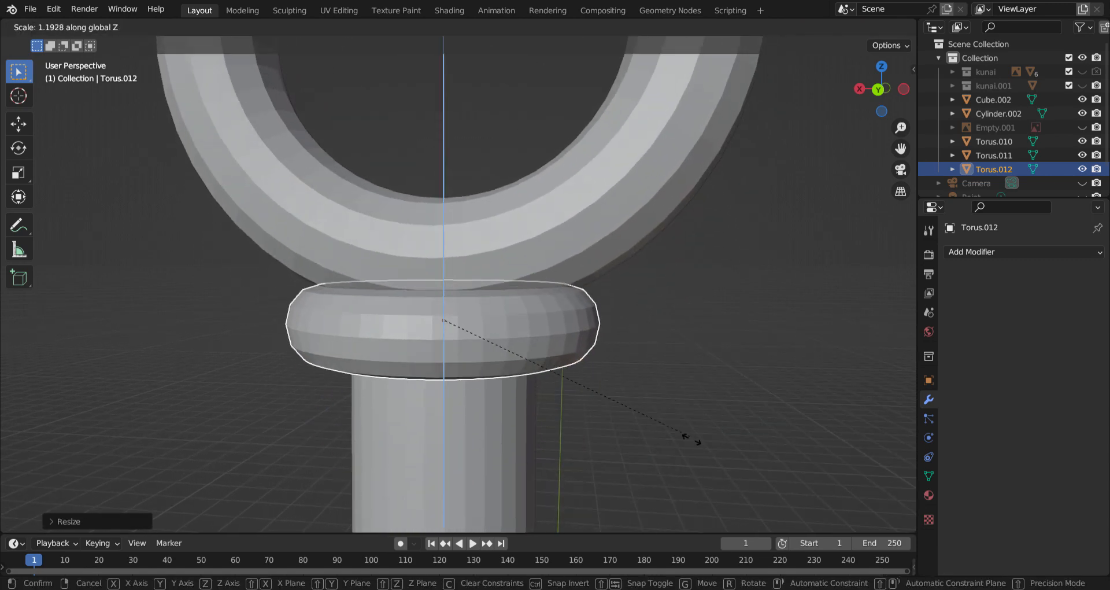
{"action": "left_click", "coordinate": [650, 436]}
Open the joint torus in Edit Mode in a front wireframe view and select its upper vertices.
{"action": "middle_click_drag", "start_coordinate": [641, 417], "coordinate": [479, 397]}
{"action": "key", "text": "KP_1"}
{"action": "key", "text": "z"}
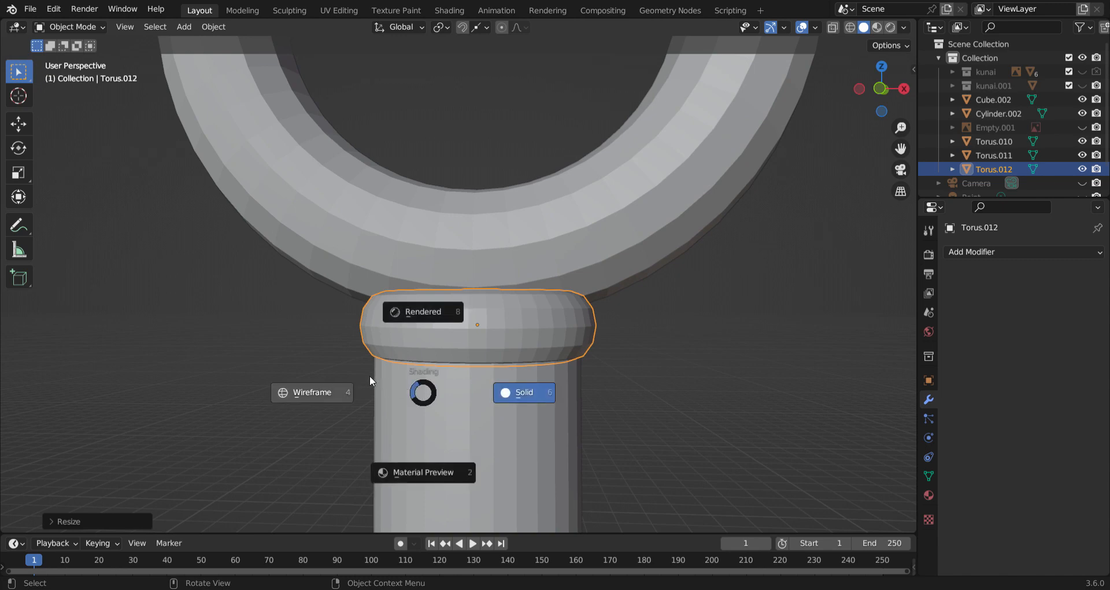
{"action": "left_click", "coordinate": [369, 376]}
{"action": "left_click_drag", "start_coordinate": [316, 238], "coordinate": [615, 312]}
{"action": "left_click", "coordinate": [580, 335]}
{"action": "key", "text": "Tab"}
{"action": "left_click_drag", "start_coordinate": [340, 258], "coordinate": [648, 323]}
Widen the selected upper vertices along X by about 1.2 with proportional editing and raise them along Z.
{"action": "key", "text": "s"}
{"action": "key", "text": "x"}
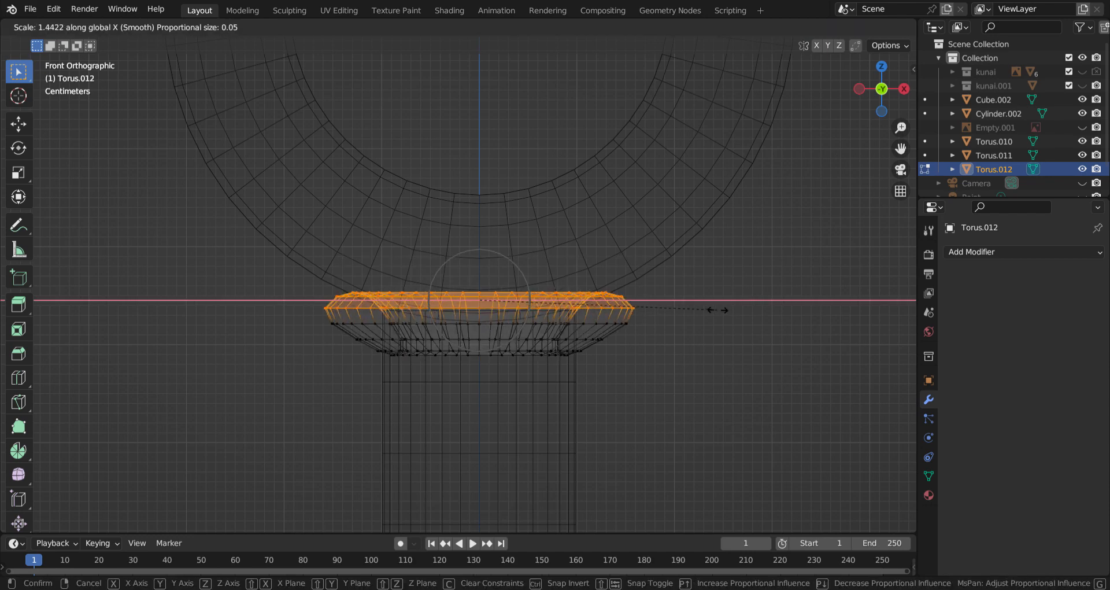
{"action": "scroll", "coordinate": [678, 310], "scroll_direction": "up", "scroll_amount": 5}
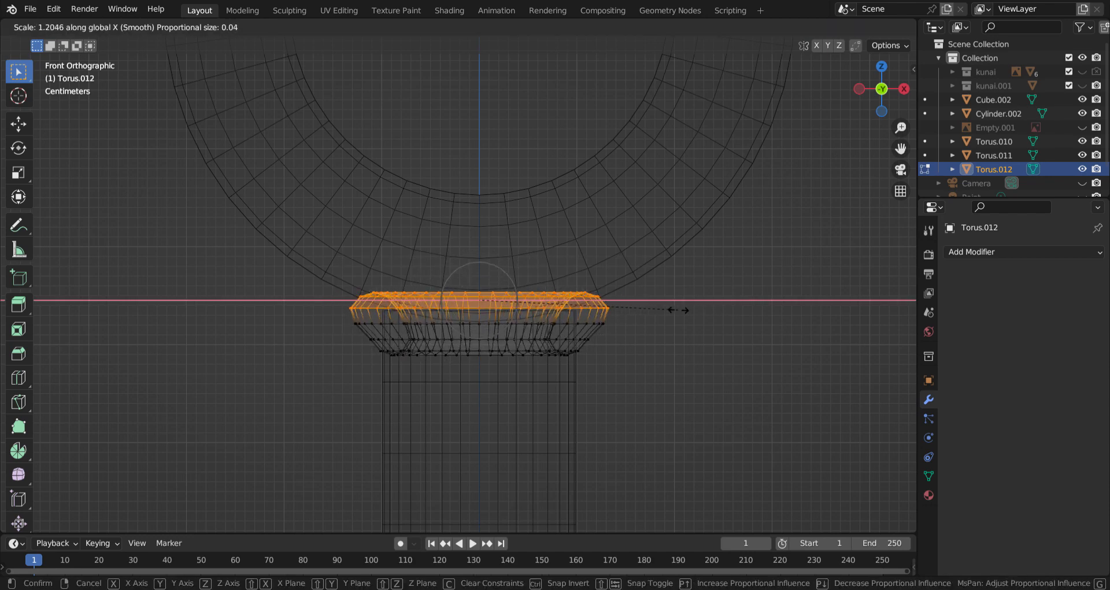
{"action": "left_click", "coordinate": [678, 310]}
{"action": "key", "text": "g"}
{"action": "key", "text": "z"}
{"action": "left_click", "coordinate": [685, 304]}
Return to solid shading and narrow the joint torus's upper vertices along Y.
{"action": "key", "text": "z"}
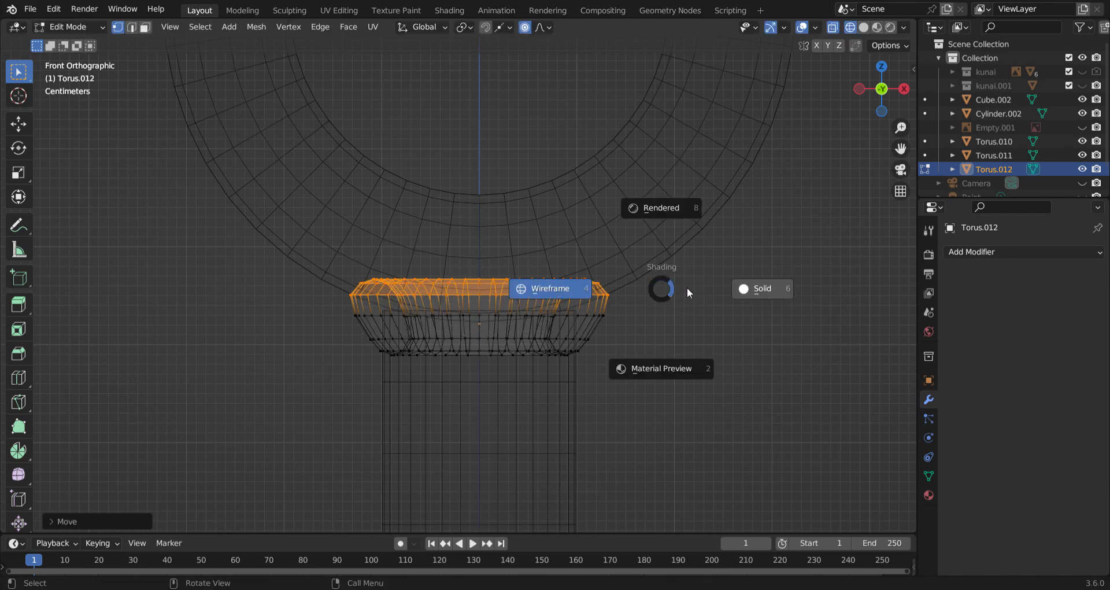
{"action": "left_click", "coordinate": [687, 287]}
{"action": "mouse_move", "coordinate": [687, 287]}
{"action": "middle_mouse_down"}
{"action": "mouse_move", "coordinate": [696, 292]}
{"action": "mouse_move", "coordinate": [689, 317]}
{"action": "mouse_move", "coordinate": [639, 315]}
{"action": "middle_mouse_up"}
{"action": "key", "text": "s"}
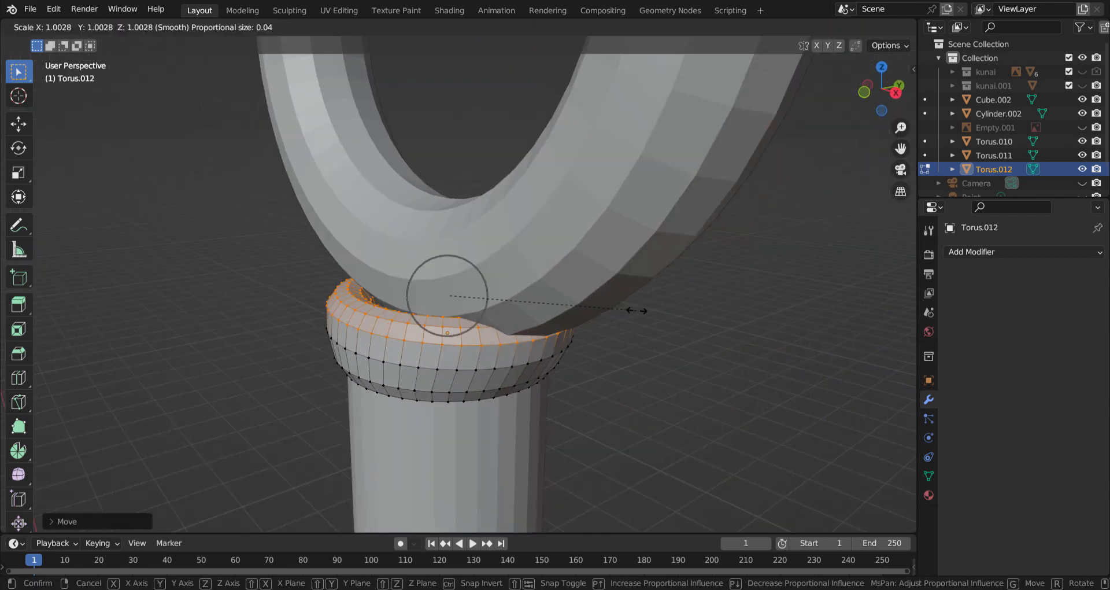
{"action": "key", "text": "y"}
{"action": "left_click", "coordinate": [612, 303]}
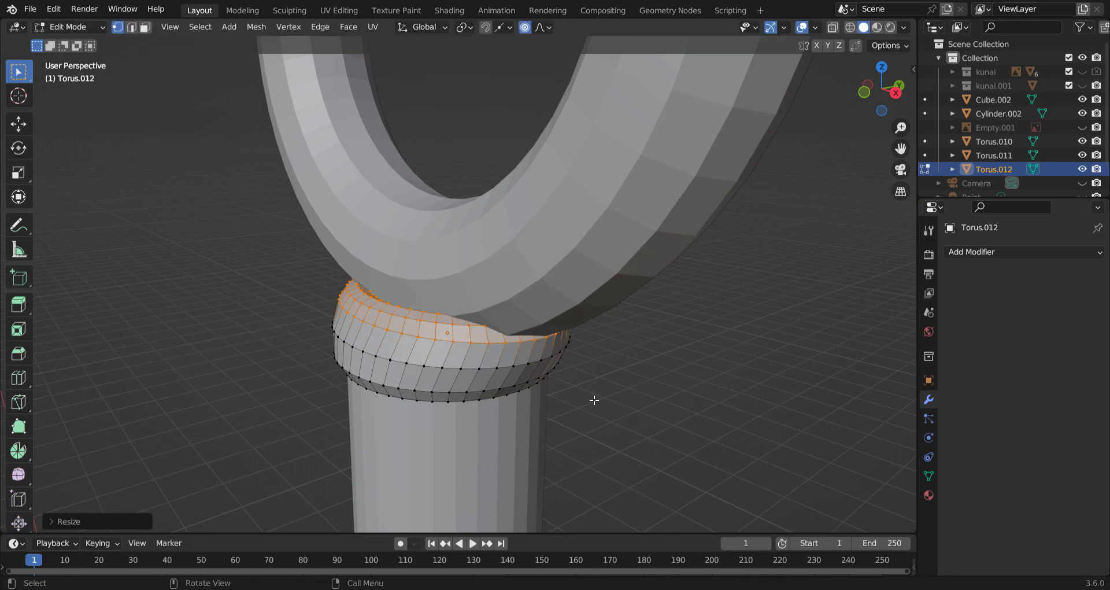
Select the joint torus's two lower outer edge loops and narrow them along Y and to about 0.89 along X.
{"action": "middle_click_drag", "start_coordinate": [594, 399], "coordinate": [591, 409]}
{"action": "left_click", "coordinate": [420, 355], "text": "alt"}
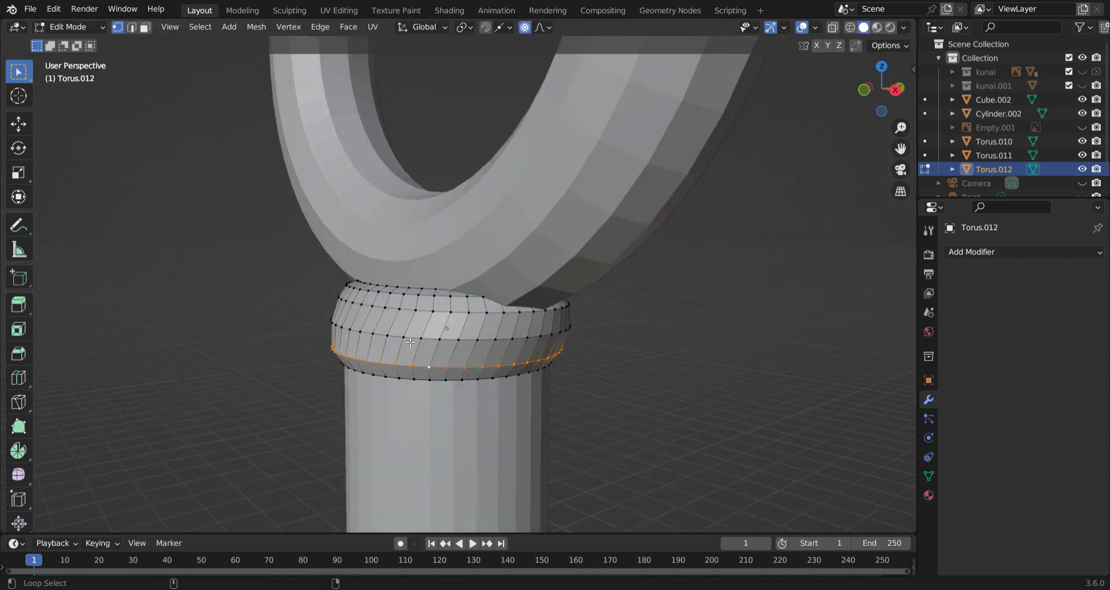
{"action": "key", "text": "s"}
{"action": "key", "text": "y"}
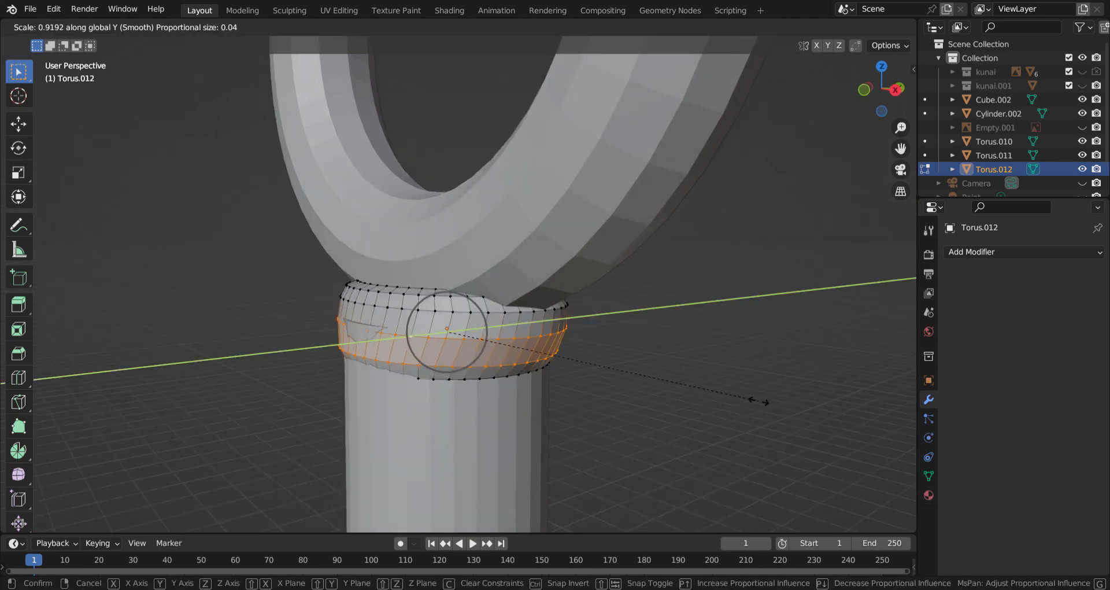
{"action": "left_click", "coordinate": [776, 405]}
{"action": "key", "text": "s"}
{"action": "key", "text": "x"}
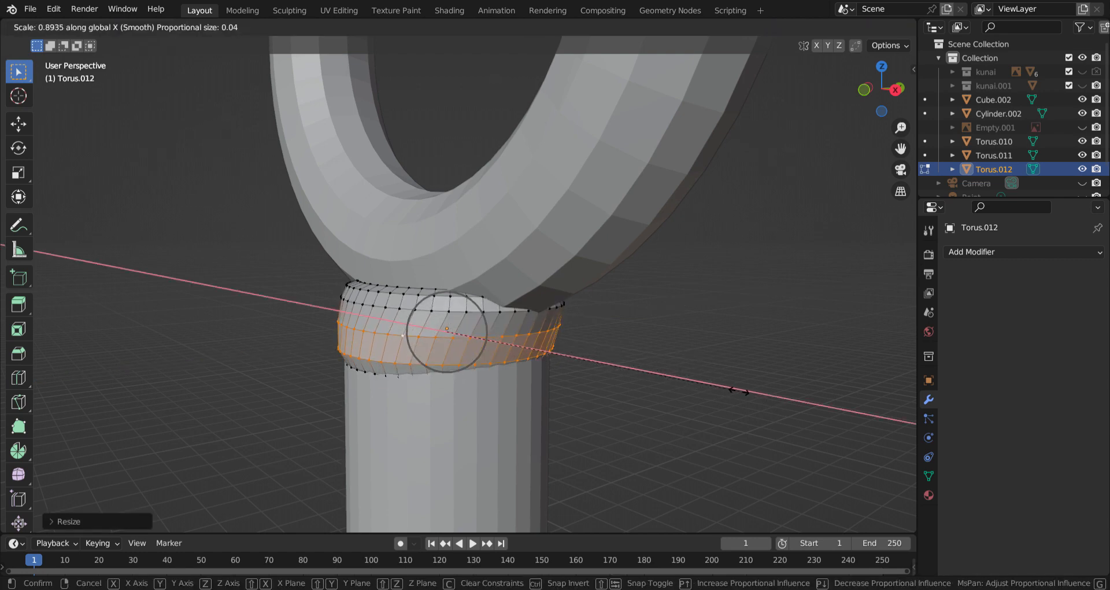
{"action": "left_click", "coordinate": [739, 391]}
Select the joint torus's bottom edge loop and scale it along Y to about 0.87.
{"action": "middle_click_drag", "start_coordinate": [431, 389], "coordinate": [504, 389]}
{"action": "left_click", "coordinate": [488, 379], "text": "alt"}
{"action": "key", "text": "s"}
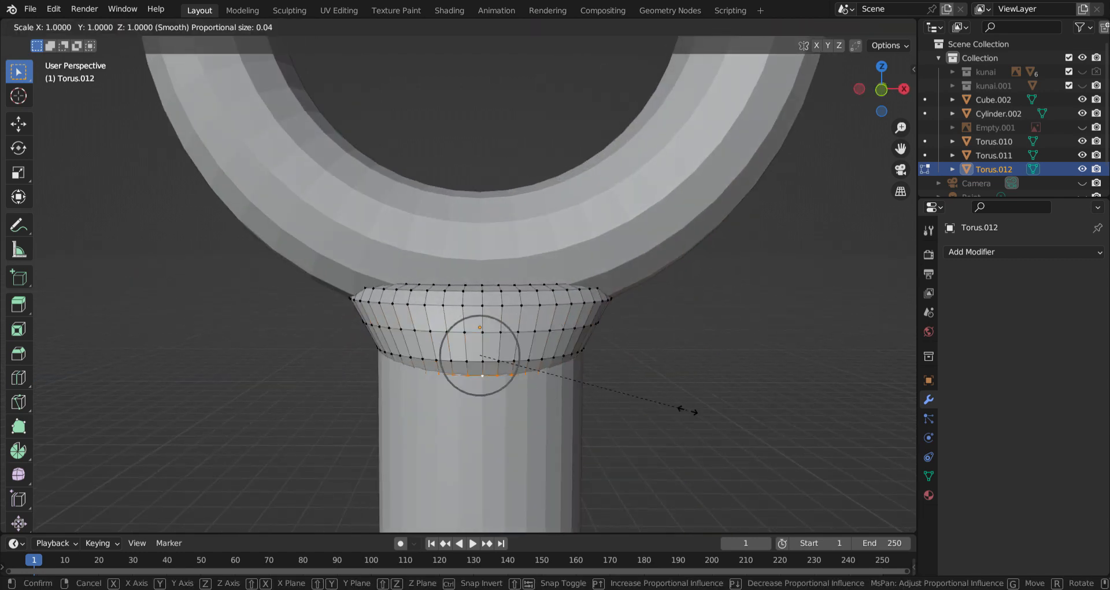
{"action": "key", "text": "x"}
{"action": "key", "text": "Escape"}
{"action": "key", "text": "s"}
{"action": "key", "text": "y"}
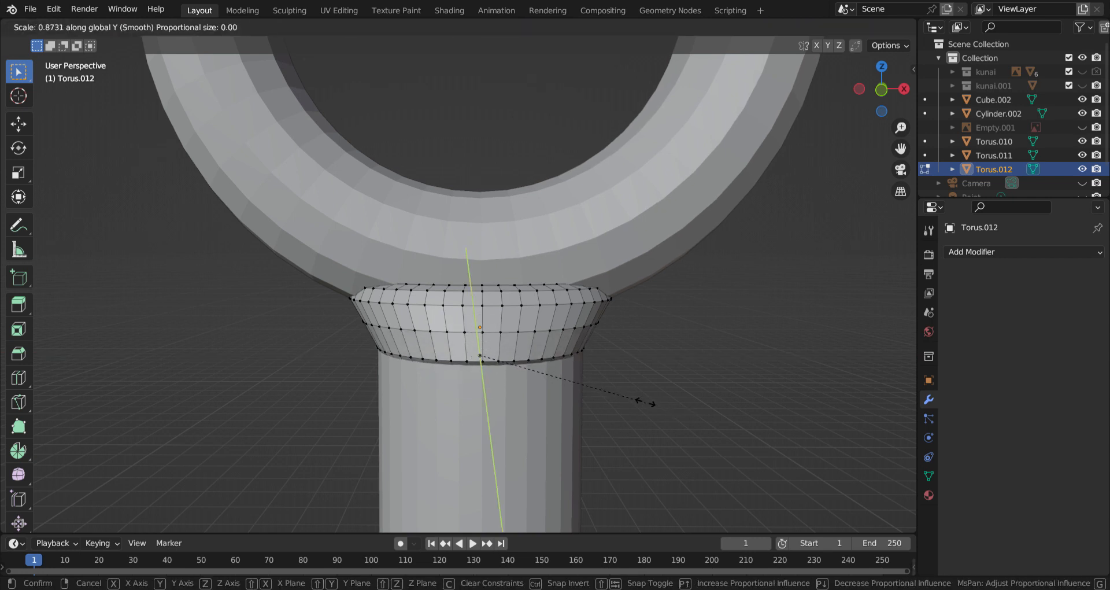
{"action": "left_click", "coordinate": [649, 406]}
Leave Edit Mode and shade the joint torus smooth.
{"action": "scroll", "coordinate": [611, 231], "scroll_direction": "down", "scroll_amount": 4}
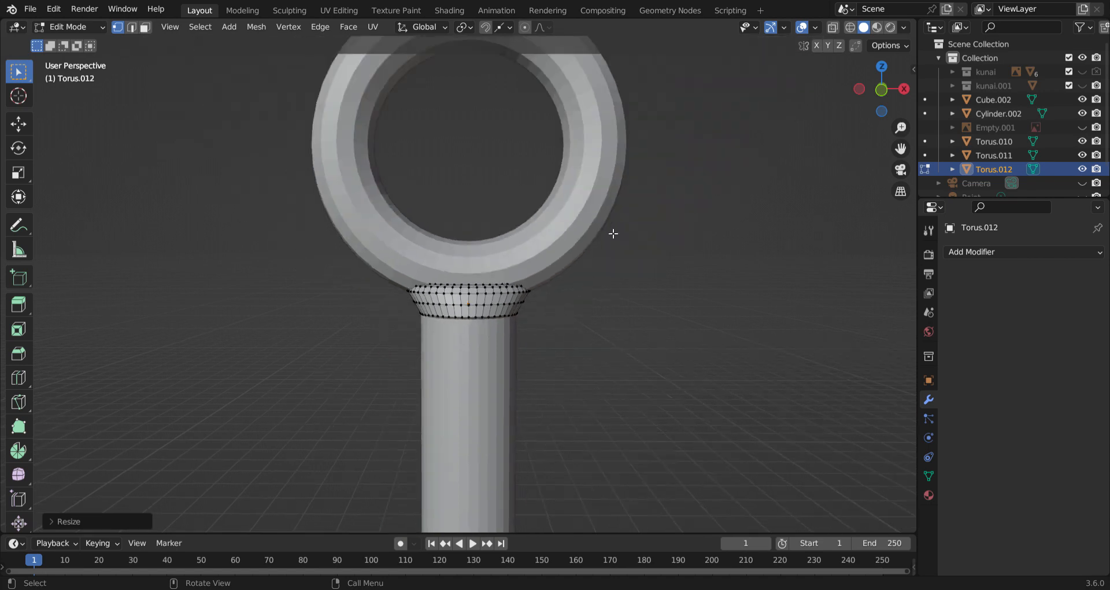
{"action": "key", "text": "Tab"}
{"action": "left_click", "coordinate": [648, 302]}
{"action": "left_click", "coordinate": [492, 295]}
{"action": "right_click", "coordinate": [491, 294]}
{"action": "left_click", "coordinate": [490, 296]}
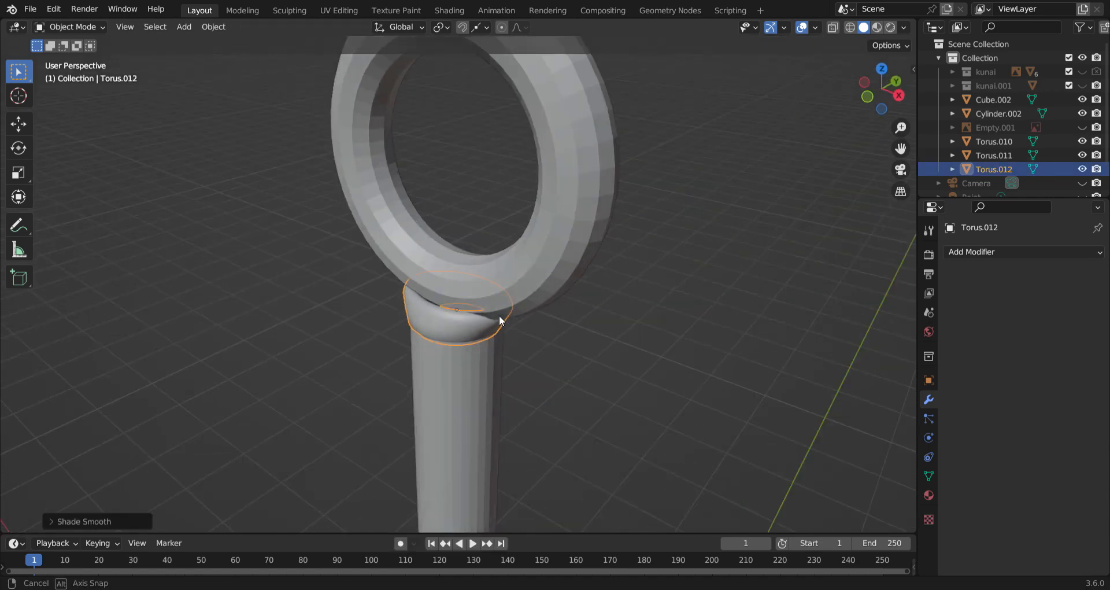
Back in Edit Mode, enable proportional editing and nudge the joint torus's upper edge loop slightly toward the pommel ring.
{"action": "key", "text": "Tab"}
{"action": "scroll", "coordinate": [444, 329], "scroll_direction": "up", "scroll_amount": 4}
{"action": "scroll", "coordinate": [404, 353], "scroll_direction": "up", "scroll_amount": 1}
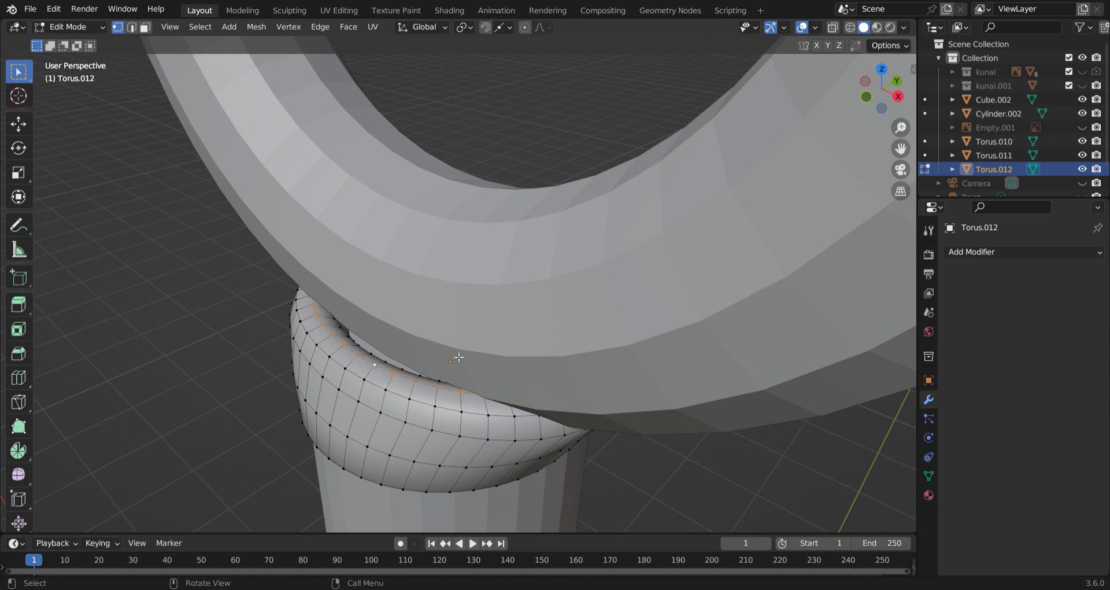
{"action": "left_click", "coordinate": [525, 28]}
{"action": "key", "text": "g"}
{"action": "scroll", "coordinate": [490, 238], "scroll_direction": "down", "scroll_amount": 2}
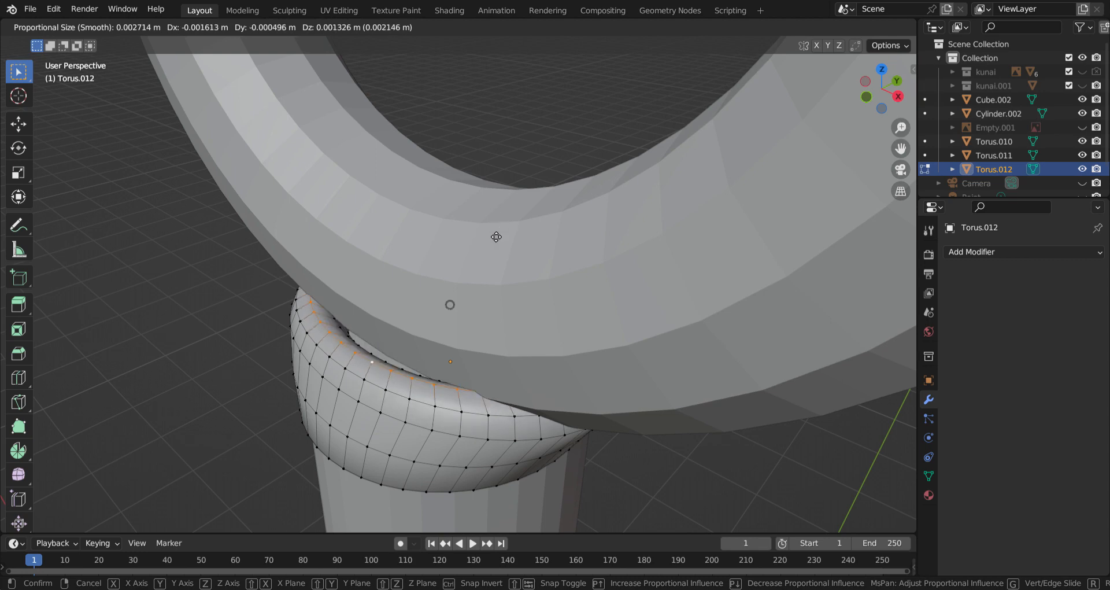
{"action": "left_click", "coordinate": [502, 222]}
Narrow the selected upper loop along Y with proportional size 0.02 and adjust its height along Z.
{"action": "middle_click_drag", "start_coordinate": [502, 222], "coordinate": [509, 269]}
{"action": "key", "text": "s"}
{"action": "key", "text": "y"}
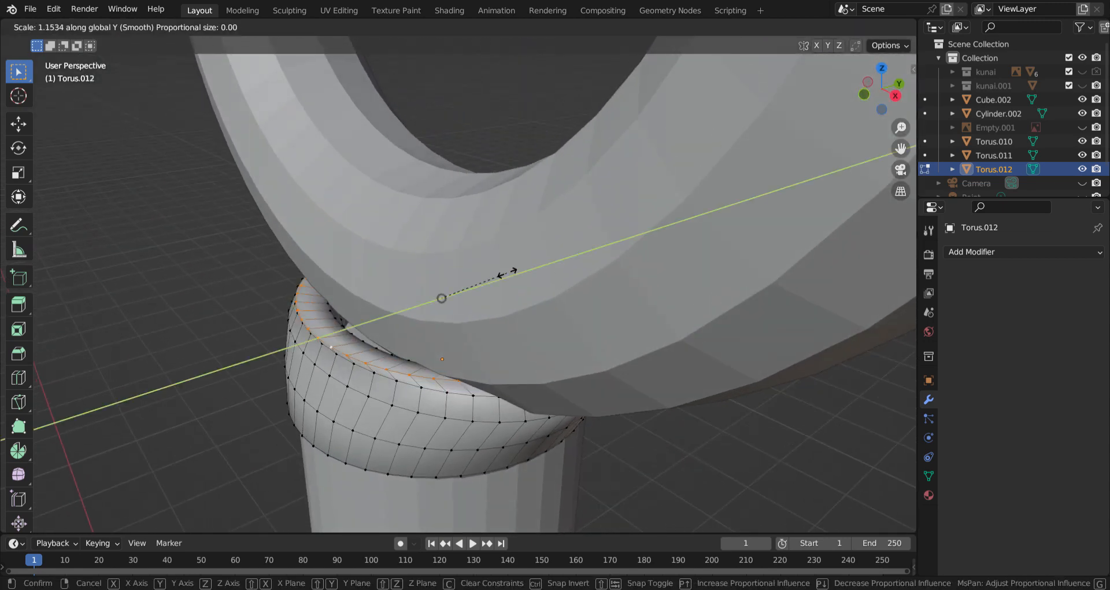
{"action": "scroll", "coordinate": [489, 273], "scroll_direction": "down", "scroll_amount": 7}
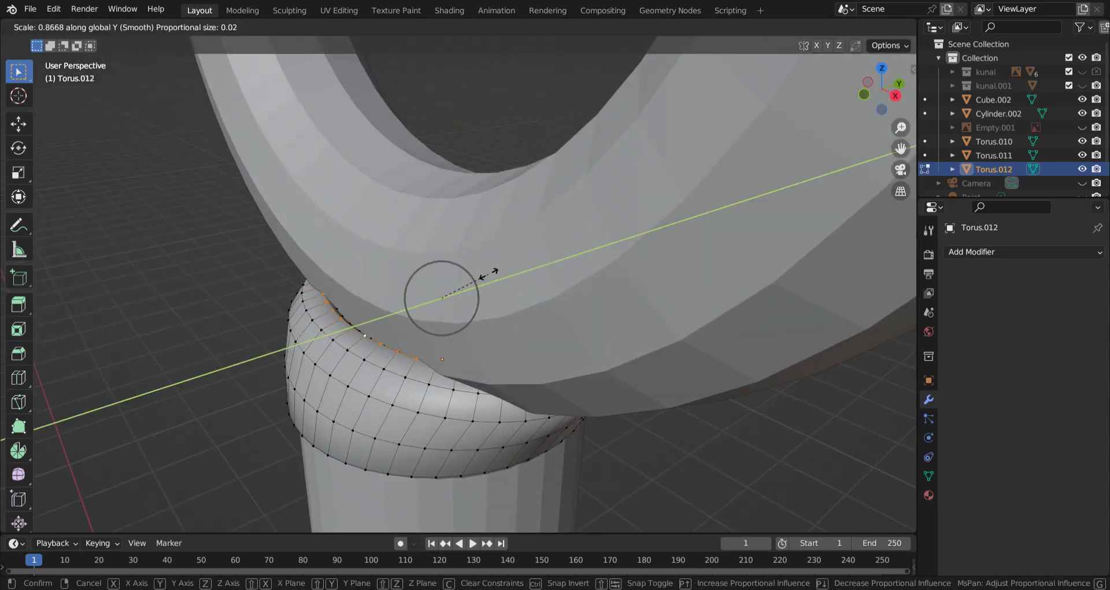
{"action": "left_click", "coordinate": [489, 272]}
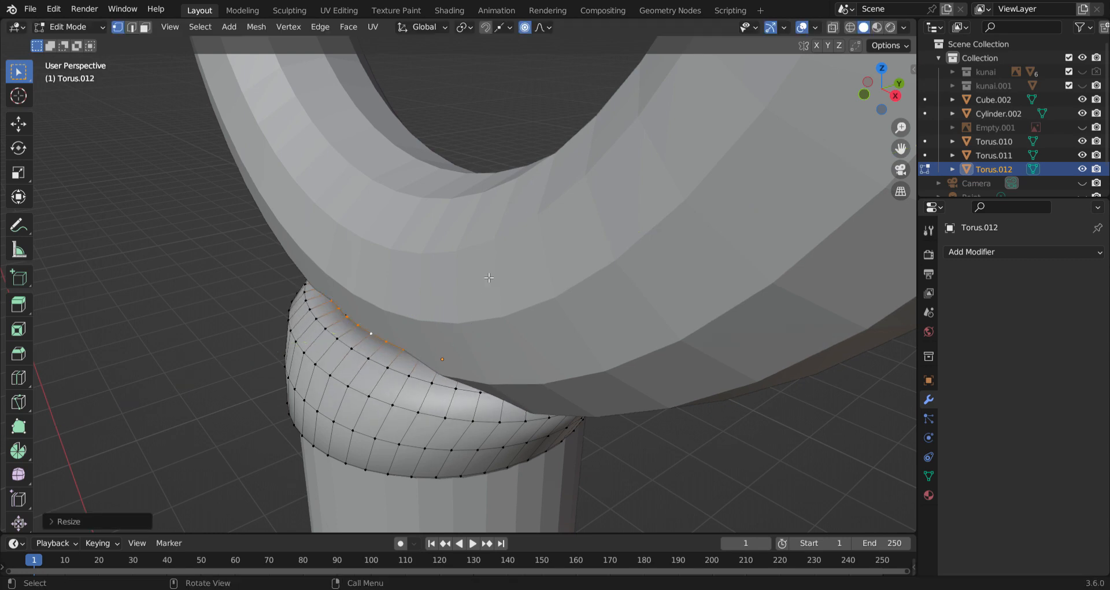
{"action": "key", "text": "g"}
{"action": "key", "text": "z"}
{"action": "left_click", "coordinate": [491, 276]}
Select the outer edge loop just below the joint torus's rim and narrow it along Y to about 0.94.
{"action": "middle_click_drag", "start_coordinate": [491, 275], "coordinate": [639, 320]}
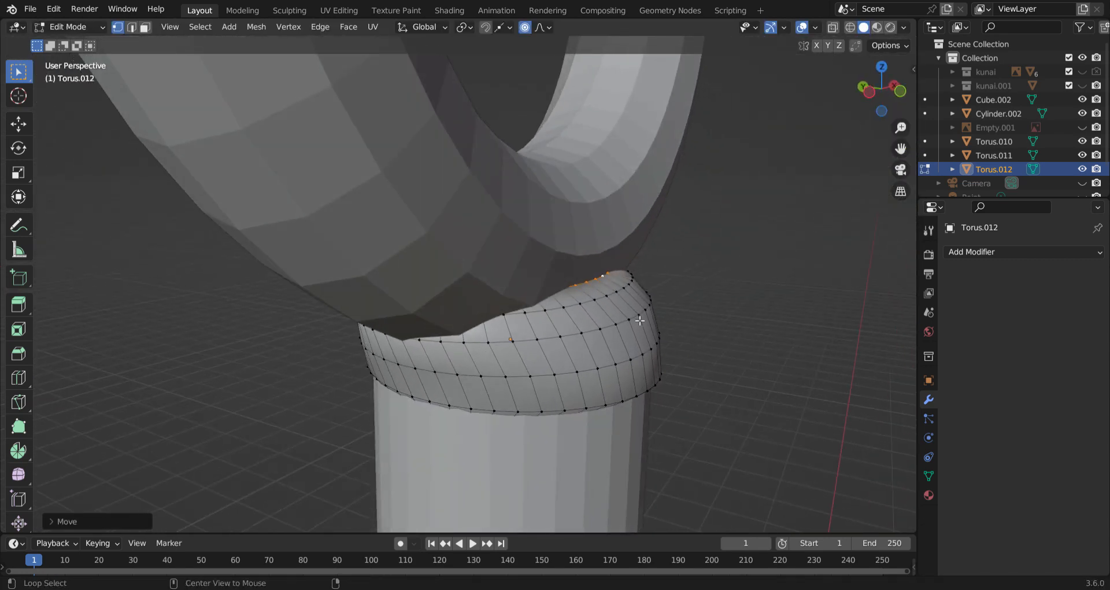
{"action": "key", "text": "s"}
{"action": "key", "text": "y"}
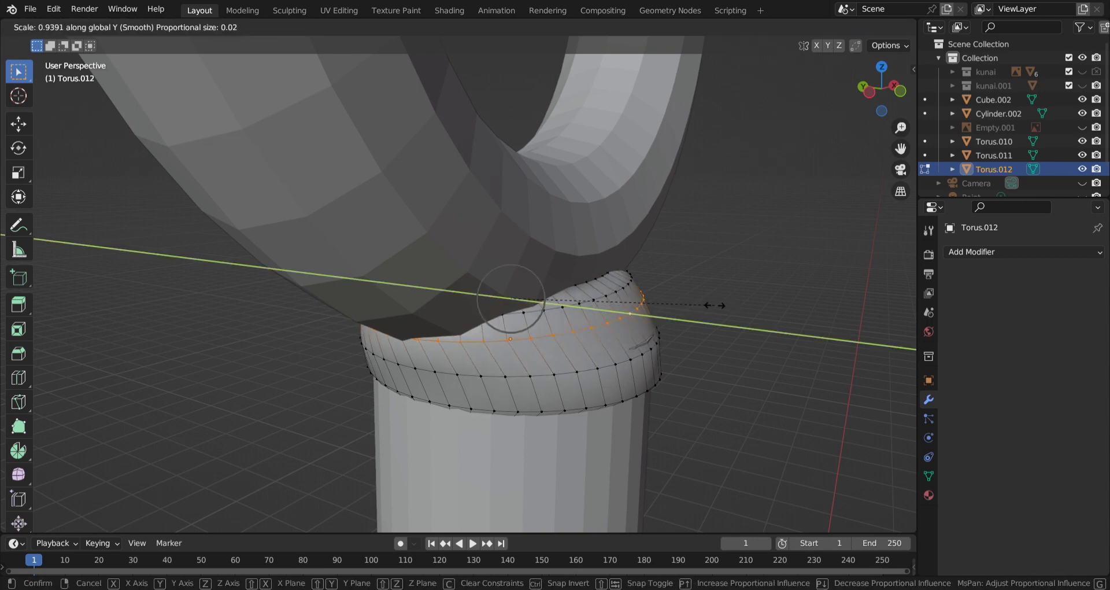
Narrow the collar's upper edge loop along Y, and raise and narrow its topmost loop against the underside of the ring.
{"action": "left_click", "coordinate": [727, 303]}
{"action": "middle_click_drag", "start_coordinate": [680, 312], "coordinate": [657, 304]}
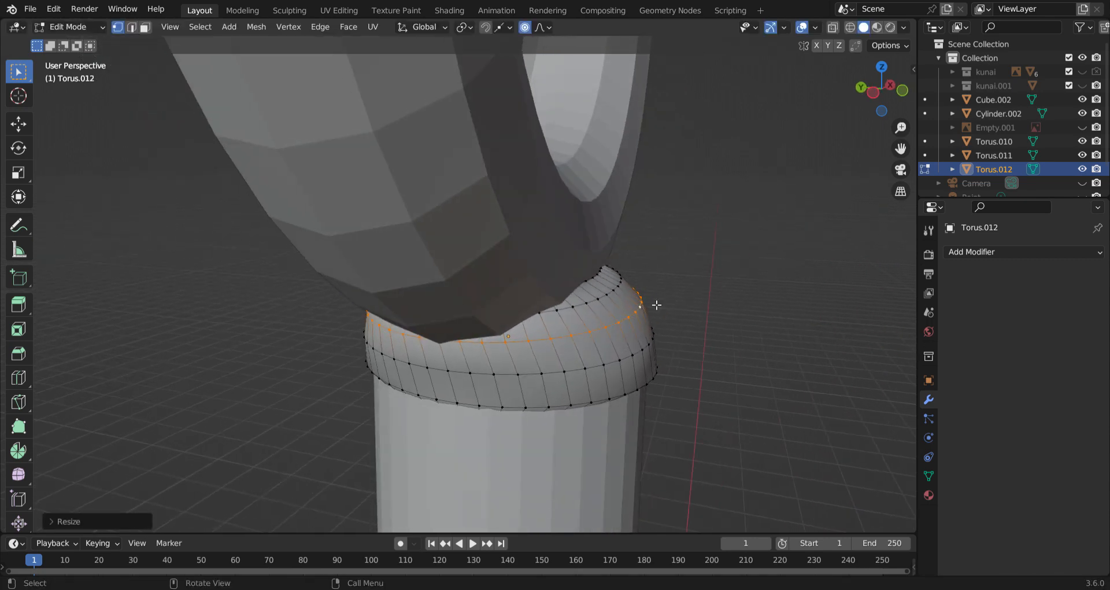
{"action": "key", "text": "g"}
{"action": "key", "text": "z"}
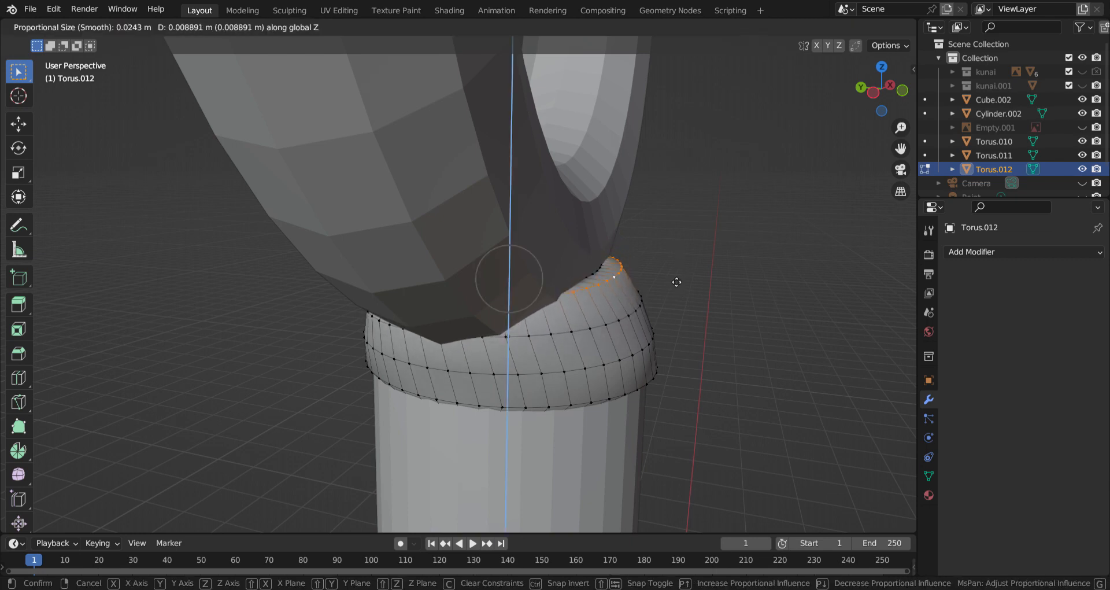
{"action": "left_click", "coordinate": [676, 281]}
{"action": "key", "text": "s"}
{"action": "key", "text": "y"}
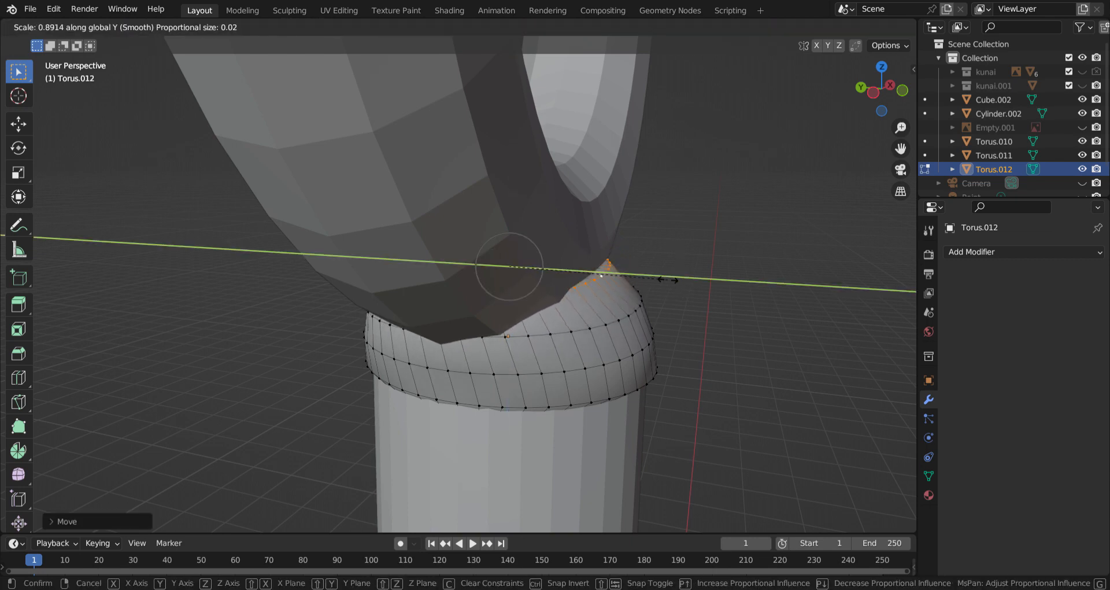
{"action": "left_click", "coordinate": [668, 280]}
{"action": "mouse_move", "coordinate": [668, 280]}
{"action": "middle_mouse_down"}
{"action": "mouse_move", "coordinate": [674, 240]}
{"action": "mouse_move", "coordinate": [677, 261]}
{"action": "middle_mouse_up"}
Select the edge loop just below the collar's rim and scale it along X with proportional editing.
{"action": "left_click", "coordinate": [537, 281], "text": "alt"}
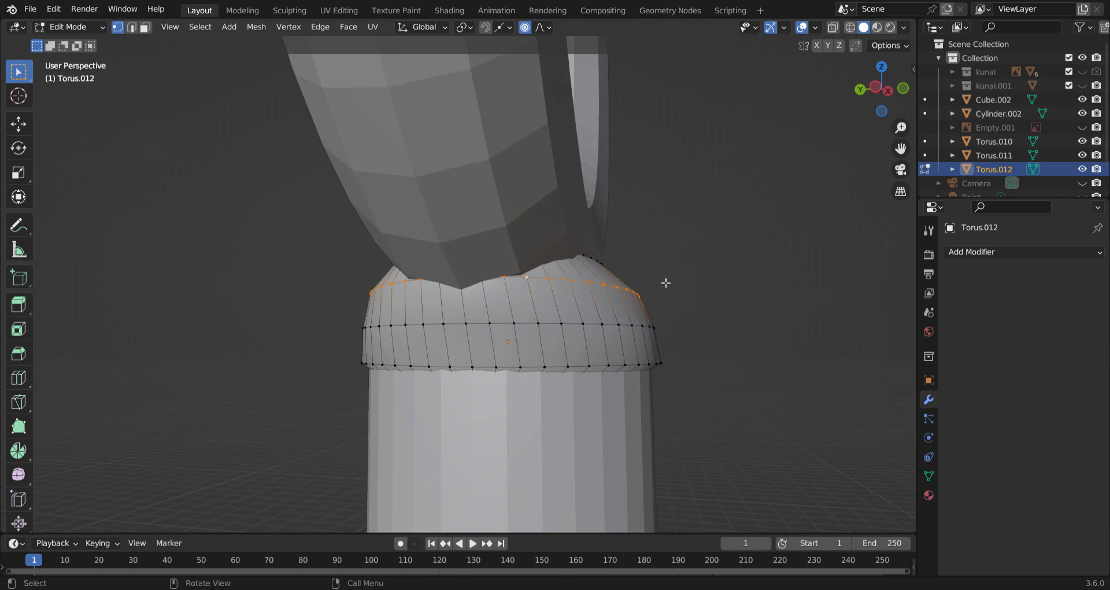
{"action": "key", "text": "s"}
{"action": "key", "text": "y"}
{"action": "key", "text": "x"}
{"action": "left_click", "coordinate": [677, 271]}
Raise the selected collar loop slightly along Z, scale it along Y, and return to Object Mode.
{"action": "key", "text": "g"}
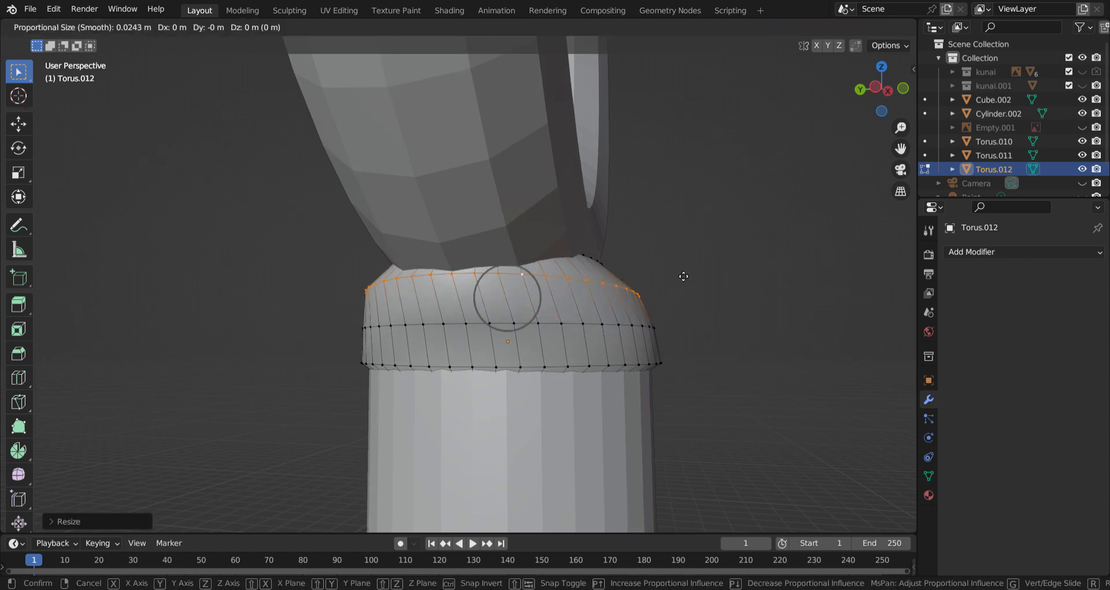
{"action": "key", "text": "z"}
{"action": "left_click", "coordinate": [684, 272]}
{"action": "key", "text": "s"}
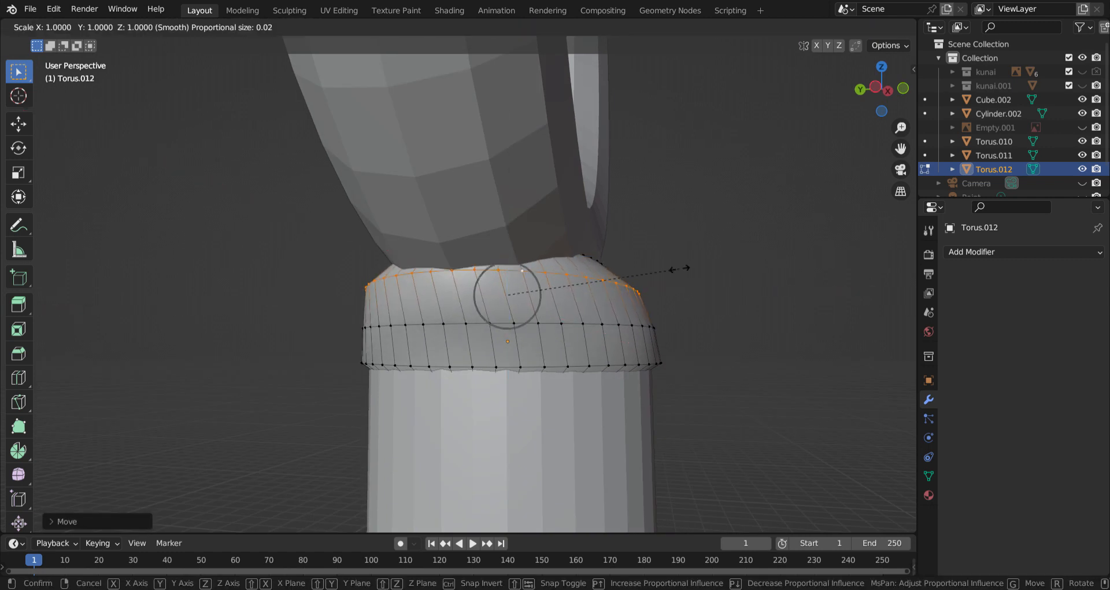
{"action": "key", "text": "y"}
{"action": "left_click", "coordinate": [681, 275]}
{"action": "middle_click_drag", "start_coordinate": [681, 275], "coordinate": [542, 272]}
{"action": "scroll", "coordinate": [681, 290], "scroll_direction": "down", "scroll_amount": 6}
{"action": "key", "text": "Tab"}
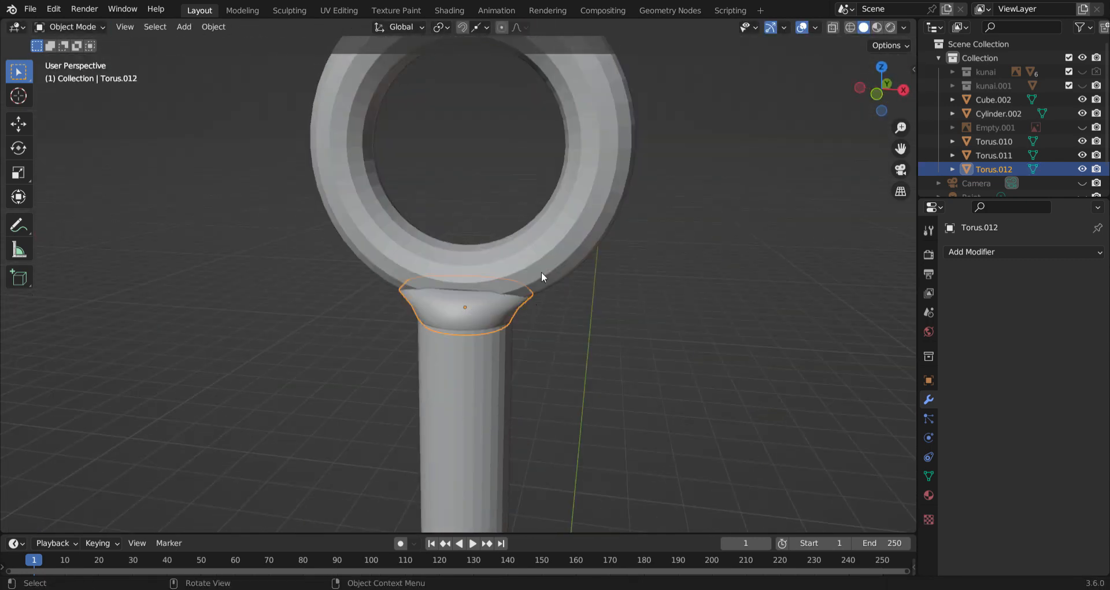
Select the ring and scale it down uniformly to about 0.82 in front view.
{"action": "left_click", "coordinate": [541, 271]}
{"action": "right_click", "coordinate": [541, 272]}
{"action": "key", "text": "KP_1"}
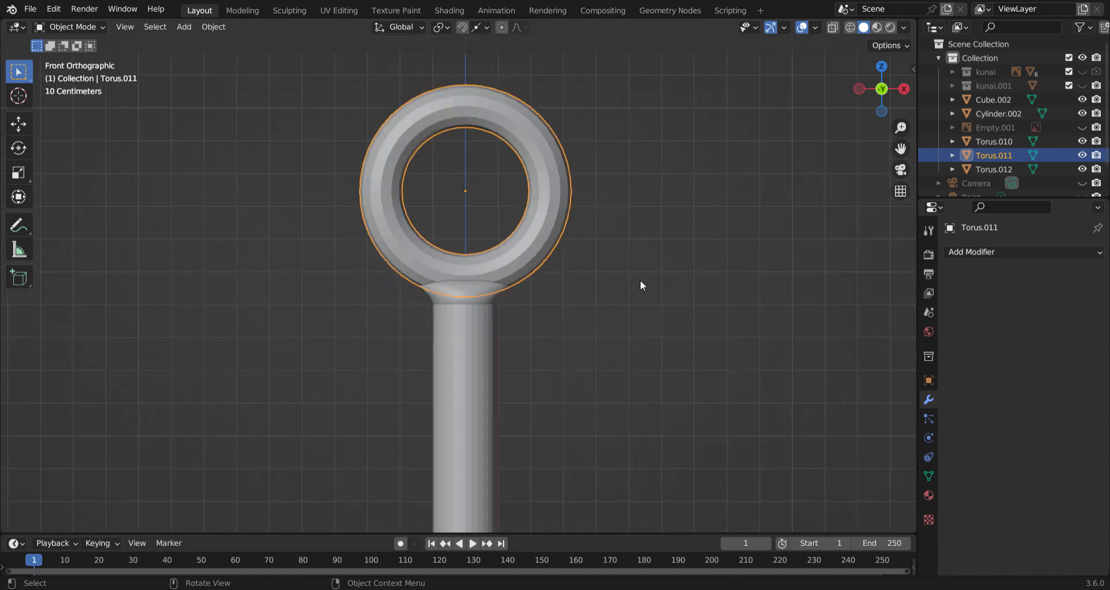
{"action": "scroll", "coordinate": [521, 349], "scroll_direction": "down", "scroll_amount": 8}
{"action": "scroll", "coordinate": [499, 319], "scroll_direction": "up", "scroll_amount": 3}
{"action": "key", "text": "s"}
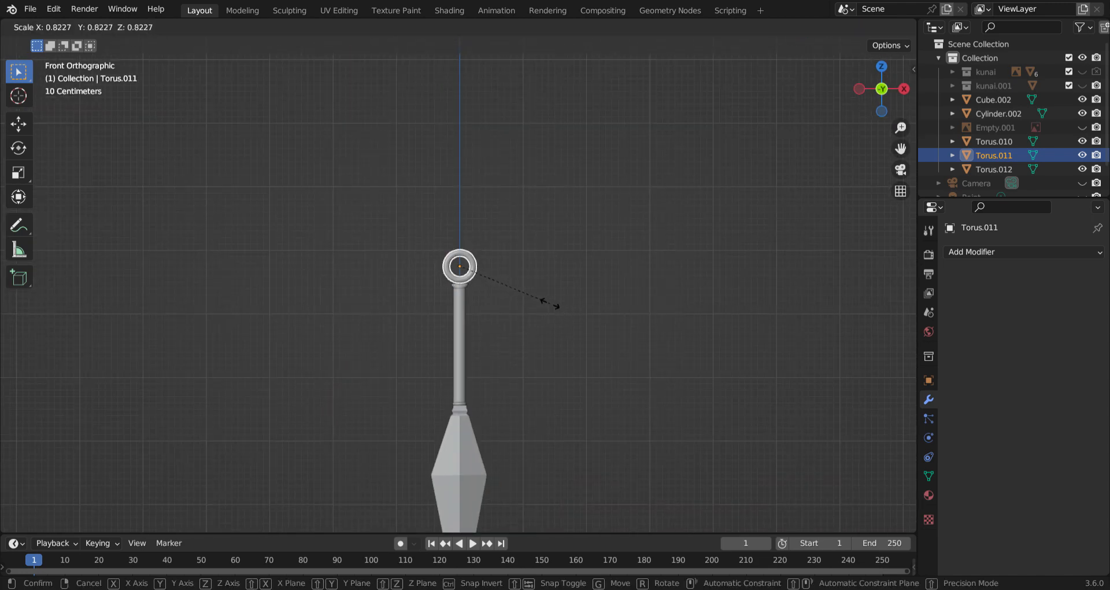
{"action": "left_click", "coordinate": [550, 304]}
Lower the ring along Z until it sits in the collar on top of the handle.
{"action": "scroll", "coordinate": [509, 300], "scroll_direction": "up", "scroll_amount": 2}
{"action": "scroll", "coordinate": [571, 288], "scroll_direction": "up", "scroll_amount": 7}
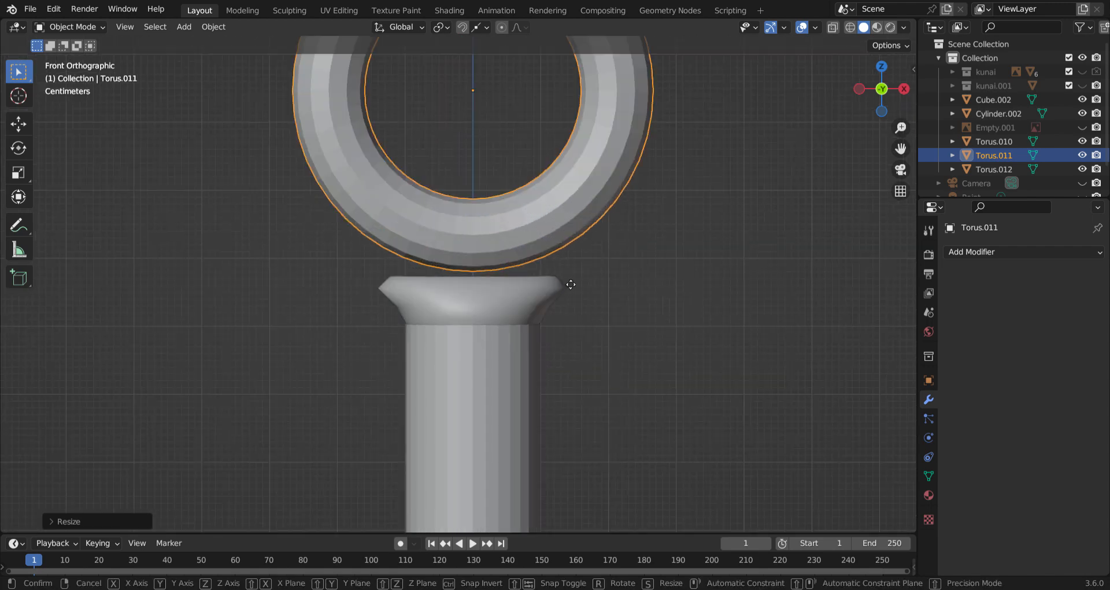
{"action": "key", "text": "z"}
{"action": "middle_click_drag", "start_coordinate": [495, 354], "coordinate": [525, 306]}
Select the collar and scale it down uniformly to suit the smaller ring.
{"action": "left_click", "coordinate": [525, 306]}
{"action": "key", "text": "s"}
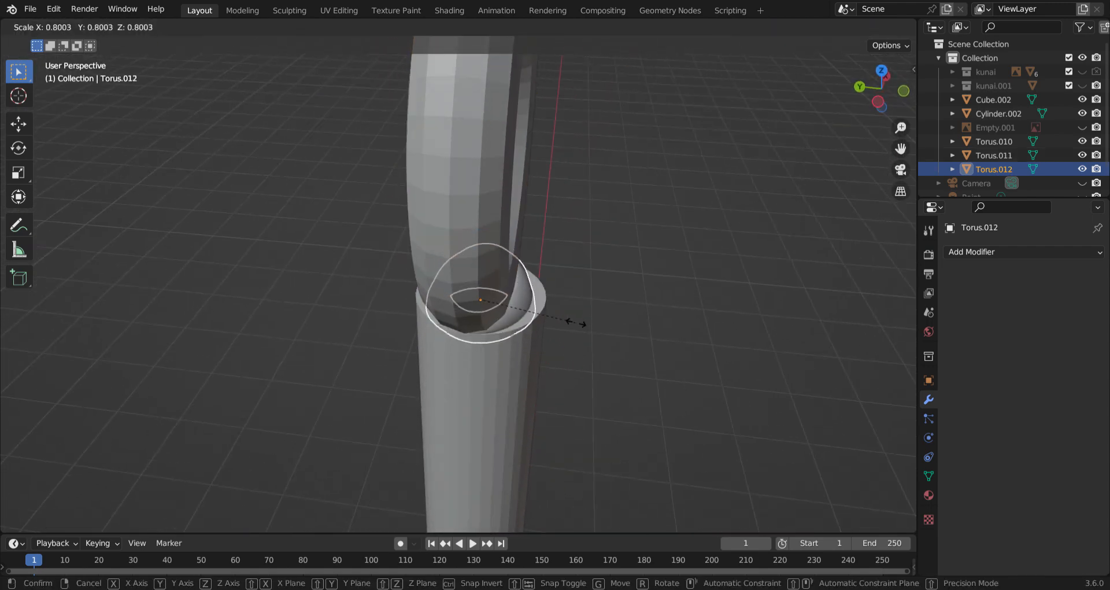
{"action": "left_click", "coordinate": [597, 326]}
{"action": "middle_click_drag", "start_coordinate": [596, 327], "coordinate": [578, 309]}
Raise the collar's inner top edge loop along Z and narrow it along Y so it hugs the ring.
{"action": "key", "text": "Tab"}
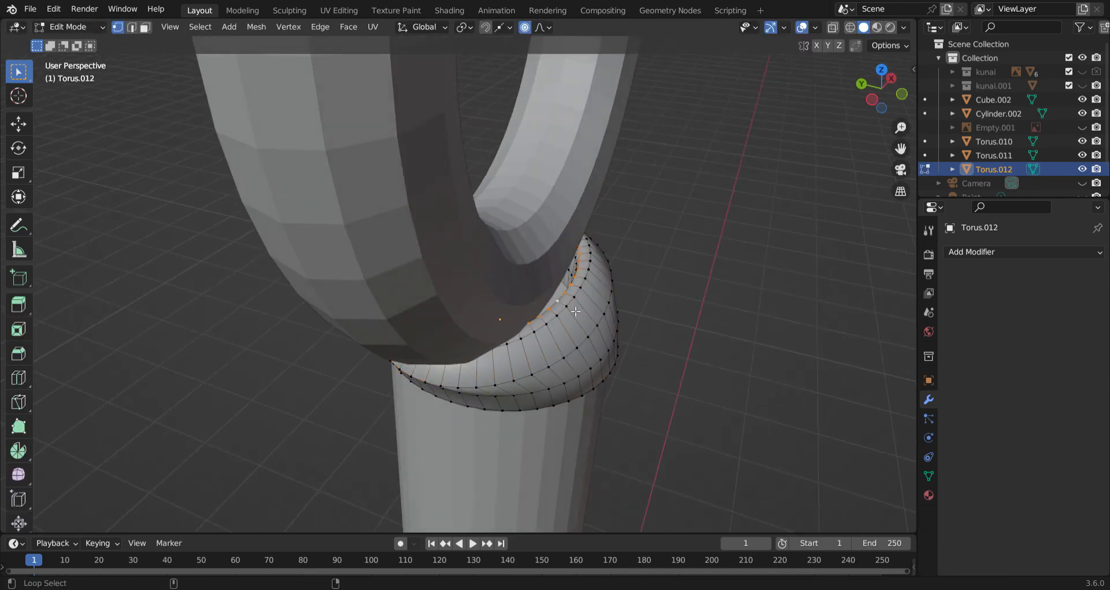
{"action": "left_click", "coordinate": [629, 293]}
{"action": "scroll", "coordinate": [662, 301], "scroll_direction": "down", "scroll_amount": 3}
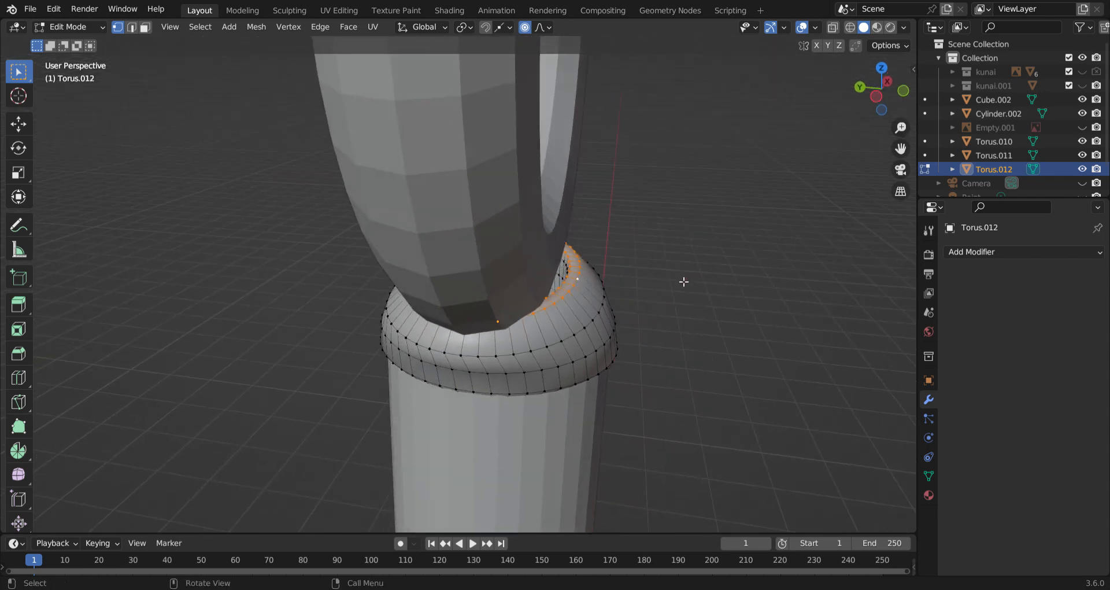
{"action": "key", "text": "g"}
{"action": "key", "text": "z"}
{"action": "left_click", "coordinate": [680, 263]}
{"action": "key", "text": "s"}
{"action": "key", "text": "y"}
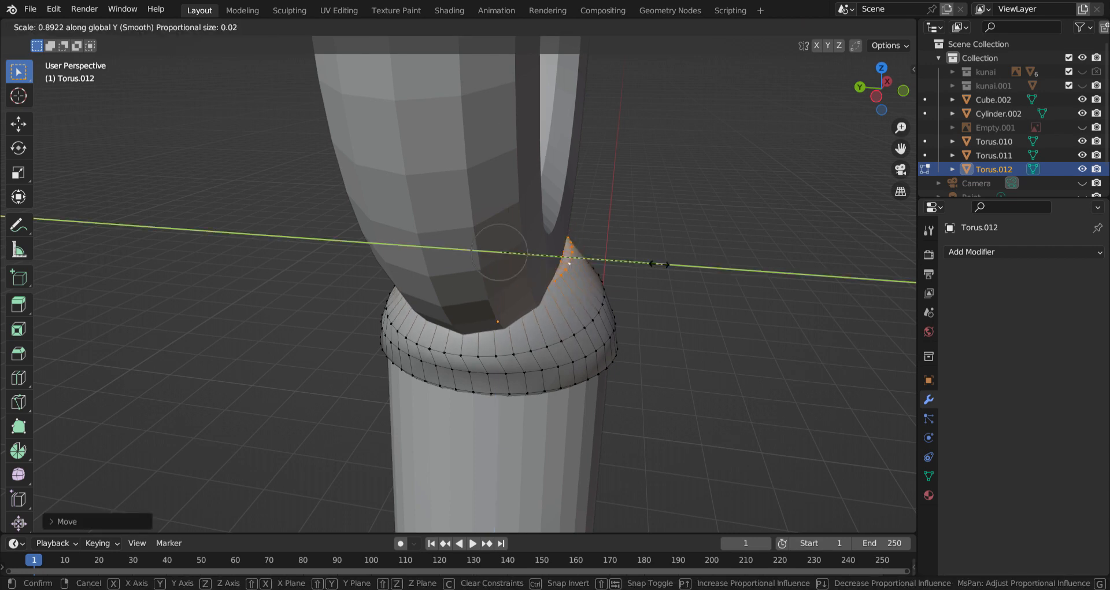
{"action": "left_click", "coordinate": [644, 264]}
Return to Object Mode, deselect the collar, and save the file.
{"action": "middle_click_drag", "start_coordinate": [615, 280], "coordinate": [534, 265]}
{"action": "scroll", "coordinate": [565, 280], "scroll_direction": "down", "scroll_amount": 7}
{"action": "key", "text": "KP_1"}
{"action": "scroll", "coordinate": [565, 281], "scroll_direction": "down", "scroll_amount": 8}
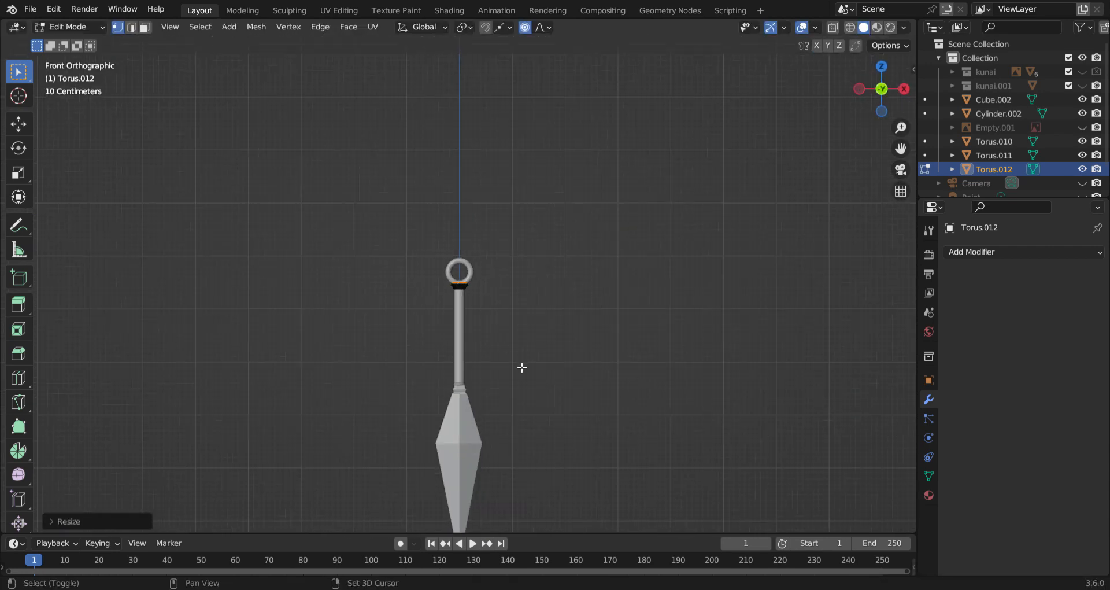
{"action": "middle_click_drag", "start_coordinate": [520, 367], "coordinate": [520, 303], "text": "shift"}
{"action": "scroll", "coordinate": [504, 303], "scroll_direction": "up", "scroll_amount": 3}
{"action": "key", "text": "Tab"}
{"action": "left_click", "coordinate": [543, 286]}
{"action": "scroll", "coordinate": [483, 271], "scroll_direction": "up", "scroll_amount": 3}
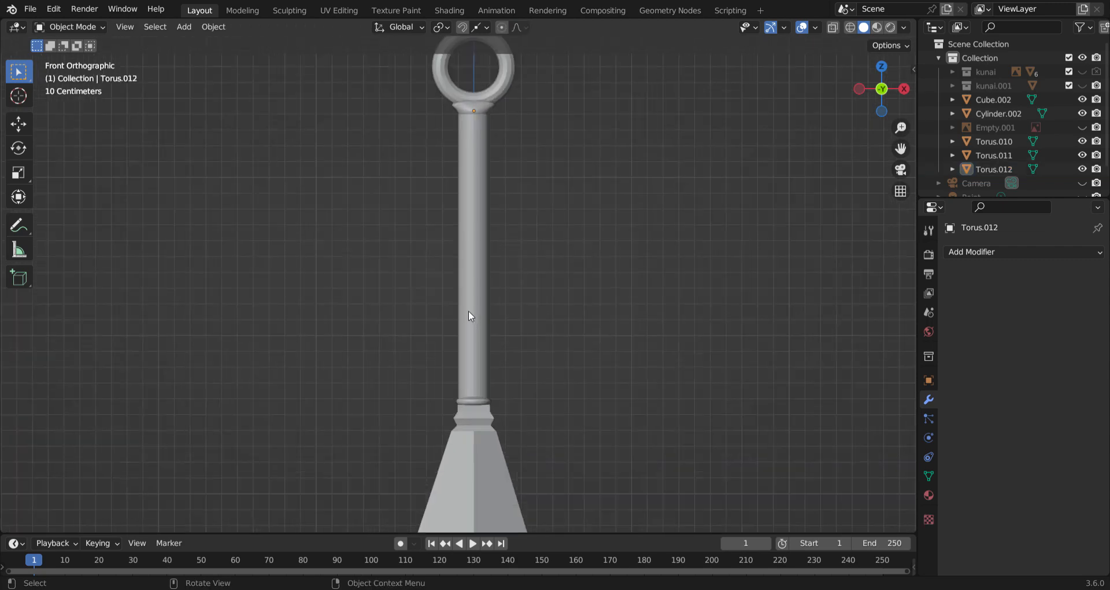
{"action": "scroll", "coordinate": [489, 277], "scroll_direction": "down", "scroll_amount": 3}
{"action": "key", "text": "ctrl+s"}
Select the kunai's blade and rename the object to tip.
{"action": "scroll", "coordinate": [523, 264], "scroll_direction": "up", "scroll_amount": 4}
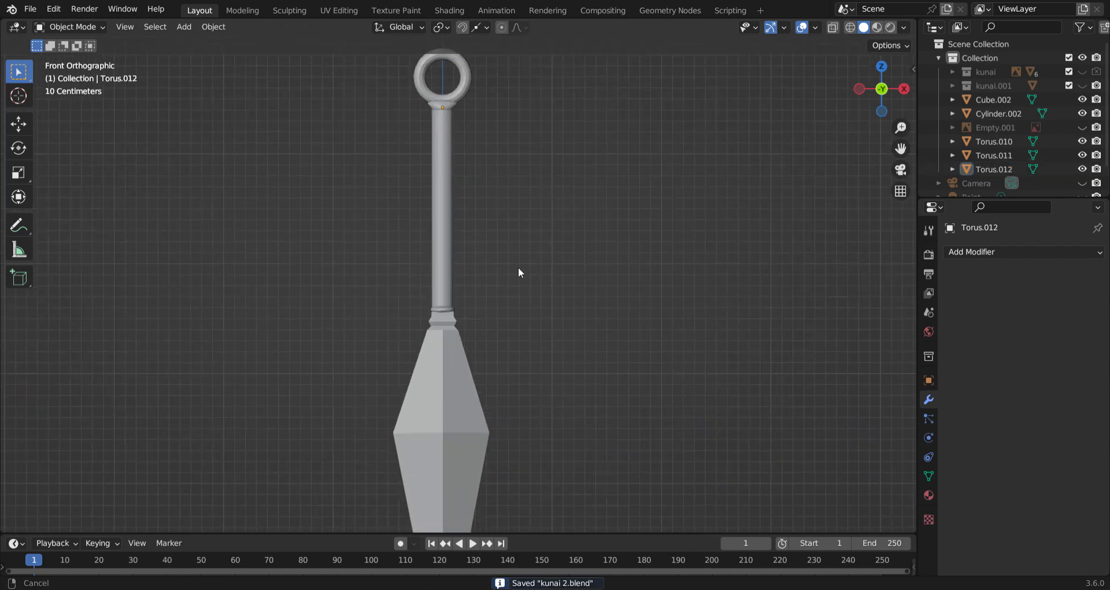
{"action": "middle_click_drag", "start_coordinate": [482, 195], "coordinate": [472, 250]}
{"action": "left_click", "coordinate": [426, 329]}
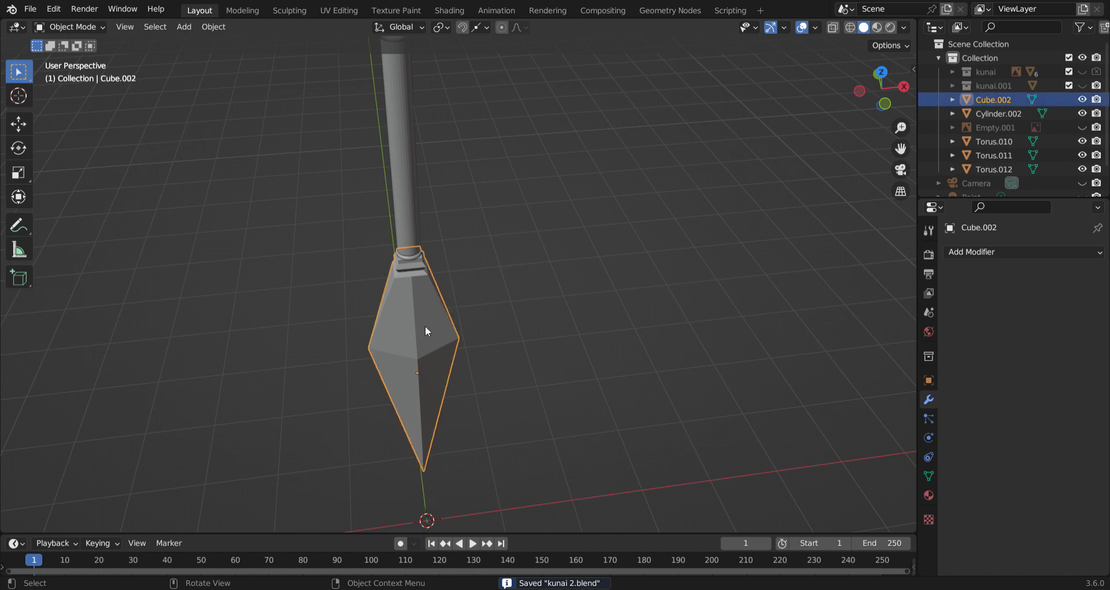
{"action": "left_click", "coordinate": [1007, 104]}
{"action": "type", "text": "tip"}
{"action": "key", "text": "Return"}
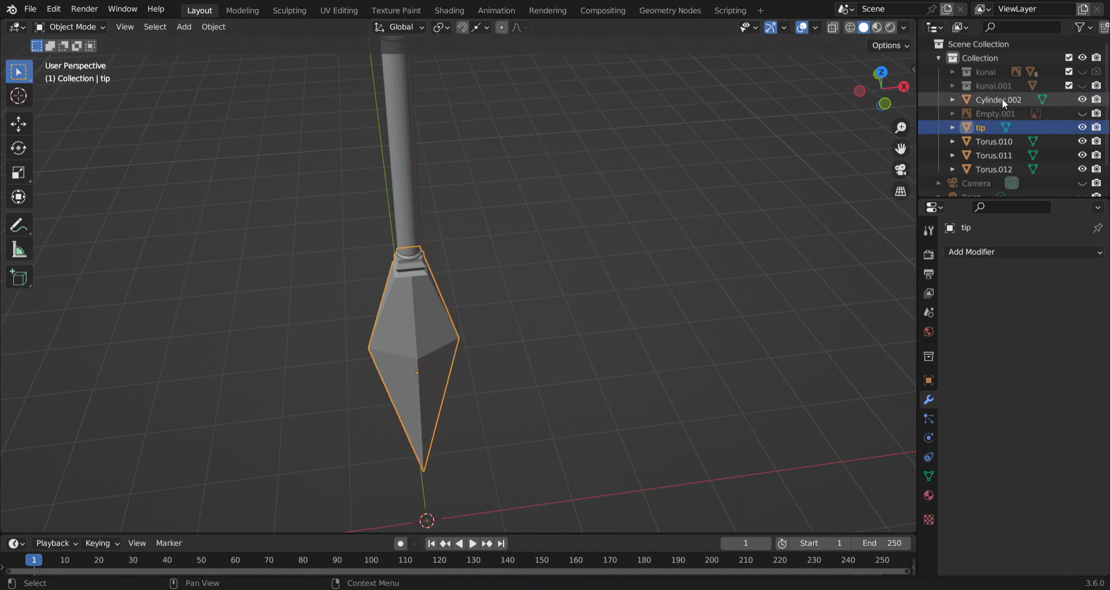
Select the grip cylinder and rename the object to handle.
{"action": "left_click", "coordinate": [414, 170]}
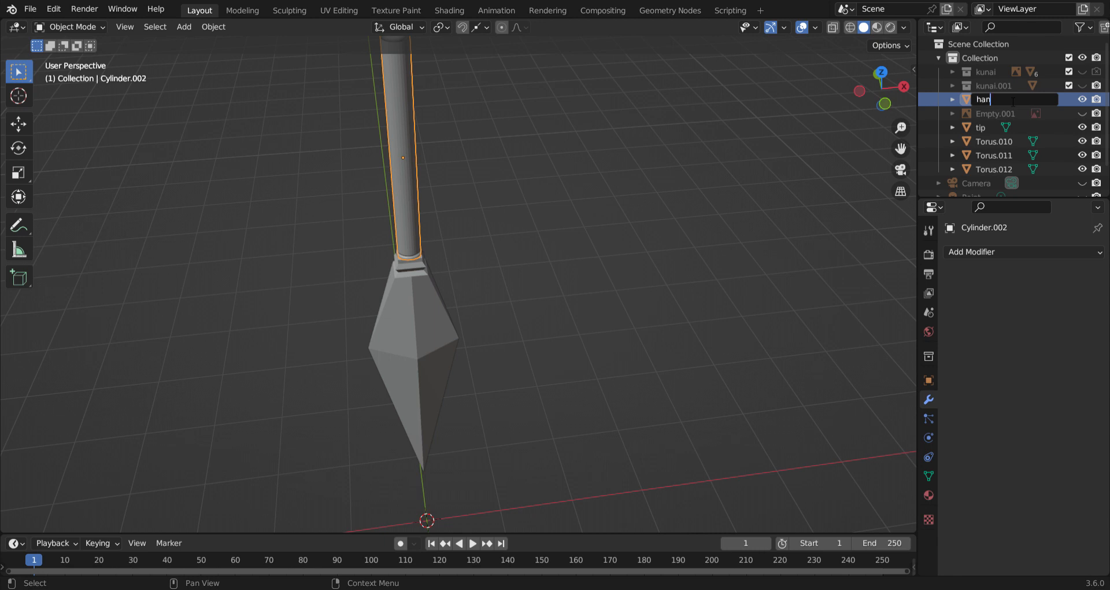
{"action": "left_click", "coordinate": [1013, 102]}
{"action": "type", "text": "handle"}
{"action": "key", "text": "Return"}
Select the handle, ring and both collar toruses together and join them into one object.
{"action": "middle_click_drag", "start_coordinate": [456, 156], "coordinate": [433, 100]}
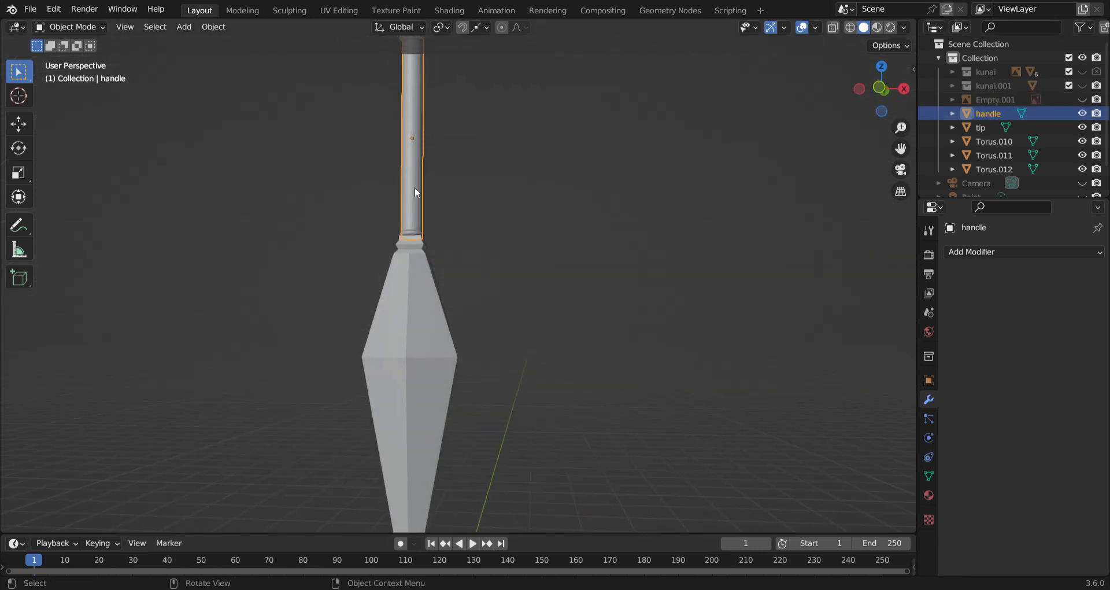
{"action": "scroll", "coordinate": [415, 186], "scroll_direction": "up", "scroll_amount": 3}
{"action": "middle_click_drag", "start_coordinate": [411, 188], "coordinate": [511, 352], "text": "shift"}
{"action": "left_click", "coordinate": [490, 380]}
{"action": "middle_click_drag", "start_coordinate": [561, 240], "coordinate": [576, 395], "text": "shift"}
{"action": "left_click_drag", "start_coordinate": [414, 132], "coordinate": [581, 209]}
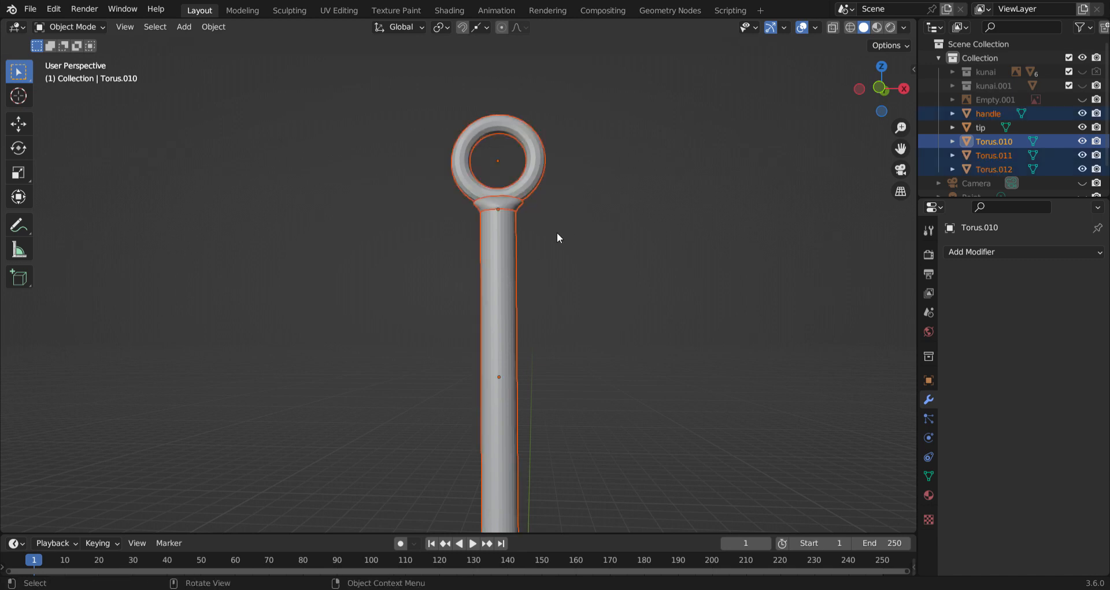
{"action": "key", "text": "ctrl+j"}
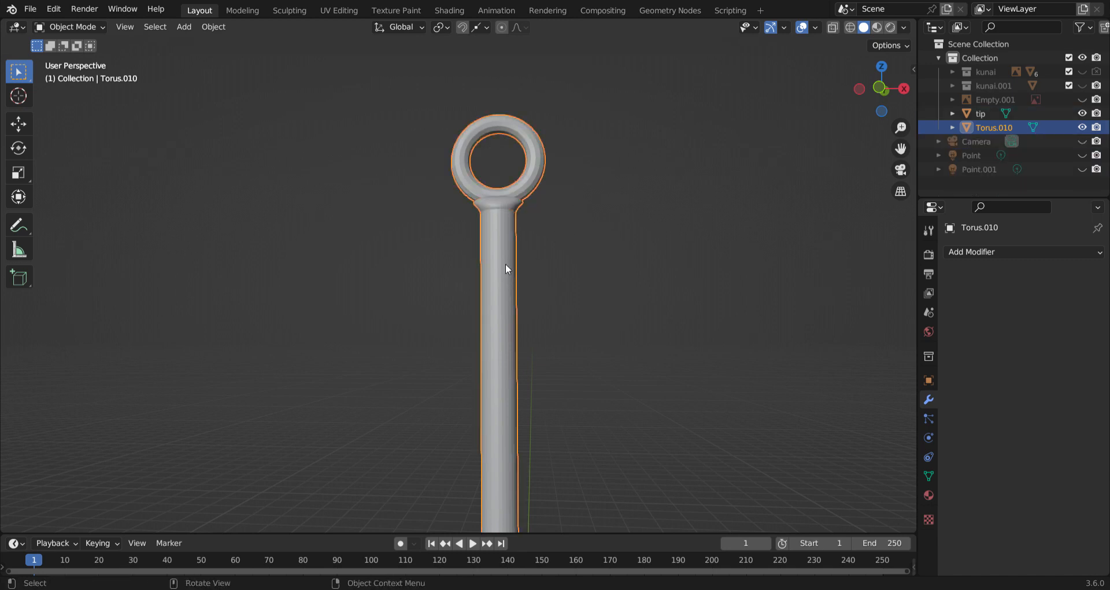
Apply Shade Smooth to the joined handle object.
{"action": "scroll", "coordinate": [505, 263], "scroll_direction": "up", "scroll_amount": 4}
{"action": "right_click", "coordinate": [514, 226]}
{"action": "left_click", "coordinate": [554, 224]}
{"action": "scroll", "coordinate": [555, 260], "scroll_direction": "down", "scroll_amount": 4}
Select the tip and apply the Poliigon MetalGalvanizedSteel material at 4K.
{"action": "scroll", "coordinate": [479, 300], "scroll_direction": "up", "scroll_amount": 6}
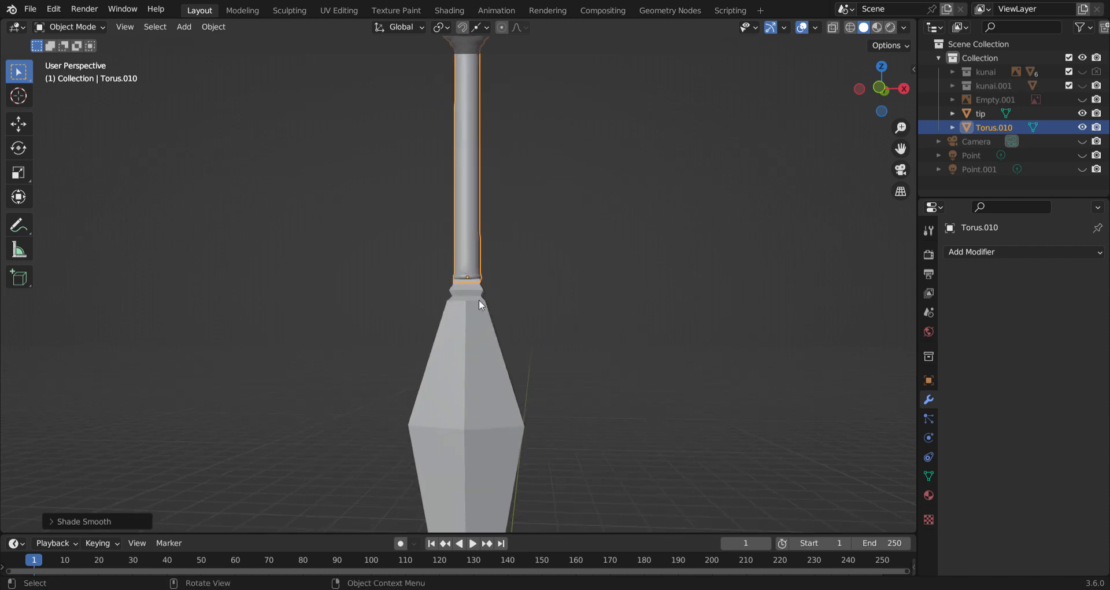
{"action": "left_click", "coordinate": [505, 293]}
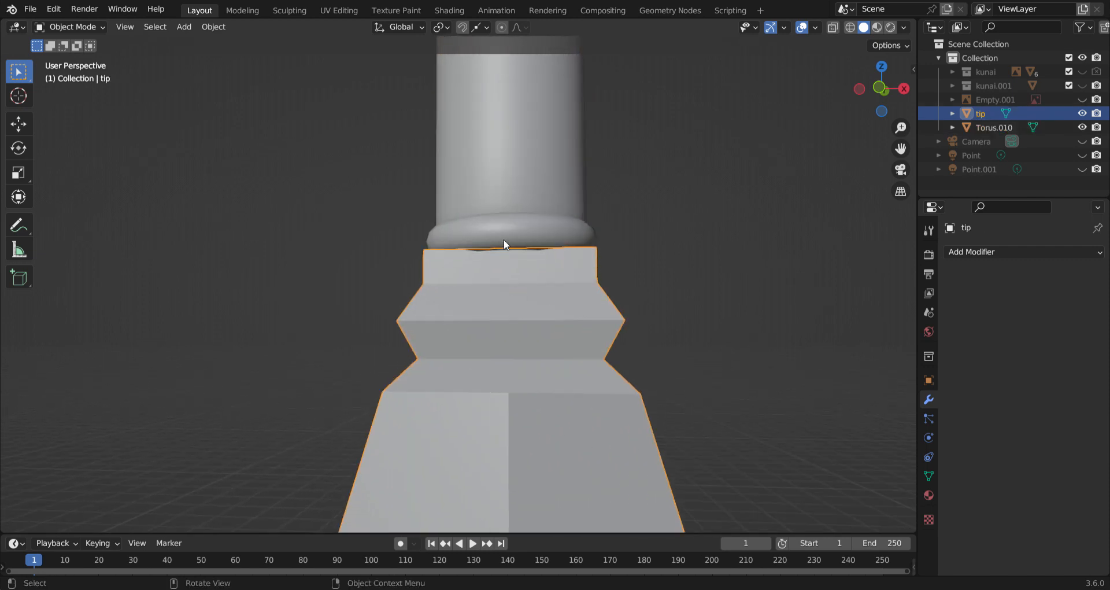
{"action": "scroll", "coordinate": [522, 314], "scroll_direction": "down", "scroll_amount": 6}
{"action": "key", "text": "n"}
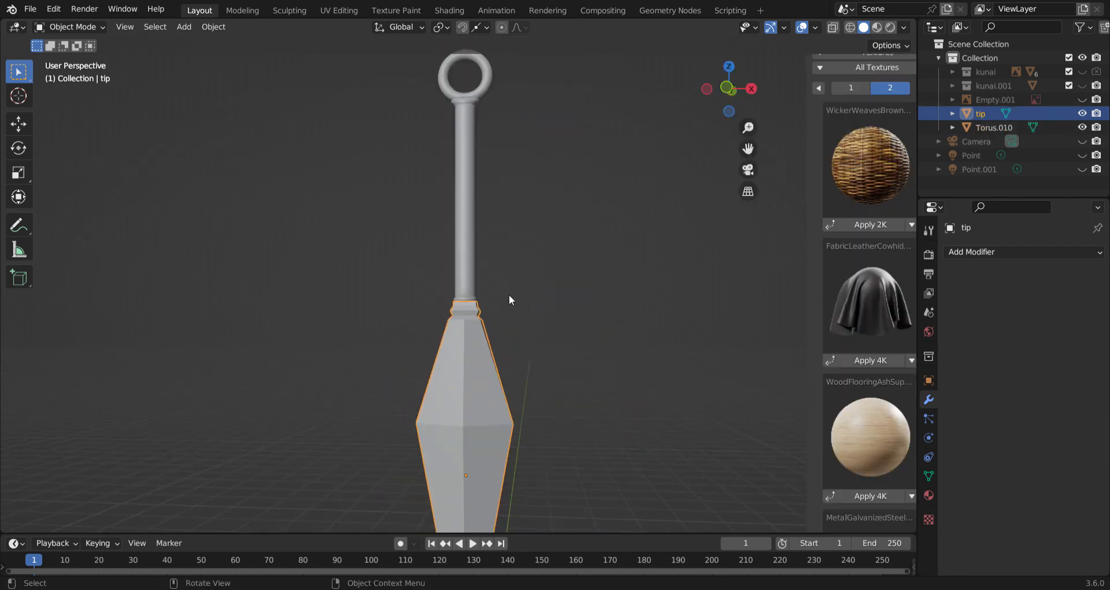
{"action": "scroll", "coordinate": [827, 252], "scroll_direction": "up", "scroll_amount": 2}
{"action": "scroll", "coordinate": [838, 249], "scroll_direction": "down", "scroll_amount": 5}
{"action": "scroll", "coordinate": [838, 248], "scroll_direction": "down", "scroll_amount": 2}
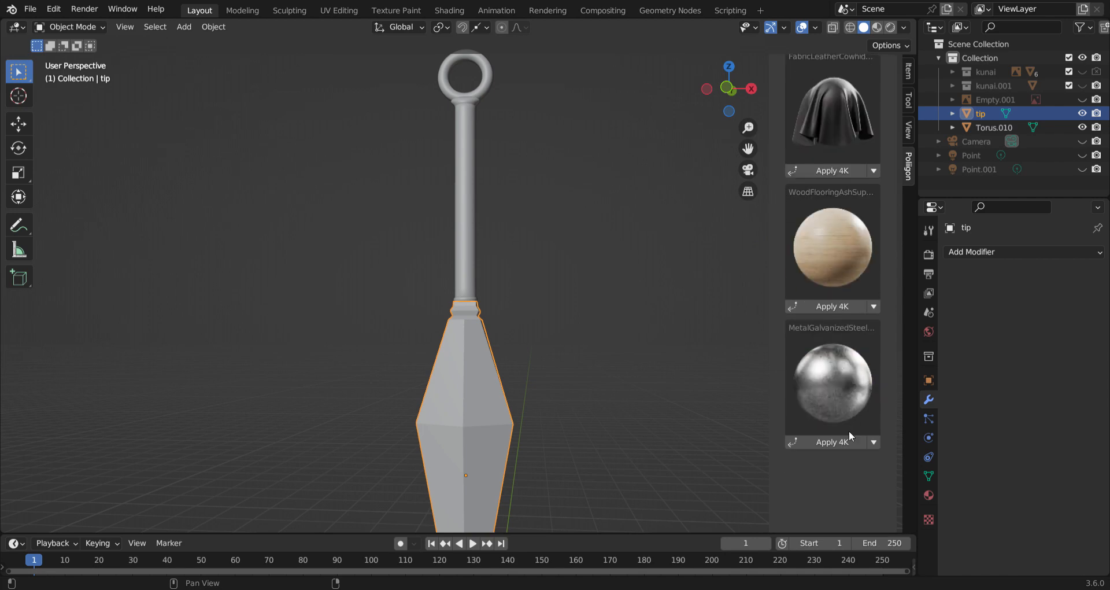
{"action": "left_click", "coordinate": [844, 442]}
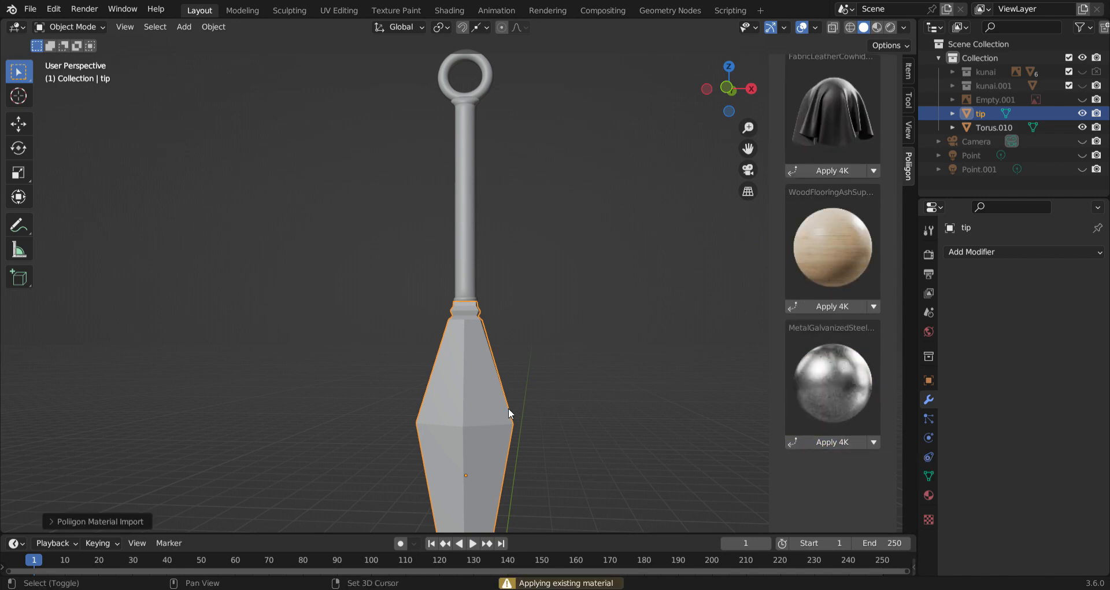
Switch the viewport to Material Preview shading and inspect the metal on the tip.
{"action": "scroll", "coordinate": [497, 399], "scroll_direction": "up", "scroll_amount": 4}
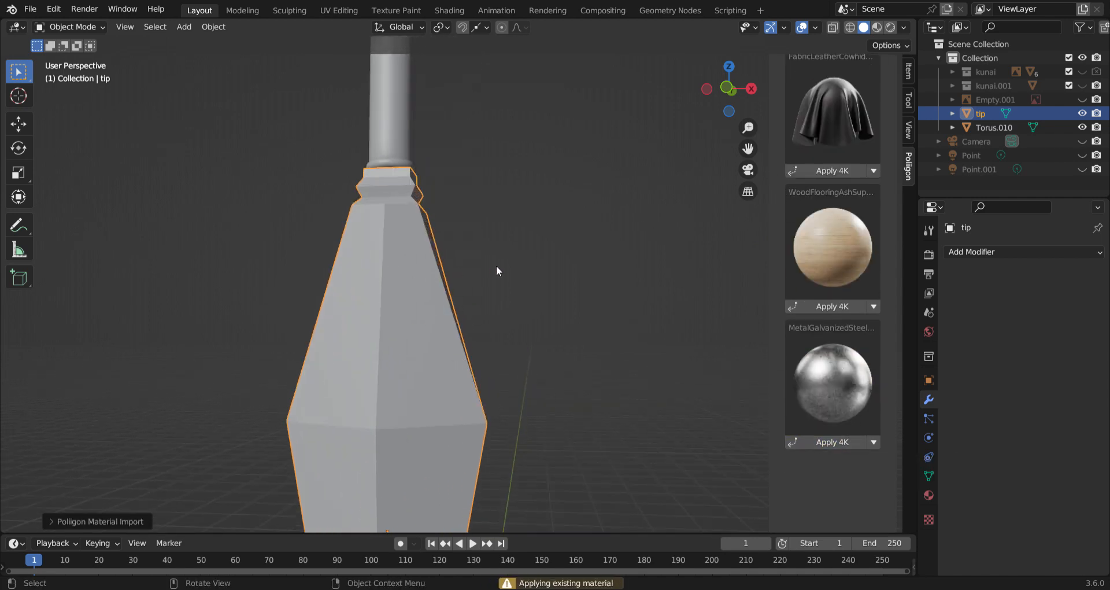
{"action": "key", "text": "z"}
{"action": "left_click", "coordinate": [506, 345]}
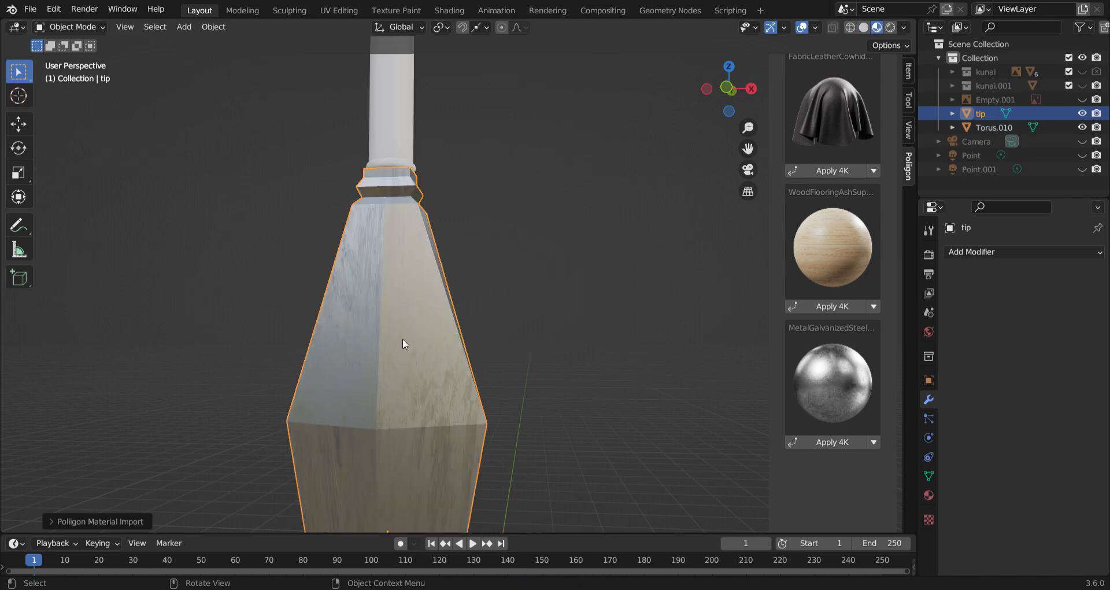
{"action": "middle_click_drag", "start_coordinate": [404, 343], "coordinate": [498, 383]}
Select the joined handle and apply the Poliigon MetalSteelBrushed001 material at 4K.
{"action": "left_click", "coordinate": [438, 129]}
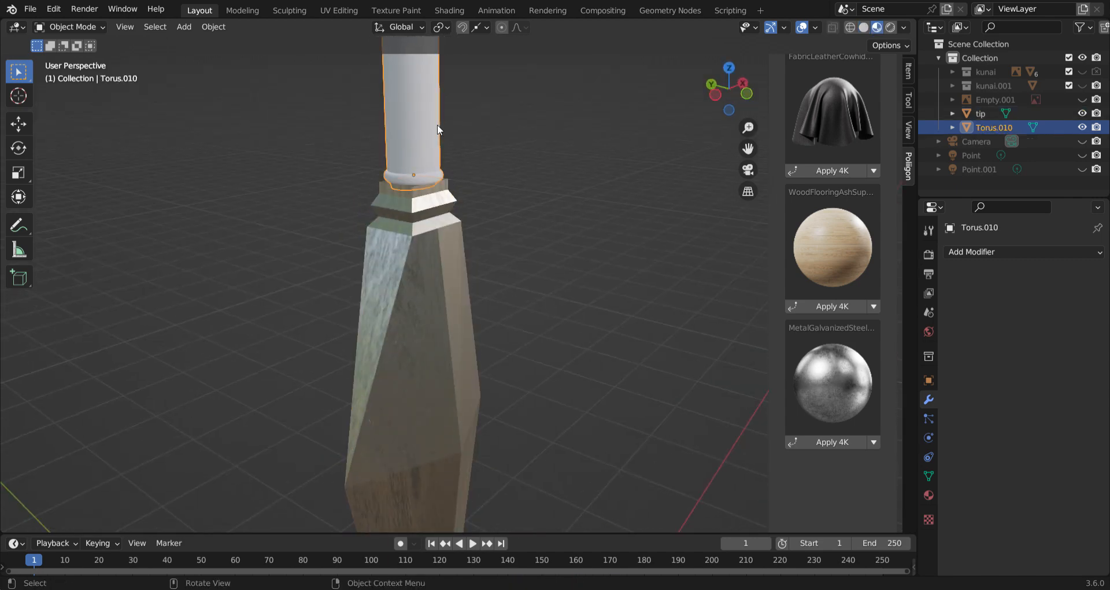
{"action": "middle_click_drag", "start_coordinate": [536, 86], "coordinate": [572, 297], "text": "shift"}
{"action": "scroll", "coordinate": [819, 207], "scroll_direction": "up", "scroll_amount": 11}
{"action": "left_click", "coordinate": [812, 175]}
{"action": "scroll", "coordinate": [813, 272], "scroll_direction": "down", "scroll_amount": 7}
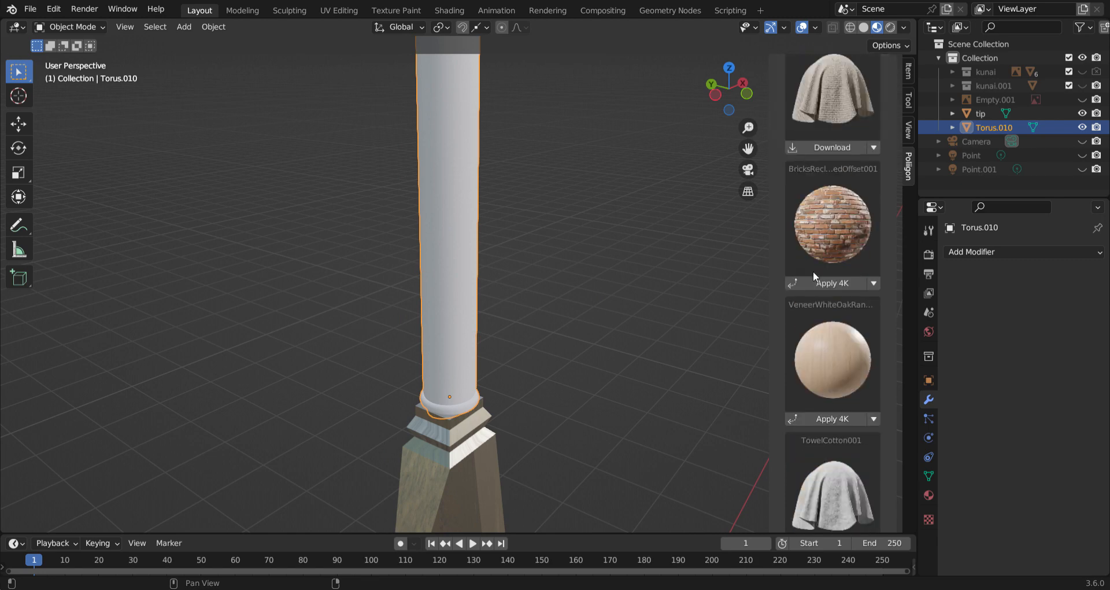
{"action": "scroll", "coordinate": [813, 272], "scroll_direction": "down", "scroll_amount": 15}
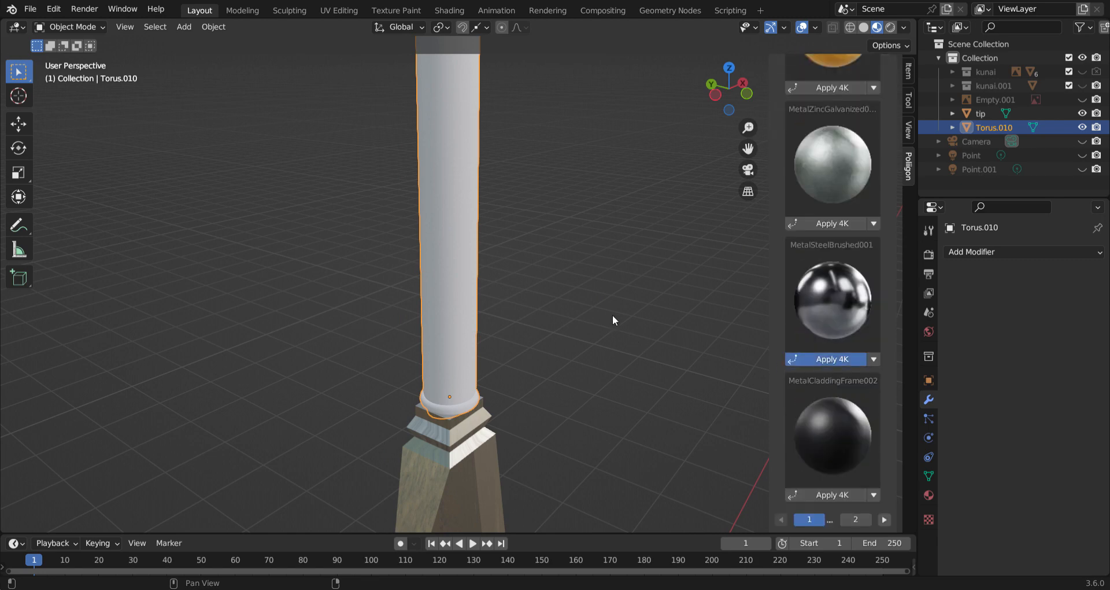
{"action": "scroll", "coordinate": [570, 266], "scroll_direction": "up", "scroll_amount": 3}
{"action": "middle_click_drag", "start_coordinate": [524, 228], "coordinate": [495, 246]}
{"action": "scroll", "coordinate": [433, 241], "scroll_direction": "down", "scroll_amount": 4}
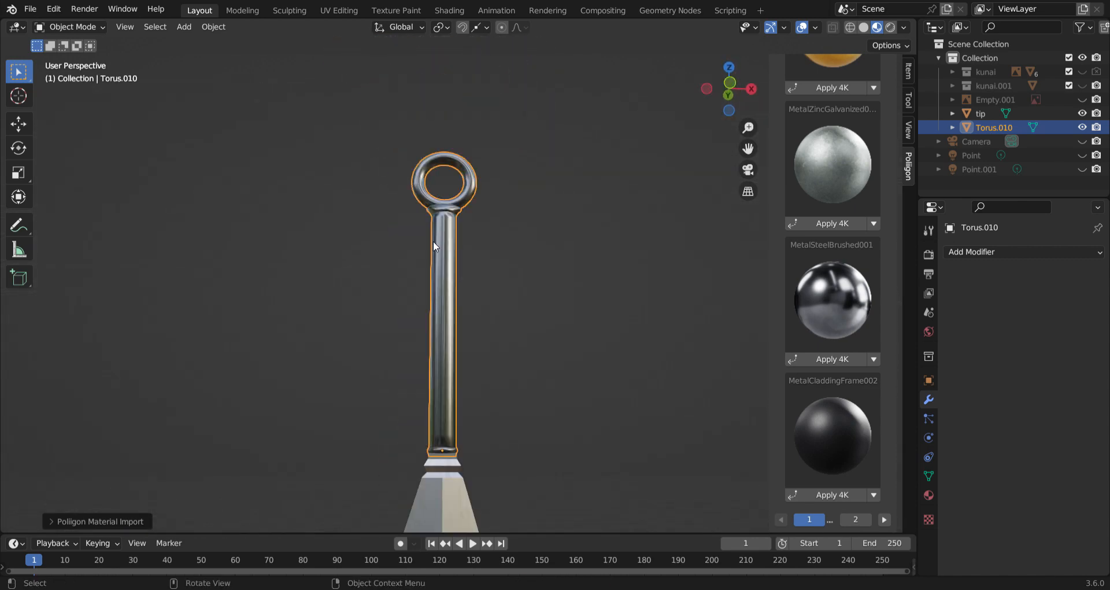
Rename the joined Torus.010 object as handle.
{"action": "double_click", "coordinate": [995, 127]}
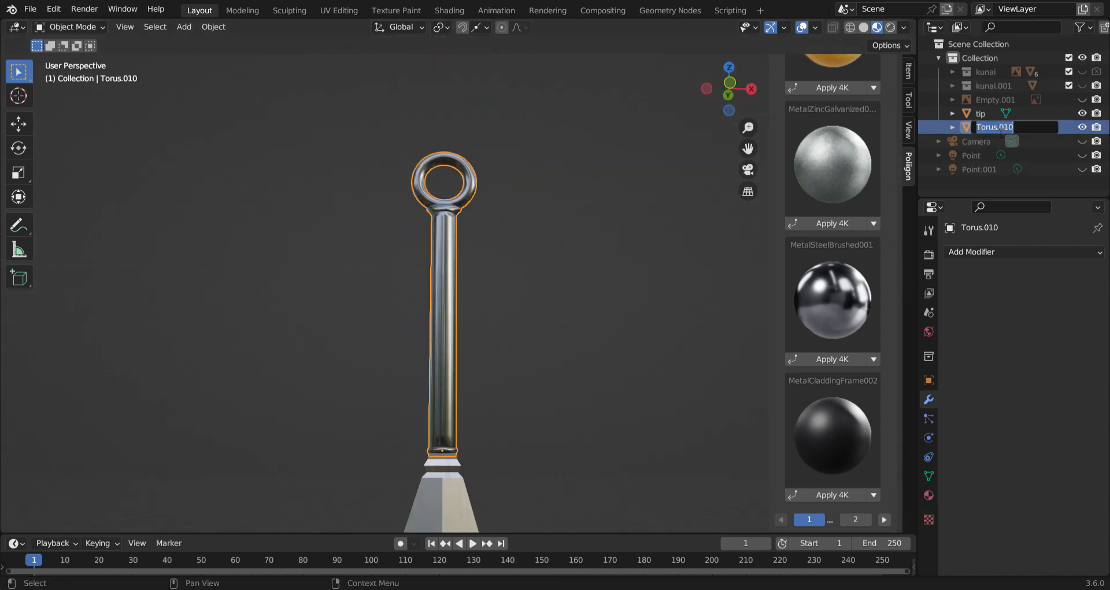
{"action": "type", "text": "handle"}
{"action": "key", "text": "Return"}
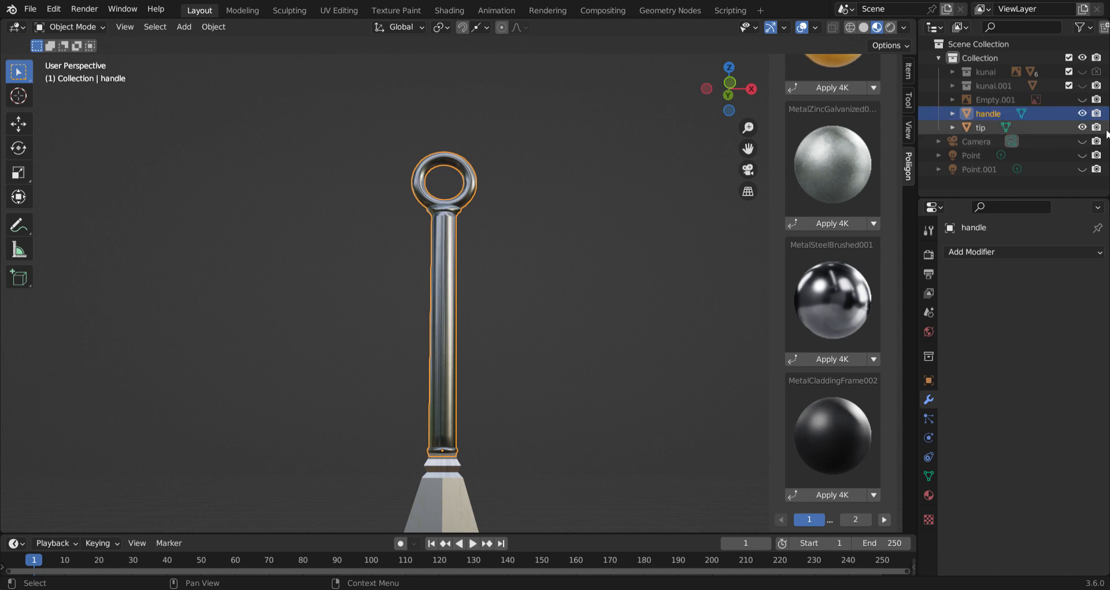
Check which parts belong to the tip and the handle by hiding and showing each object in turn.
{"action": "left_click", "coordinate": [1082, 127]}
{"action": "left_click", "coordinate": [1083, 127]}
{"action": "left_click", "coordinate": [1082, 113]}
{"action": "left_click", "coordinate": [1082, 113]}
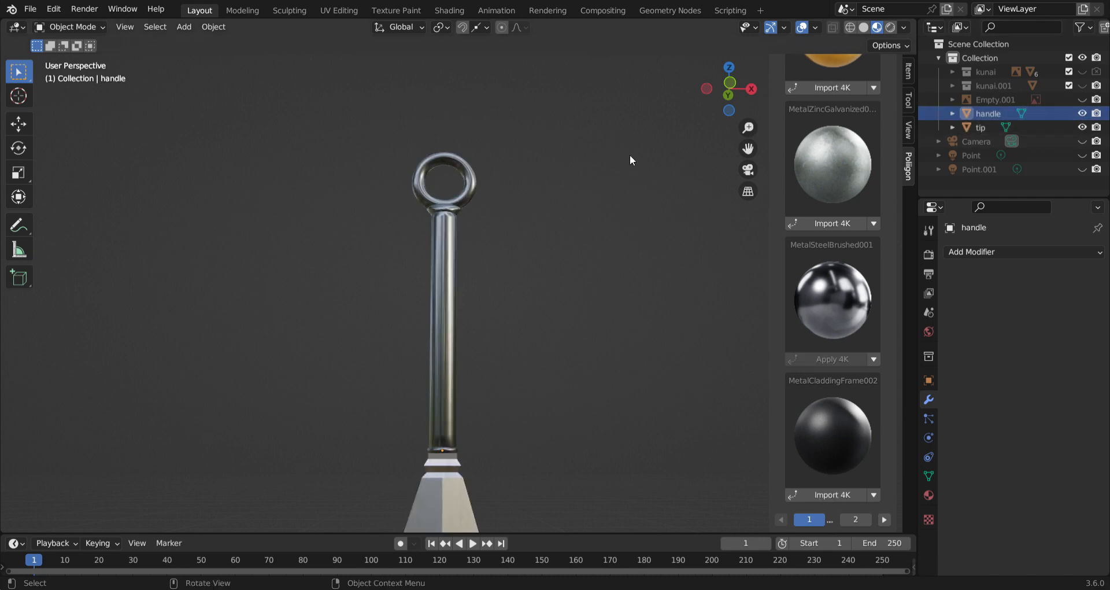
Add a cylinder, raise it along Z to the middle of the handle, and scale it down to slightly wider than the shaft.
{"action": "key", "text": "n"}
{"action": "key", "text": "KP_1"}
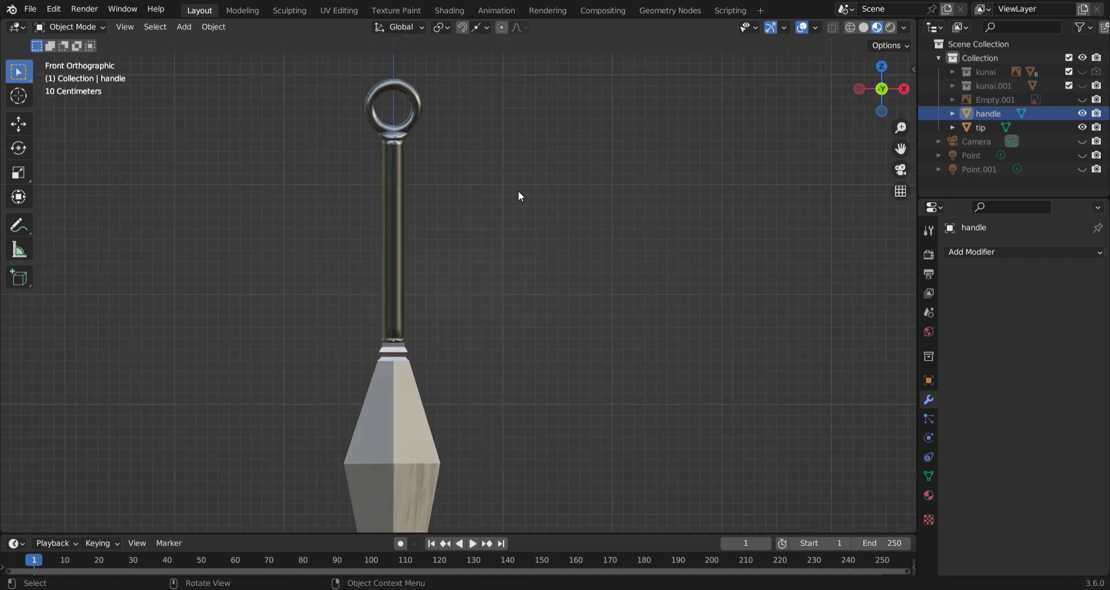
{"action": "key", "text": "shift+a"}
{"action": "mouse_move", "coordinate": [518, 191]}
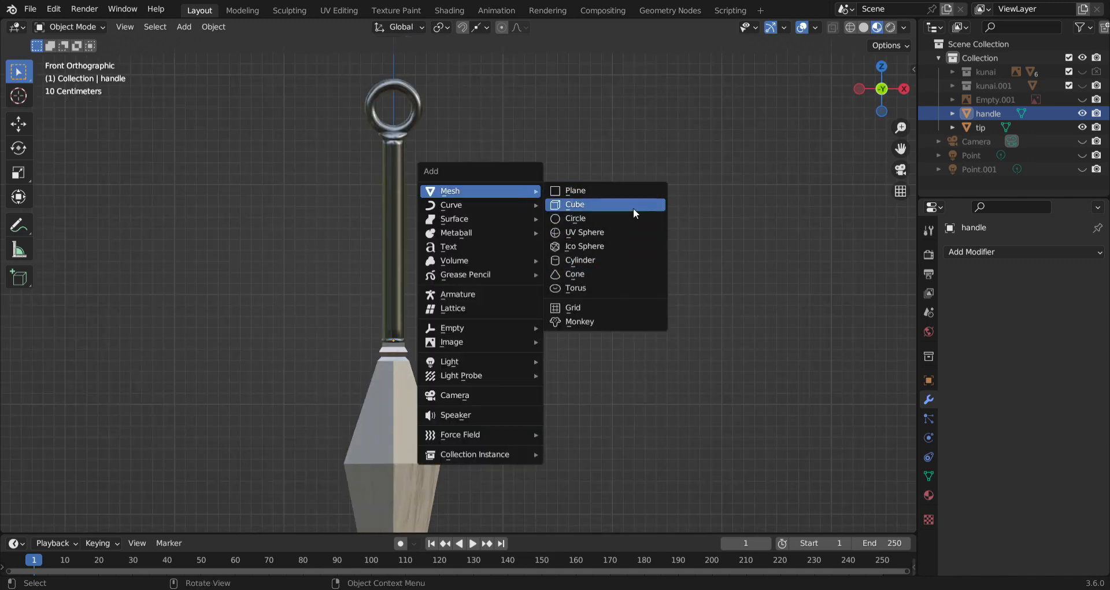
{"action": "left_click", "coordinate": [630, 260]}
{"action": "key", "text": "g"}
{"action": "key", "text": "z"}
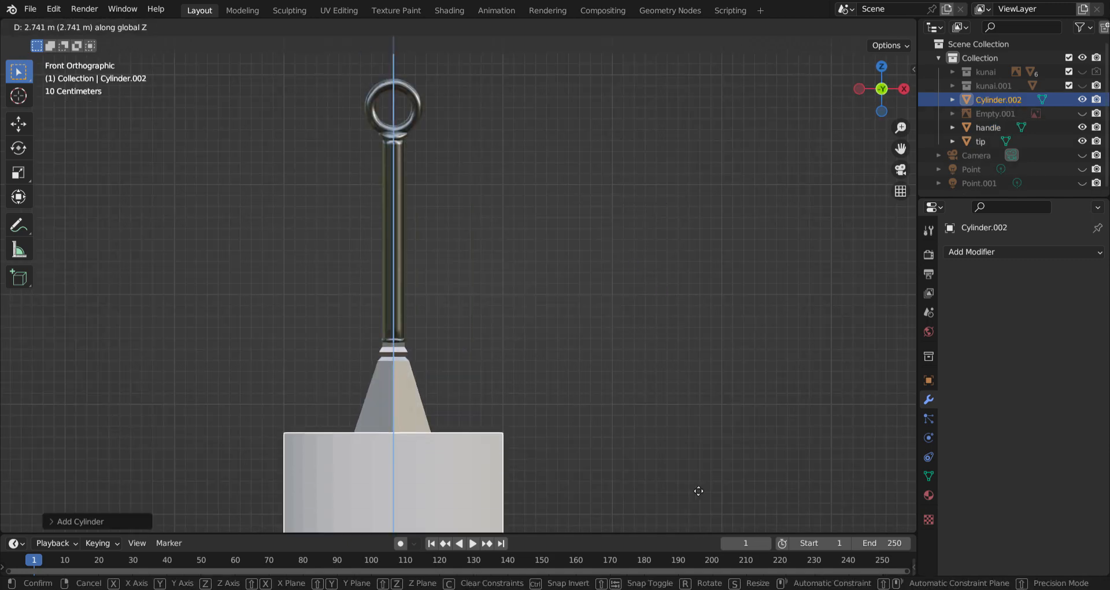
{"action": "left_click", "coordinate": [729, 184]}
{"action": "key", "text": "s"}
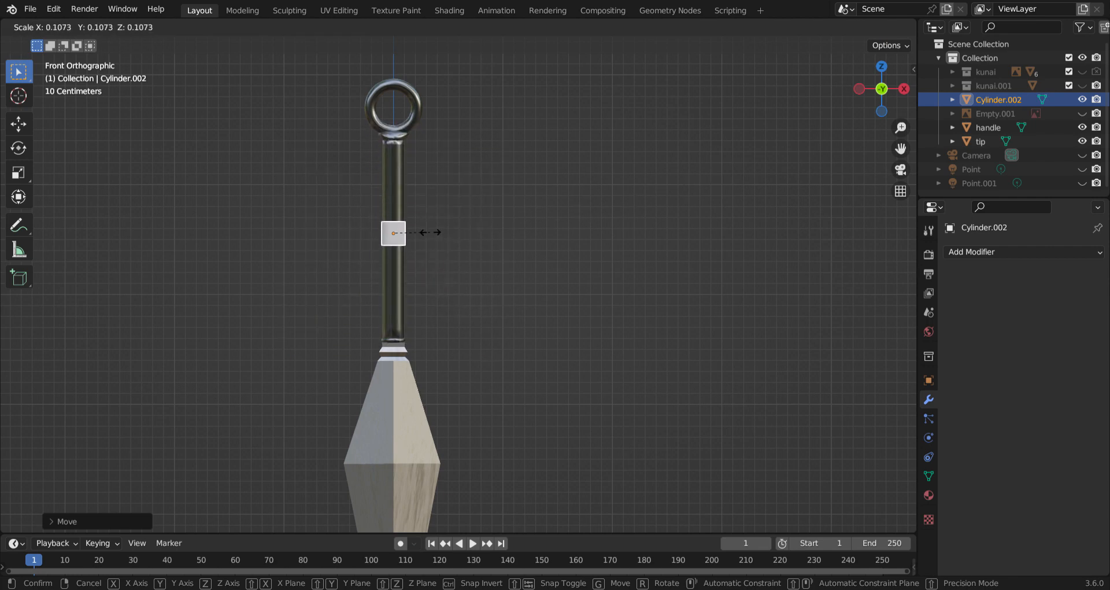
{"action": "left_click", "coordinate": [426, 231]}
Fit the cylinder closely around the shaft, stretching and shifting it along Z so it covers most of the handle as a grip sleeve.
{"action": "scroll", "coordinate": [372, 253], "scroll_direction": "up", "scroll_amount": 7}
{"action": "middle_click_drag", "start_coordinate": [521, 379], "coordinate": [560, 405], "text": "shift"}
{"action": "key", "text": "s"}
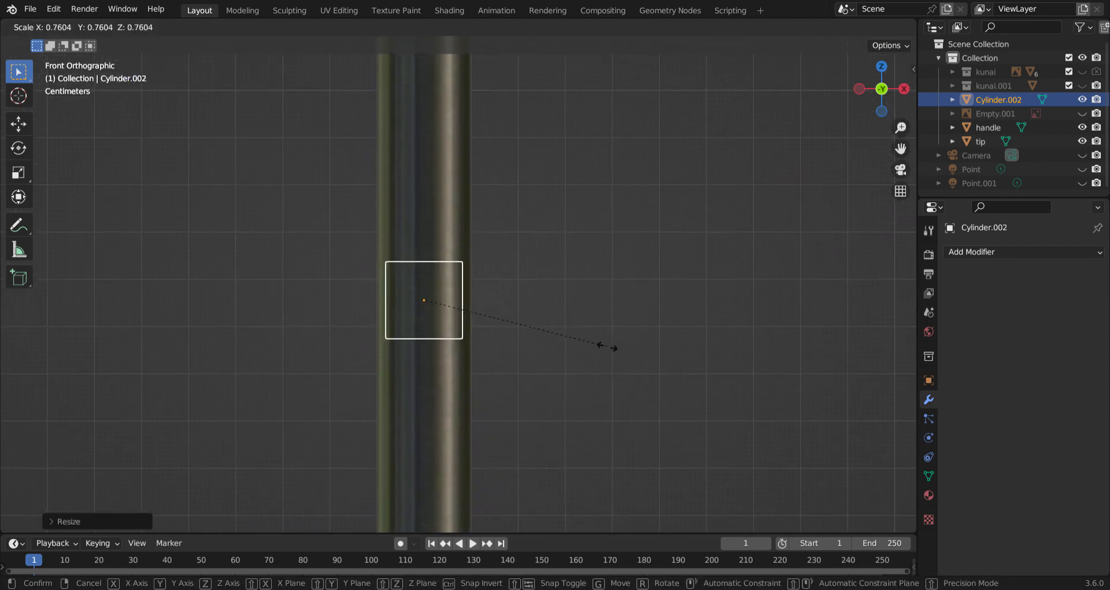
{"action": "right_click", "coordinate": [656, 363]}
{"action": "scroll", "coordinate": [657, 358], "scroll_direction": "down", "scroll_amount": 6}
{"action": "key", "text": "s"}
{"action": "key", "text": "z"}
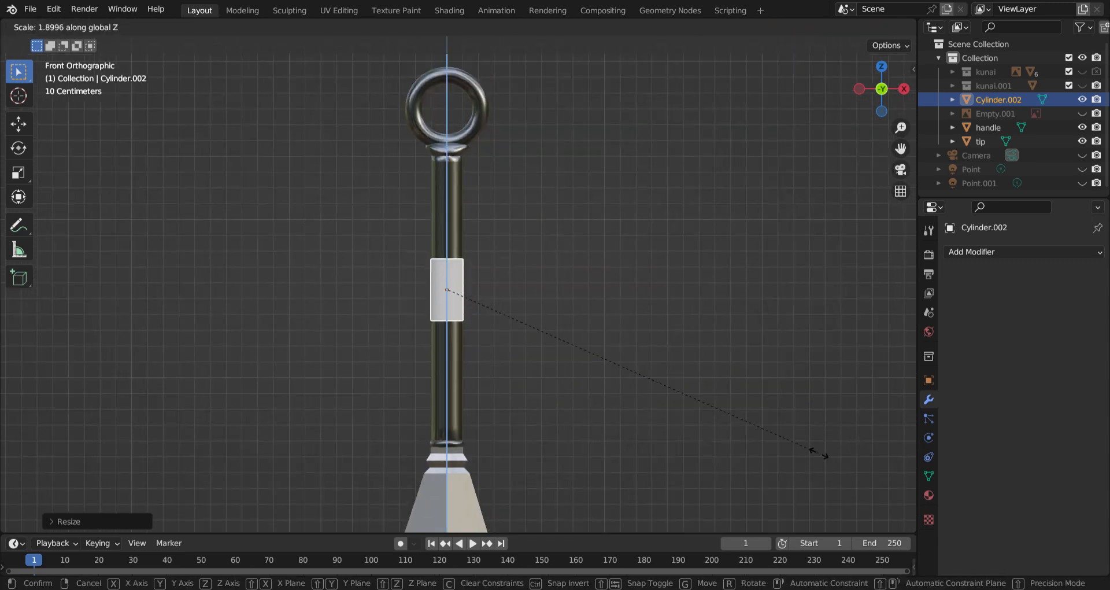
{"action": "left_click", "coordinate": [33, 390]}
{"action": "key", "text": "g"}
{"action": "key", "text": "z"}
{"action": "left_click", "coordinate": [39, 398]}
{"action": "scroll", "coordinate": [356, 264], "scroll_direction": "up", "scroll_amount": 5}
{"action": "scroll", "coordinate": [502, 241], "scroll_direction": "down", "scroll_amount": 6}
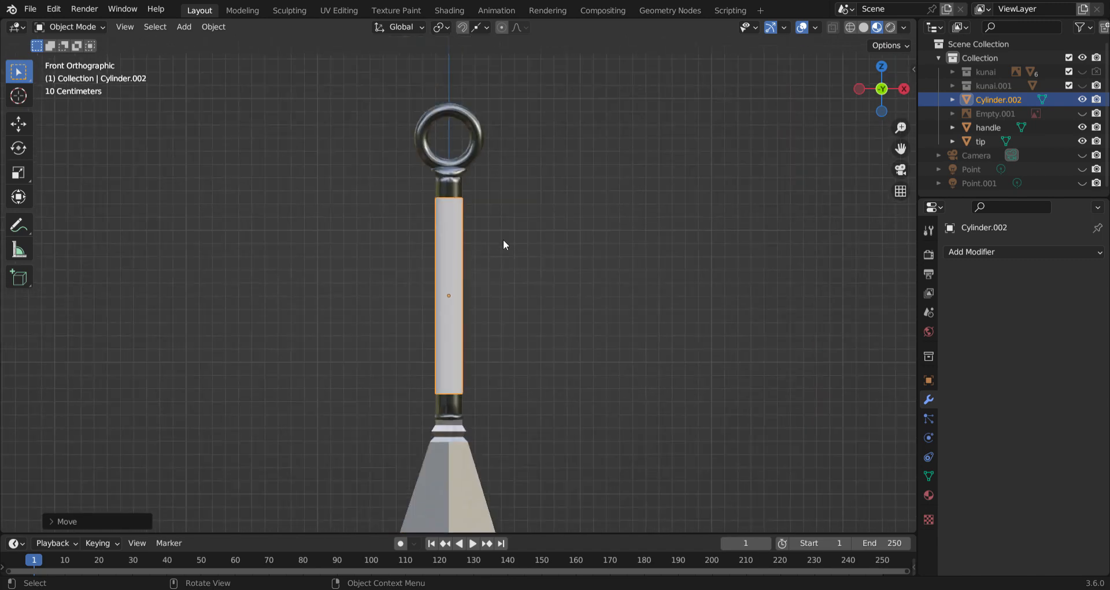
Add a torus, raise it along Z to the grip sleeve, and scale it down to a ring slightly wider than the sleeve.
{"action": "key", "text": "shift+a"}
{"action": "left_click", "coordinate": [606, 336]}
{"action": "key", "text": "g"}
{"action": "key", "text": "z"}
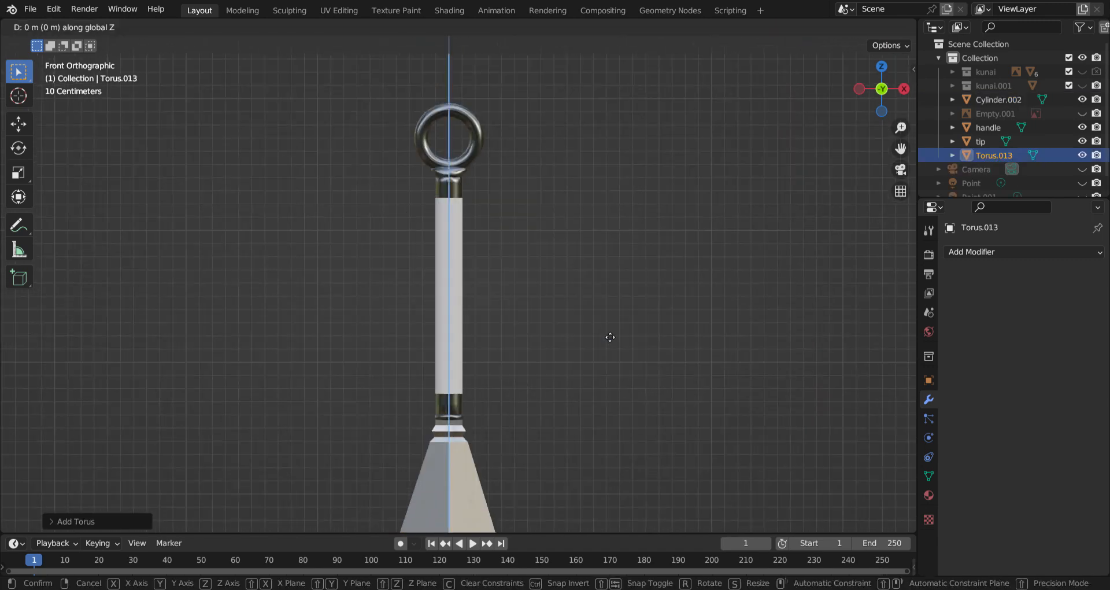
{"action": "left_click", "coordinate": [664, 384]}
{"action": "key", "text": "s"}
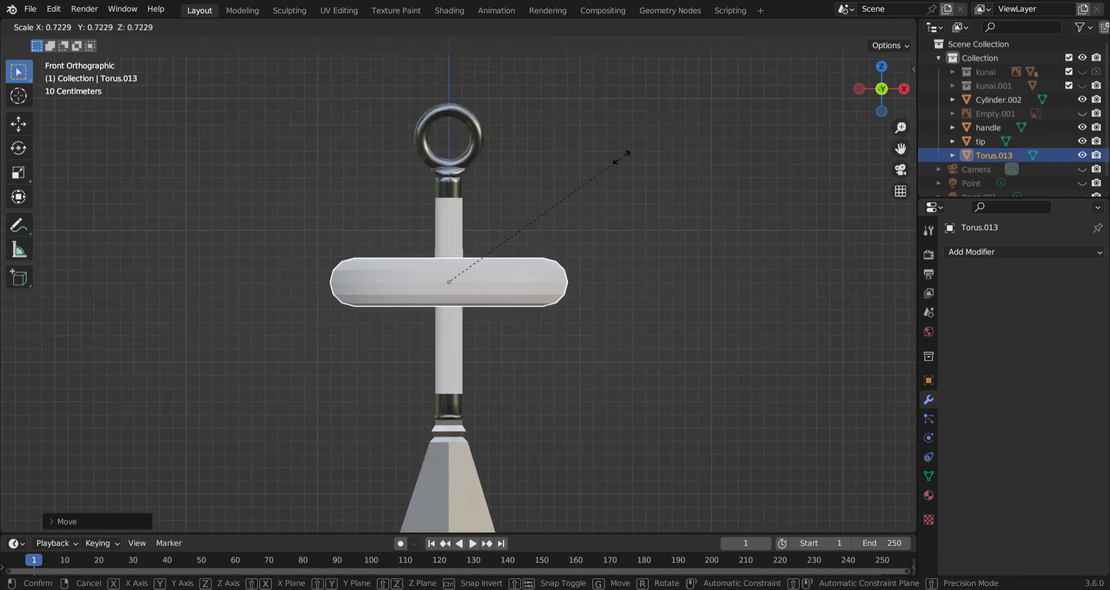
{"action": "left_click", "coordinate": [475, 257]}
{"action": "scroll", "coordinate": [514, 230], "scroll_direction": "up", "scroll_amount": 5}
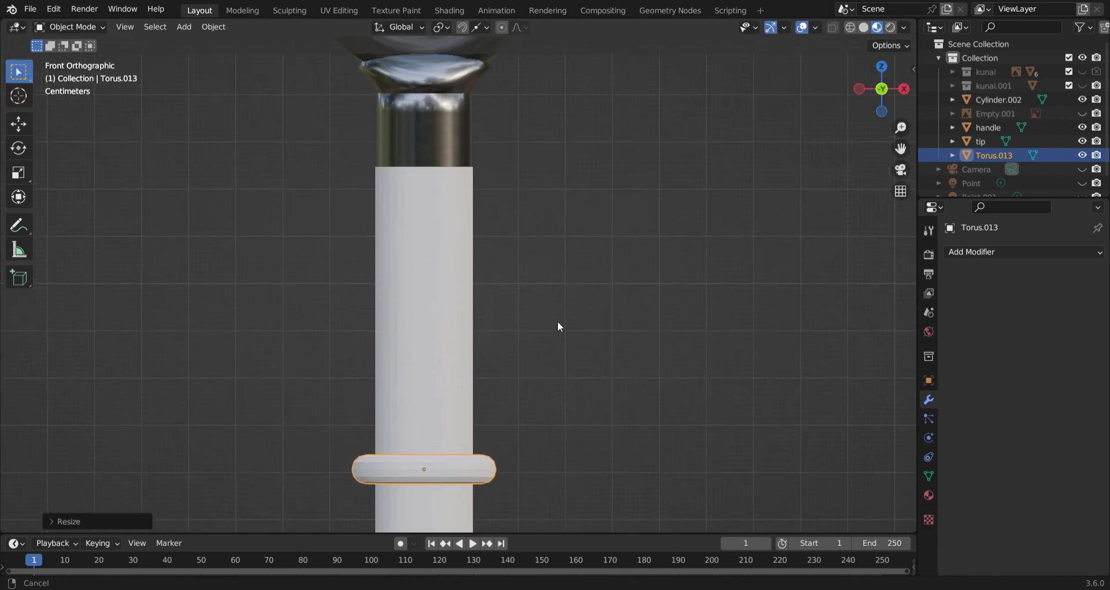
Move the torus along Z to the grip sleeve's upper end and shrink it to fit closely around the sleeve.
{"action": "key", "text": "shift+g"}
{"action": "key", "text": "Escape"}
{"action": "key", "text": "g"}
{"action": "key", "text": "z"}
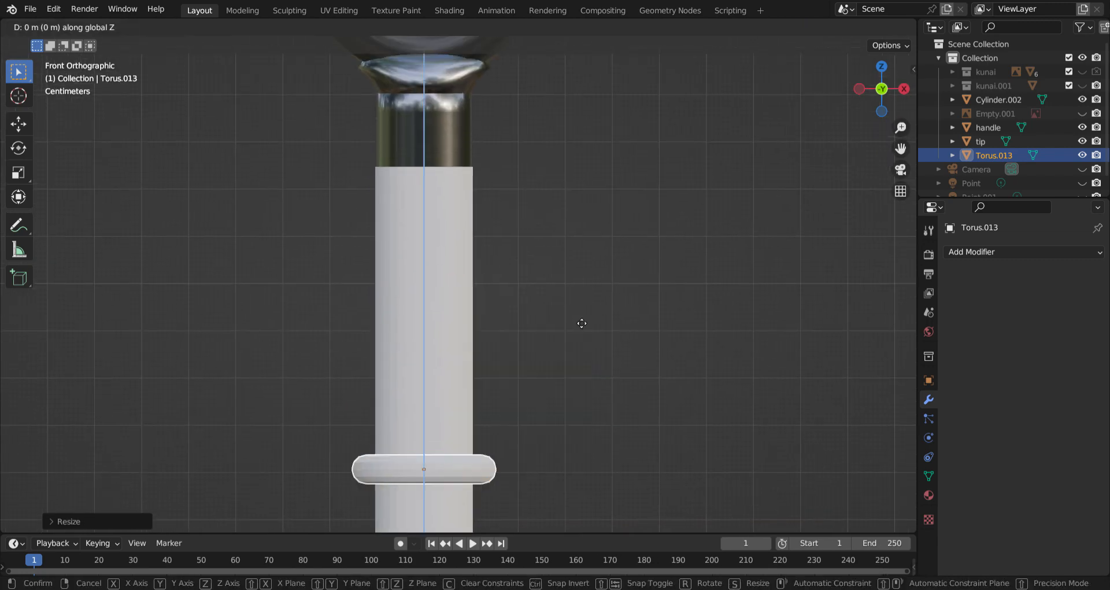
{"action": "left_click", "coordinate": [529, 384]}
{"action": "scroll", "coordinate": [553, 470], "scroll_direction": "up", "scroll_amount": 4}
{"action": "key", "text": "s"}
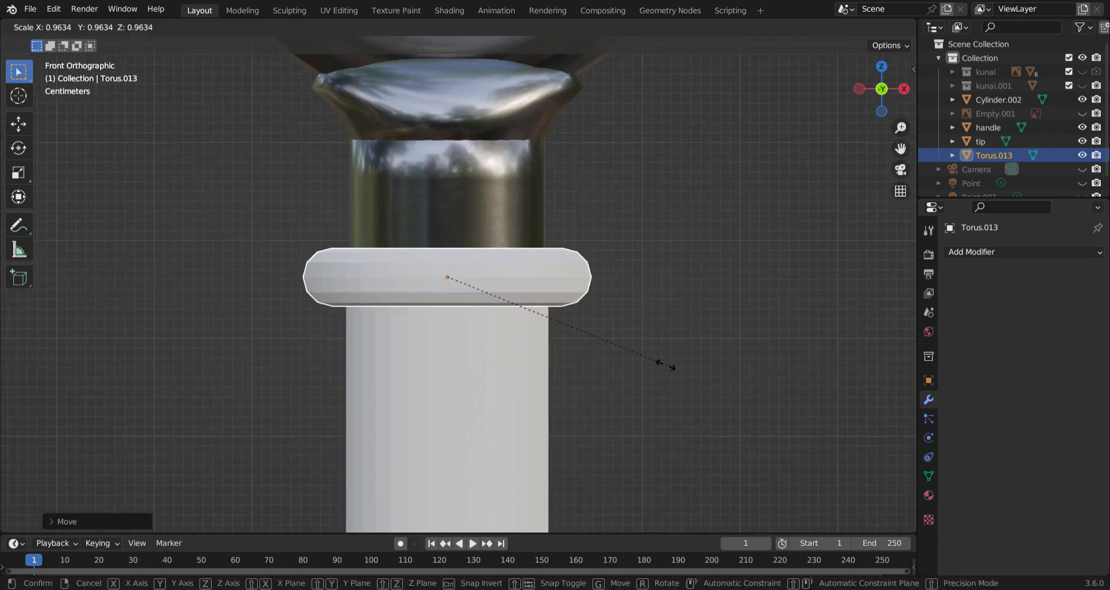
{"action": "left_click", "coordinate": [688, 369]}
Duplicate the torus ring along Z and place the copy at the grip sleeve's lower end.
{"action": "middle_click_drag", "start_coordinate": [689, 371], "coordinate": [605, 371]}
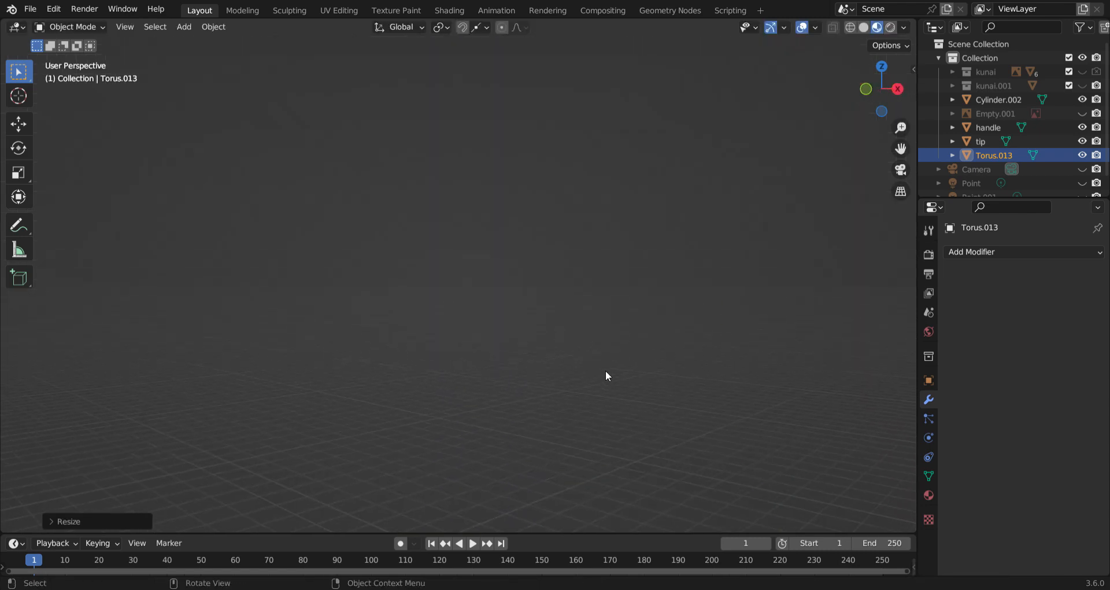
{"action": "scroll", "coordinate": [601, 373], "scroll_direction": "down", "scroll_amount": 7}
{"action": "middle_click_drag", "start_coordinate": [462, 382], "coordinate": [552, 270]}
{"action": "key", "text": "shift+d"}
{"action": "key", "text": "z"}
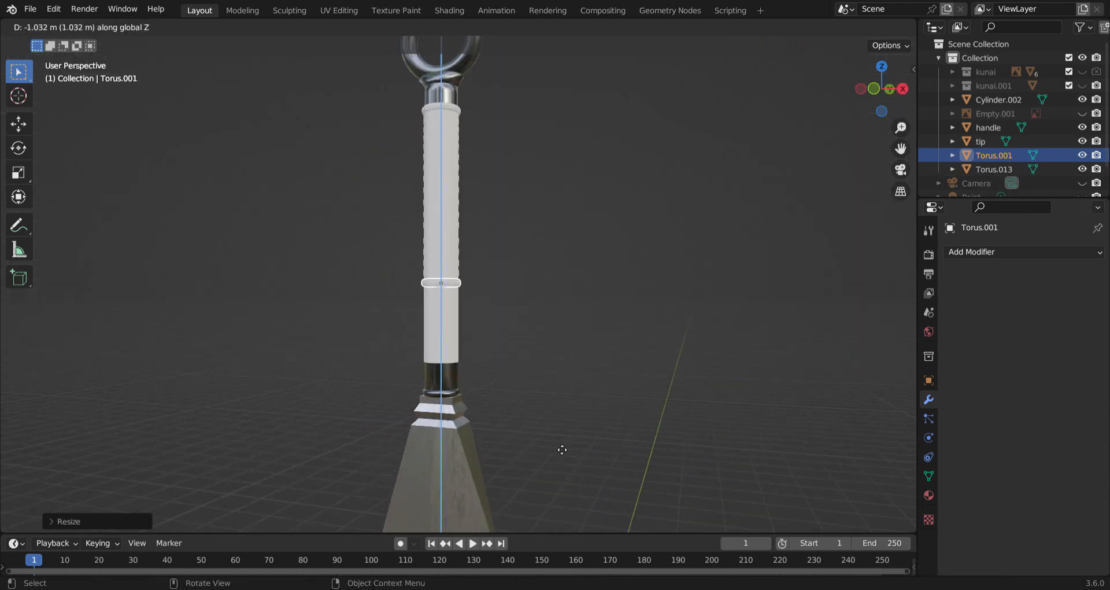
{"action": "left_click", "coordinate": [558, 517]}
Apply Shade Smooth to the grip sleeve cylinder.
{"action": "scroll", "coordinate": [436, 416], "scroll_direction": "up", "scroll_amount": 8}
{"action": "middle_click_drag", "start_coordinate": [411, 422], "coordinate": [453, 369]}
{"action": "left_click", "coordinate": [457, 363]}
{"action": "right_click", "coordinate": [458, 368]}
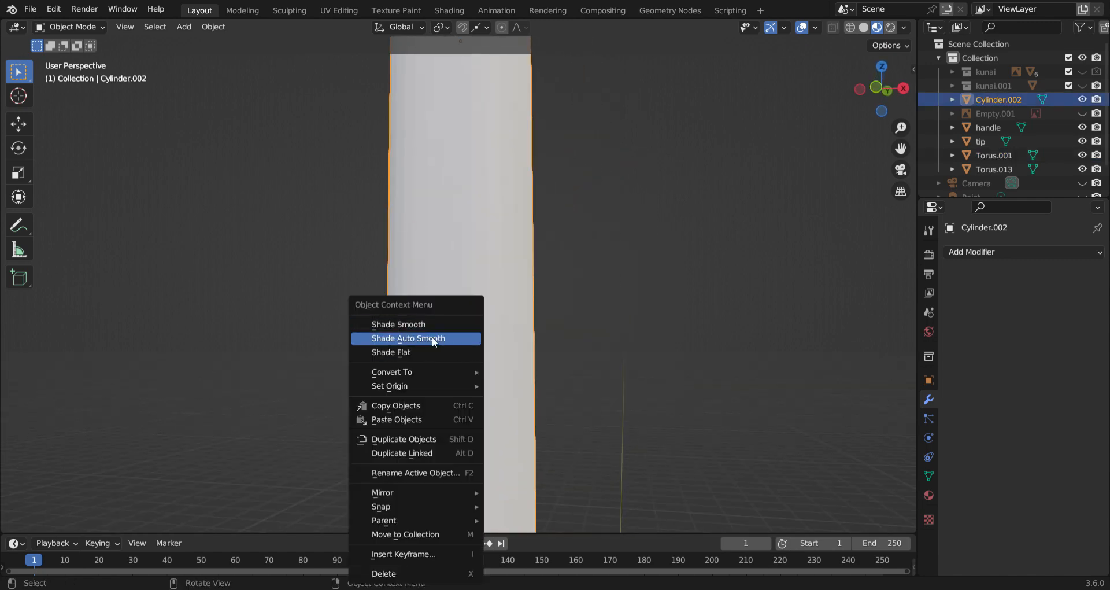
{"action": "left_click", "coordinate": [432, 324]}
Apply Shade Smooth to the lower and upper torus rings of the grip.
{"action": "scroll", "coordinate": [457, 370], "scroll_direction": "down", "scroll_amount": 3}
{"action": "scroll", "coordinate": [456, 367], "scroll_direction": "down", "scroll_amount": 1}
{"action": "left_click", "coordinate": [463, 394]}
{"action": "right_click", "coordinate": [463, 394]}
{"action": "left_click", "coordinate": [446, 326]}
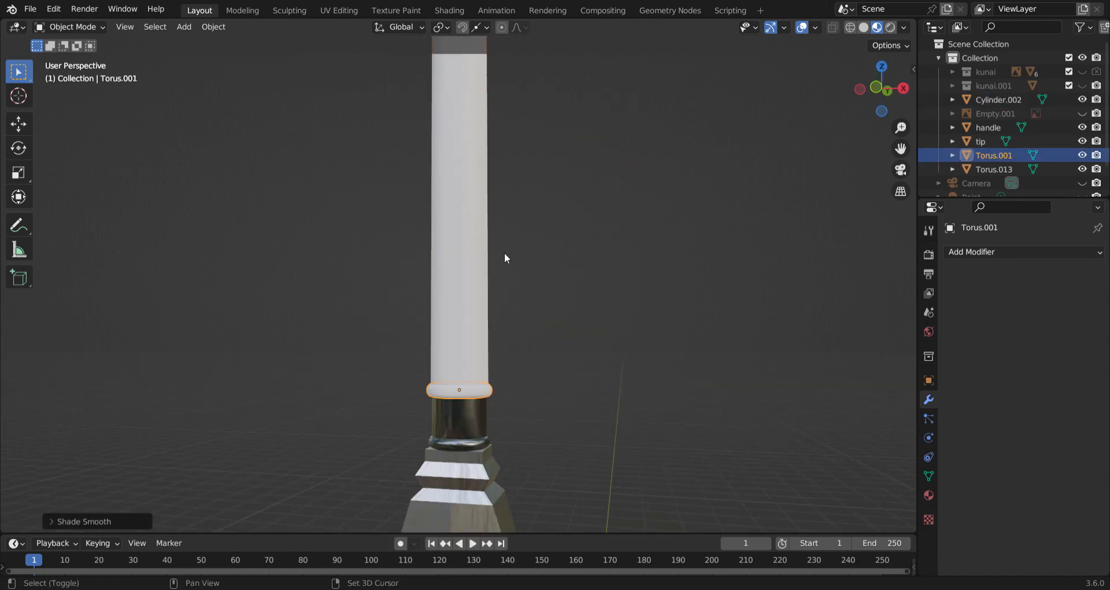
{"action": "middle_click_drag", "start_coordinate": [486, 55], "coordinate": [491, 334], "text": "shift"}
{"action": "left_click", "coordinate": [477, 315]}
{"action": "right_click", "coordinate": [477, 315]}
{"action": "left_click", "coordinate": [477, 314]}
Select the grip sleeve cylinder and apply the Poliigon FabricLeatherCowhide material at 4K.
{"action": "middle_click_drag", "start_coordinate": [508, 394], "coordinate": [543, 244], "text": "shift"}
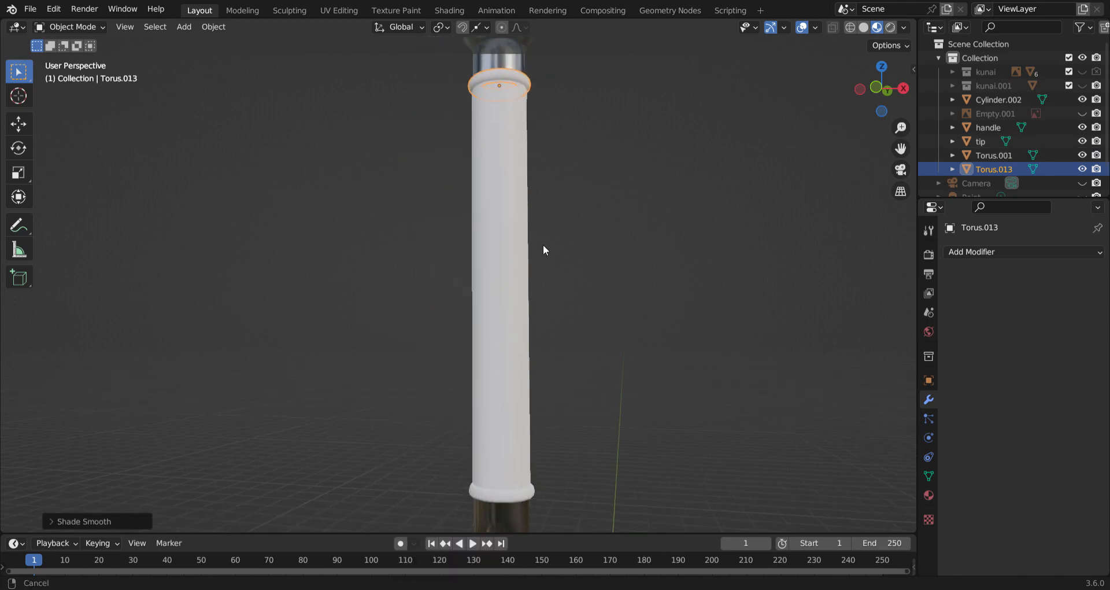
{"action": "left_click", "coordinate": [506, 268]}
{"action": "key", "text": "n"}
{"action": "scroll", "coordinate": [820, 168], "scroll_direction": "up", "scroll_amount": 15}
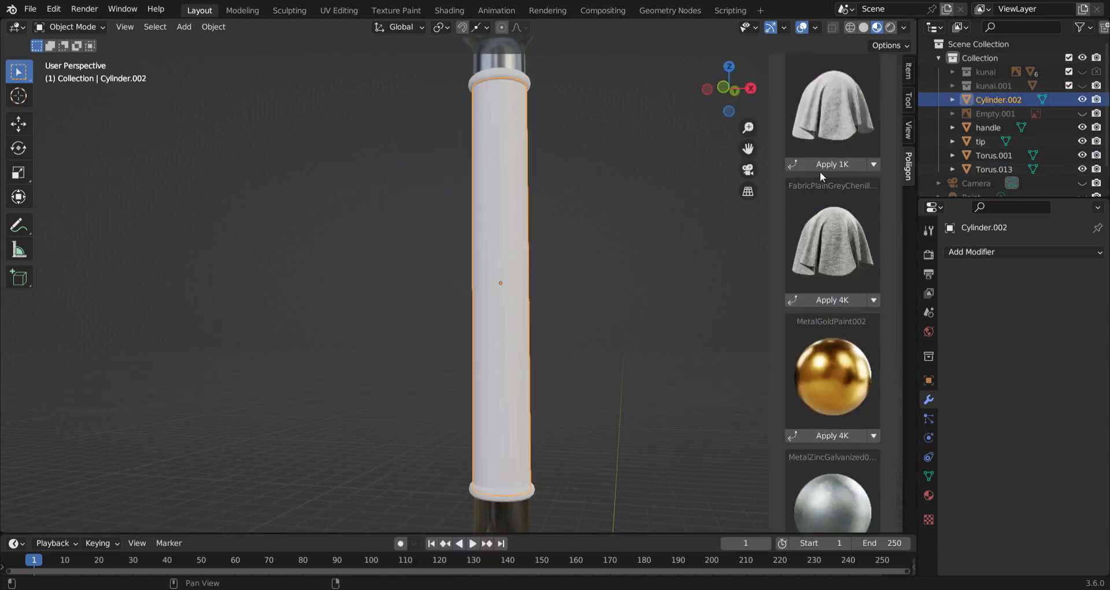
{"action": "left_click", "coordinate": [855, 176]}
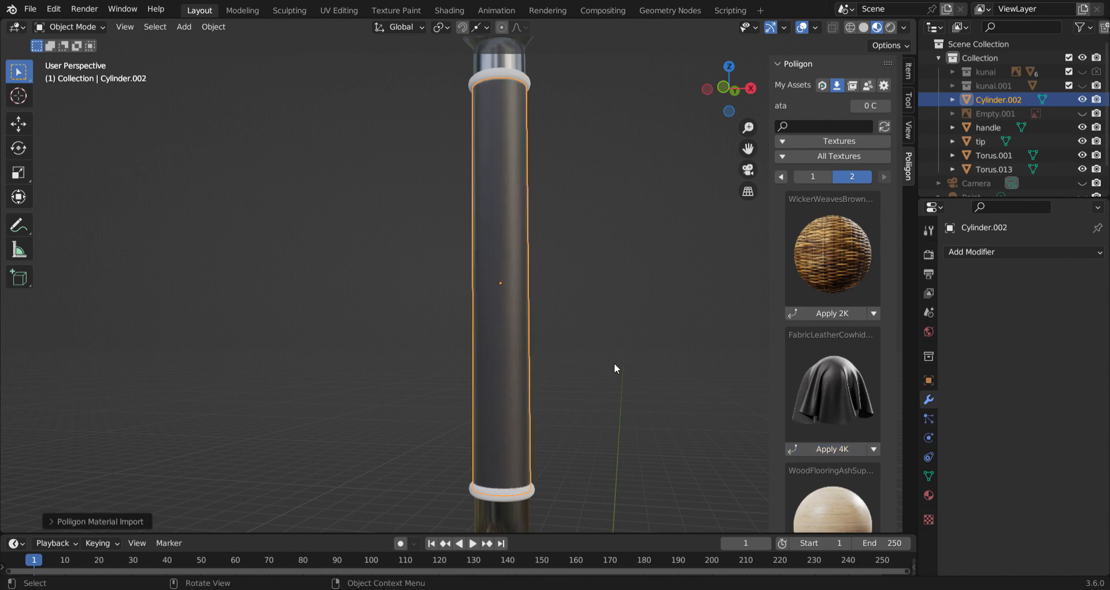
Link the grip sleeve's leather material to both torus rings, with the sleeve as the active object.
{"action": "left_click", "coordinate": [513, 493]}
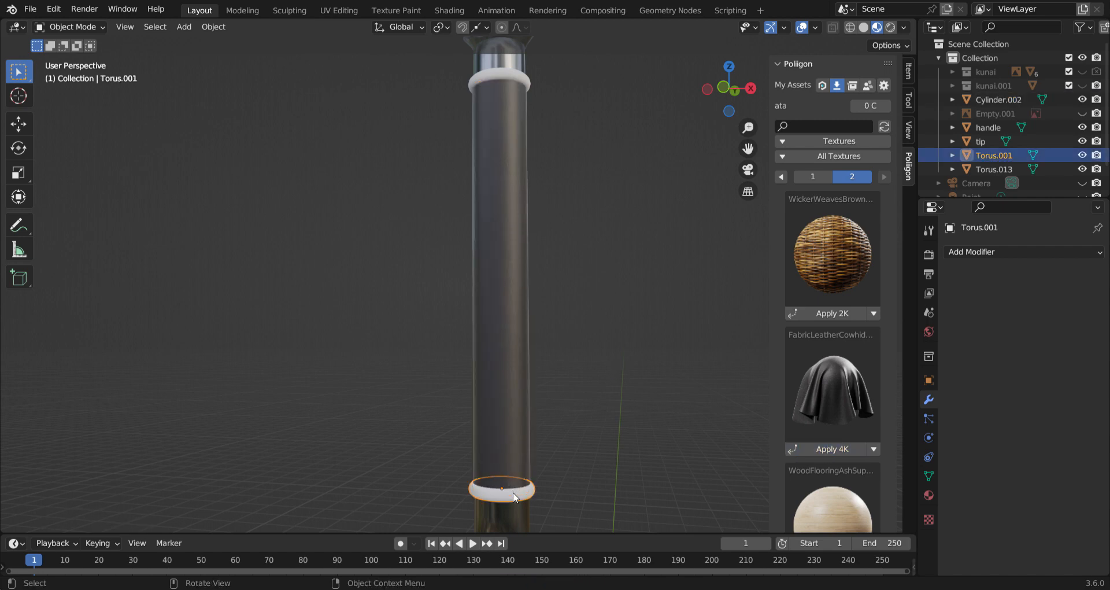
{"action": "left_click", "coordinate": [522, 72], "text": "shift"}
{"action": "left_click", "coordinate": [509, 244], "text": "shift"}
{"action": "key", "text": "ctrl+l"}
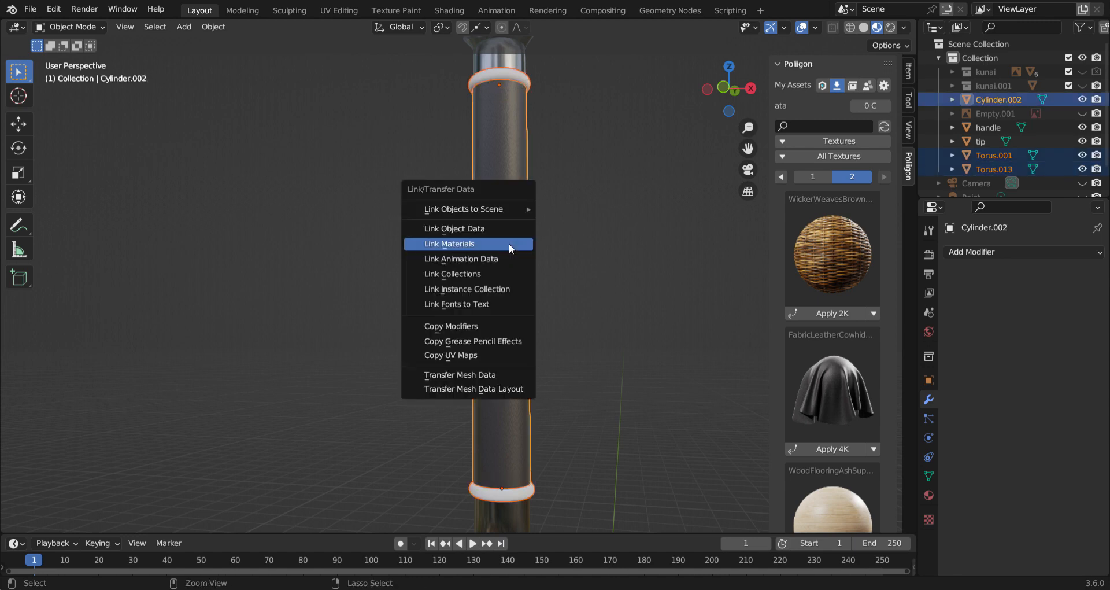
{"action": "left_click", "coordinate": [508, 244]}
Examine the textured kunai's grip and blade from the front, from the right and in perspective.
{"action": "scroll", "coordinate": [529, 227], "scroll_direction": "up", "scroll_amount": 5}
{"action": "scroll", "coordinate": [615, 237], "scroll_direction": "down", "scroll_amount": 7}
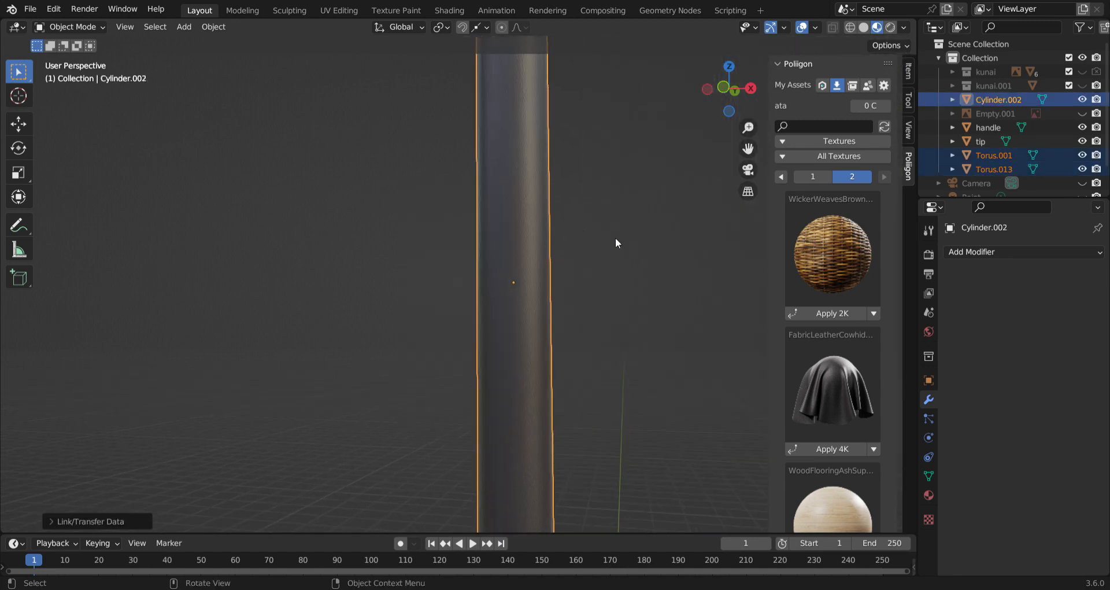
{"action": "left_click", "coordinate": [615, 237]}
{"action": "key", "text": "KP_1"}
{"action": "scroll", "coordinate": [544, 251], "scroll_direction": "down", "scroll_amount": 4}
{"action": "middle_click_drag", "start_coordinate": [572, 327], "coordinate": [540, 237], "text": "shift"}
{"action": "scroll", "coordinate": [514, 337], "scroll_direction": "up", "scroll_amount": 3}
{"action": "scroll", "coordinate": [439, 291], "scroll_direction": "up", "scroll_amount": 4}
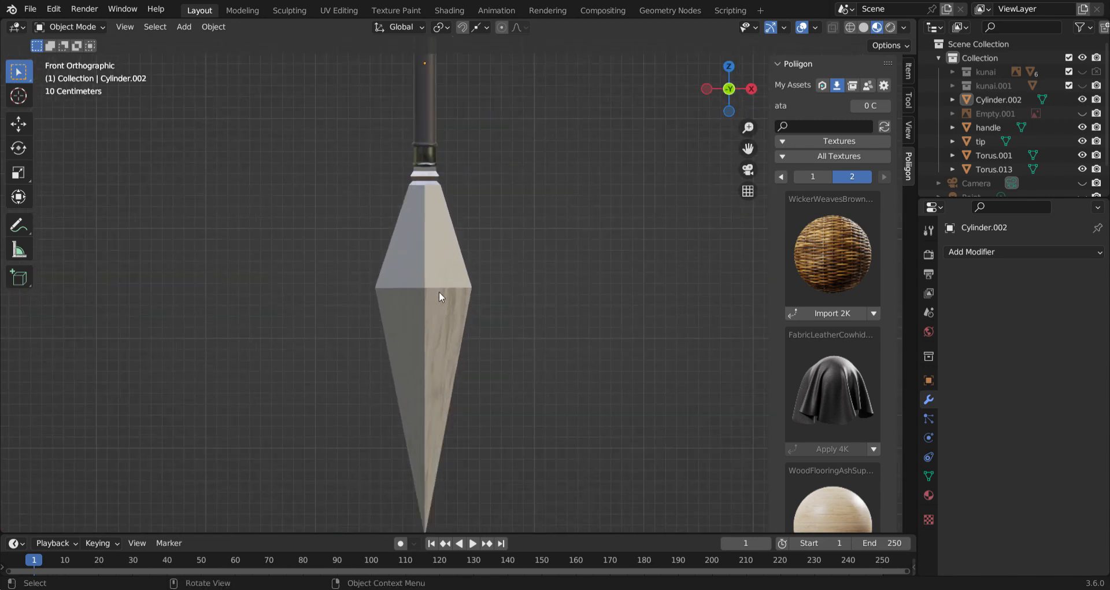
{"action": "scroll", "coordinate": [431, 254], "scroll_direction": "down", "scroll_amount": 6}
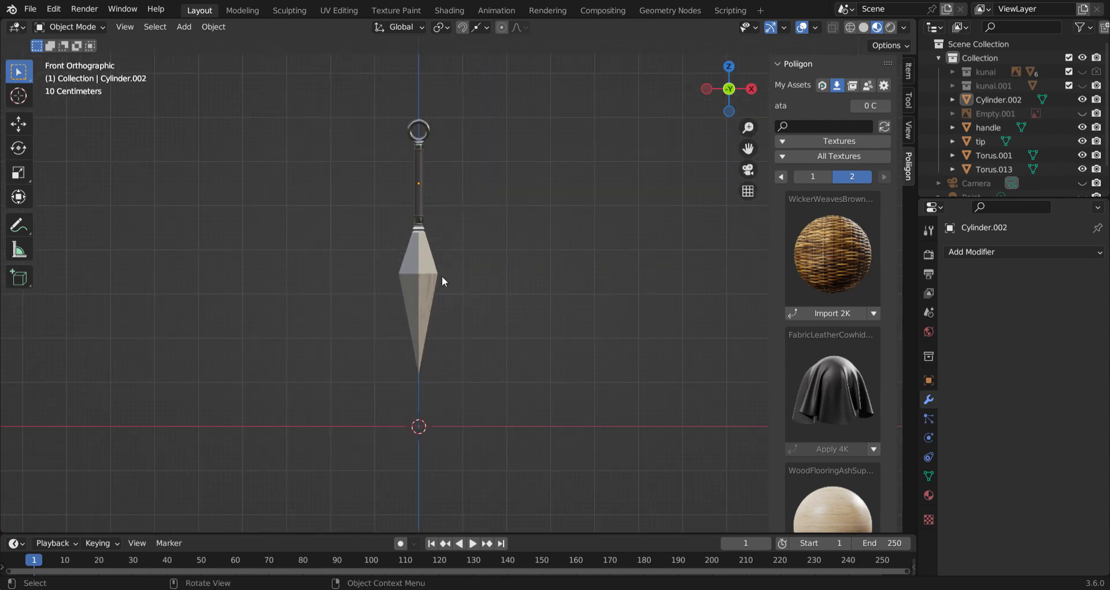
{"action": "key", "text": "KP_3"}
{"action": "scroll", "coordinate": [418, 271], "scroll_direction": "up", "scroll_amount": 5}
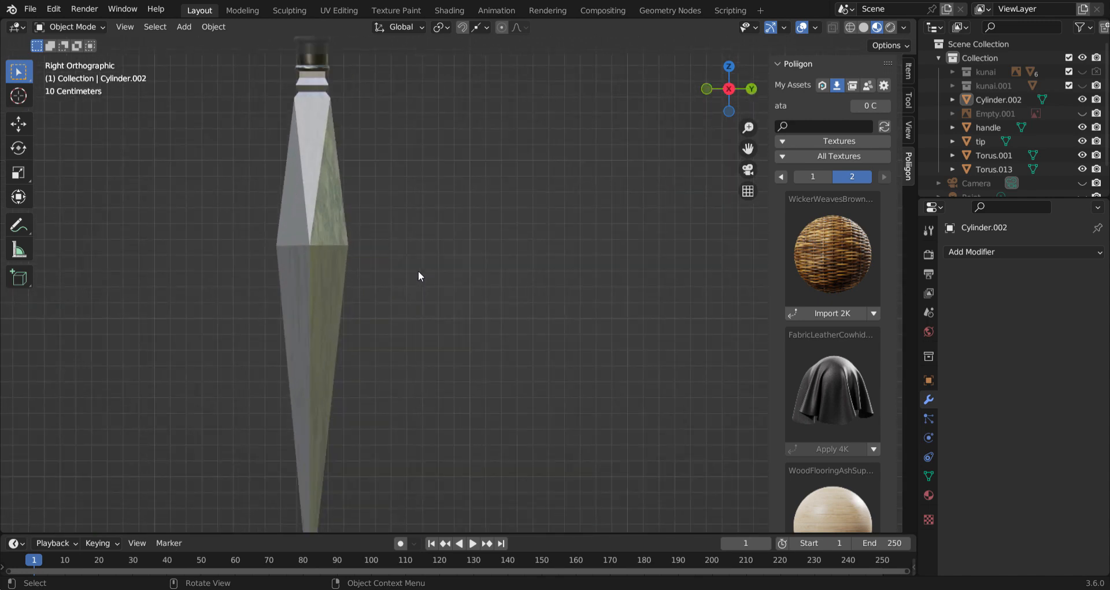
{"action": "middle_click_drag", "start_coordinate": [418, 276], "coordinate": [470, 312]}
{"action": "middle_click_drag", "start_coordinate": [444, 225], "coordinate": [453, 248], "text": "shift"}
{"action": "key", "text": "n"}
{"action": "scroll", "coordinate": [561, 322], "scroll_direction": "down", "scroll_amount": 8}
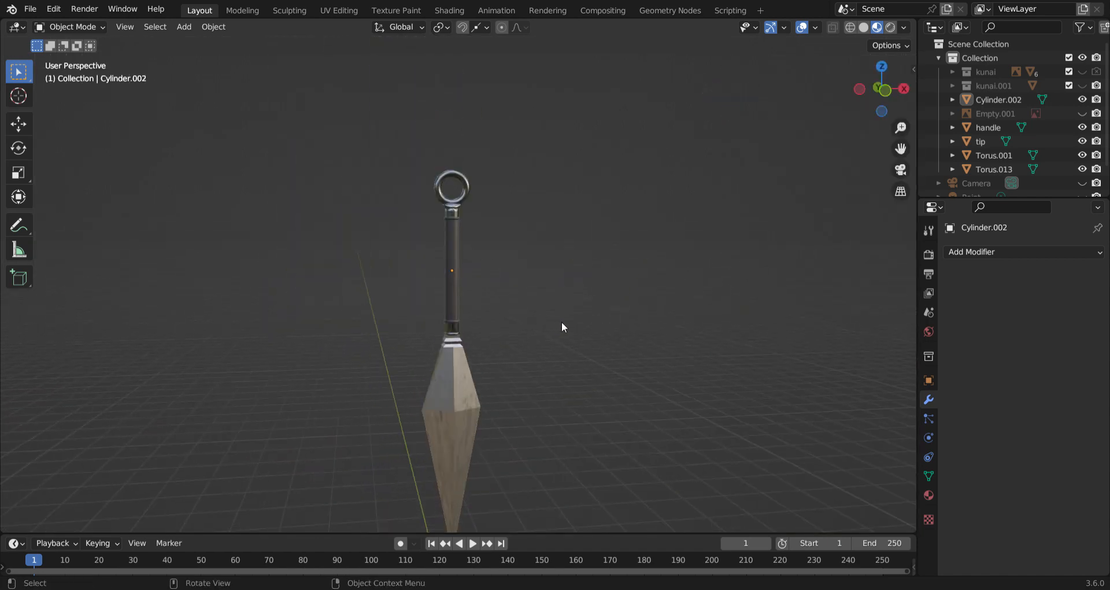
Add a cube, raise it along Z to the middle of the handle, and scale it down to a small block around the grip.
{"action": "key", "text": "shift+a"}
{"action": "mouse_move", "coordinate": [567, 313]}
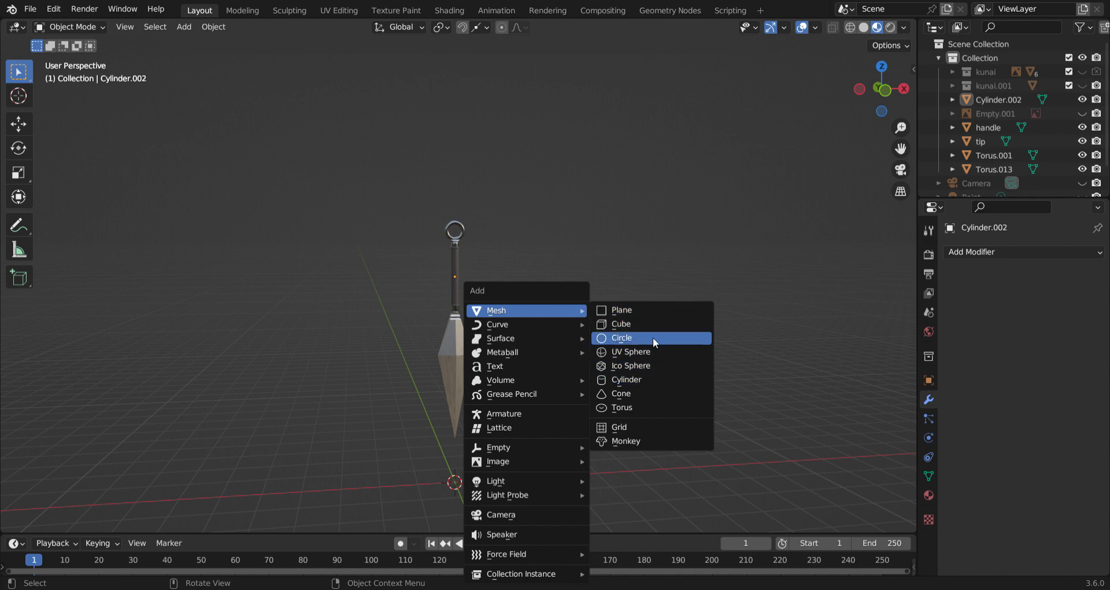
{"action": "left_click", "coordinate": [656, 325]}
{"action": "key", "text": "g"}
{"action": "key", "text": "z"}
{"action": "left_click", "coordinate": [661, 168]}
{"action": "scroll", "coordinate": [634, 257], "scroll_direction": "up", "scroll_amount": 5}
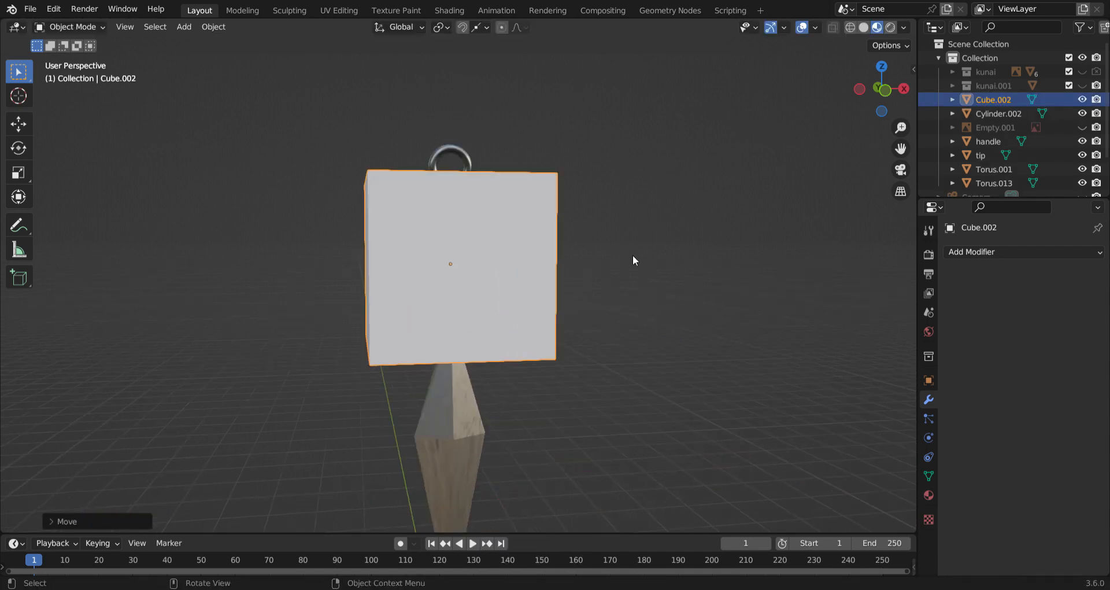
{"action": "key", "text": "s"}
{"action": "left_click", "coordinate": [466, 279]}
Narrow the cube to just wider than the grip and stretch it along Z into a tall bar.
{"action": "key", "text": "KP_1"}
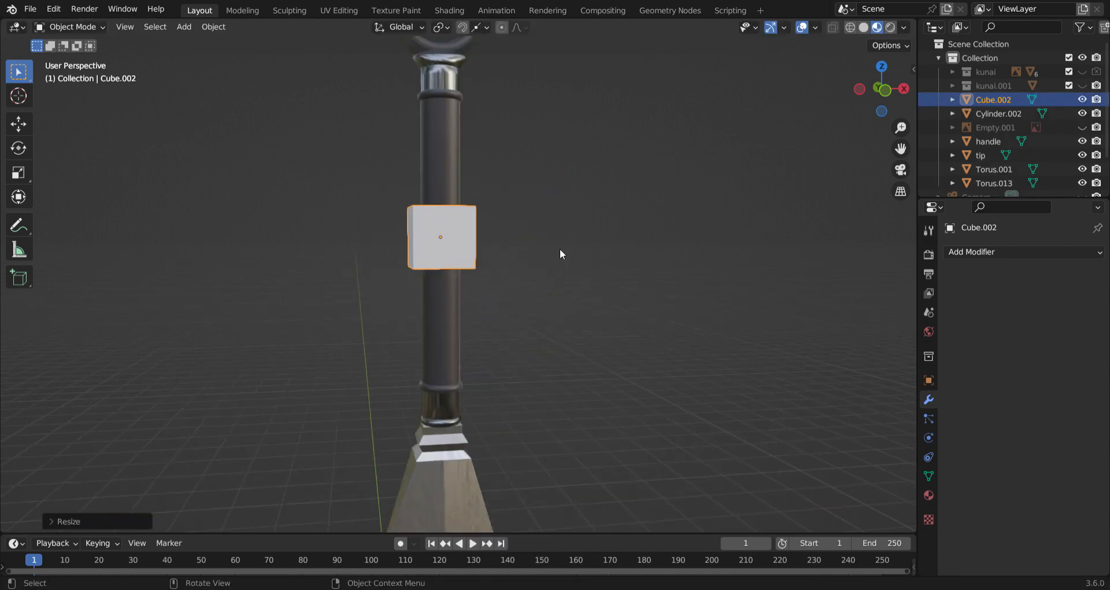
{"action": "scroll", "coordinate": [560, 249], "scroll_direction": "down", "scroll_amount": 2}
{"action": "key", "text": "s"}
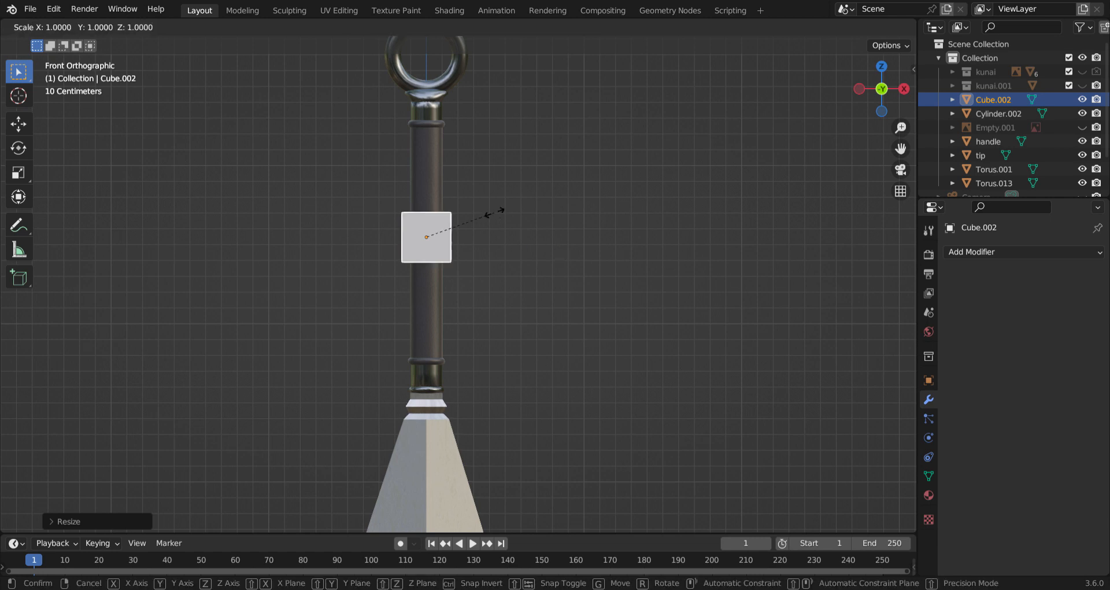
{"action": "left_click", "coordinate": [485, 226]}
{"action": "key", "text": "s"}
{"action": "key", "text": "z"}
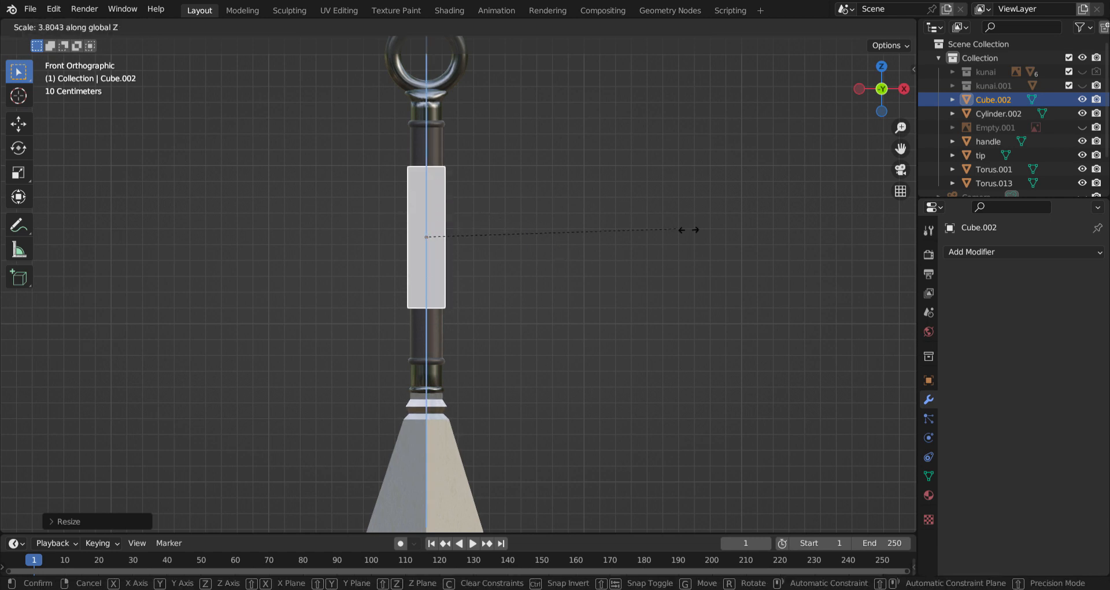
{"action": "left_click", "coordinate": [808, 240]}
Lower the bar along Z to centre it on the grip sleeve and lengthen it along Z towards both rings.
{"action": "key", "text": "g"}
{"action": "key", "text": "z"}
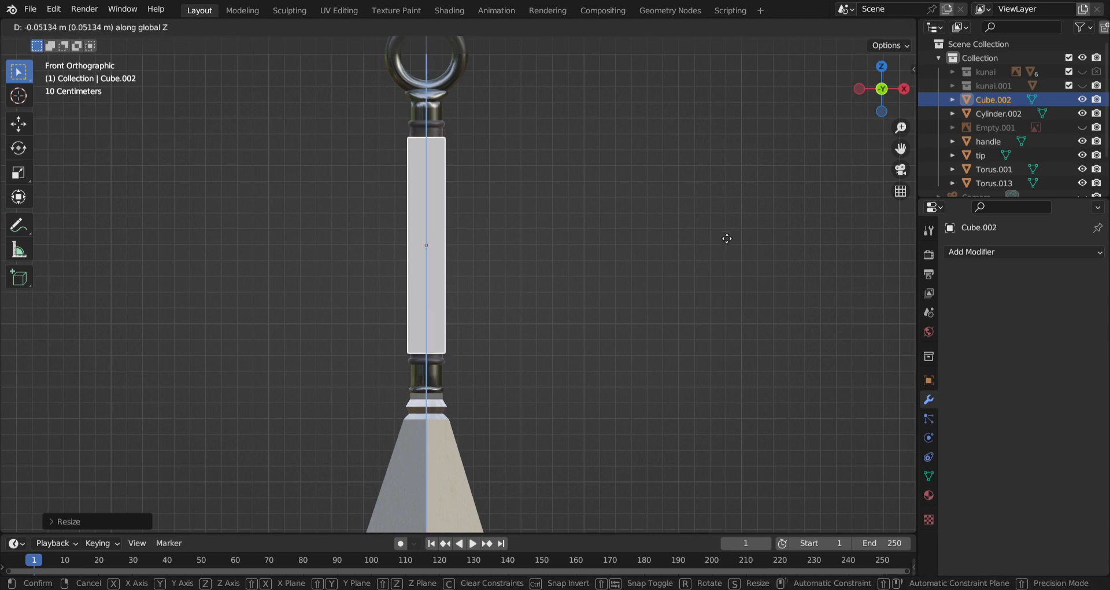
{"action": "left_click", "coordinate": [726, 232]}
{"action": "key", "text": "s"}
{"action": "key", "text": "z"}
{"action": "left_click", "coordinate": [758, 233]}
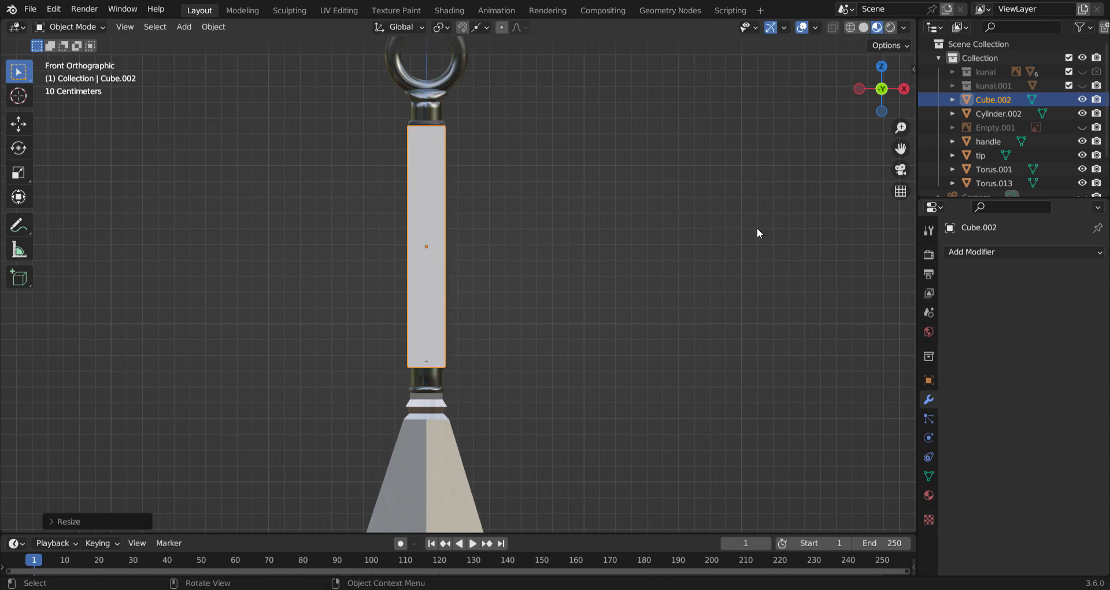
Scale the bar down slightly, raise it a little along Z, and stretch it along Z to cover both grip rings.
{"action": "key", "text": "s"}
{"action": "left_click", "coordinate": [741, 238]}
{"action": "key", "text": "g"}
{"action": "key", "text": "z"}
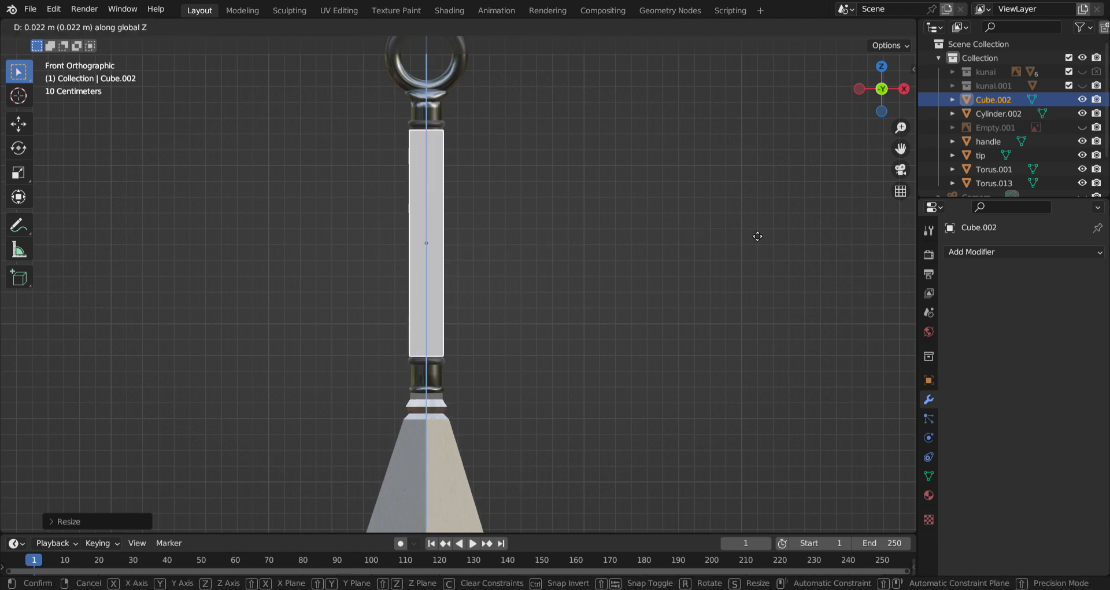
{"action": "left_click", "coordinate": [758, 236]}
{"action": "key", "text": "s"}
{"action": "key", "text": "z"}
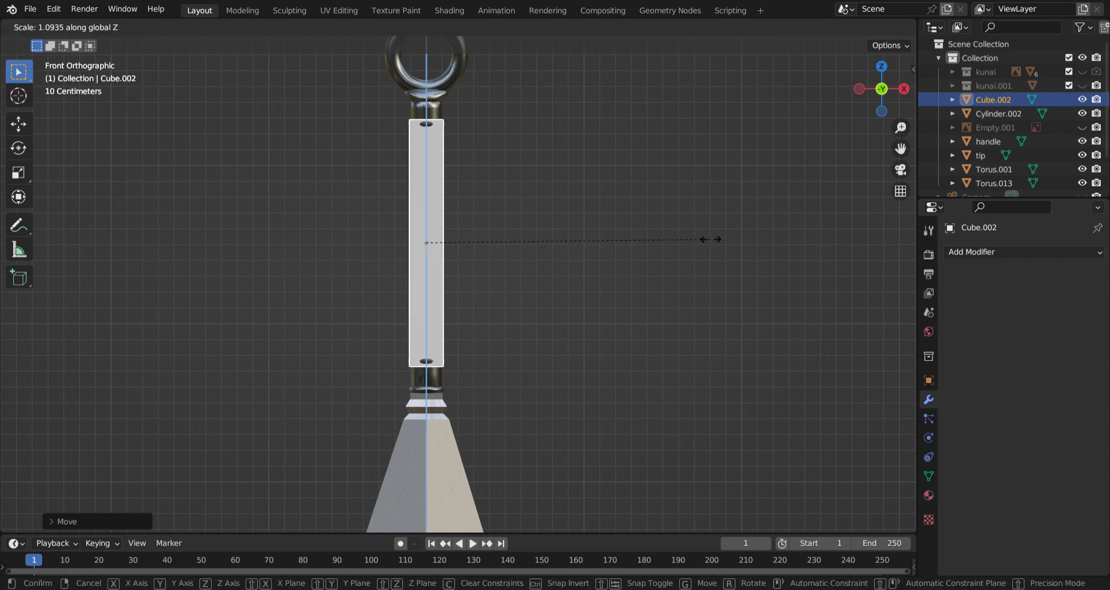
{"action": "left_click", "coordinate": [705, 243]}
Add a Bevel modifier to the bar and check its edges up close and from an angle.
{"action": "left_click", "coordinate": [976, 252]}
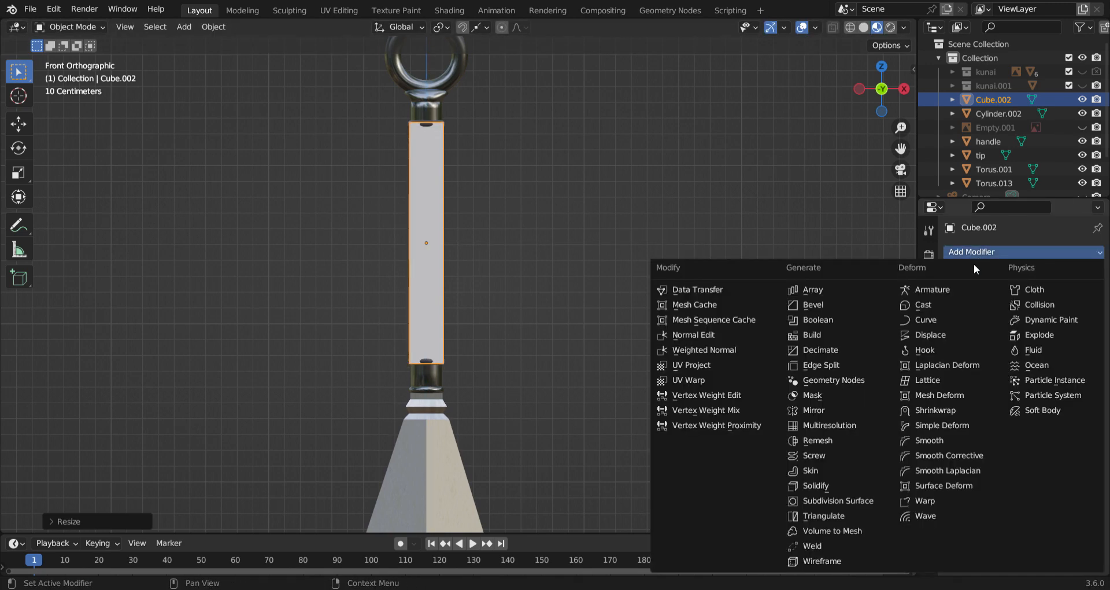
{"action": "left_click", "coordinate": [841, 308]}
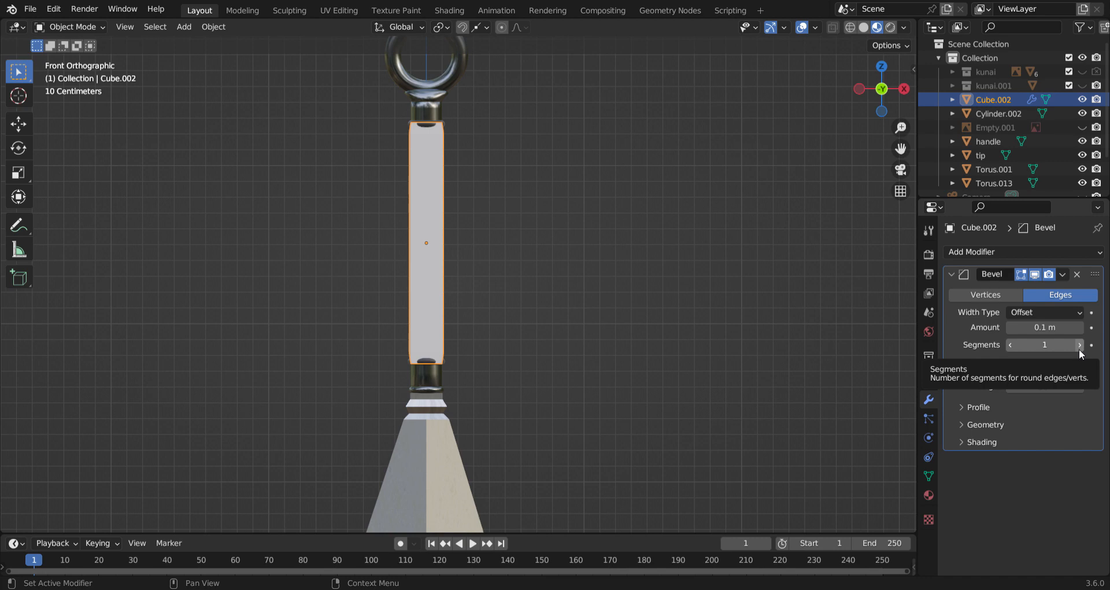
{"action": "scroll", "coordinate": [462, 257], "scroll_direction": "up", "scroll_amount": 5}
{"action": "middle_click_drag", "start_coordinate": [462, 257], "coordinate": [442, 227]}
{"action": "scroll", "coordinate": [644, 272], "scroll_direction": "down", "scroll_amount": 8}
{"action": "middle_click_drag", "start_coordinate": [668, 261], "coordinate": [611, 265]}
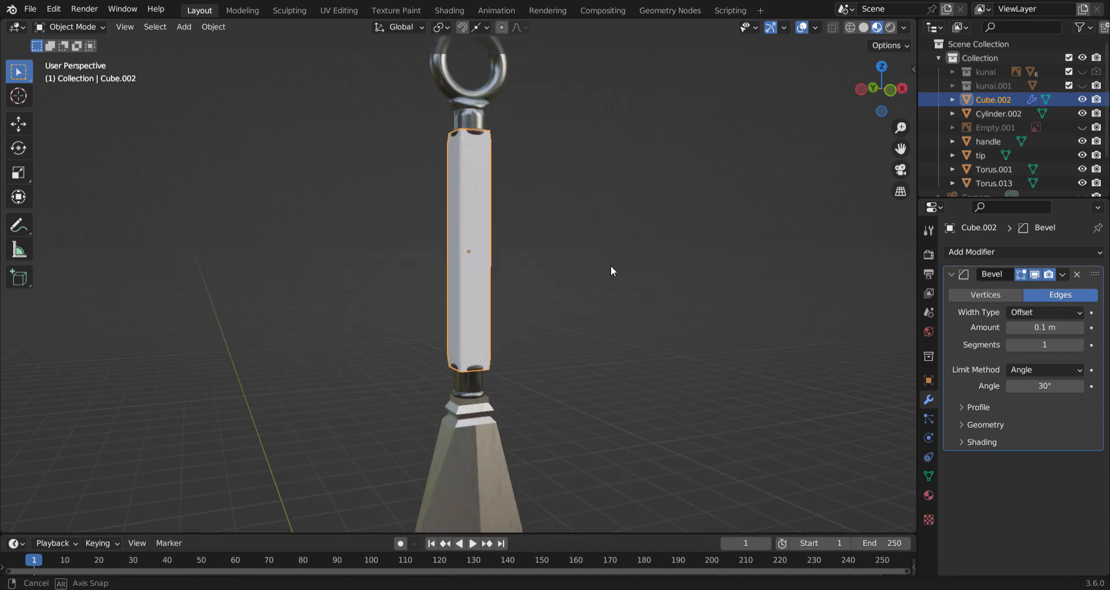
Apply the bar's object transform and set its origin to the geometry.
{"action": "key", "text": "ctrl+a"}
{"action": "left_click", "coordinate": [335, 146]}
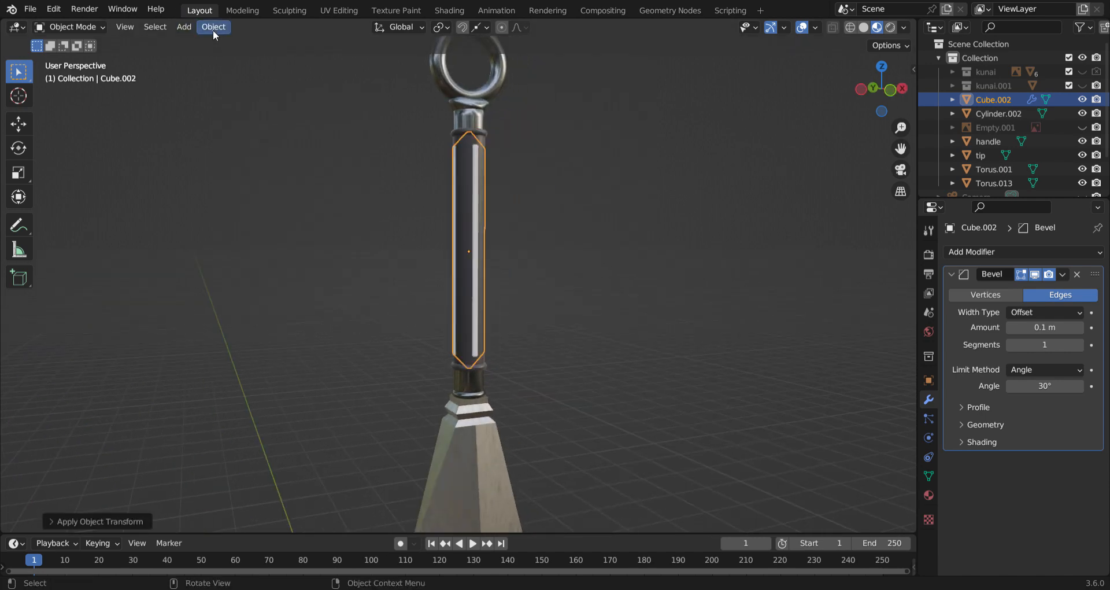
{"action": "left_click", "coordinate": [213, 28]}
{"action": "mouse_move", "coordinate": [272, 56]}
{"action": "left_click", "coordinate": [418, 75]}
{"action": "middle_click_drag", "start_coordinate": [451, 175], "coordinate": [510, 174]}
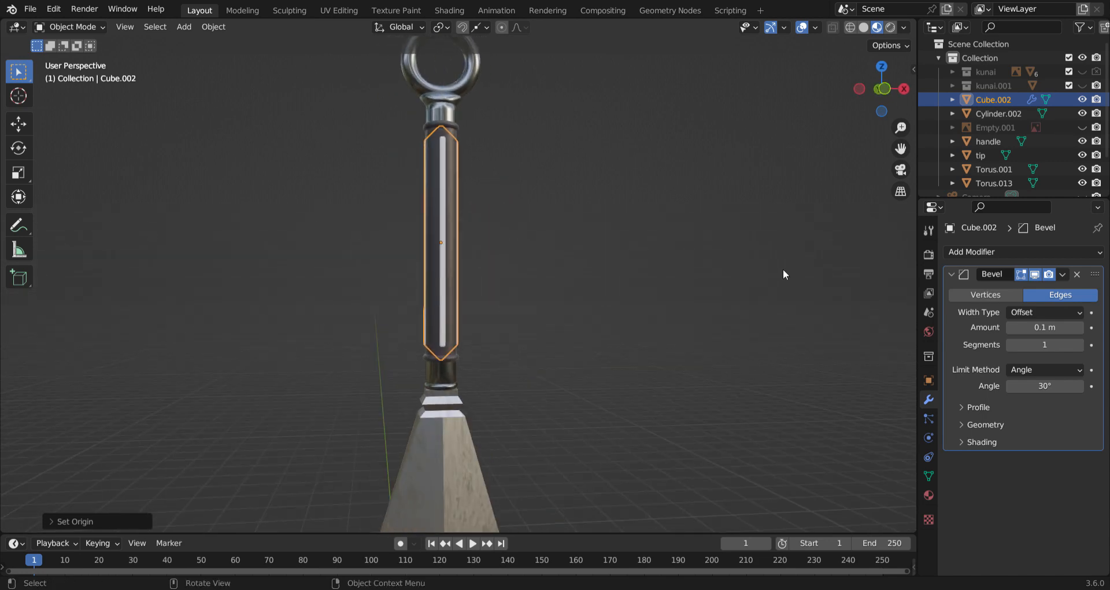
Compare the bar with and without the Bevel in the viewport and try raising the Bevel segments to 3.
{"action": "left_click", "coordinate": [1035, 275]}
{"action": "left_click", "coordinate": [1035, 275]}
{"action": "left_click", "coordinate": [1035, 276]}
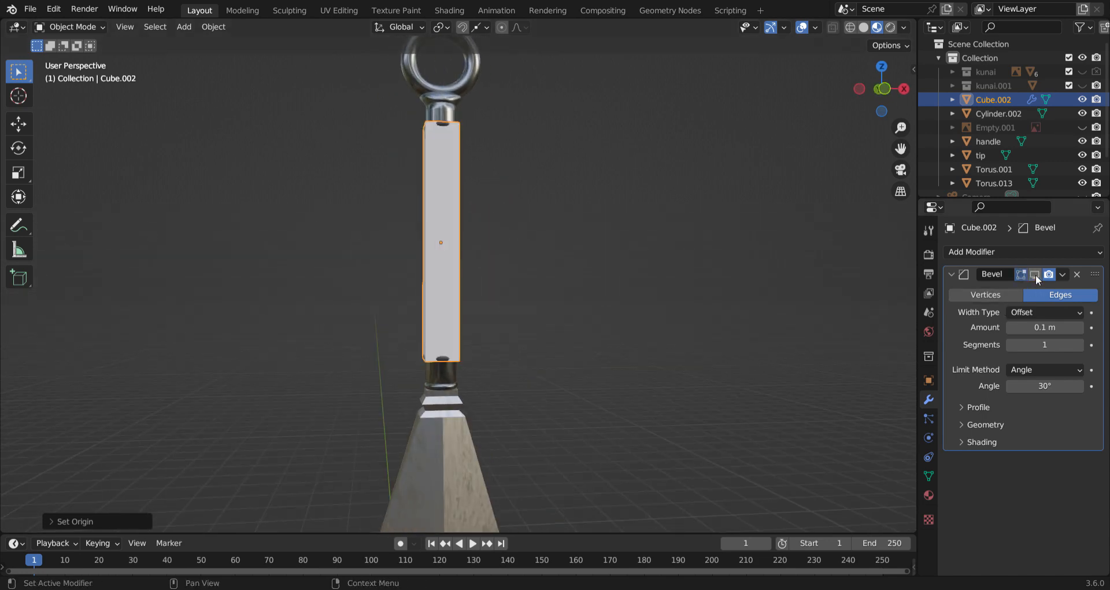
{"action": "left_click", "coordinate": [1035, 276]}
{"action": "left_click", "coordinate": [1080, 344]}
{"action": "left_click", "coordinate": [1080, 345]}
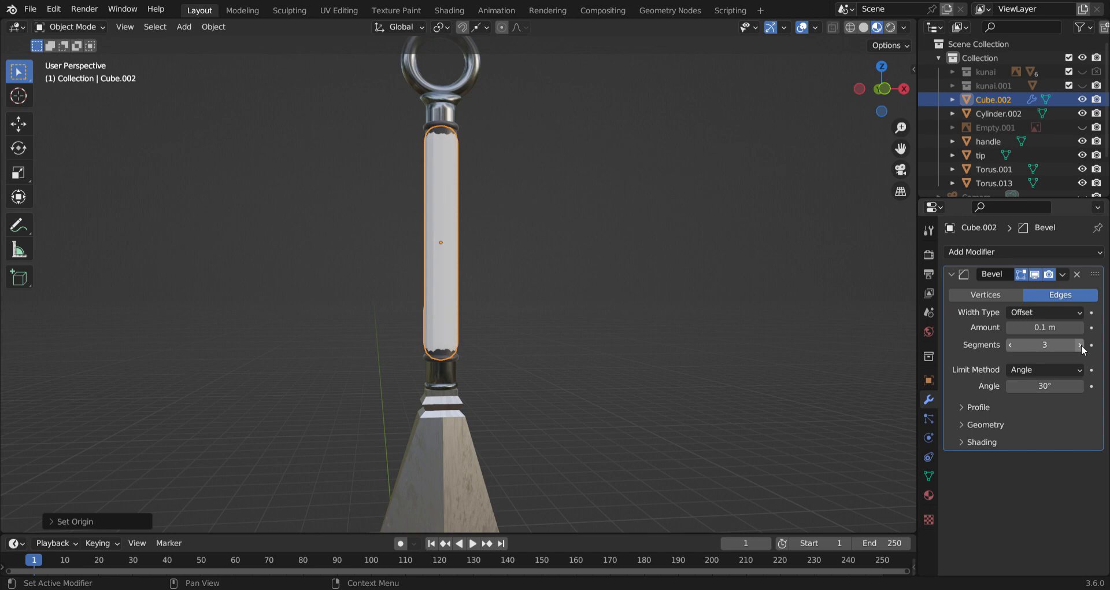
{"action": "key", "text": "KP_Decimal"}
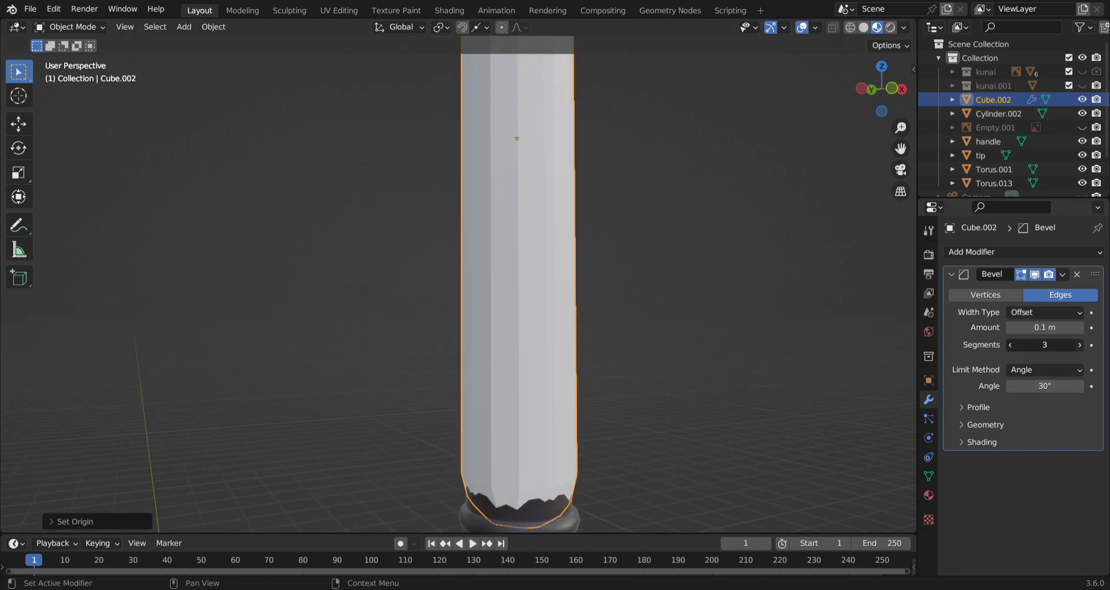
{"action": "left_click", "coordinate": [1080, 344]}
{"action": "key", "text": "KP_1"}
{"action": "middle_click_drag", "start_coordinate": [379, 164], "coordinate": [485, 252]}
Undo the recent Bevel changes until its viewport display is off, and set its segments to 3.
{"action": "key", "text": "ctrl+z"}
{"action": "key", "text": "ctrl+z"}
{"action": "key", "text": "ctrl+z"}
{"action": "key", "text": "ctrl+z"}
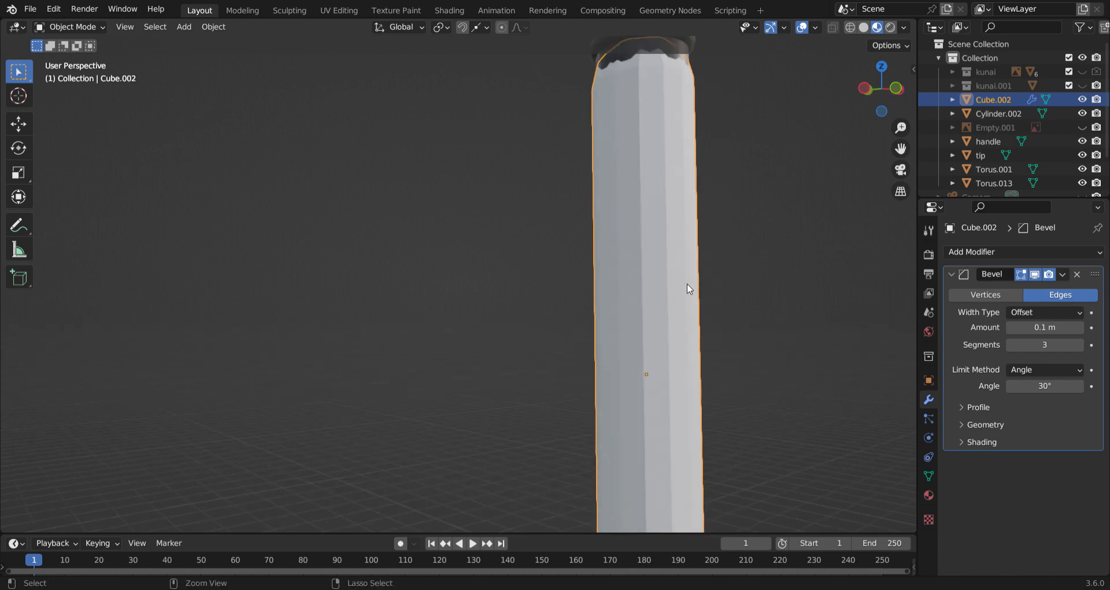
{"action": "middle_click_drag", "start_coordinate": [687, 283], "coordinate": [665, 285]}
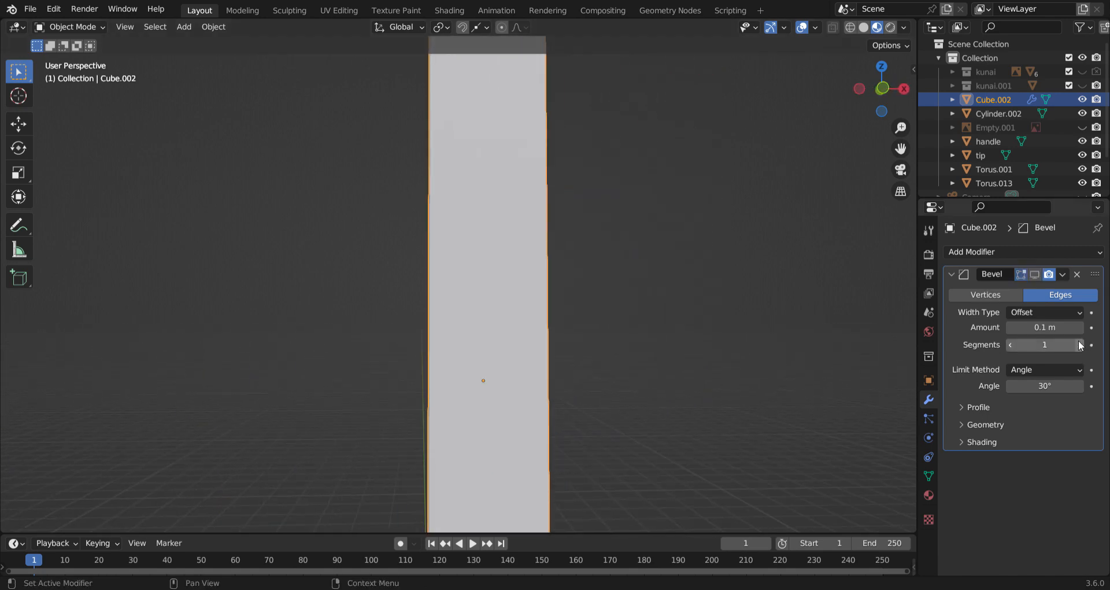
{"action": "left_click", "coordinate": [1011, 345]}
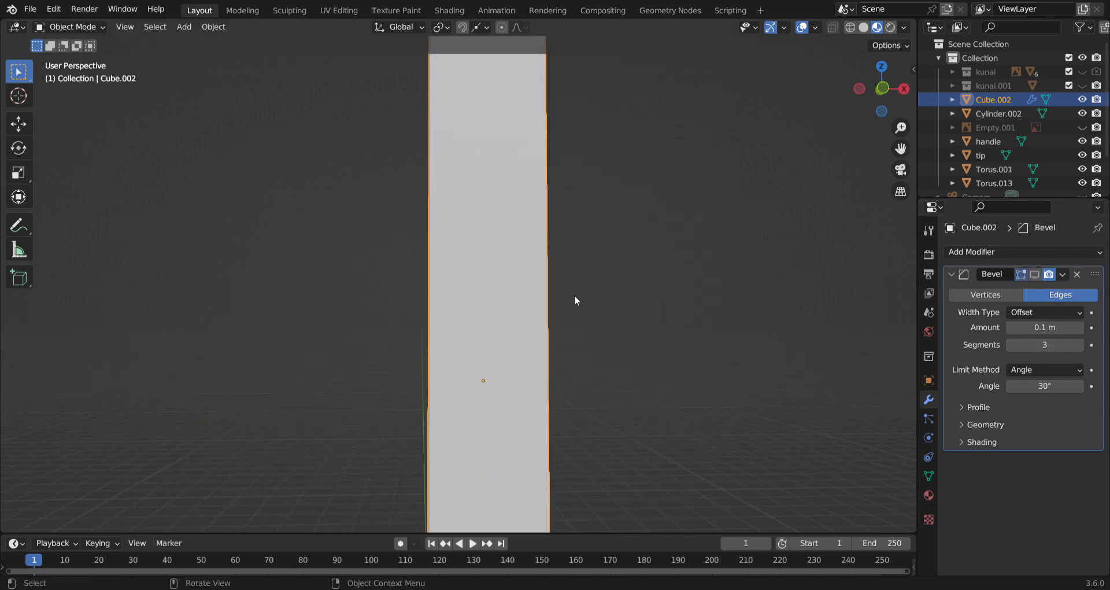
Set the unbevelled bar's origin to its geometry again.
{"action": "scroll", "coordinate": [563, 292], "scroll_direction": "down", "scroll_amount": 5}
{"action": "left_click", "coordinate": [214, 27]}
{"action": "mouse_move", "coordinate": [281, 57]}
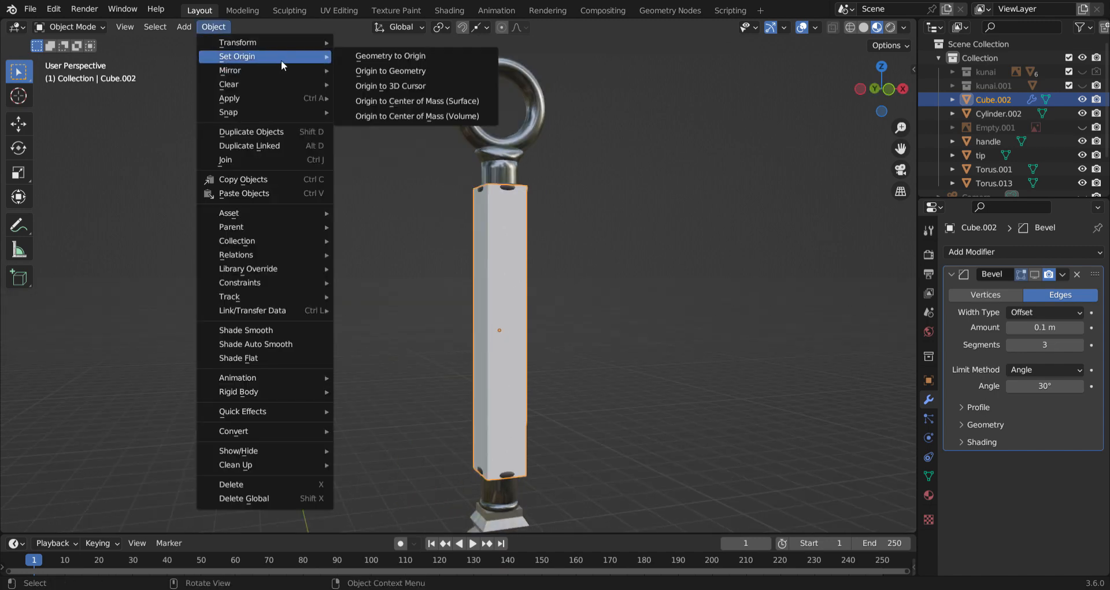
{"action": "left_click", "coordinate": [397, 72]}
Try adding many evenly spaced horizontal loop cuts along the full length of the bar.
{"action": "key", "text": "Tab"}
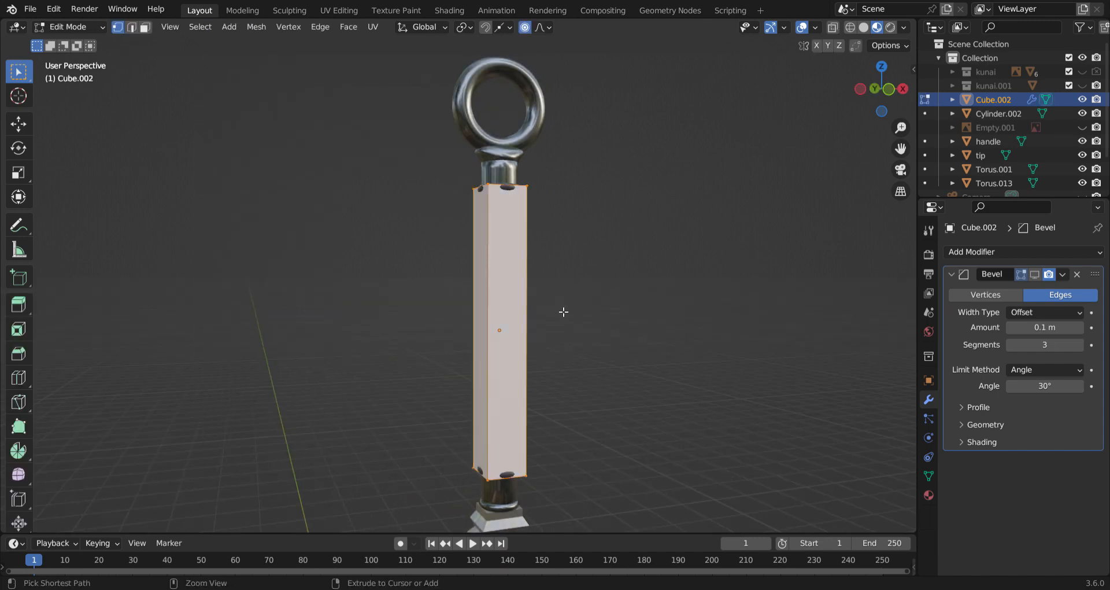
{"action": "key", "text": "ctrl+r"}
{"action": "scroll", "coordinate": [525, 308], "scroll_direction": "up", "scroll_amount": 11}
{"action": "scroll", "coordinate": [525, 308], "scroll_direction": "up", "scroll_amount": 14}
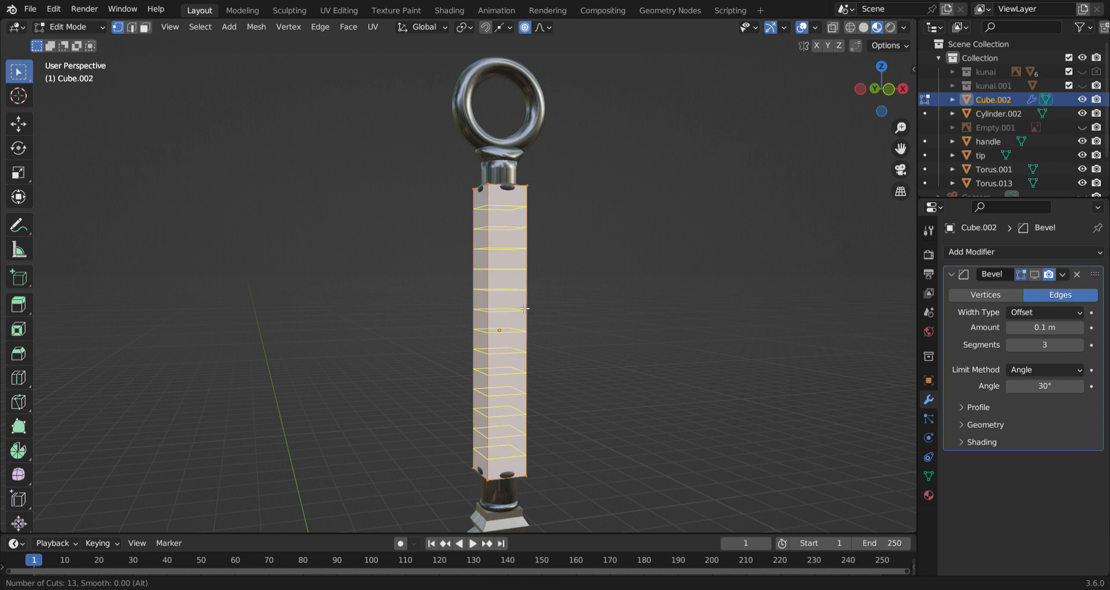
{"action": "left_click", "coordinate": [525, 308]}
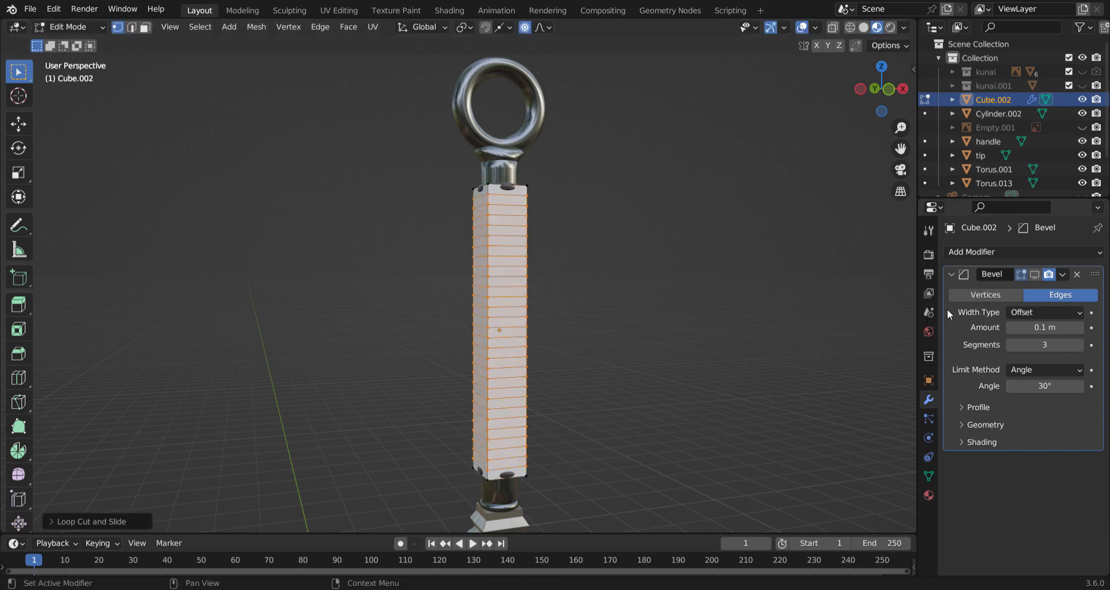
Add a Simple Deform modifier in Twist mode to the bar, with axis Z and an angle of 359°.
{"action": "left_click", "coordinate": [1012, 252]}
{"action": "left_click", "coordinate": [972, 427]}
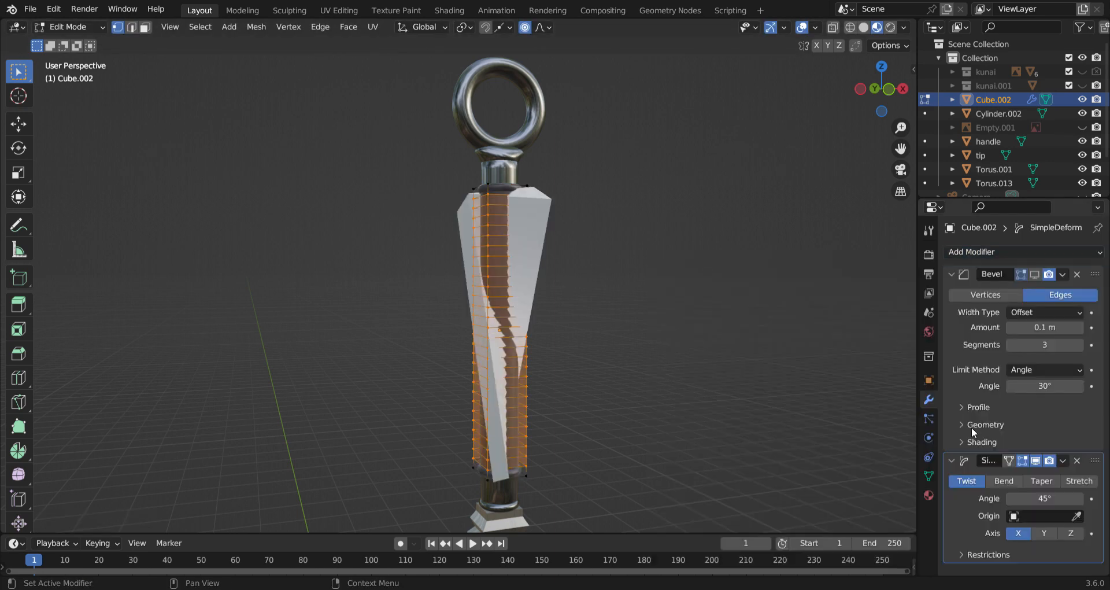
{"action": "left_click", "coordinate": [1071, 532]}
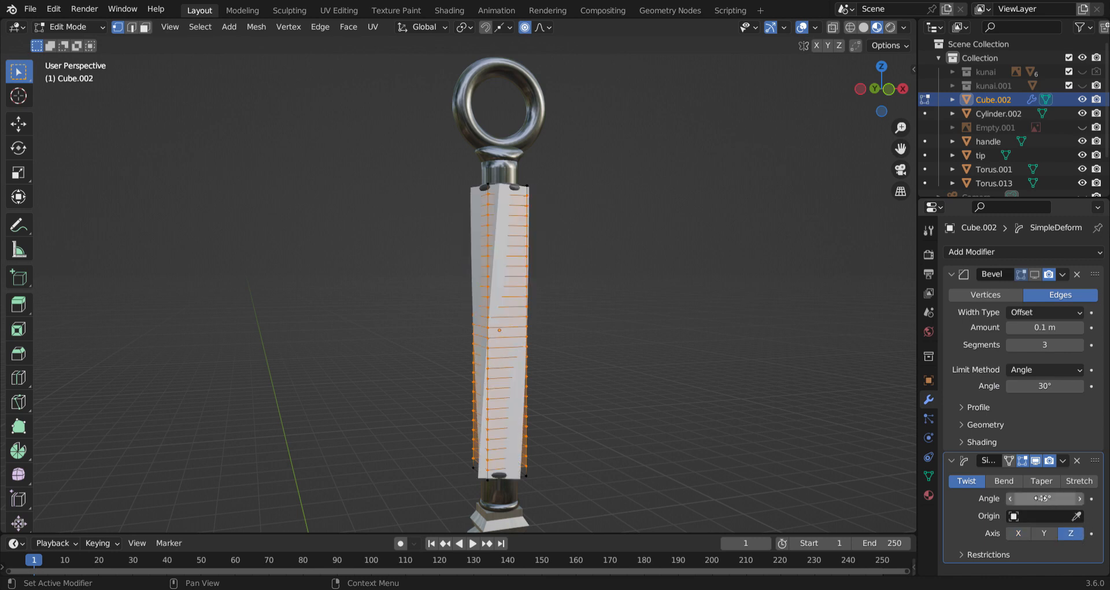
{"action": "left_click_drag", "start_coordinate": [1040, 498], "coordinate": [1096, 497]}
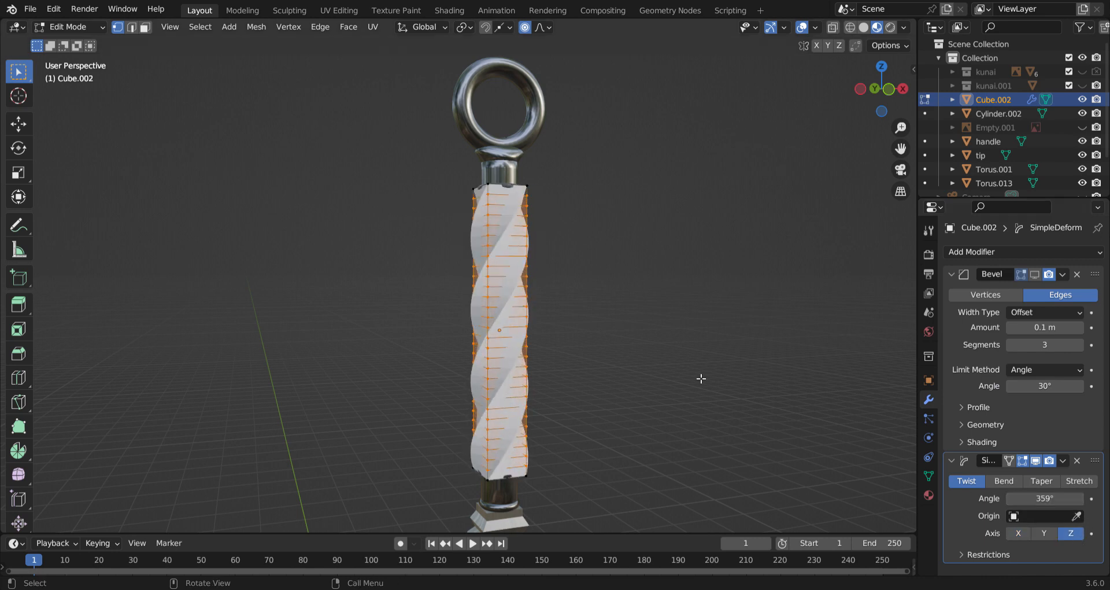
{"action": "middle_click_drag", "start_coordinate": [702, 378], "coordinate": [600, 310]}
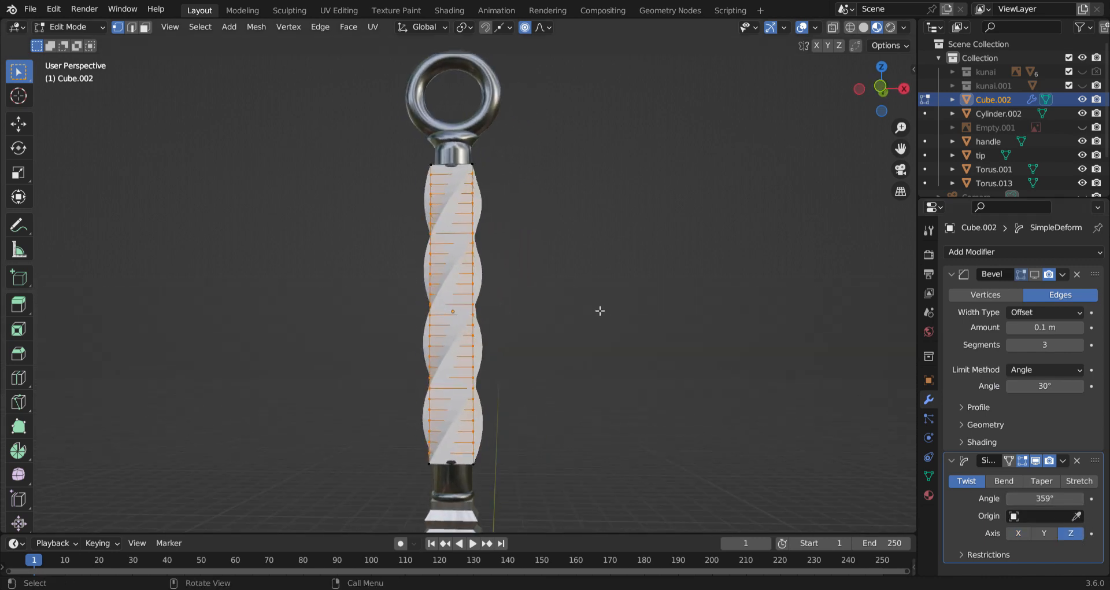
Undo the bar's dense loop cuts and try two horizontal loop cuts in their place.
{"action": "key", "text": "ctrl+z"}
{"action": "middle_click_drag", "start_coordinate": [338, 192], "coordinate": [422, 240]}
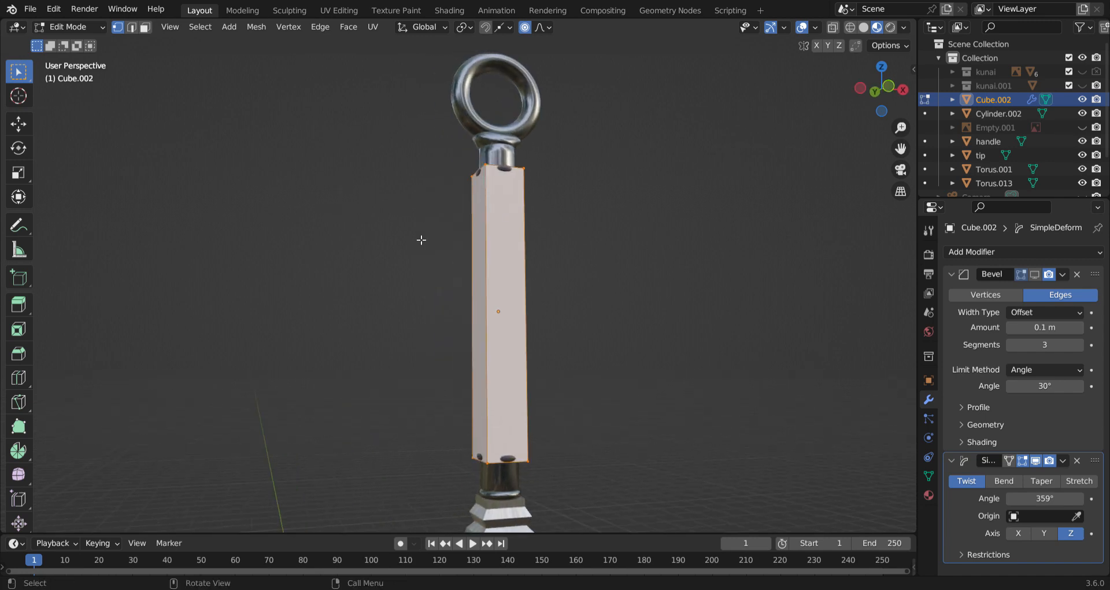
{"action": "key", "text": "ctrl+r"}
{"action": "left_click", "coordinate": [538, 288]}
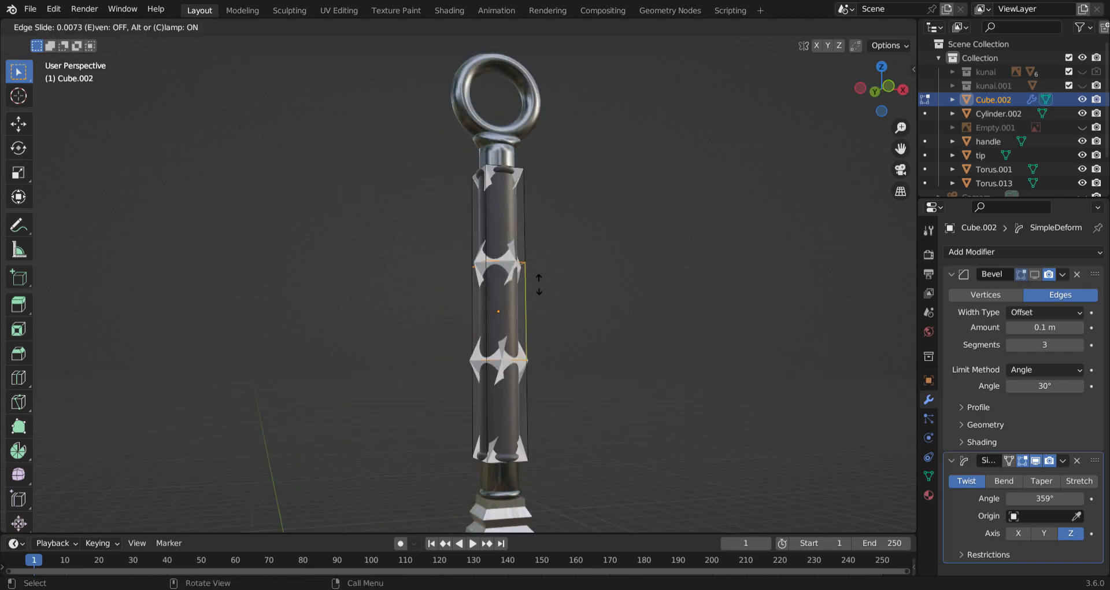
{"action": "left_click", "coordinate": [541, 288]}
Set the twist angle to 360° and undo the two loop cuts on the bar.
{"action": "middle_click_drag", "start_coordinate": [619, 285], "coordinate": [711, 338]}
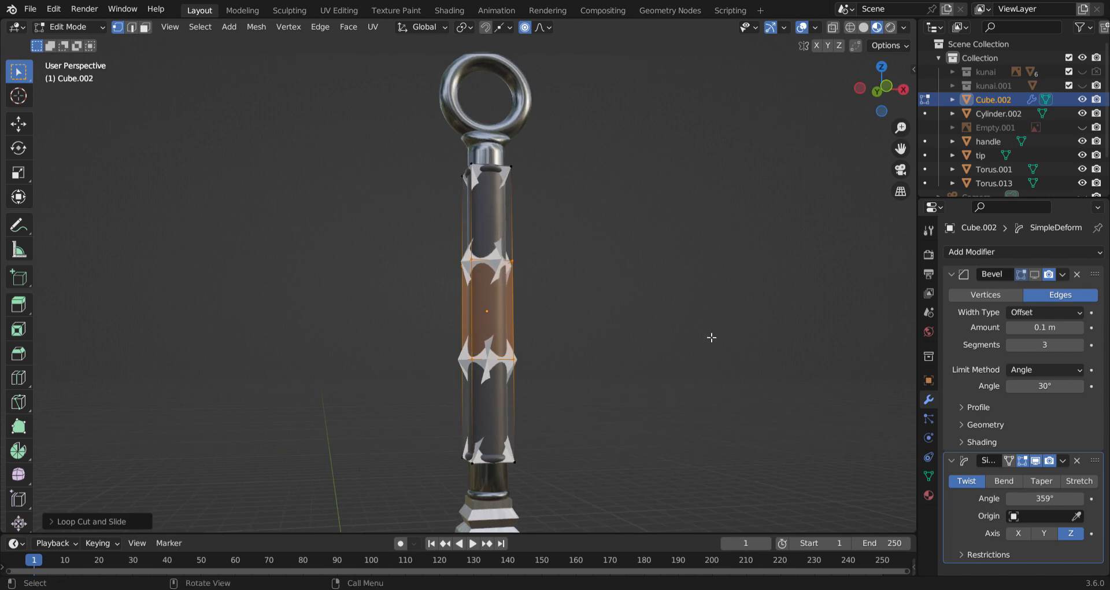
{"action": "middle_click_drag", "start_coordinate": [641, 373], "coordinate": [576, 359]}
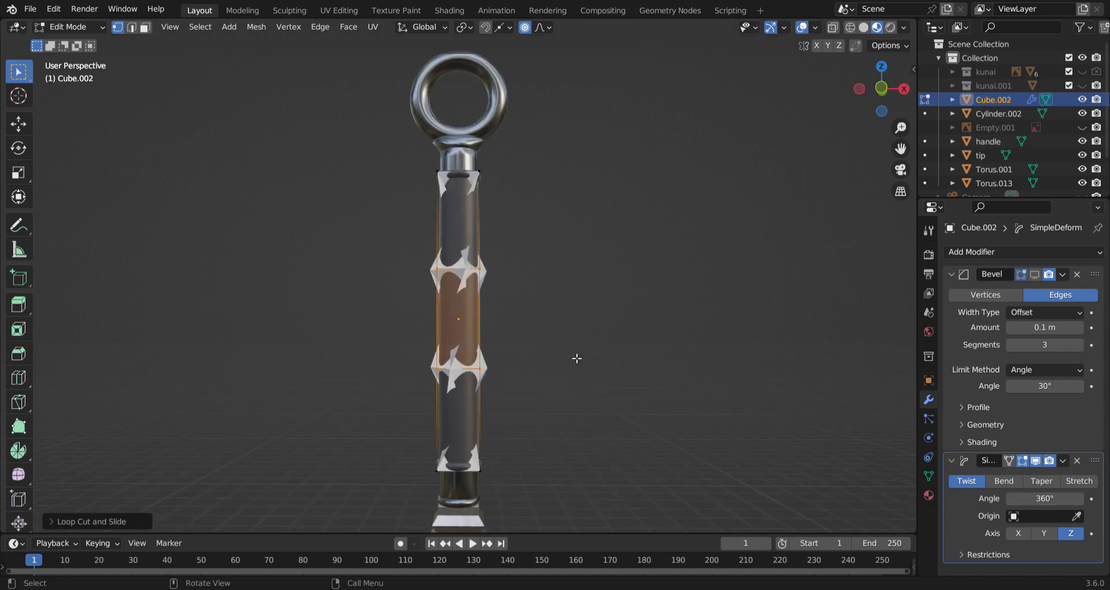
{"action": "key", "text": "ctrl+z"}
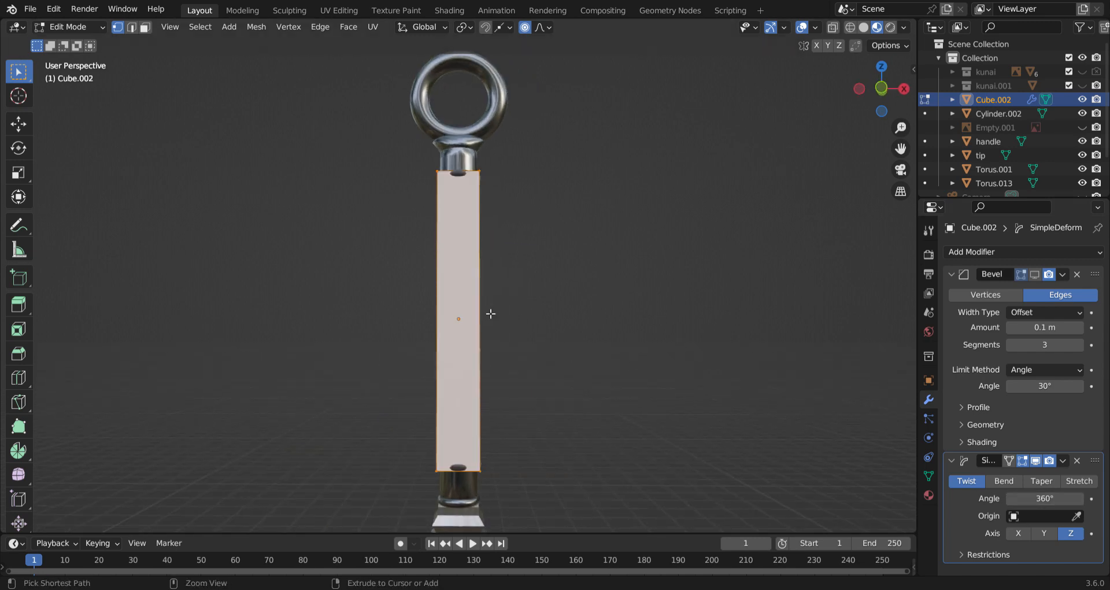
{"action": "key", "text": "ctrl+r"}
{"action": "scroll", "coordinate": [485, 308], "scroll_direction": "up", "scroll_amount": 20}
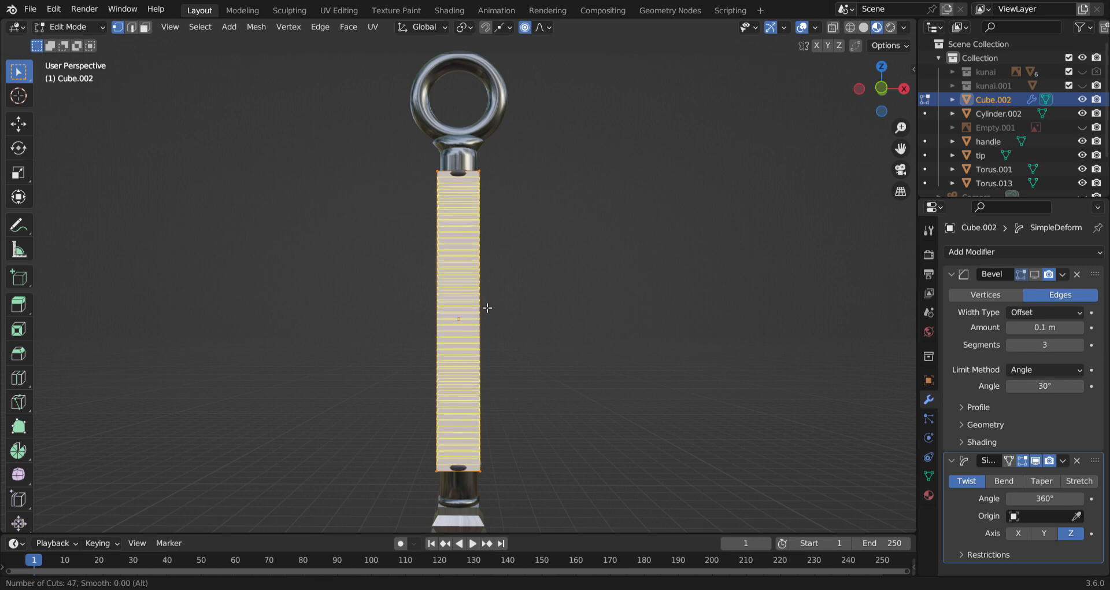
{"action": "scroll", "coordinate": [488, 307], "scroll_direction": "up", "scroll_amount": 20}
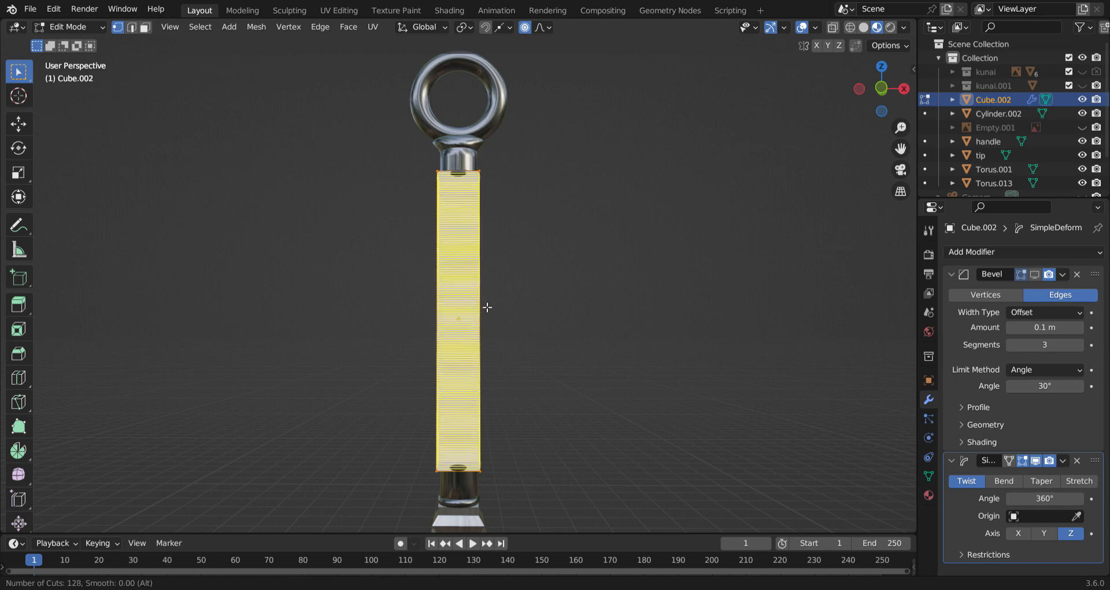
{"action": "key", "text": "Escape"}
Add 75 evenly spaced horizontal loop cuts along the bar without sliding them, and return to Object Mode.
{"action": "key", "text": "ctrl+r"}
{"action": "scroll", "coordinate": [465, 321], "scroll_direction": "up", "scroll_amount": 20}
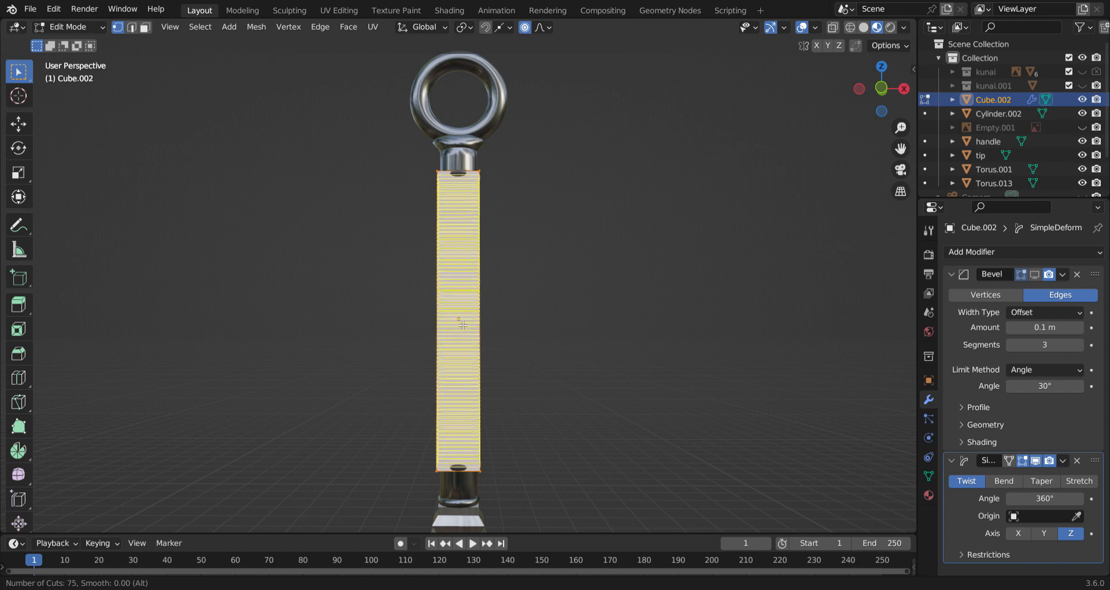
{"action": "left_click", "coordinate": [463, 325]}
{"action": "right_click", "coordinate": [523, 257]}
{"action": "middle_click_drag", "start_coordinate": [523, 256], "coordinate": [506, 272]}
{"action": "key", "text": "Tab"}
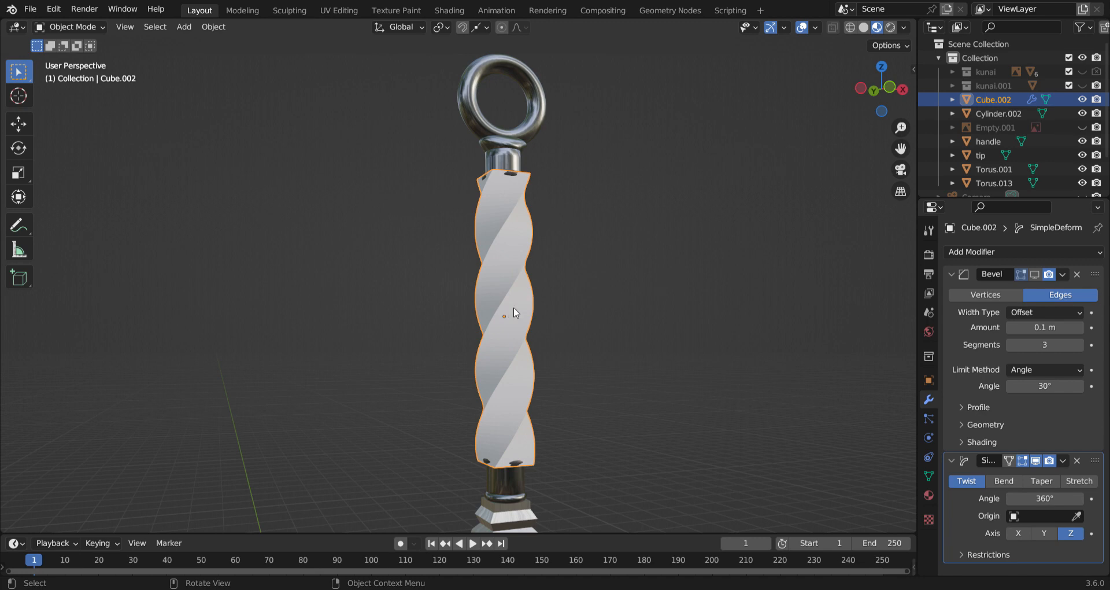
Scale the twisted bar to about 0.7 and shorten it along Z around the middle of the grip.
{"action": "key", "text": "s"}
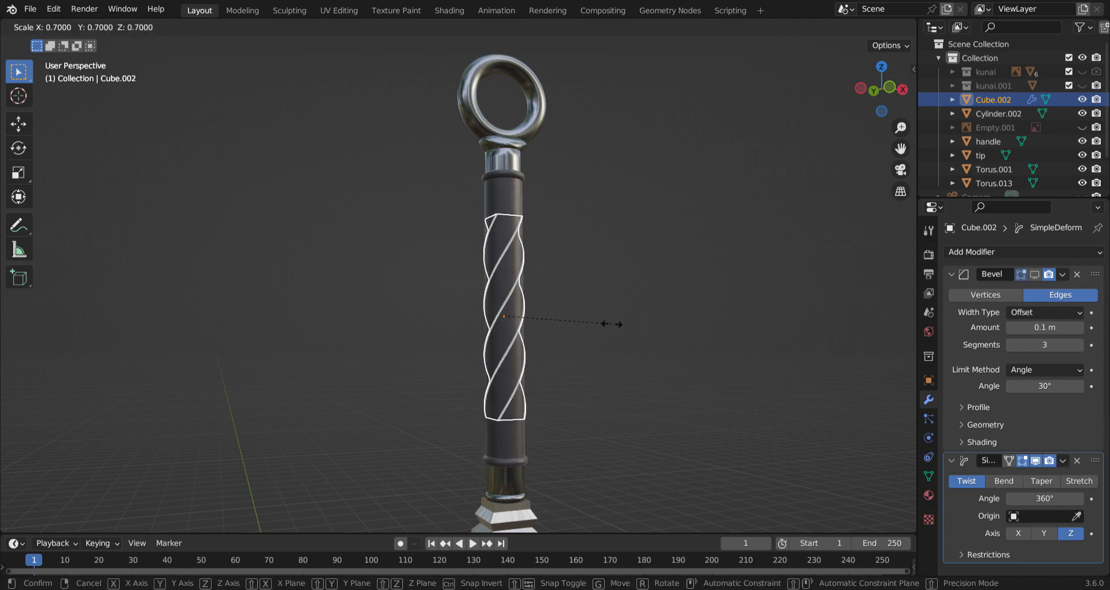
{"action": "left_click", "coordinate": [611, 324]}
{"action": "key", "text": "KP_Decimal"}
{"action": "scroll", "coordinate": [550, 314], "scroll_direction": "down", "scroll_amount": 4}
{"action": "key", "text": "s"}
{"action": "key", "text": "z"}
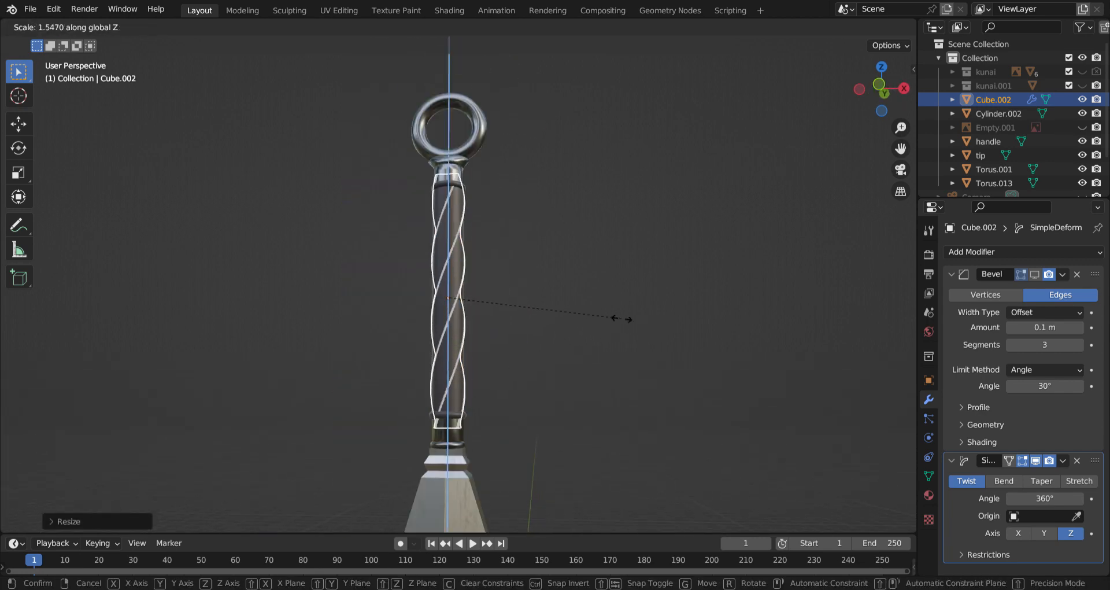
{"action": "left_click", "coordinate": [508, 306]}
Add a Subdivision Surface modifier to the twisted bar and scale it up uniformly by about 1.5.
{"action": "scroll", "coordinate": [507, 305], "scroll_direction": "up", "scroll_amount": 5}
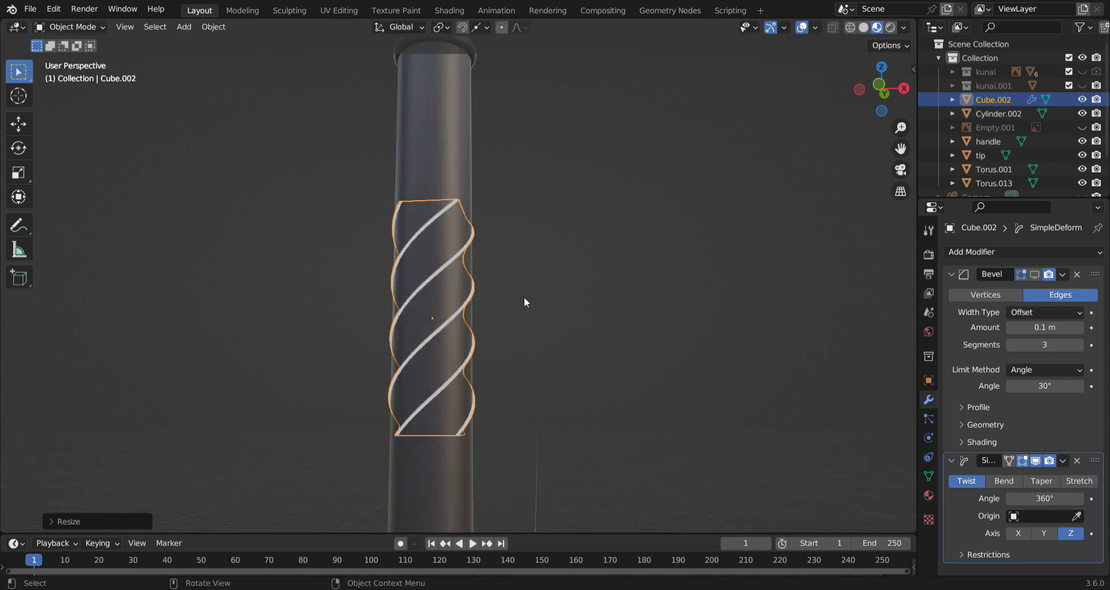
{"action": "scroll", "coordinate": [483, 297], "scroll_direction": "up", "scroll_amount": 4}
{"action": "scroll", "coordinate": [484, 298], "scroll_direction": "down", "scroll_amount": 6}
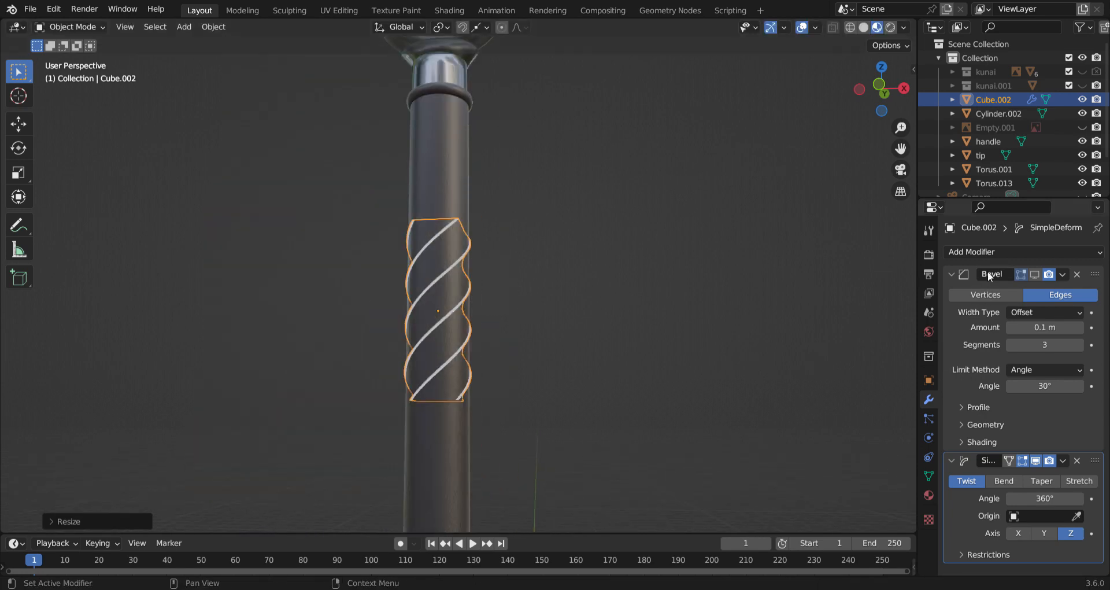
{"action": "left_click", "coordinate": [989, 253]}
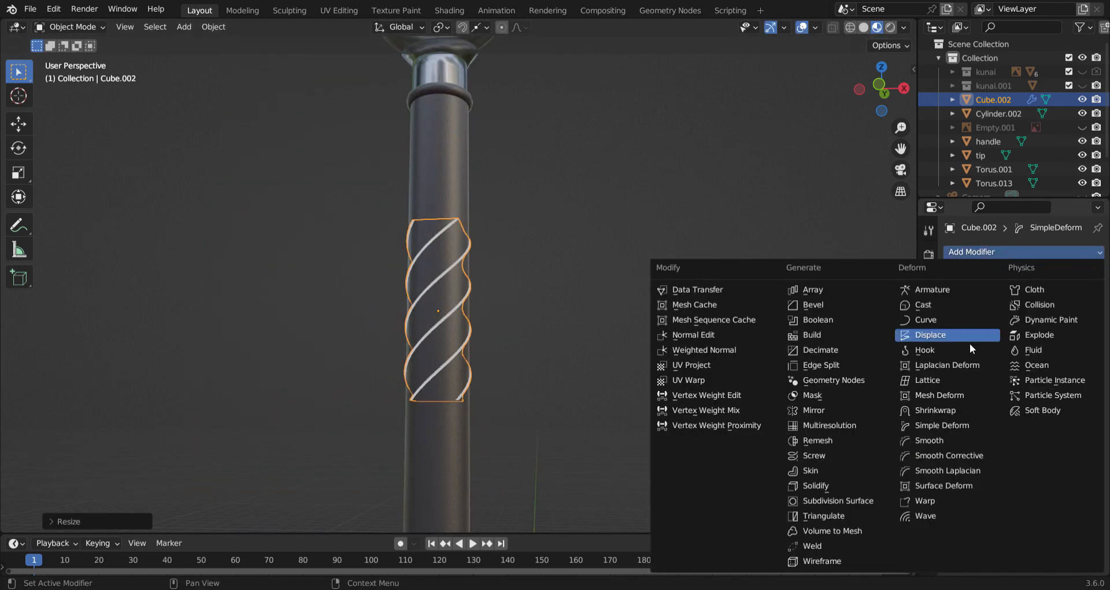
{"action": "left_click", "coordinate": [865, 498]}
{"action": "key", "text": "s"}
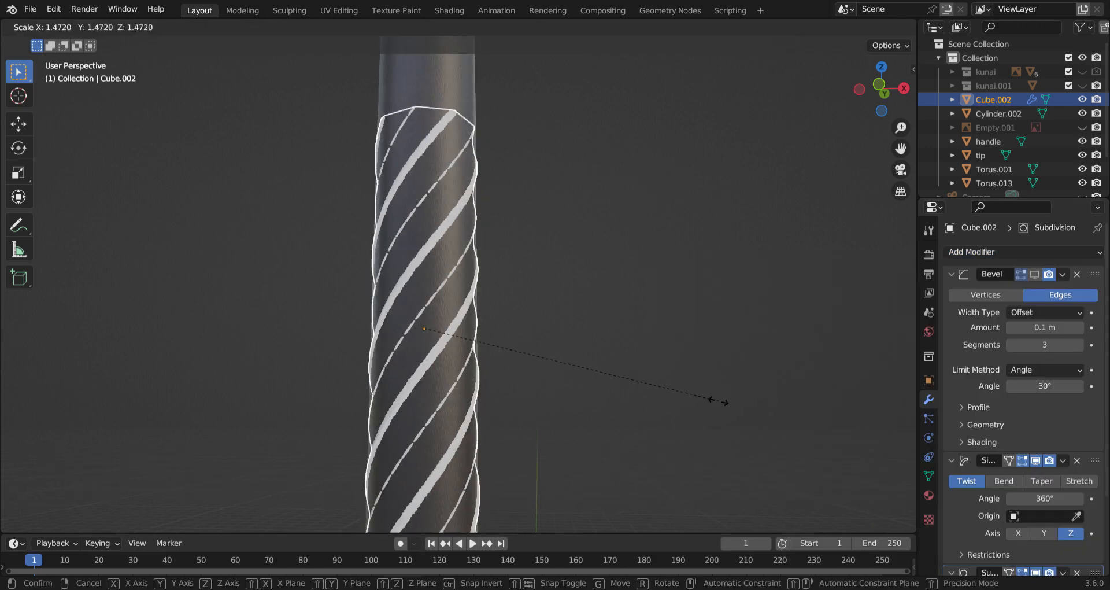
{"action": "left_click", "coordinate": [727, 411]}
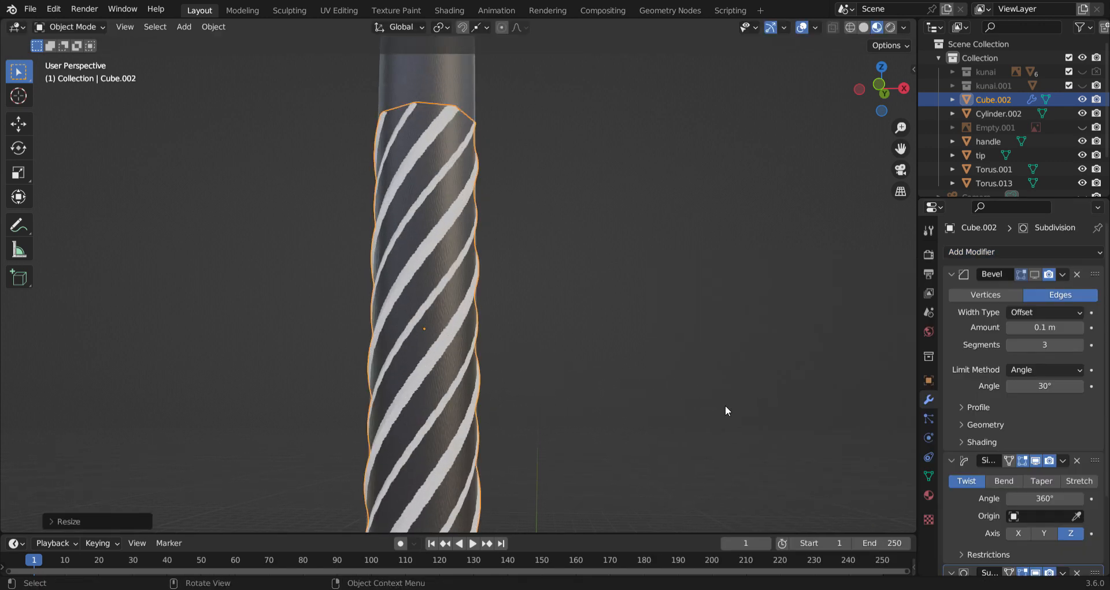
Try viewport subdivision levels 3 and 0 on the twisted bar, ending back at level 1.
{"action": "scroll", "coordinate": [960, 463], "scroll_direction": "down", "scroll_amount": 4}
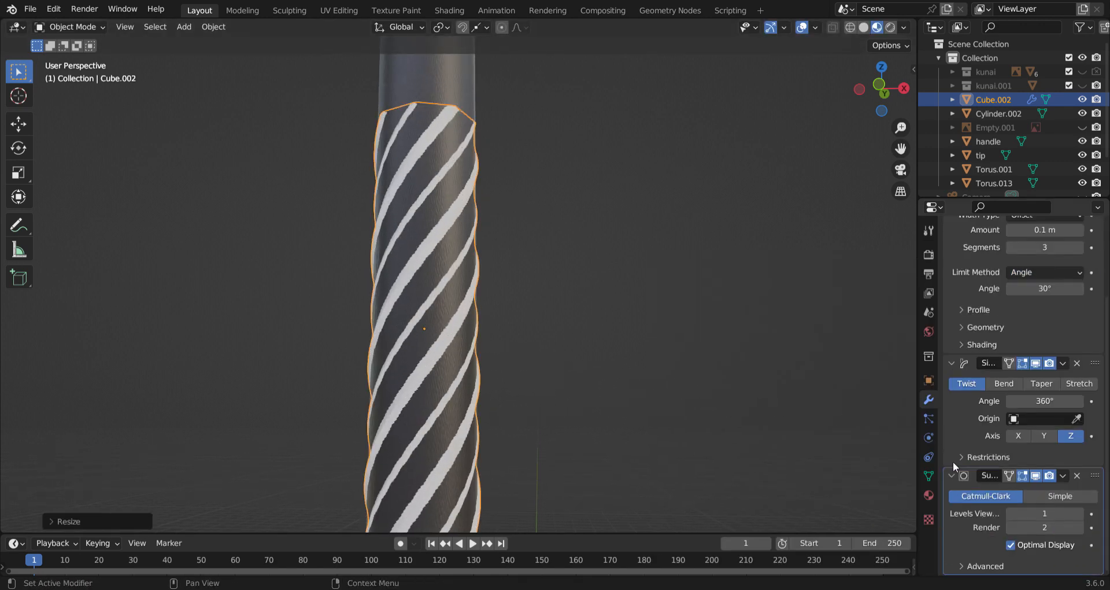
{"action": "left_click", "coordinate": [955, 366]}
{"action": "left_click", "coordinate": [1081, 513]}
{"action": "left_click", "coordinate": [1080, 514]}
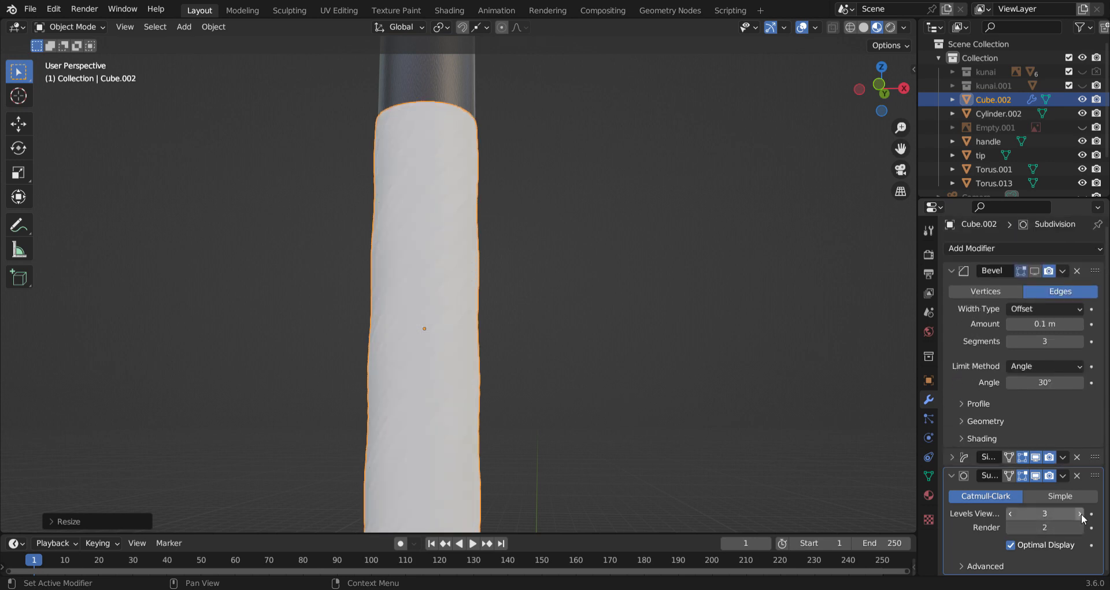
{"action": "left_click", "coordinate": [1010, 513]}
{"action": "left_click", "coordinate": [1010, 513]}
{"action": "left_click", "coordinate": [1011, 513]}
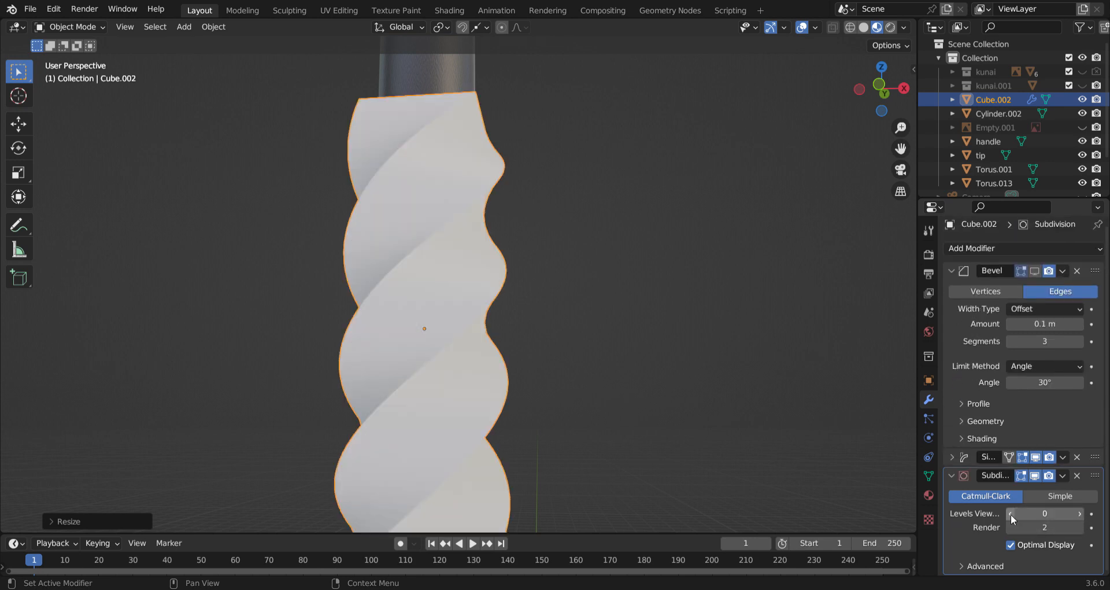
{"action": "left_click", "coordinate": [1081, 515]}
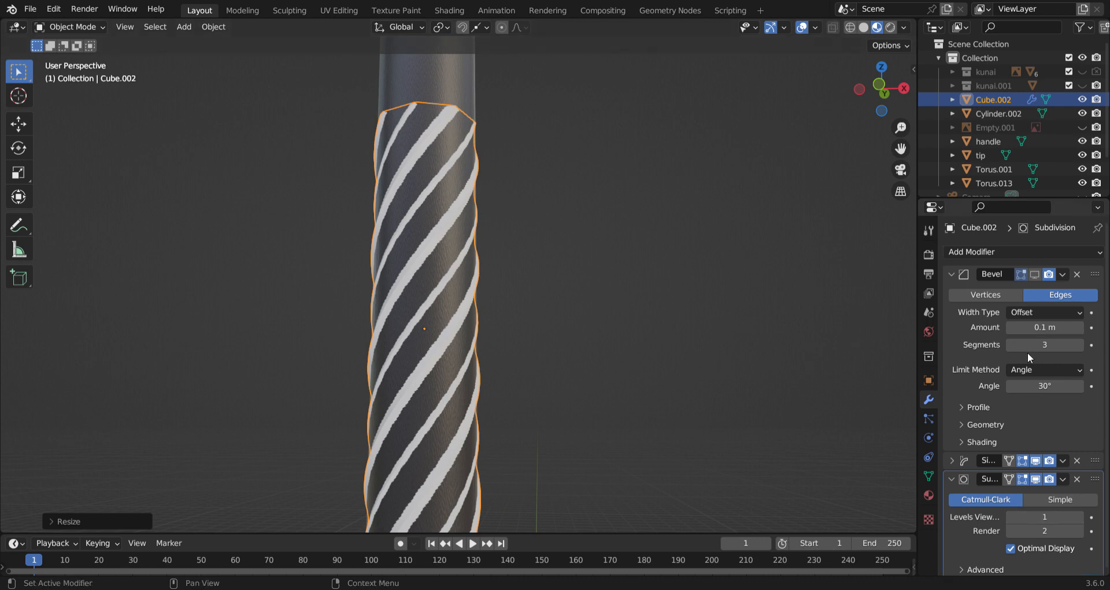
Set the Bevel modifier to 2 segments and enable its display in the viewport.
{"action": "left_click", "coordinate": [1080, 345]}
{"action": "left_click", "coordinate": [1011, 345]}
{"action": "left_click", "coordinate": [1012, 345]}
Scale the twisted bar down uniformly so only its spiral ridges protrude from the grip.
{"action": "scroll", "coordinate": [737, 346], "scroll_direction": "down", "scroll_amount": 6}
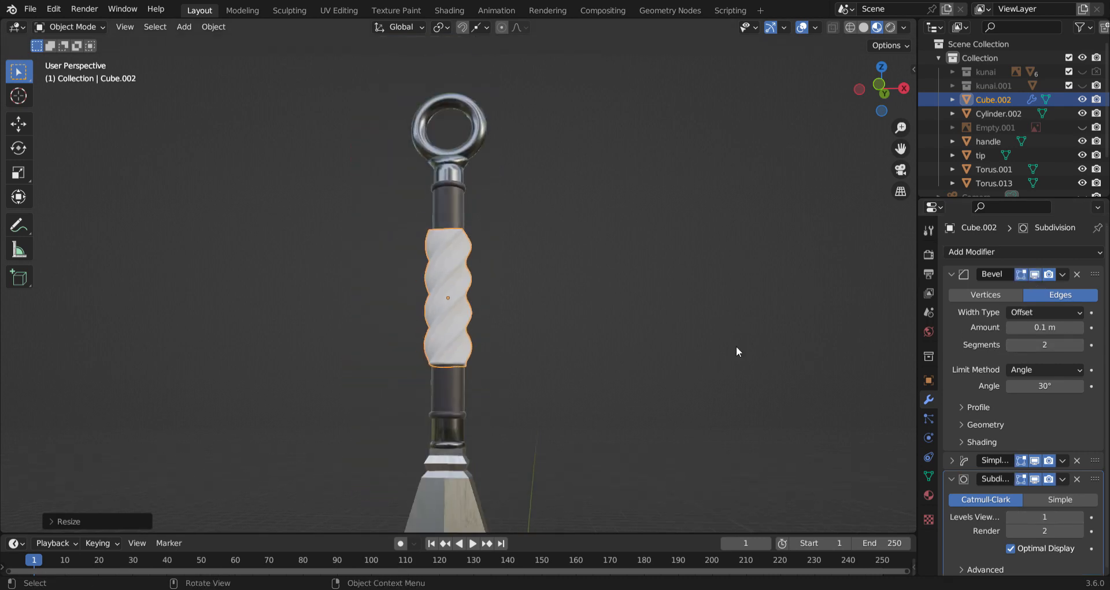
{"action": "key", "text": "s"}
{"action": "left_click", "coordinate": [659, 338]}
{"action": "scroll", "coordinate": [530, 343], "scroll_direction": "up", "scroll_amount": 10}
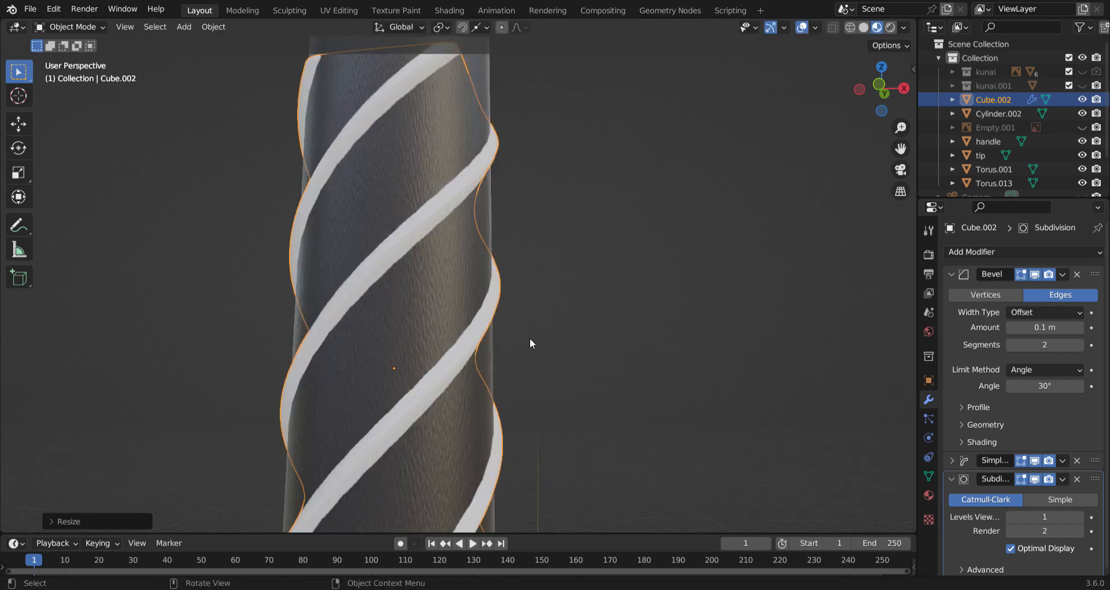
Apply the Bevel, Simple Deform and Subdivision modifiers to the twisted bar.
{"action": "scroll", "coordinate": [623, 334], "scroll_direction": "down", "scroll_amount": 7}
{"action": "left_click", "coordinate": [1063, 274]}
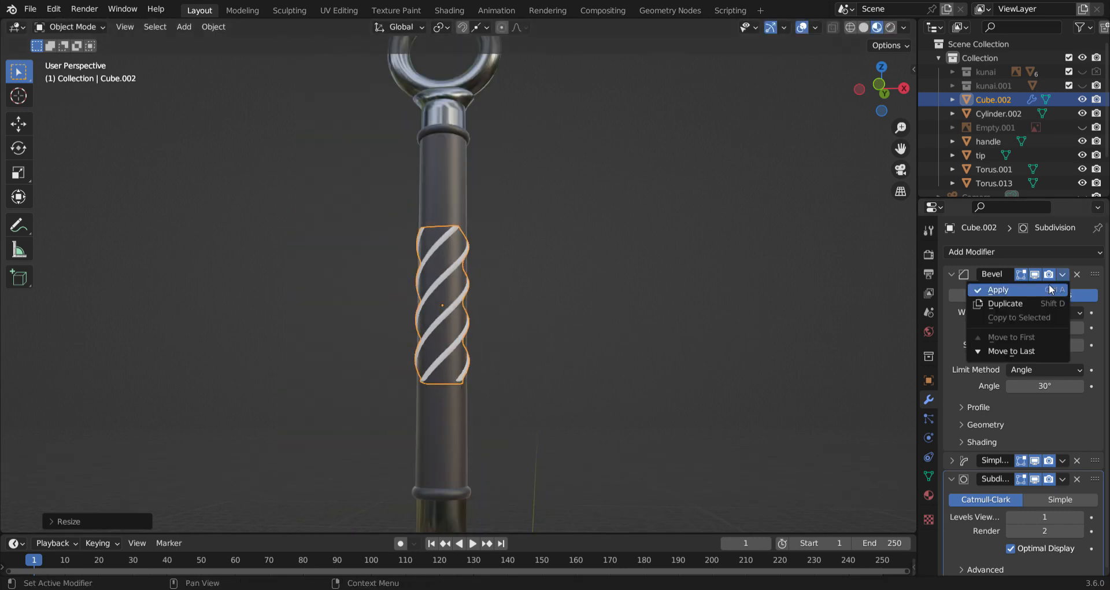
{"action": "left_click", "coordinate": [1048, 285]}
{"action": "left_click", "coordinate": [1062, 276]}
{"action": "left_click", "coordinate": [1048, 289]}
{"action": "left_click", "coordinate": [1061, 276]}
{"action": "left_click", "coordinate": [997, 289]}
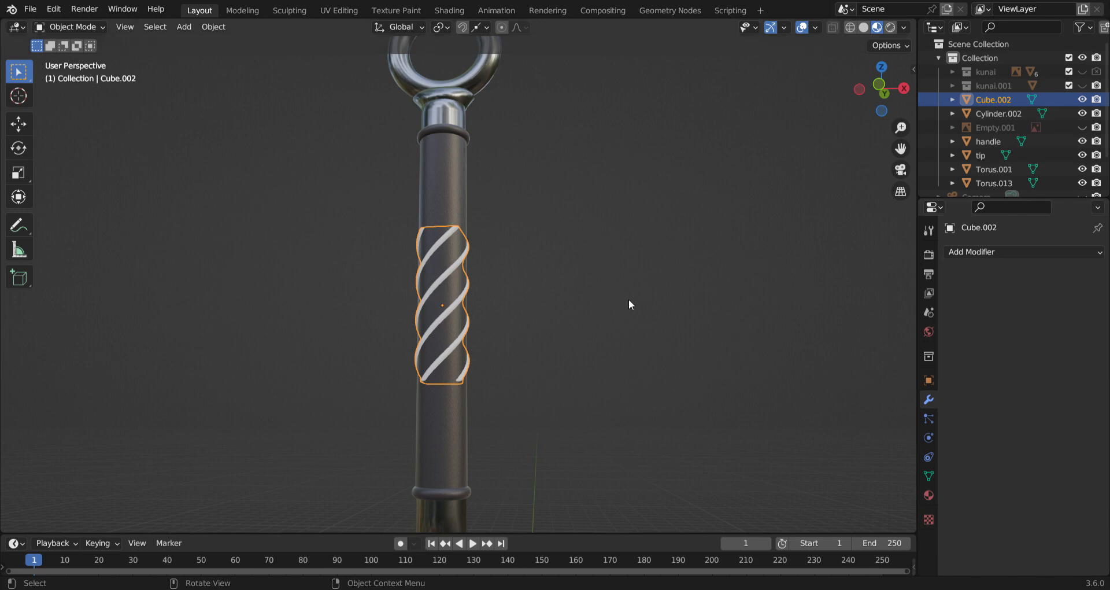
Move the twisted bar up along Z to the collar at the grip's upper end.
{"action": "key", "text": "g"}
{"action": "key", "text": "z"}
{"action": "left_click", "coordinate": [623, 208]}
{"action": "scroll", "coordinate": [429, 175], "scroll_direction": "up", "scroll_amount": 3}
{"action": "scroll", "coordinate": [429, 175], "scroll_direction": "up", "scroll_amount": 1}
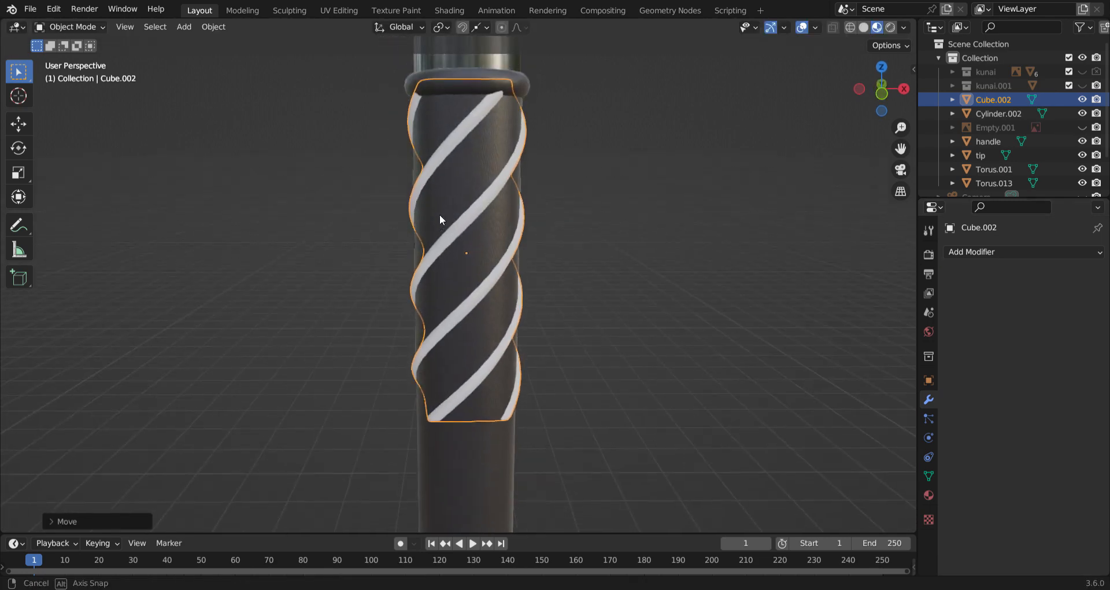
Switch to solid shading, duplicate the twisted wrap and place the copy about 0.63 m lower along Z, directly beneath the original.
{"action": "scroll", "coordinate": [440, 215], "scroll_direction": "down", "scroll_amount": 2}
{"action": "scroll", "coordinate": [518, 235], "scroll_direction": "down", "scroll_amount": 4}
{"action": "key", "text": "z"}
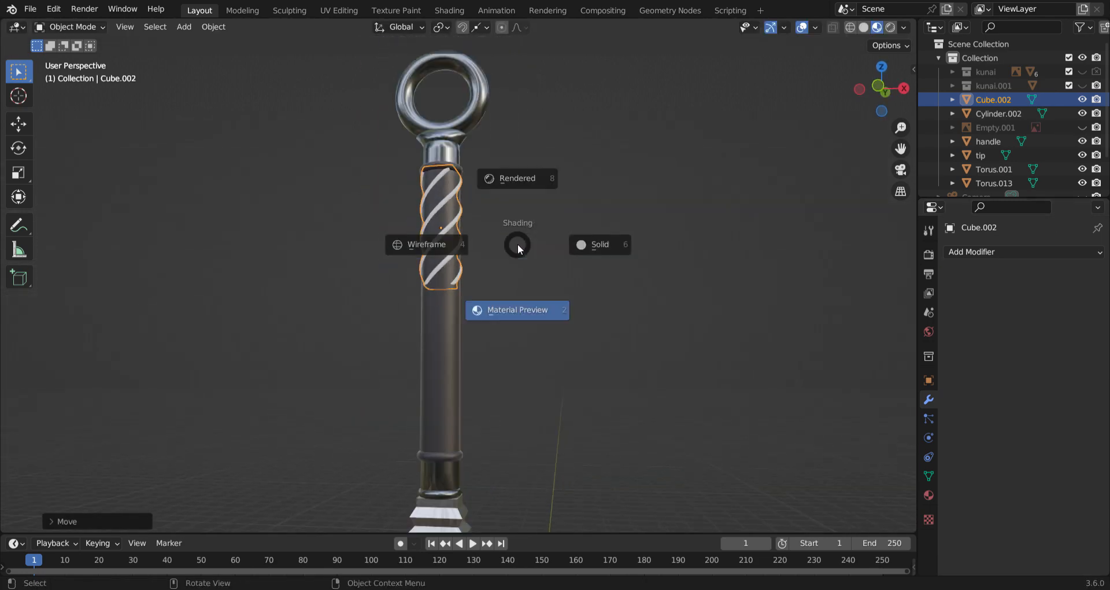
{"action": "left_click", "coordinate": [616, 259]}
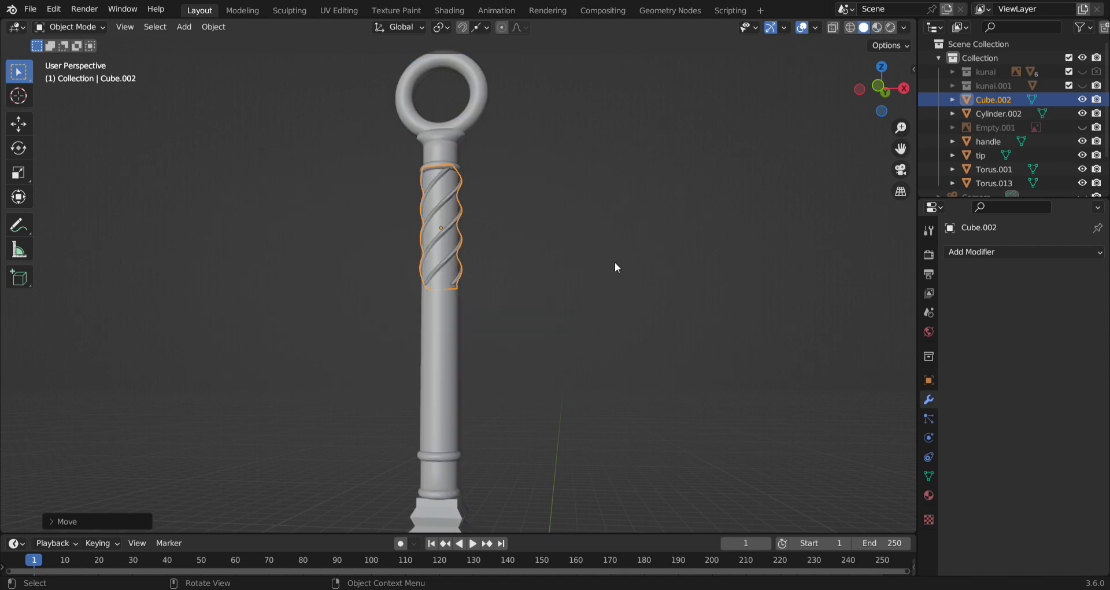
{"action": "key", "text": "shift+d"}
{"action": "key", "text": "z"}
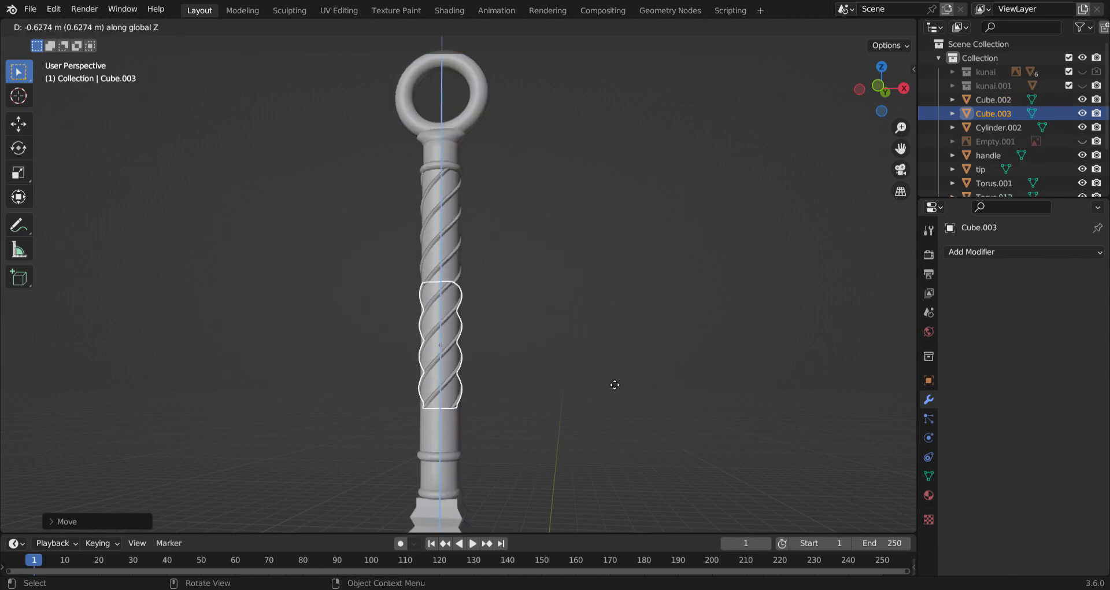
{"action": "scroll", "coordinate": [481, 327], "scroll_direction": "up", "scroll_amount": 10}
{"action": "key", "text": "shift+d"}
{"action": "key", "text": "z"}
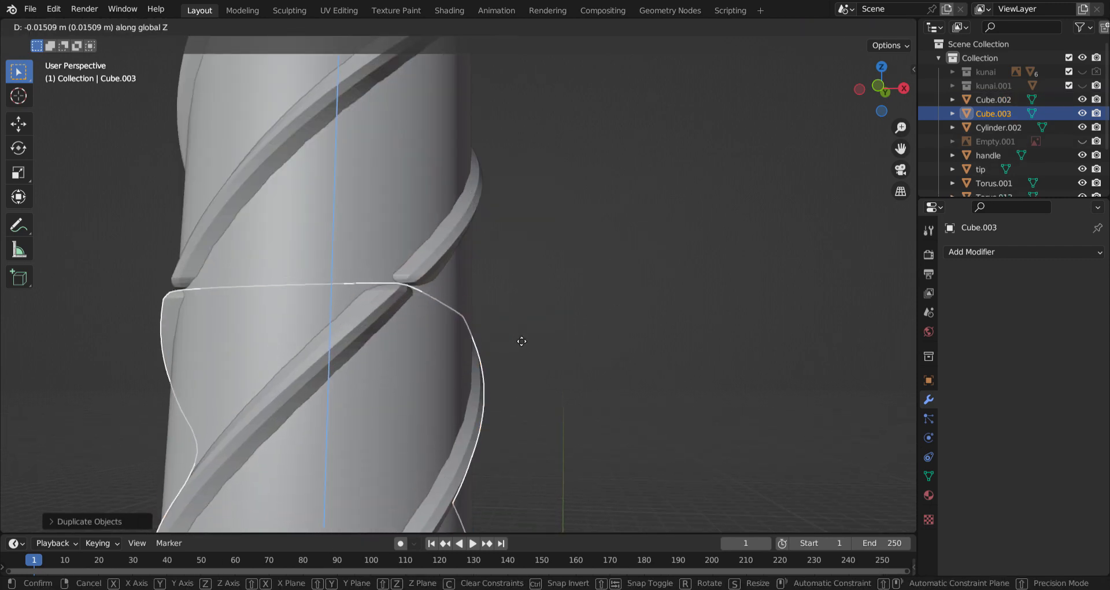
{"action": "left_click", "coordinate": [524, 335]}
Rotate the lower wrap copy slightly about Z and nudge it closer to the upper wrap's end.
{"action": "key", "text": "r"}
{"action": "key", "text": "z"}
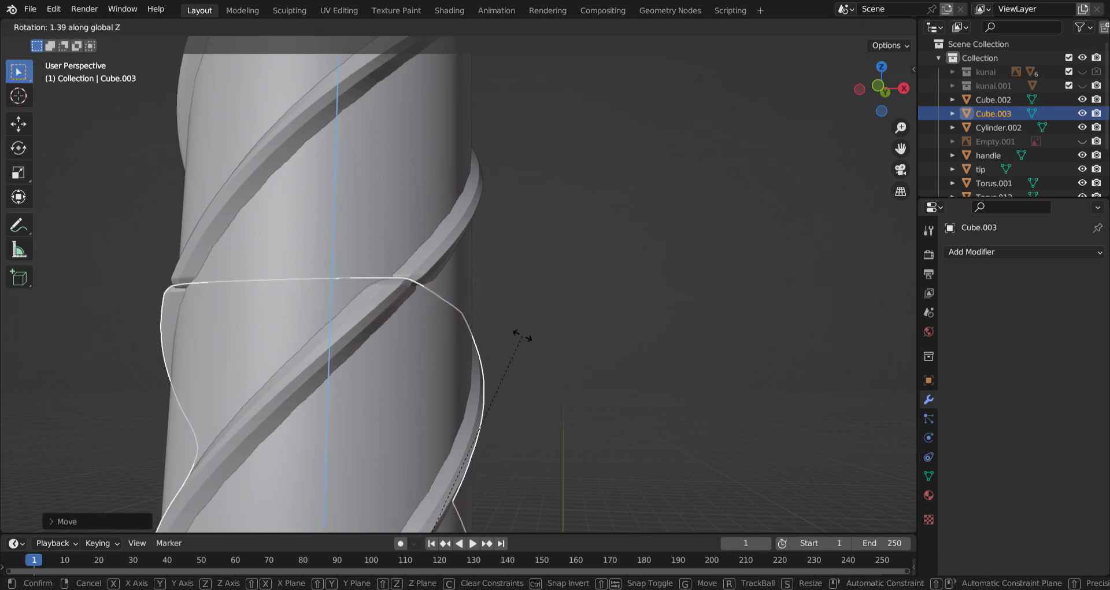
{"action": "left_click", "coordinate": [519, 336]}
{"action": "middle_click_drag", "start_coordinate": [519, 336], "coordinate": [536, 353]}
{"action": "key", "text": "g"}
{"action": "left_click", "coordinate": [541, 354]}
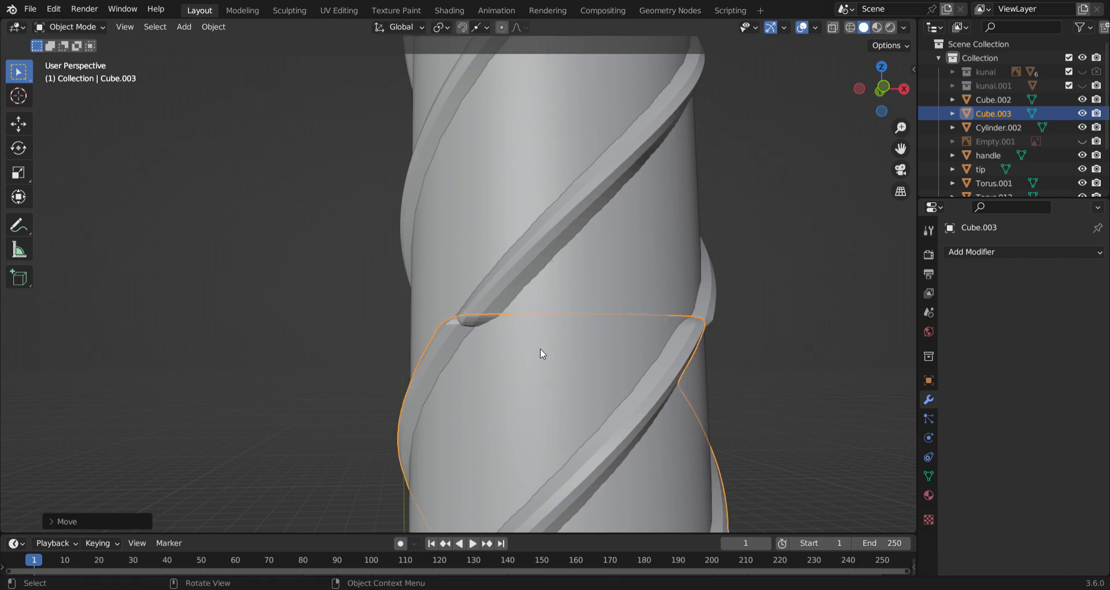
{"action": "key", "text": "s"}
{"action": "key", "text": "z"}
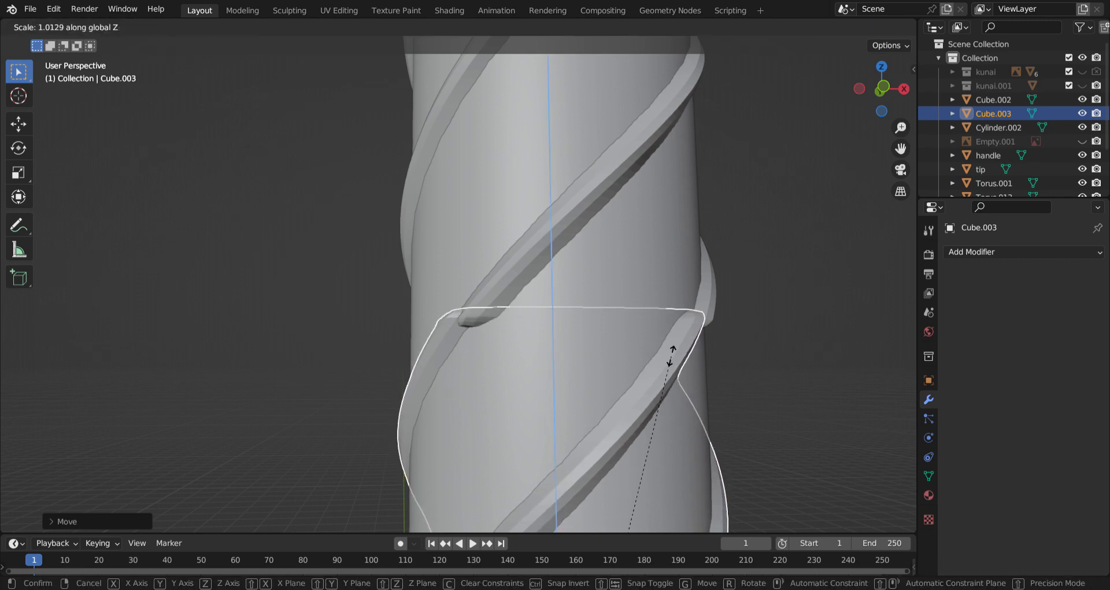
{"action": "left_click", "coordinate": [622, 354]}
Rotate the lower wrap copy a few degrees further about Z to line its ridges up with the upper wrap's.
{"action": "middle_click_drag", "start_coordinate": [740, 373], "coordinate": [633, 357]}
{"action": "scroll", "coordinate": [613, 358], "scroll_direction": "down", "scroll_amount": 4}
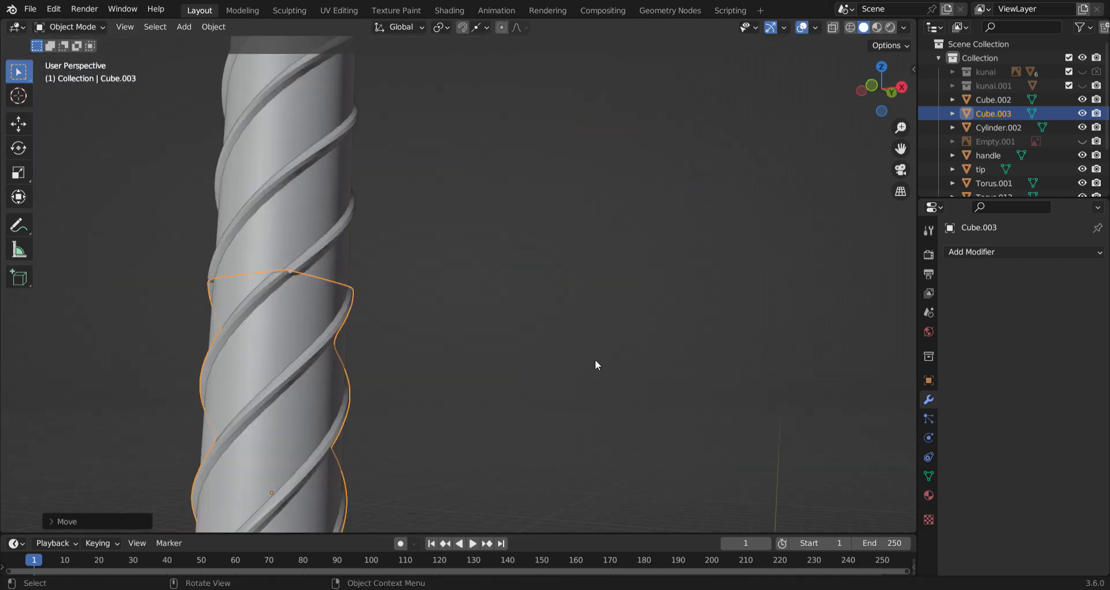
{"action": "key", "text": "r"}
{"action": "key", "text": "z"}
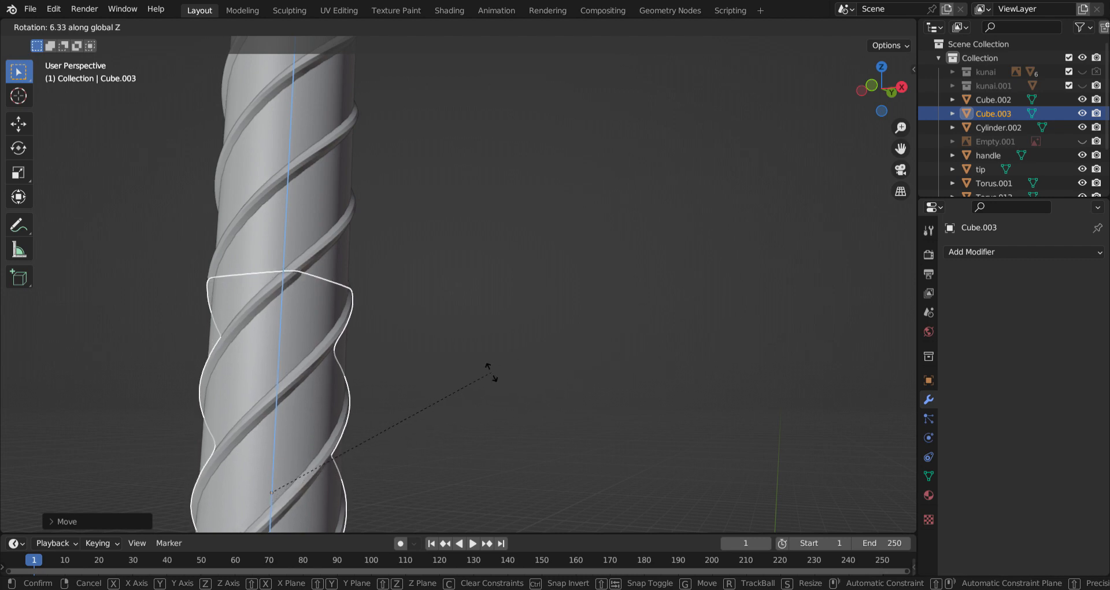
{"action": "left_click", "coordinate": [509, 370]}
{"action": "middle_click_drag", "start_coordinate": [508, 370], "coordinate": [584, 321], "text": "shift"}
{"action": "key", "text": "s"}
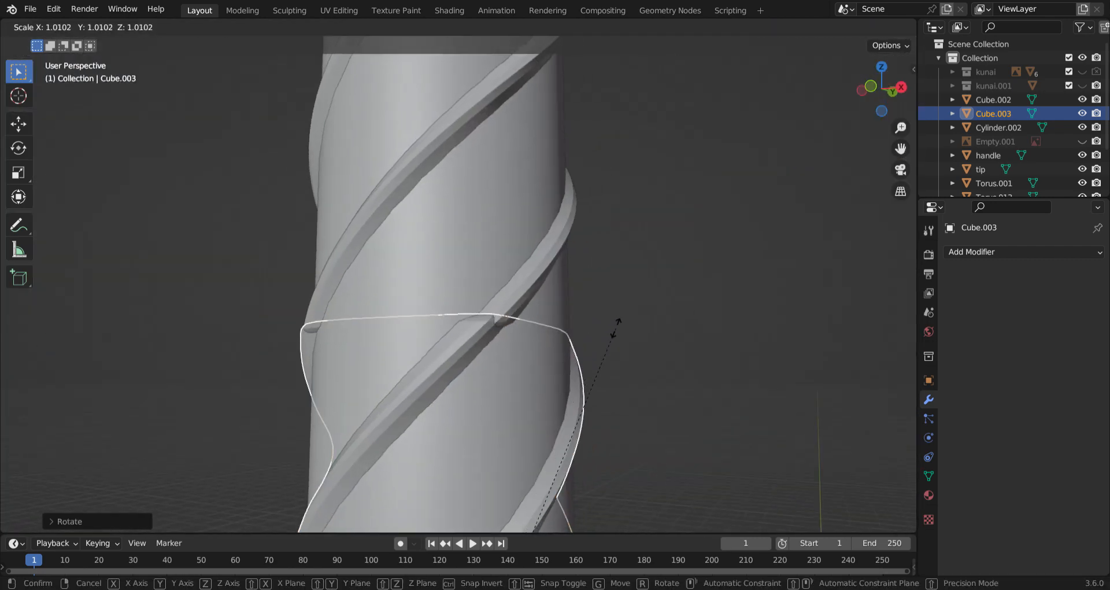
{"action": "right_click", "coordinate": [608, 331]}
{"action": "key", "text": "r"}
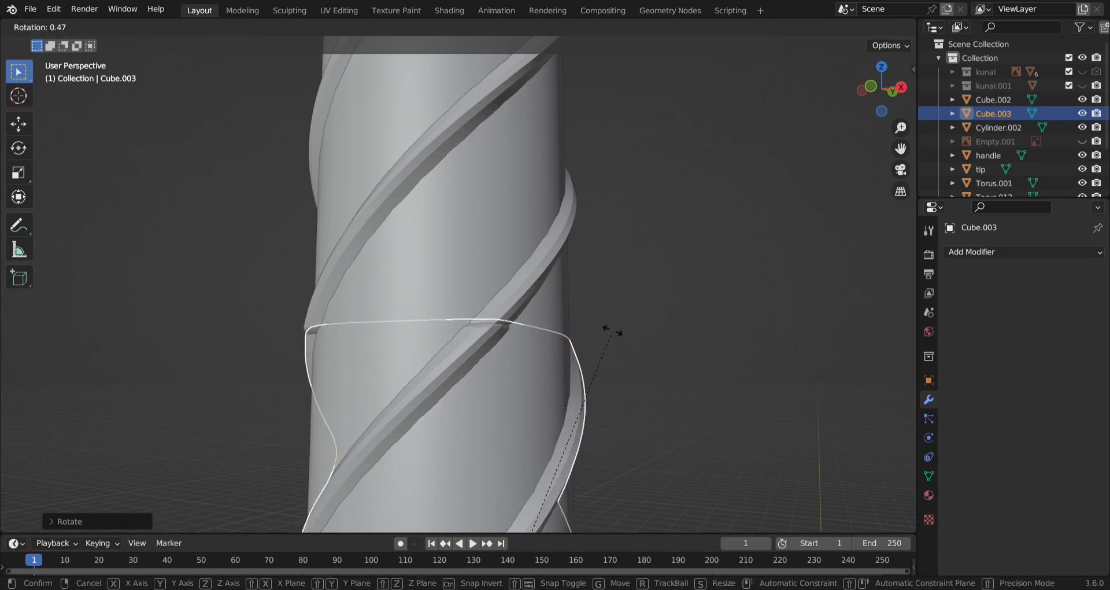
{"action": "key", "text": "z"}
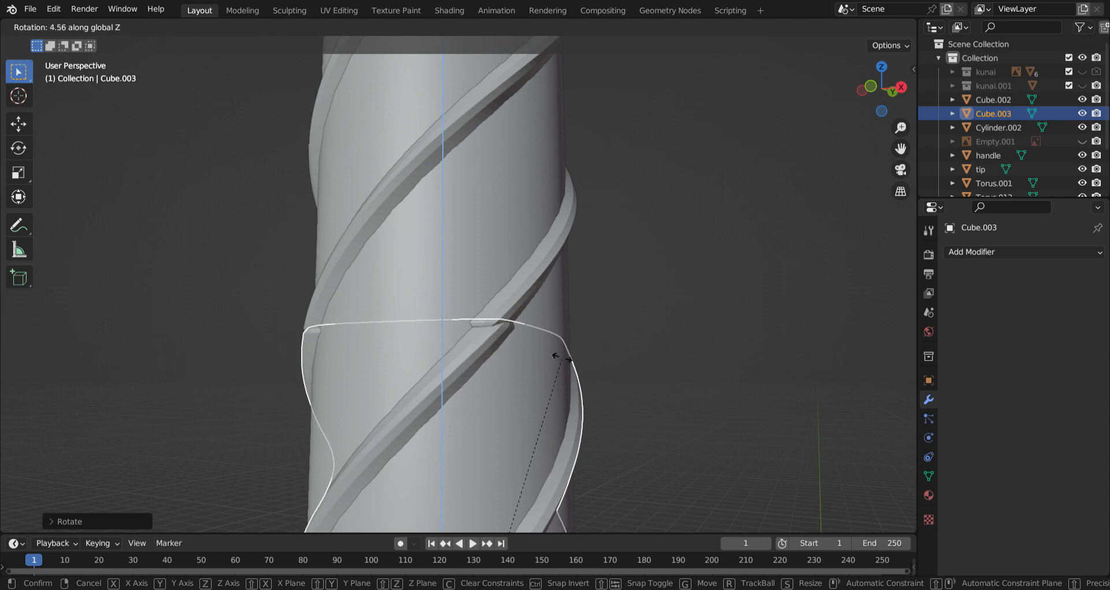
{"action": "left_click", "coordinate": [355, 499]}
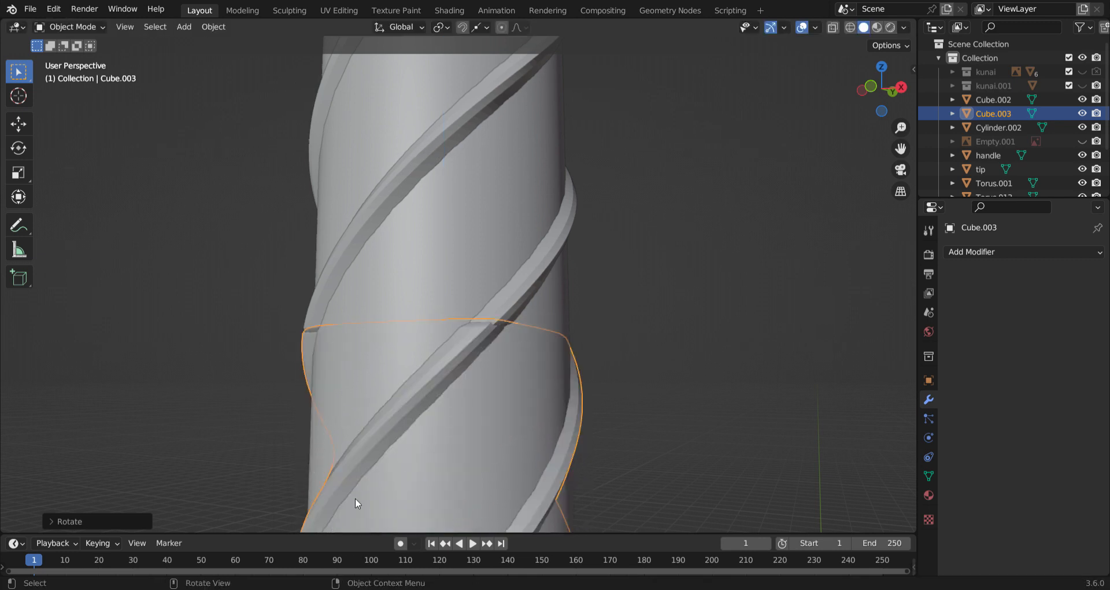
Flip the lower wrap copy end for end by rotating it 180° about its X axis.
{"action": "scroll", "coordinate": [498, 397], "scroll_direction": "down", "scroll_amount": 5}
{"action": "type", "text": "r"}
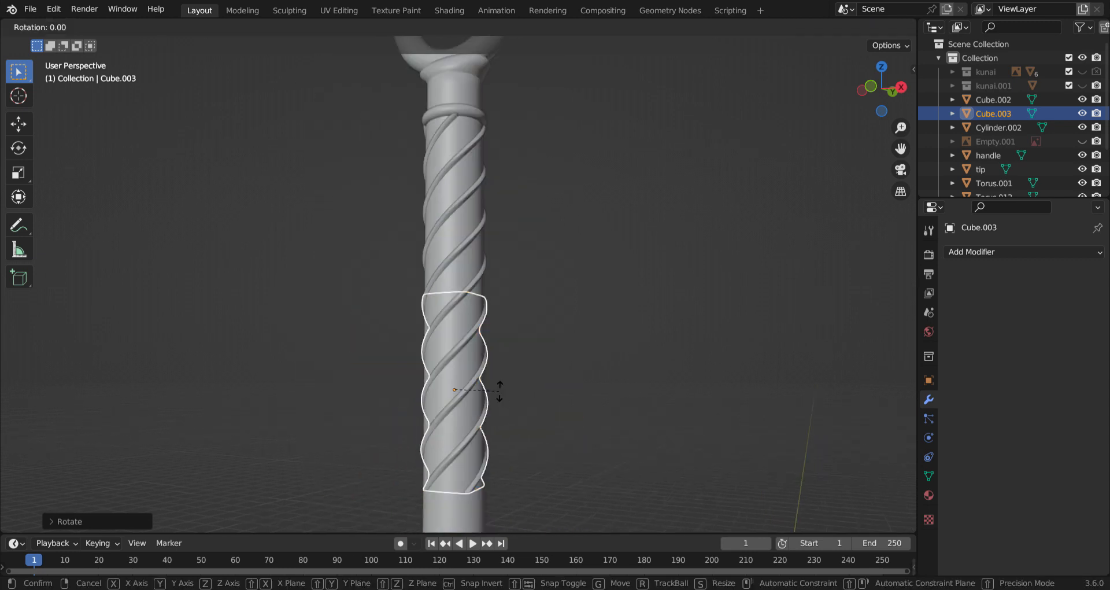
{"action": "type", "text": "x180"}
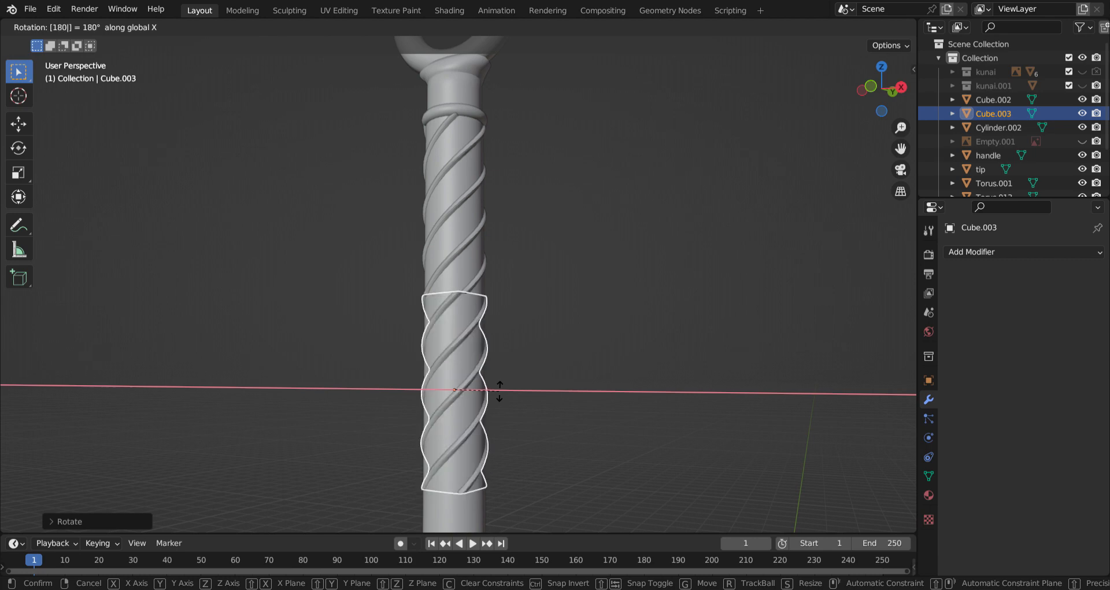
{"action": "type", "text": "x"}
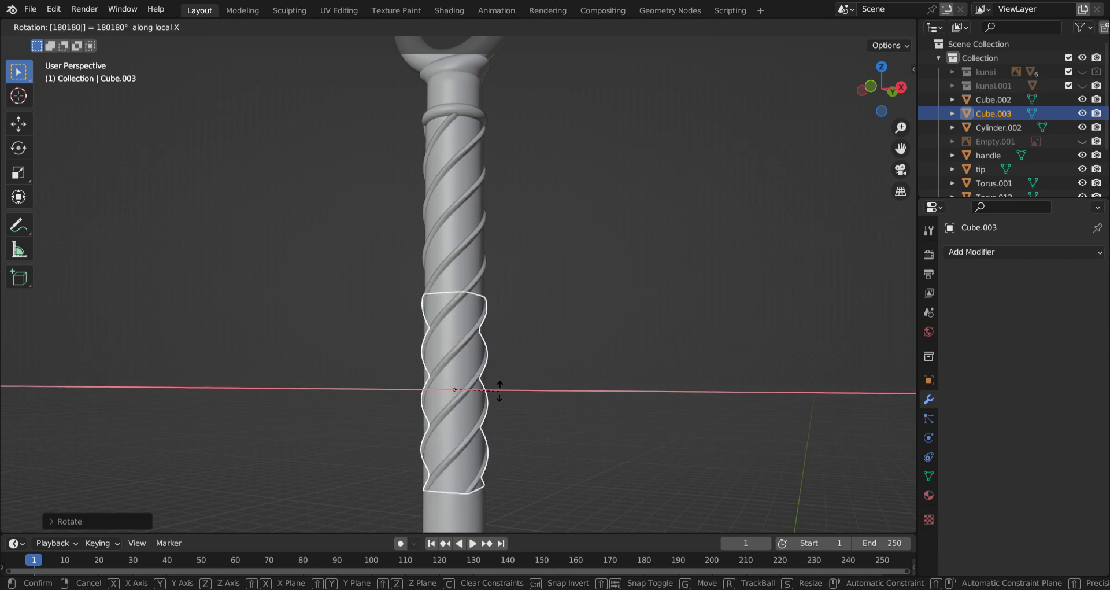
{"action": "key", "text": "Return"}
Turn the flipped copy about Z by about 2.6° so its ridges continue those of the upper wrap.
{"action": "scroll", "coordinate": [447, 290], "scroll_direction": "up", "scroll_amount": 8}
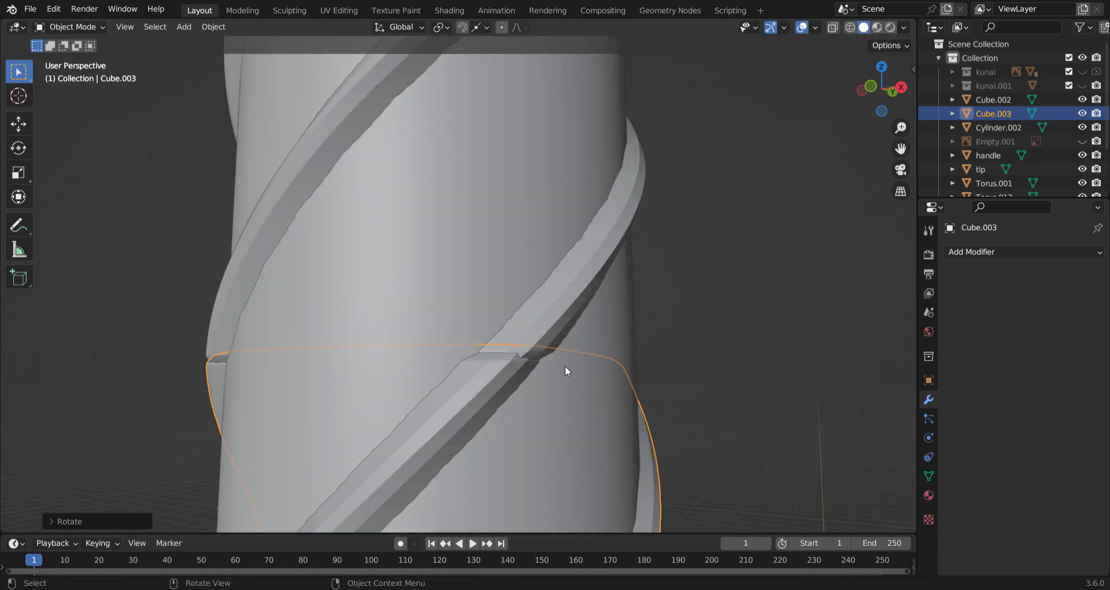
{"action": "middle_click_drag", "start_coordinate": [565, 367], "coordinate": [537, 362], "text": "shift"}
{"action": "key", "text": "r"}
{"action": "key", "text": "z"}
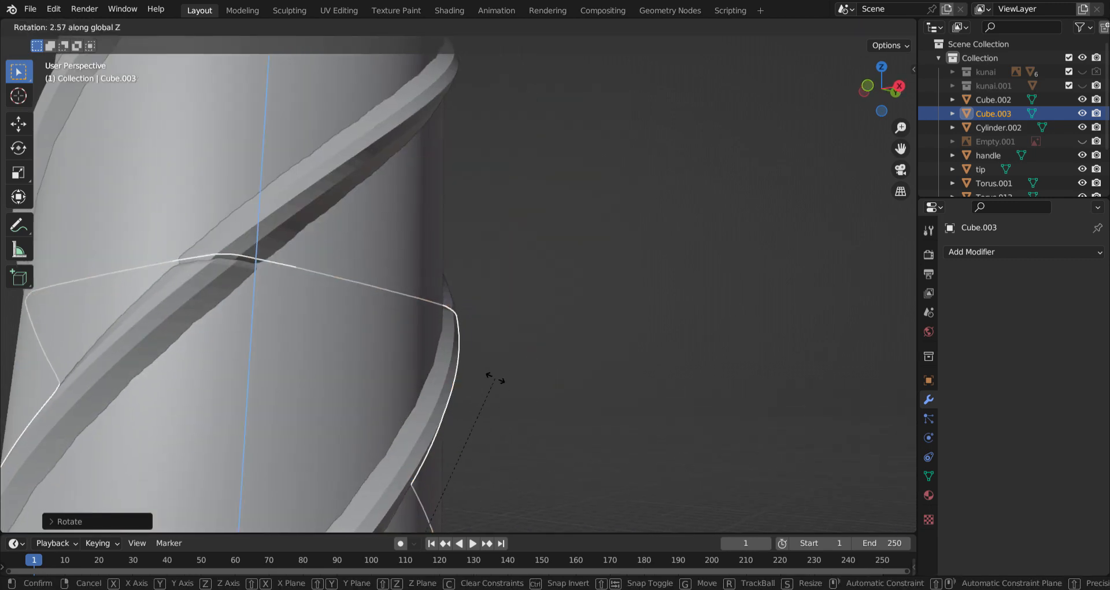
{"action": "left_click", "coordinate": [504, 378]}
{"action": "scroll", "coordinate": [377, 358], "scroll_direction": "down", "scroll_amount": 6}
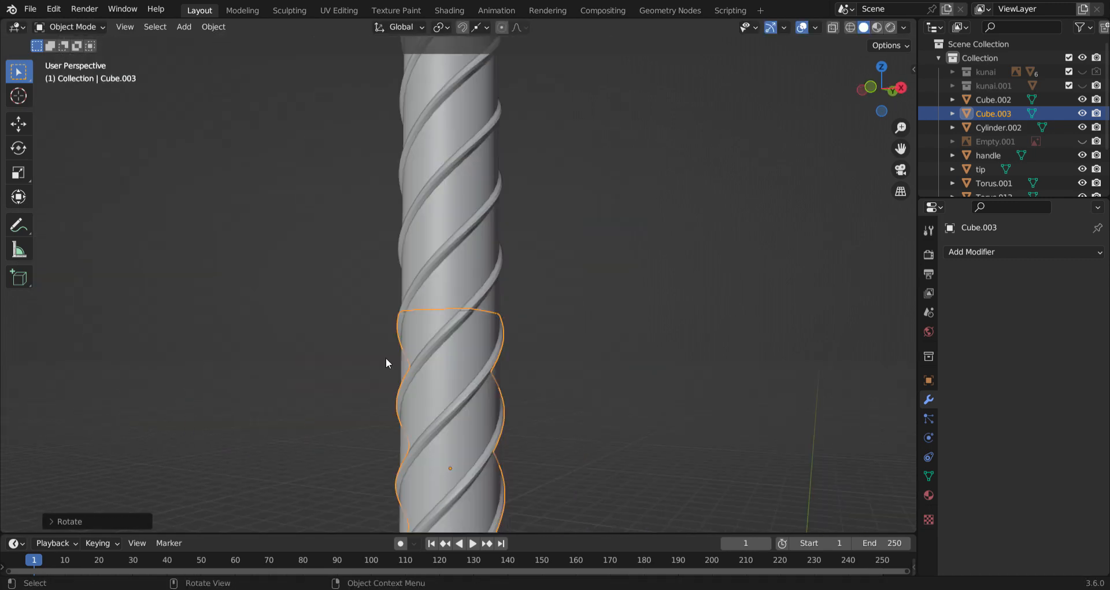
Nudge the flipped lower wrap copy along Z so its edge sits against the end of the upper wrap.
{"action": "scroll", "coordinate": [386, 363], "scroll_direction": "down", "scroll_amount": 6}
{"action": "scroll", "coordinate": [545, 365], "scroll_direction": "up", "scroll_amount": 12}
{"action": "key", "text": "g"}
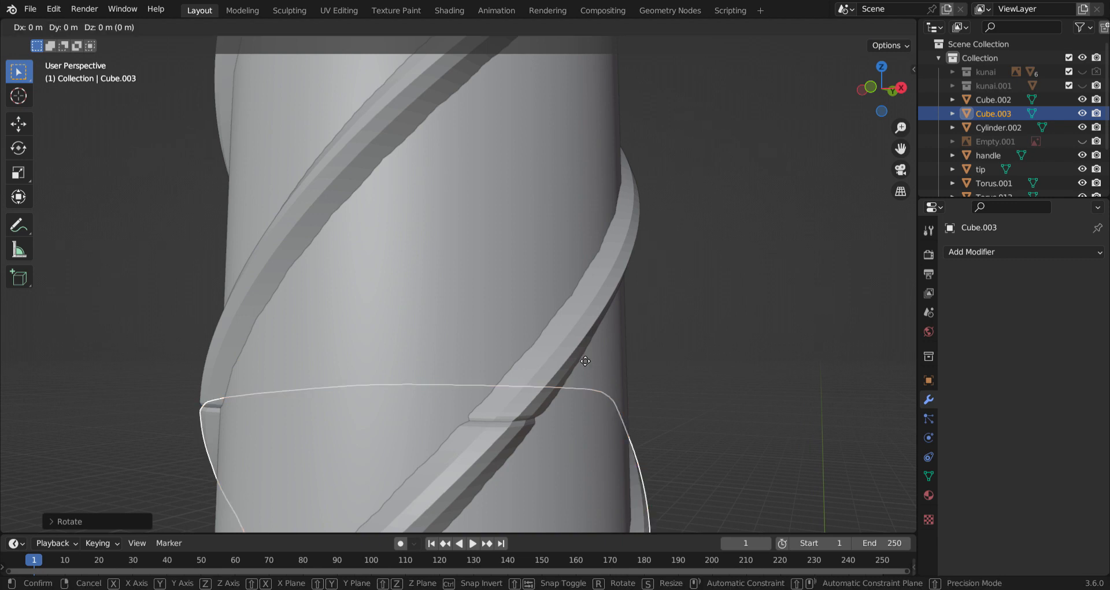
{"action": "key", "text": "z"}
{"action": "left_click", "coordinate": [581, 344]}
{"action": "key", "text": "g"}
{"action": "key", "text": "z"}
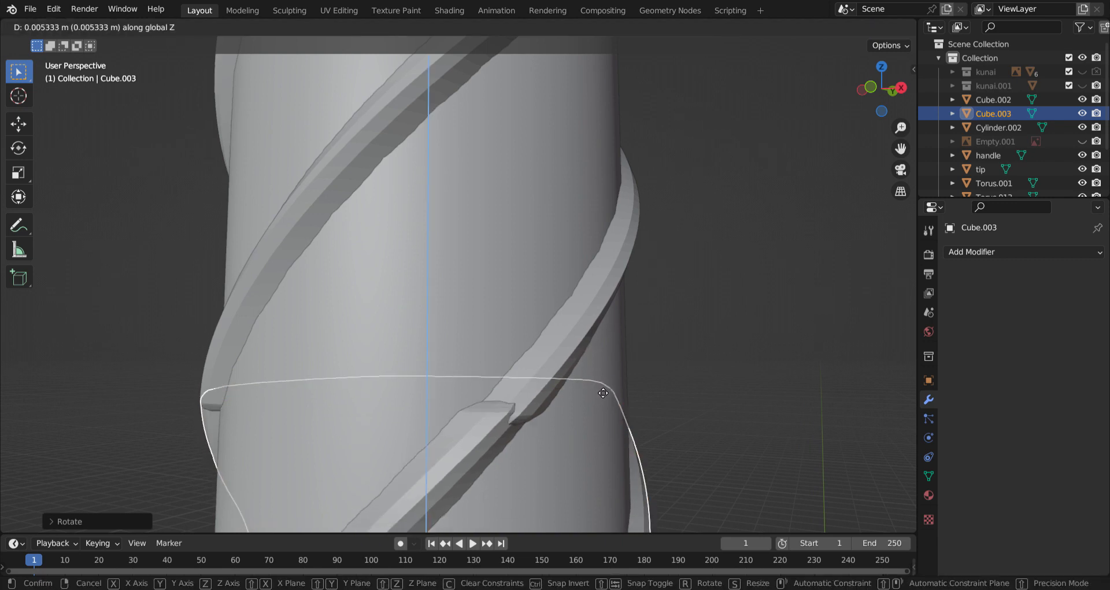
{"action": "left_click", "coordinate": [686, 398]}
Rotate the lower wrap copy about Z by about 2.1° to join its ridges to the upper wrap's.
{"action": "key", "text": "r"}
{"action": "key", "text": "z"}
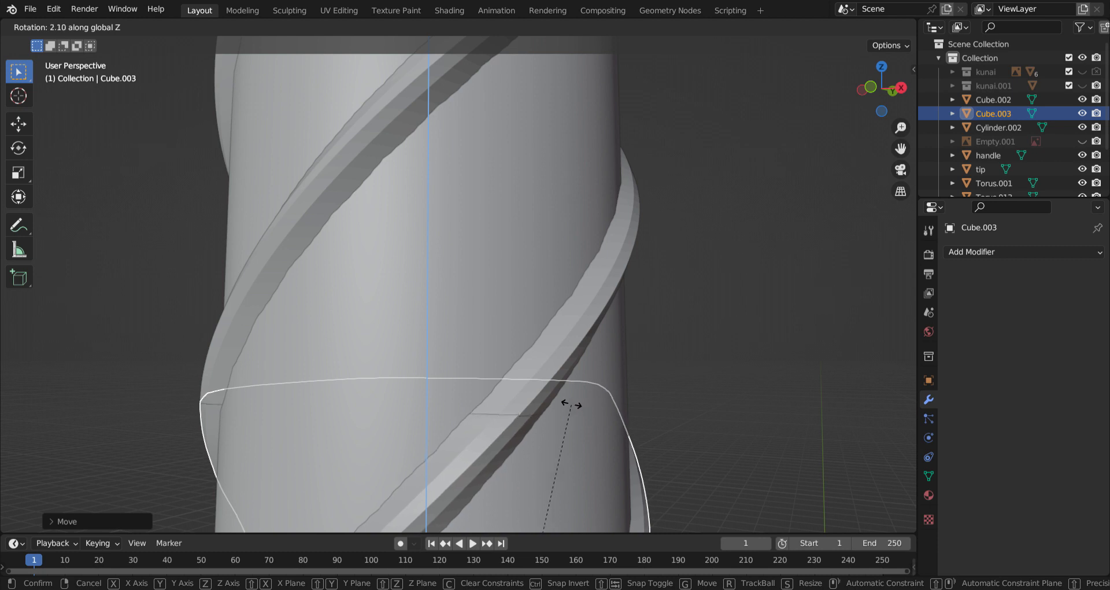
{"action": "left_click", "coordinate": [572, 404]}
{"action": "scroll", "coordinate": [581, 399], "scroll_direction": "down", "scroll_amount": 11}
Duplicate the lower wrap copy and move the duplicate down about 0.63 m along Z, below the existing wraps.
{"action": "middle_click_drag", "start_coordinate": [582, 397], "coordinate": [539, 315]}
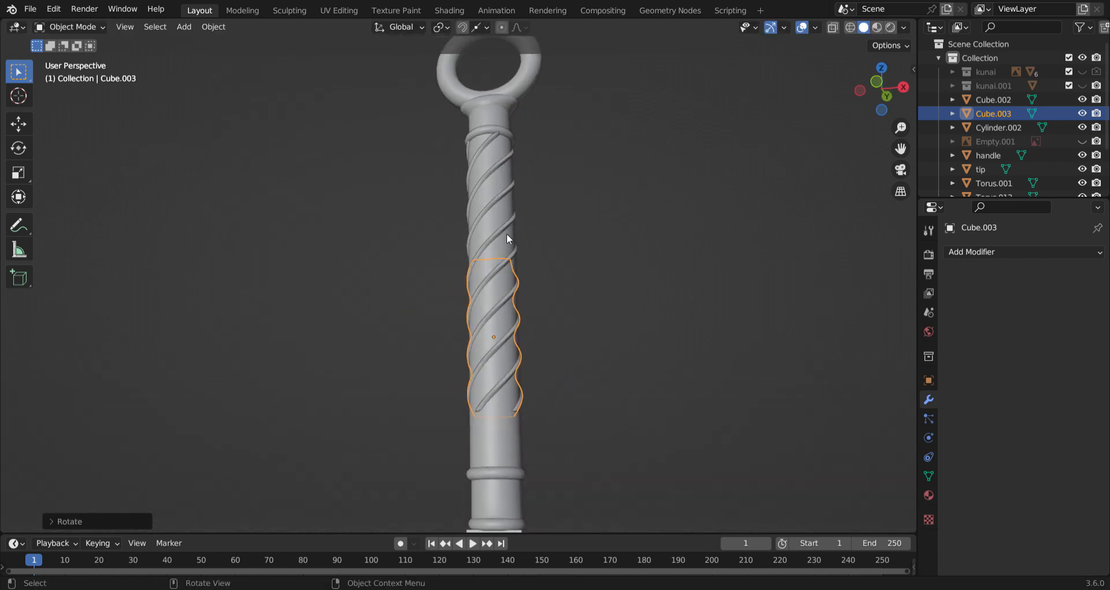
{"action": "middle_click_drag", "start_coordinate": [609, 382], "coordinate": [584, 327], "text": "shift"}
{"action": "key", "text": "shift+d"}
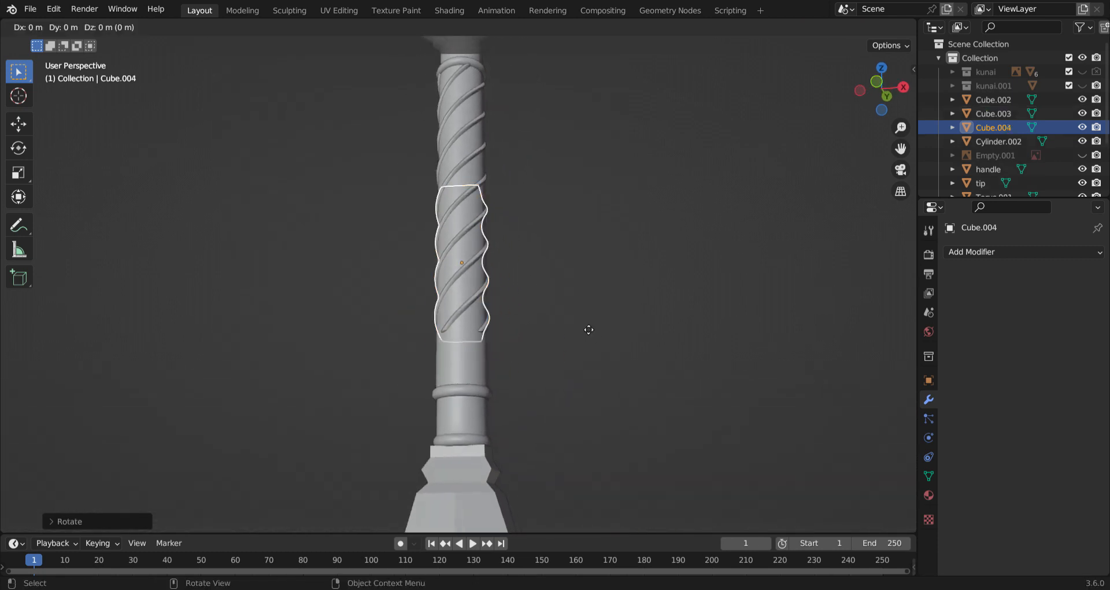
{"action": "key", "text": "z"}
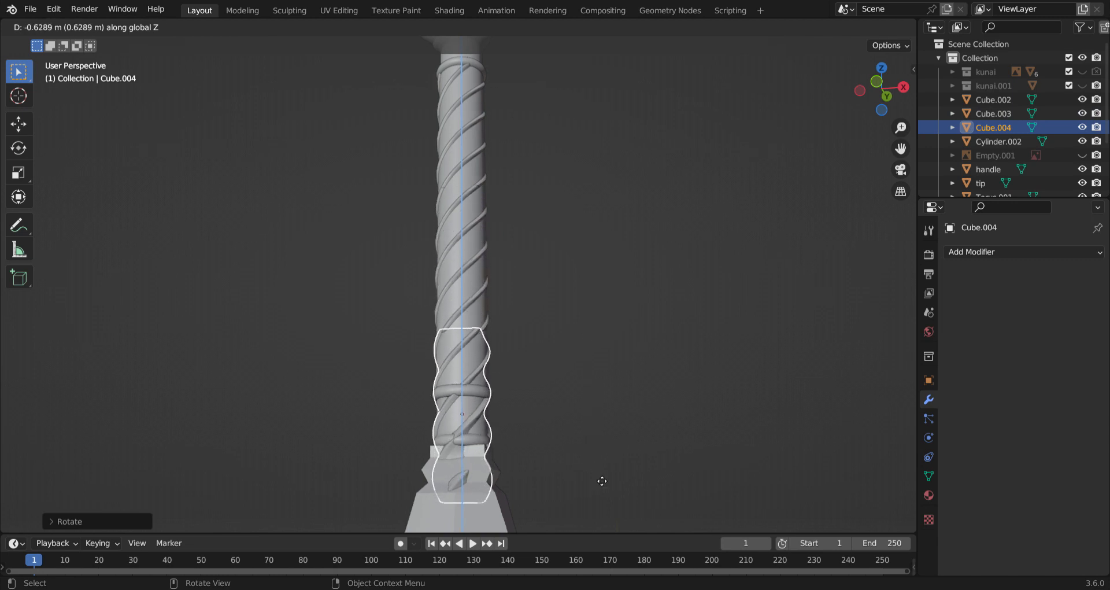
{"action": "left_click", "coordinate": [602, 483]}
Rotate the new bottom wrap copy slightly about Z to bring its ridges in line with the wrap above.
{"action": "scroll", "coordinate": [531, 424], "scroll_direction": "up", "scroll_amount": 6}
{"action": "middle_click_drag", "start_coordinate": [563, 374], "coordinate": [252, 331]}
{"action": "scroll", "coordinate": [255, 314], "scroll_direction": "up", "scroll_amount": 4}
{"action": "scroll", "coordinate": [248, 305], "scroll_direction": "down", "scroll_amount": 4}
{"action": "middle_click_drag", "start_coordinate": [381, 441], "coordinate": [343, 350], "text": "shift"}
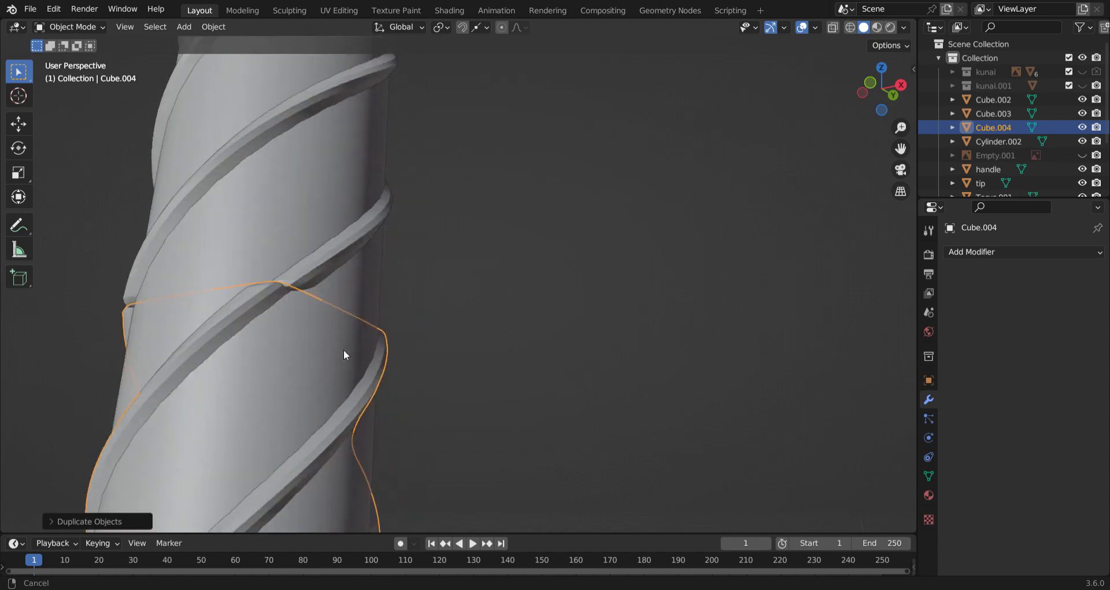
{"action": "scroll", "coordinate": [324, 341], "scroll_direction": "up", "scroll_amount": 1}
{"action": "middle_click_drag", "start_coordinate": [279, 322], "coordinate": [310, 335], "text": "shift"}
{"action": "key", "text": "r"}
{"action": "key", "text": "z"}
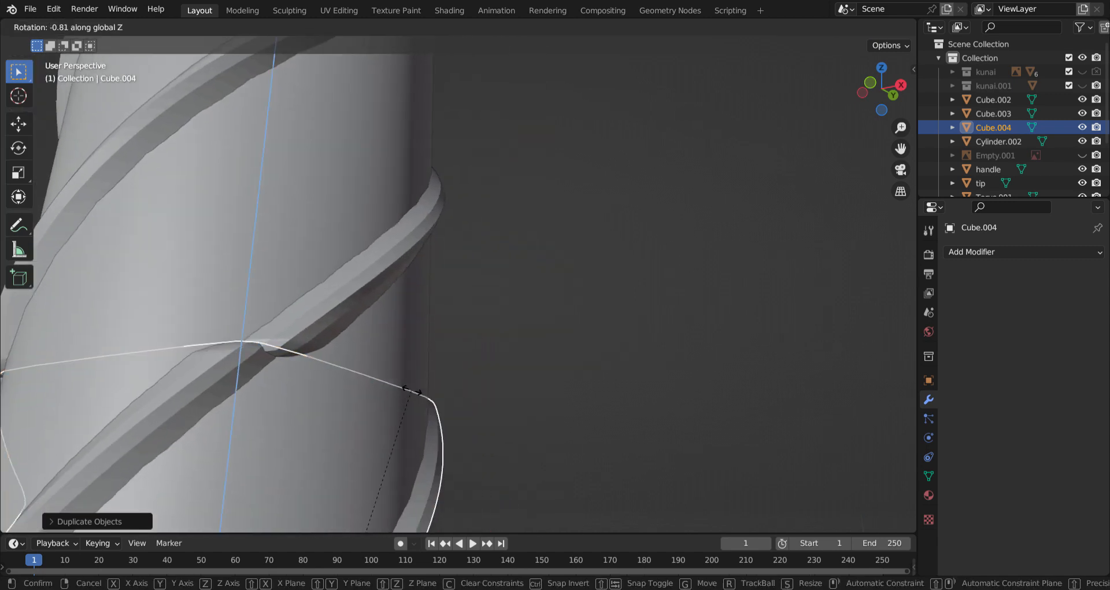
{"action": "left_click", "coordinate": [324, 382]}
Raise the bottom wrap copy slightly along Z and fine-tune its Z rotation so the ridges meet at the seam.
{"action": "key", "text": "g"}
{"action": "key", "text": "z"}
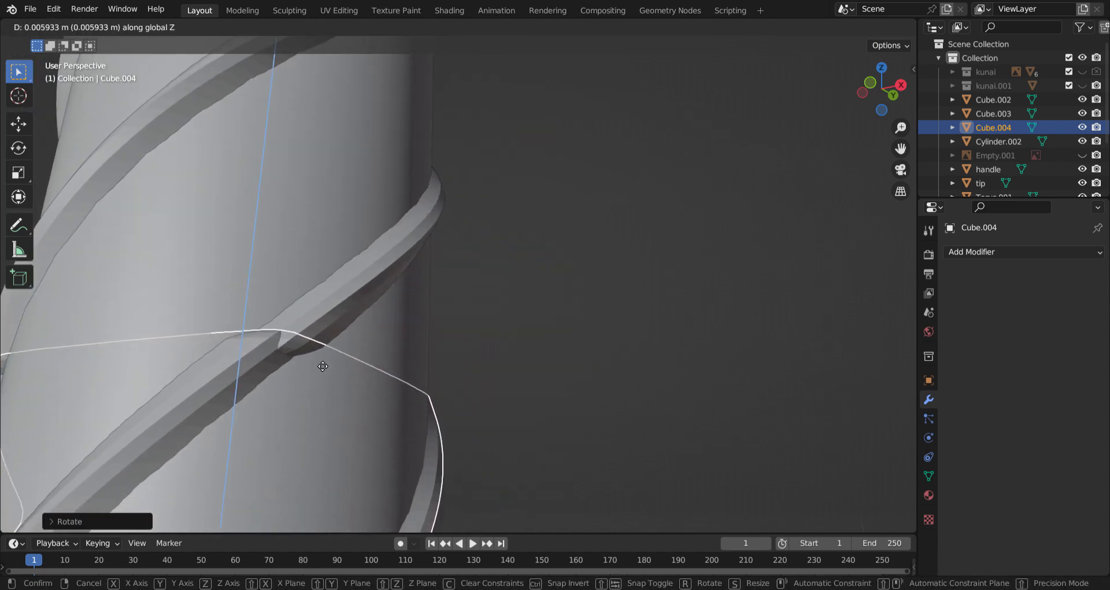
{"action": "left_click", "coordinate": [322, 370]}
{"action": "key", "text": "r"}
{"action": "key", "text": "z"}
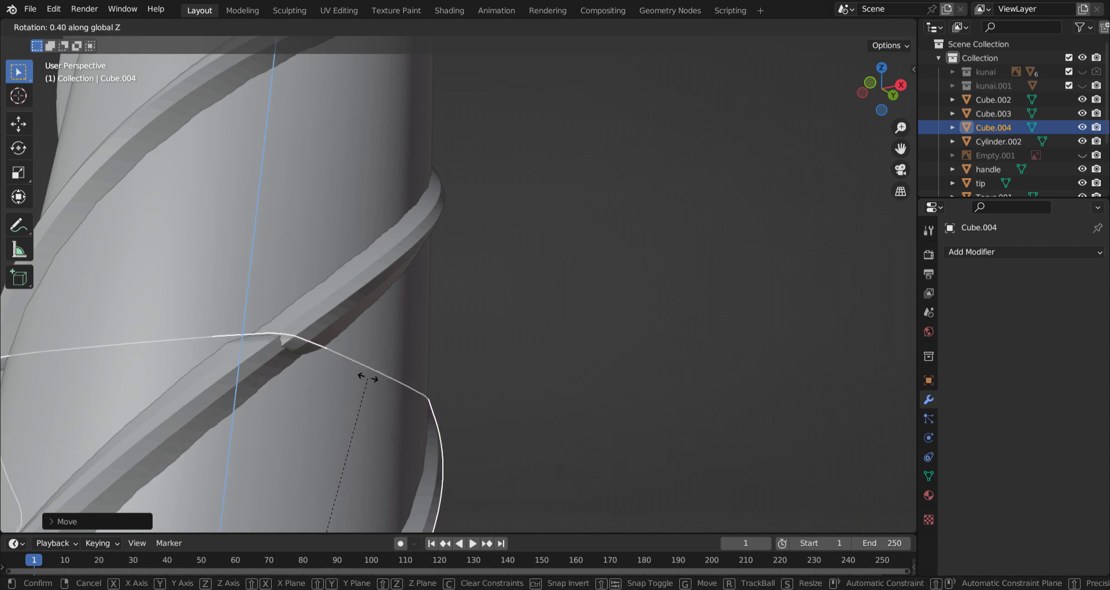
{"action": "left_click", "coordinate": [329, 369]}
{"action": "scroll", "coordinate": [330, 360], "scroll_direction": "down", "scroll_amount": 10}
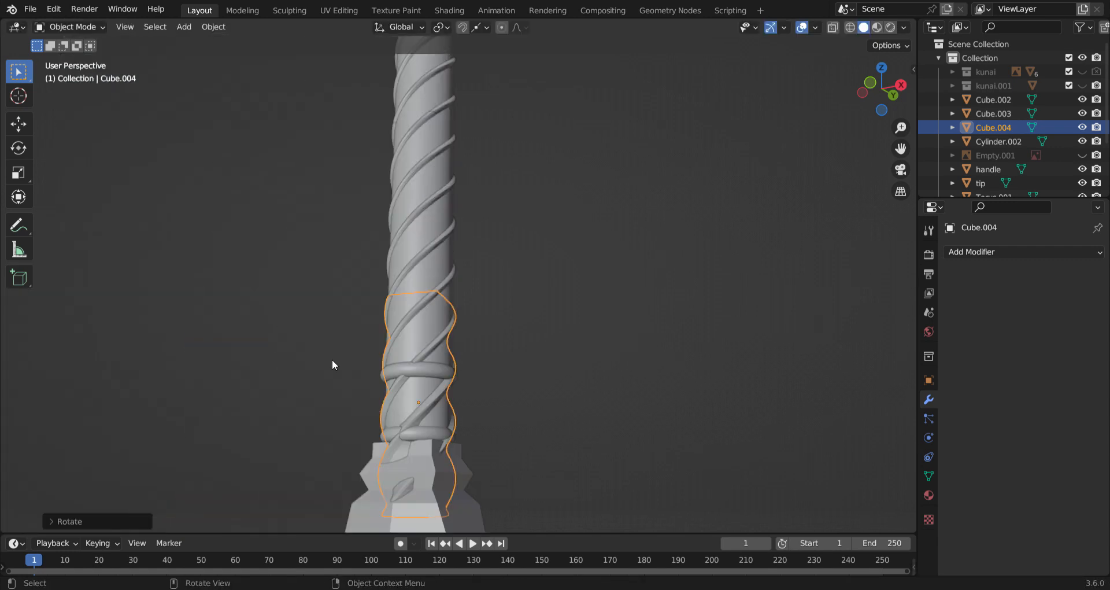
Display the kunai in wireframe from the front view.
{"action": "key", "text": "z"}
{"action": "left_click", "coordinate": [250, 358]}
{"action": "key", "text": "KP_1"}
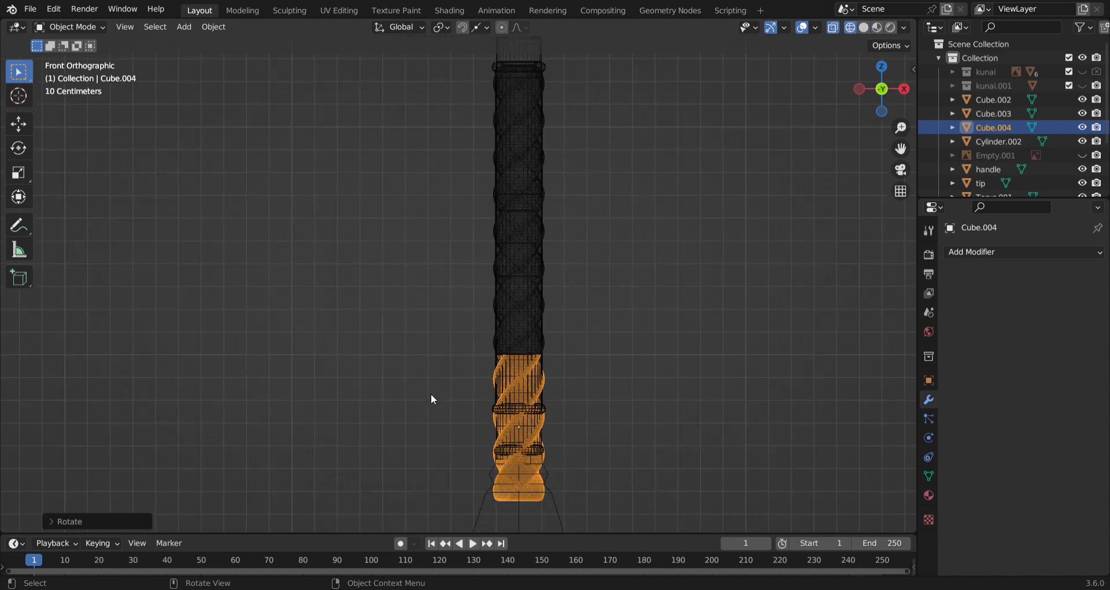
{"action": "left_click_drag", "start_coordinate": [399, 376], "coordinate": [577, 501]}
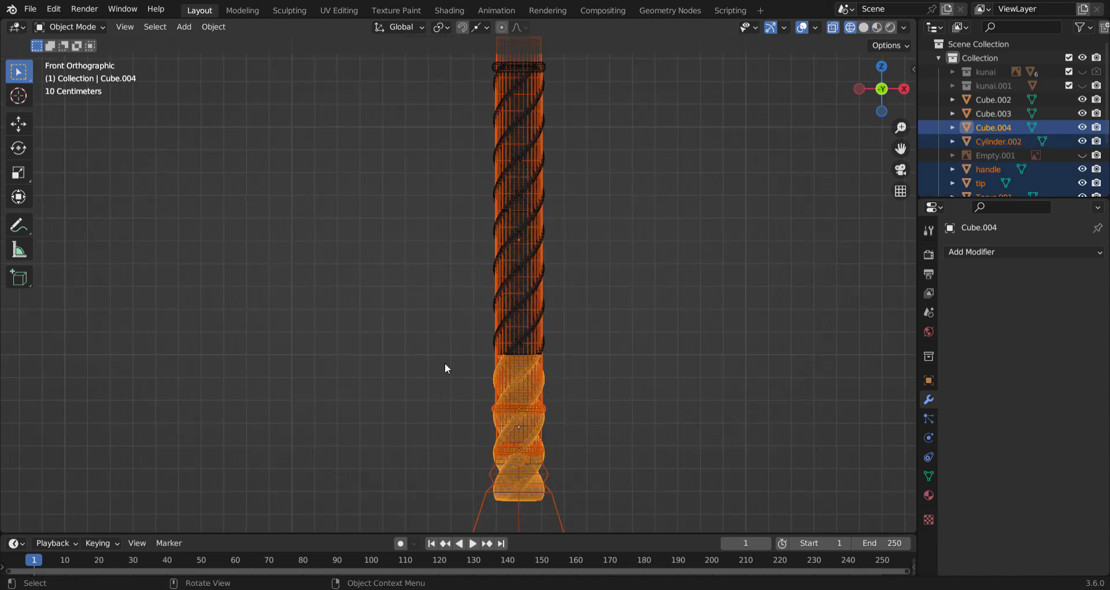
{"action": "key", "text": "Tab"}
{"action": "middle_click_drag", "start_coordinate": [569, 447], "coordinate": [555, 372], "text": "shift"}
{"action": "scroll", "coordinate": [523, 392], "scroll_direction": "up", "scroll_amount": 1}
{"action": "middle_click_drag", "start_coordinate": [578, 416], "coordinate": [546, 359], "text": "shift"}
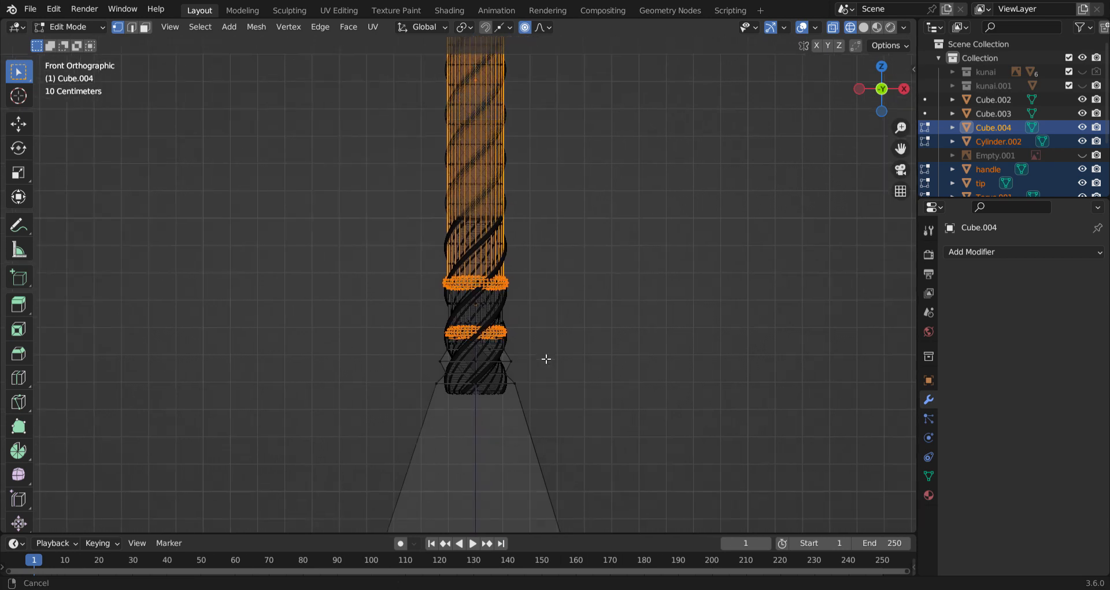
{"action": "key", "text": "Tab"}
{"action": "left_click", "coordinate": [606, 307]}
{"action": "key", "text": "z"}
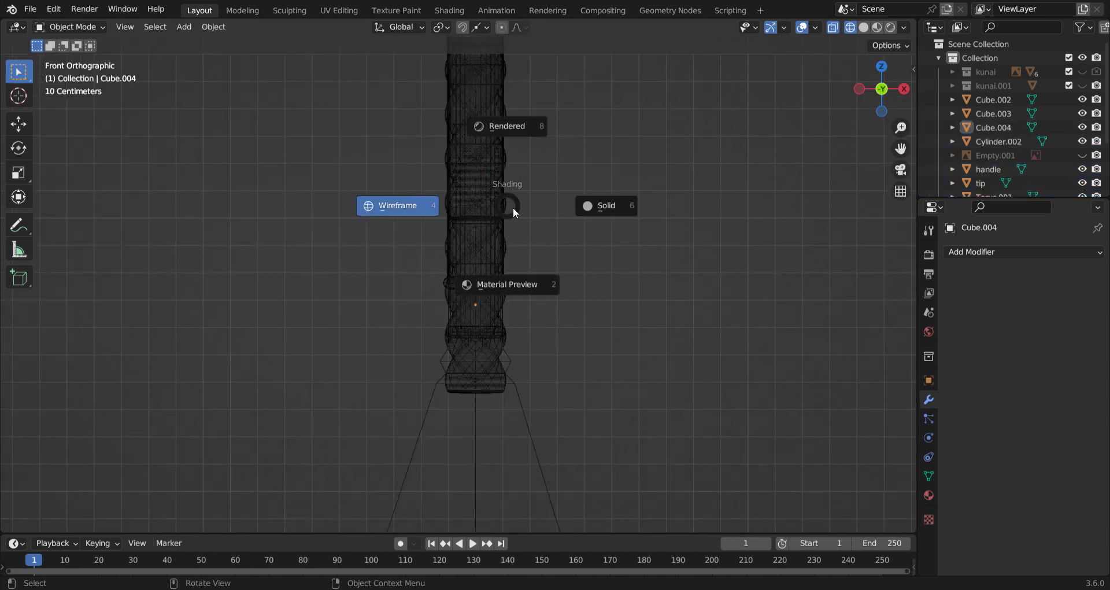
{"action": "left_click", "coordinate": [519, 207]}
Delete the bottom wrap copy's vertices from the grip's lower ring downward in Edit Mode.
{"action": "left_click", "coordinate": [480, 191]}
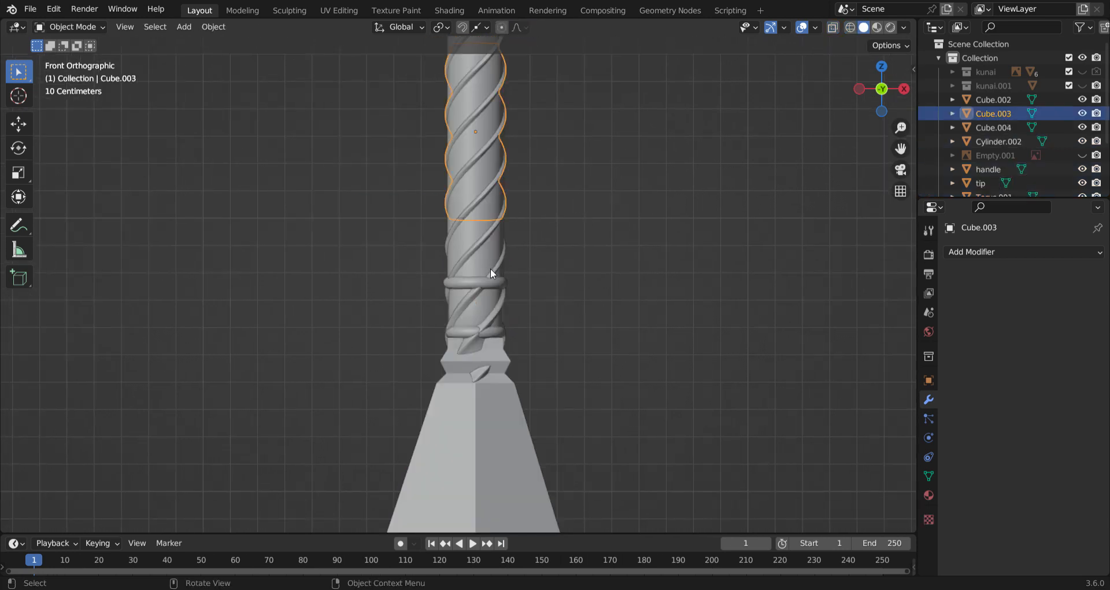
{"action": "left_click", "coordinate": [490, 268]}
{"action": "left_click", "coordinate": [497, 306]}
{"action": "key", "text": "Tab"}
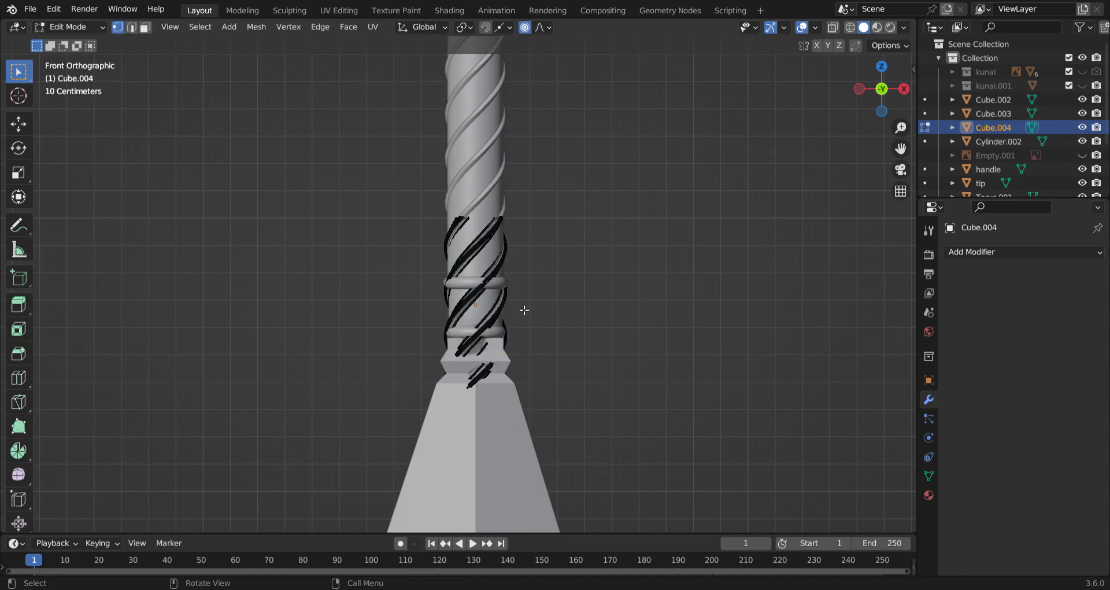
{"action": "key", "text": "z"}
{"action": "left_click", "coordinate": [347, 305]}
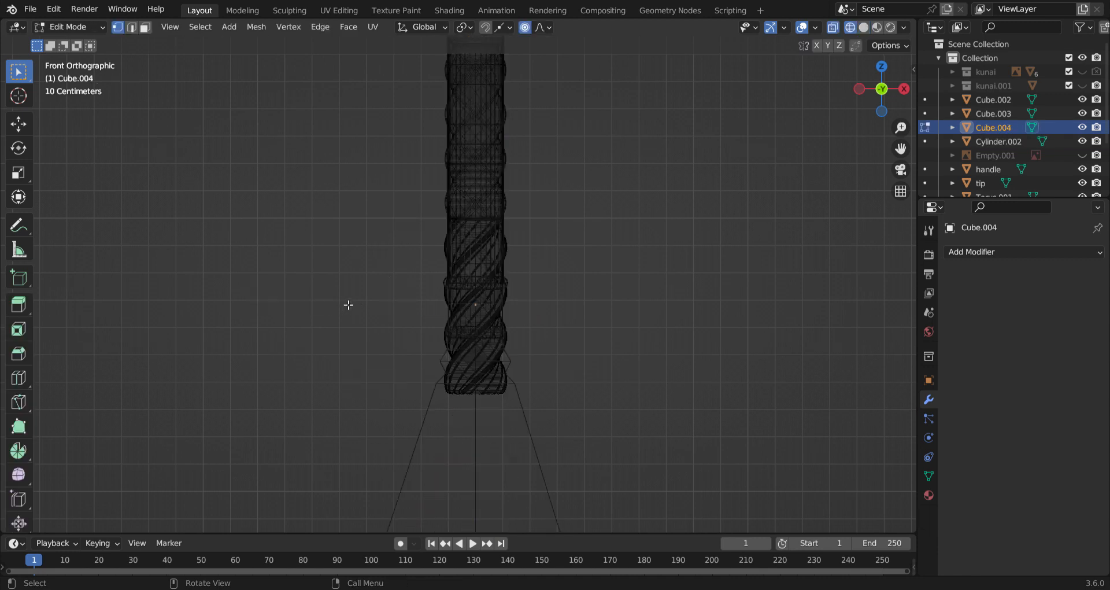
{"action": "left_click_drag", "start_coordinate": [369, 276], "coordinate": [603, 435]}
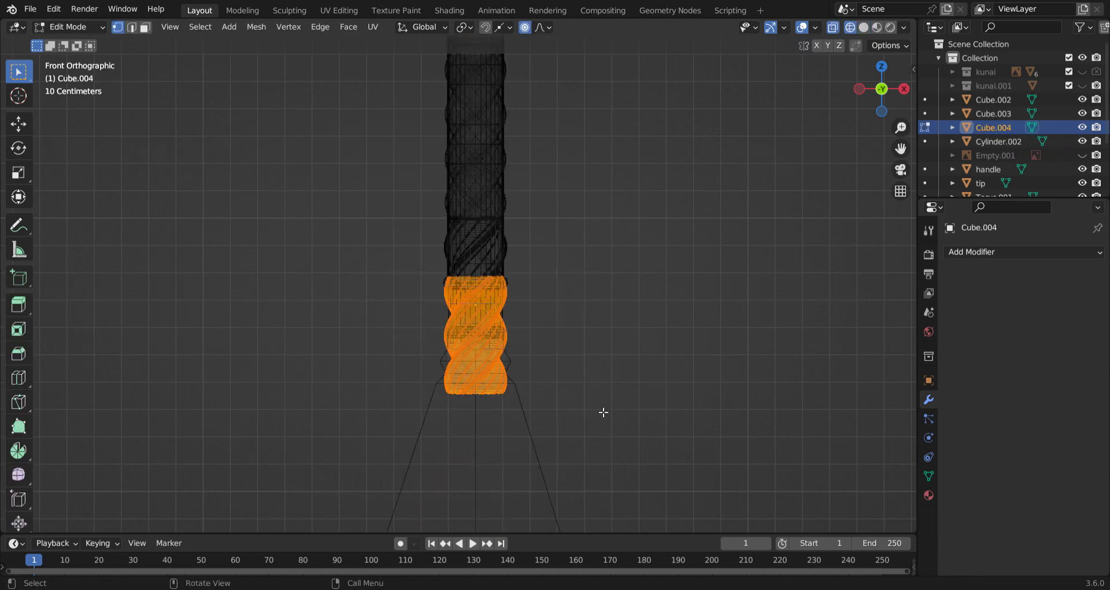
{"action": "key", "text": "x"}
{"action": "left_click", "coordinate": [602, 411]}
{"action": "key", "text": "z"}
{"action": "left_click", "coordinate": [665, 397]}
Examine the trimmed wrap's lower end at the leather grip's ring in Material Preview.
{"action": "key", "text": "z"}
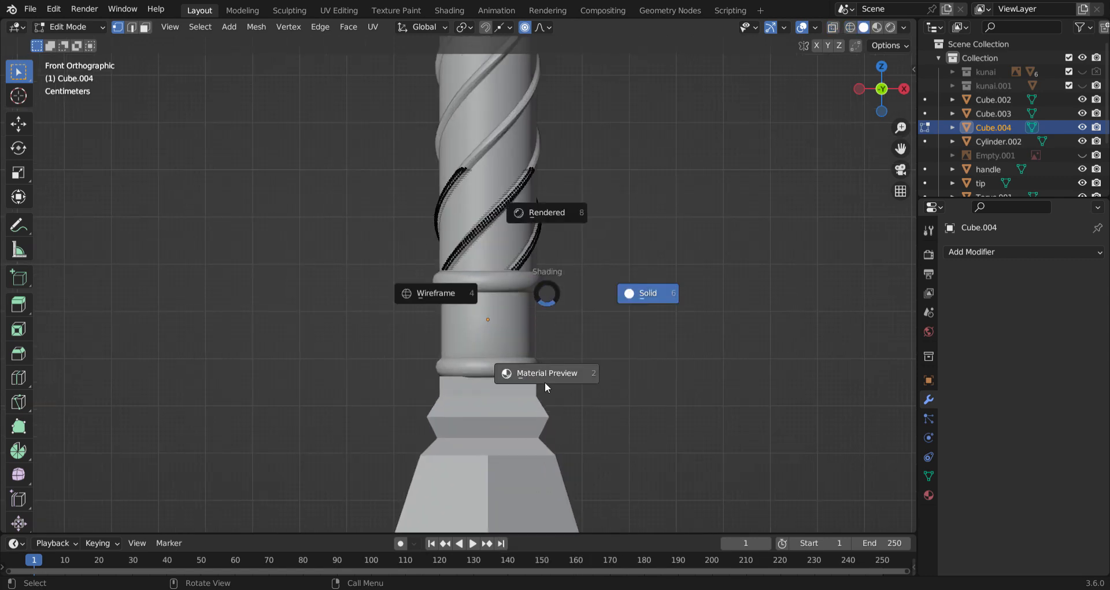
{"action": "left_click", "coordinate": [561, 376]}
{"action": "scroll", "coordinate": [525, 389], "scroll_direction": "up", "scroll_amount": 3}
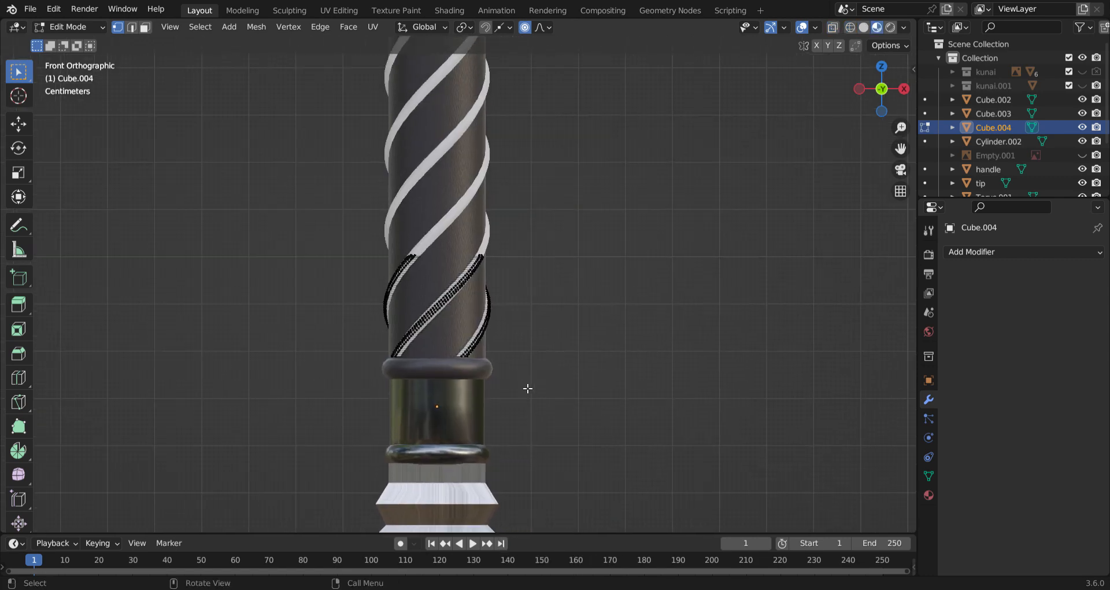
{"action": "key", "text": "Tab"}
{"action": "left_click", "coordinate": [580, 355]}
{"action": "scroll", "coordinate": [500, 373], "scroll_direction": "up", "scroll_amount": 3}
{"action": "scroll", "coordinate": [498, 366], "scroll_direction": "up", "scroll_amount": 3}
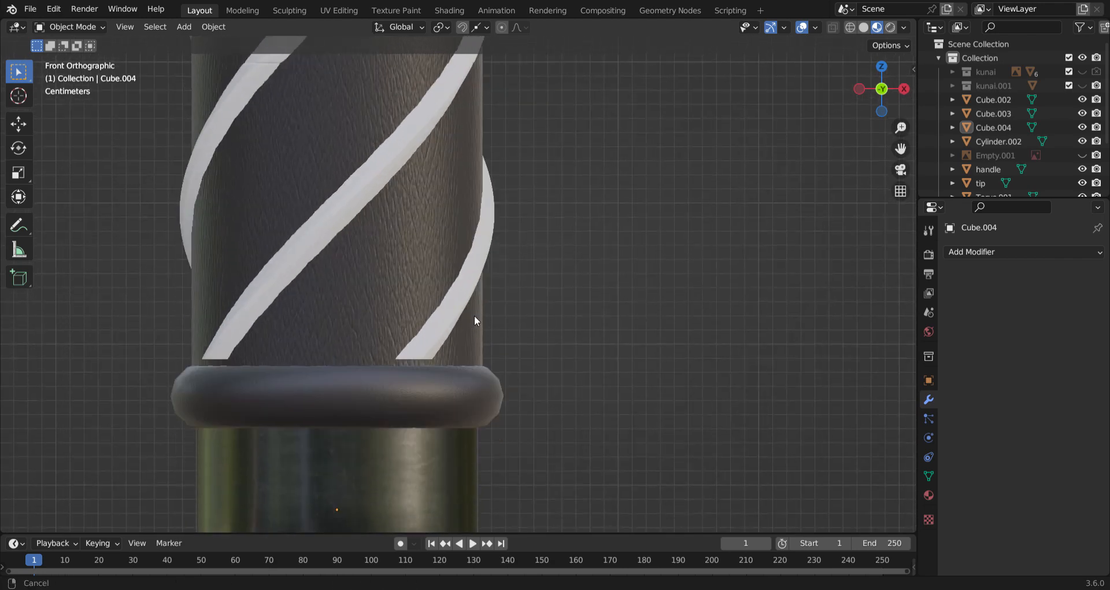
Bring back the removed lower section of the bottom wrap copy in Edit Mode.
{"action": "left_click", "coordinate": [477, 317]}
{"action": "key", "text": "Tab"}
{"action": "key", "text": "alt+h"}
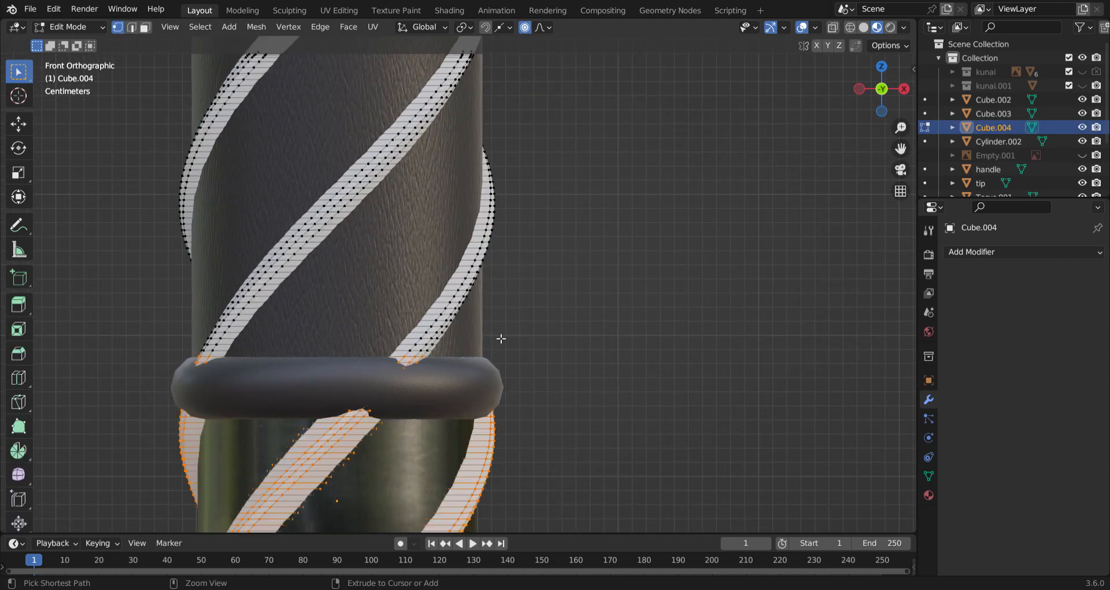
{"action": "middle_click_drag", "start_coordinate": [489, 377], "coordinate": [495, 298], "text": "shift"}
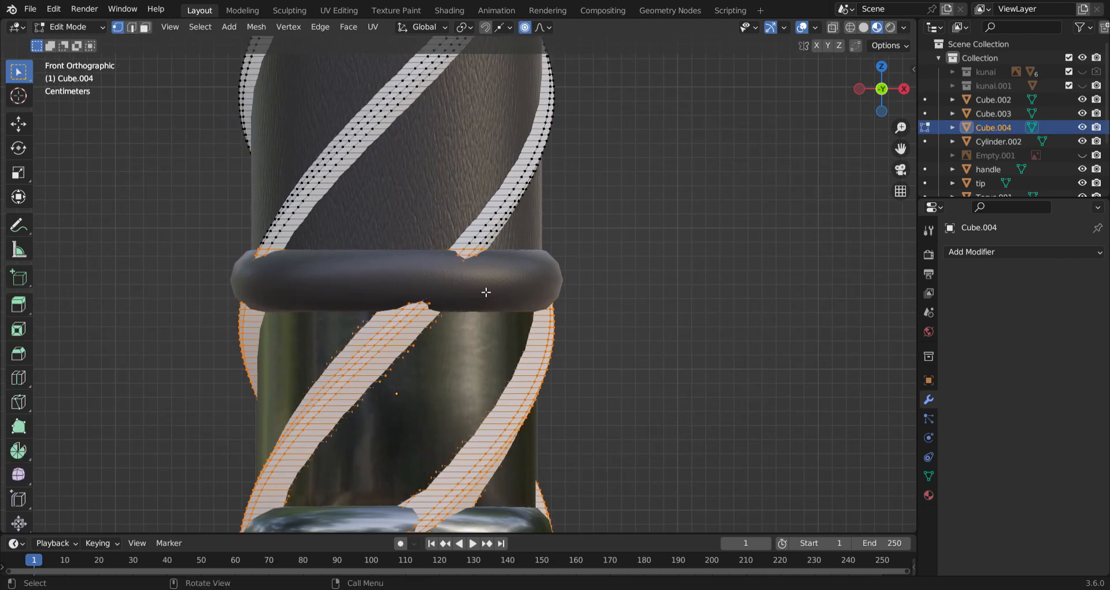
{"action": "scroll", "coordinate": [486, 292], "scroll_direction": "down", "scroll_amount": 4}
Select the bottom wrap copy's vertices from the lower ring downward and shrink them to about 0.66 of their size inside the handle.
{"action": "key", "text": "z"}
{"action": "left_click", "coordinate": [261, 284]}
{"action": "left_click_drag", "start_coordinate": [291, 292], "coordinate": [733, 434]}
{"action": "left_click_drag", "start_coordinate": [290, 272], "coordinate": [791, 519]}
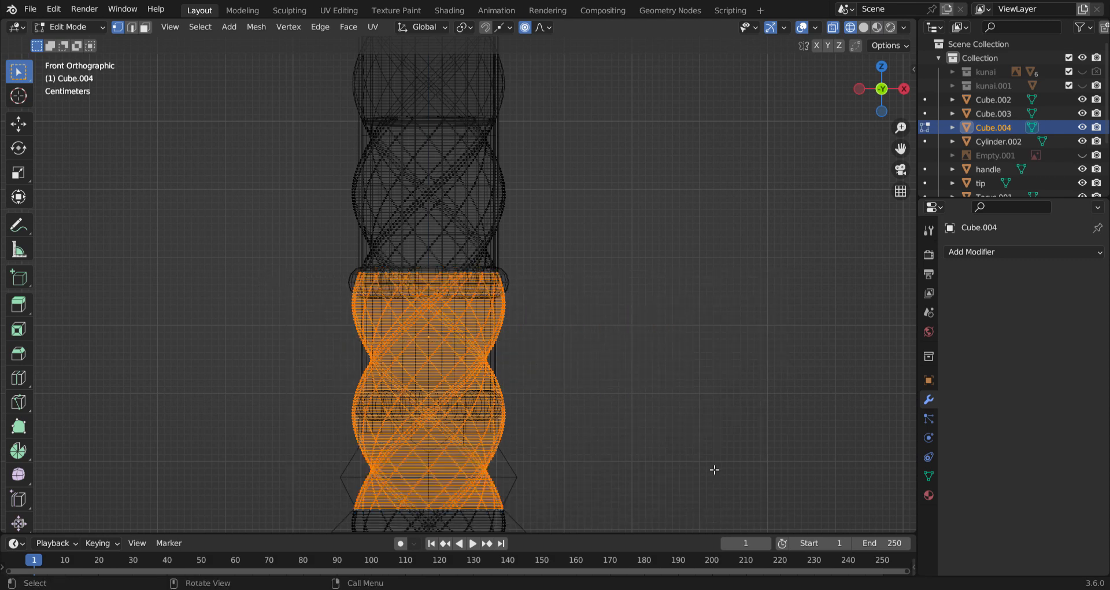
{"action": "scroll", "coordinate": [532, 428], "scroll_direction": "down", "scroll_amount": 3}
{"action": "left_click_drag", "start_coordinate": [340, 377], "coordinate": [560, 496], "text": "shift"}
{"action": "scroll", "coordinate": [532, 325], "scroll_direction": "up", "scroll_amount": 2}
{"action": "key", "text": "z"}
{"action": "left_click", "coordinate": [607, 327]}
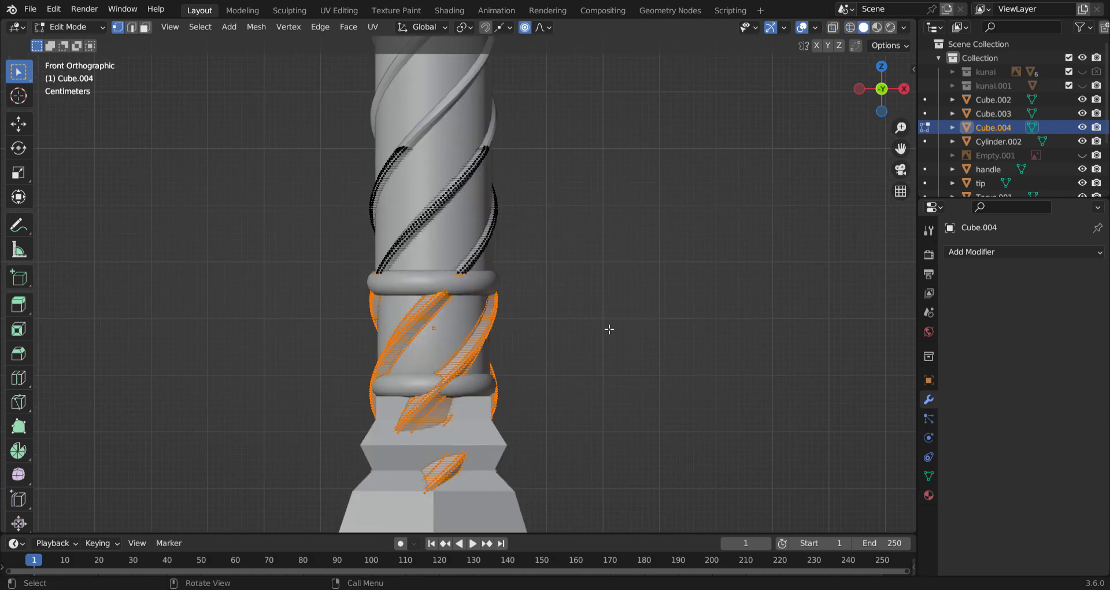
{"action": "scroll", "coordinate": [560, 292], "scroll_direction": "up", "scroll_amount": 3}
{"action": "key", "text": "s"}
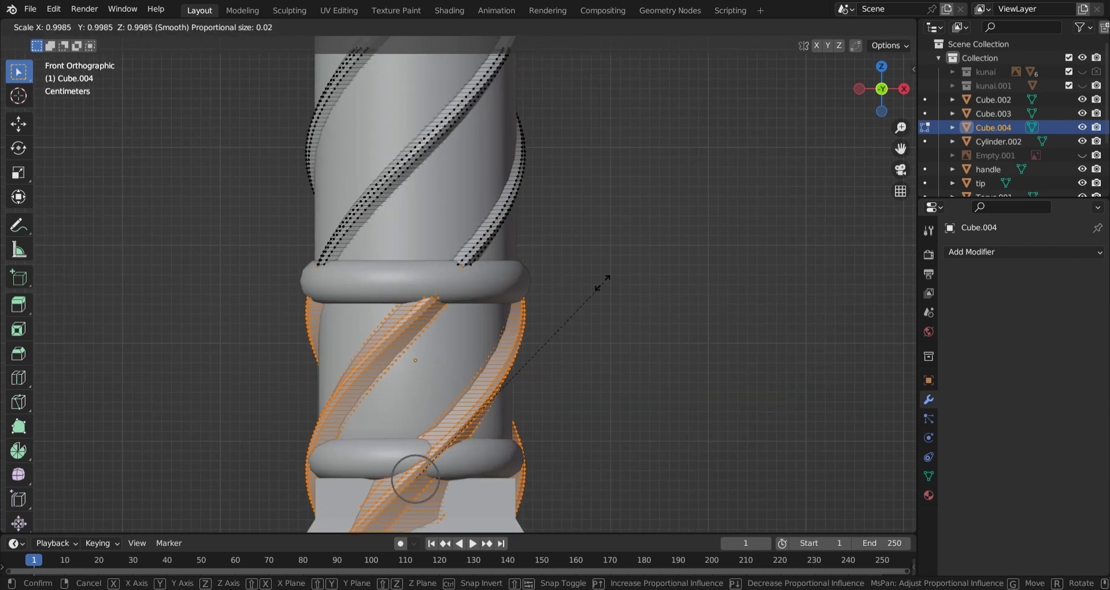
{"action": "left_click", "coordinate": [546, 299]}
{"action": "middle_click_drag", "start_coordinate": [625, 302], "coordinate": [607, 343]}
{"action": "key", "text": "s"}
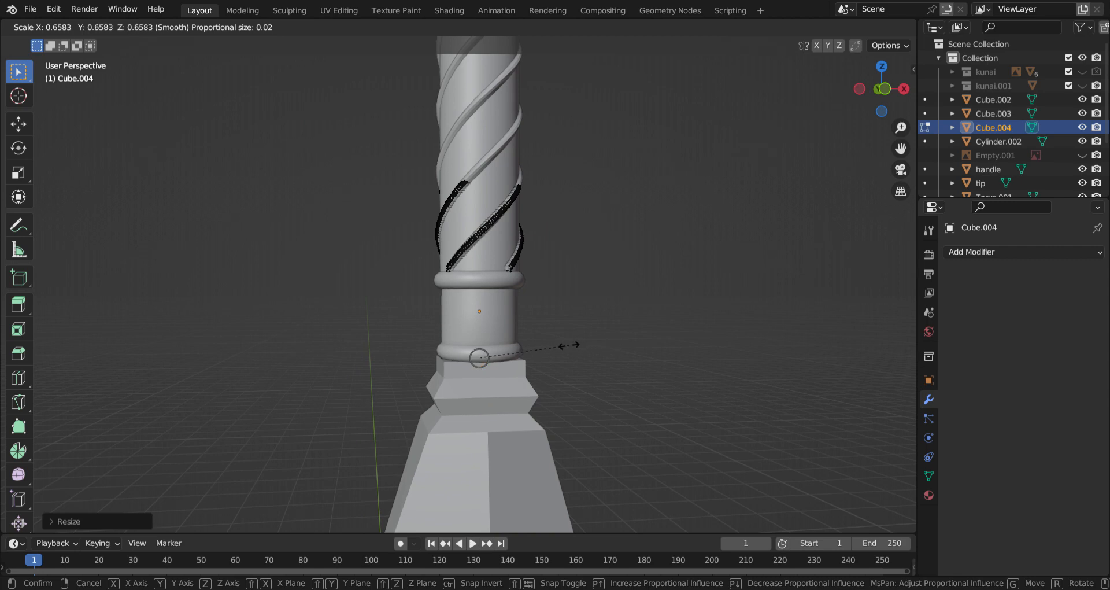
{"action": "left_click", "coordinate": [558, 347]}
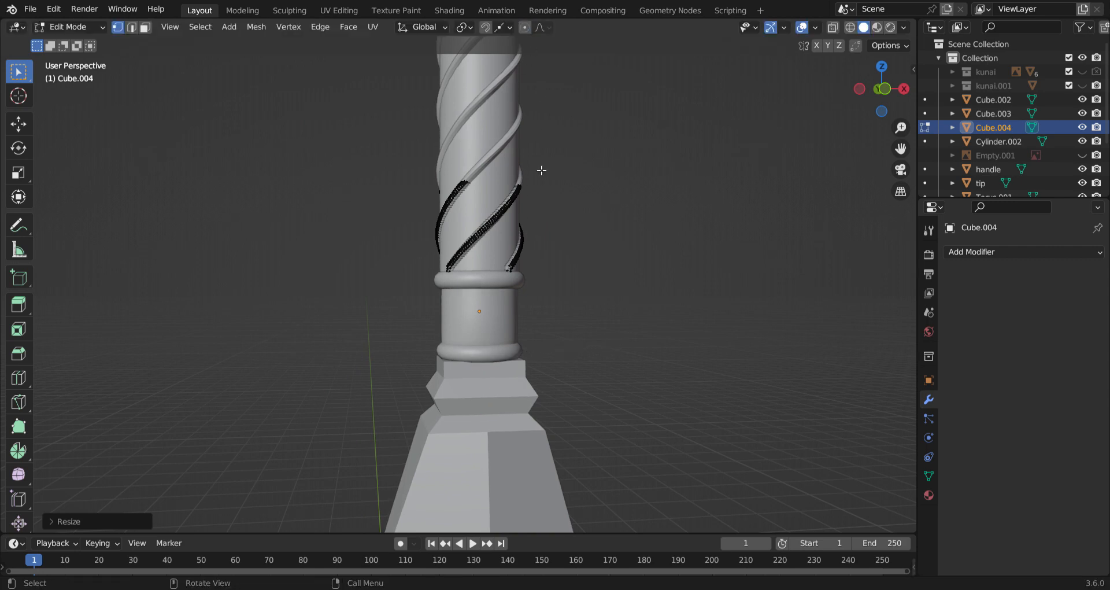
Shrink the selected lower wrap vertices further with proportional editing turned off.
{"action": "scroll", "coordinate": [542, 170], "scroll_direction": "up", "scroll_amount": 4}
{"action": "key", "text": "s"}
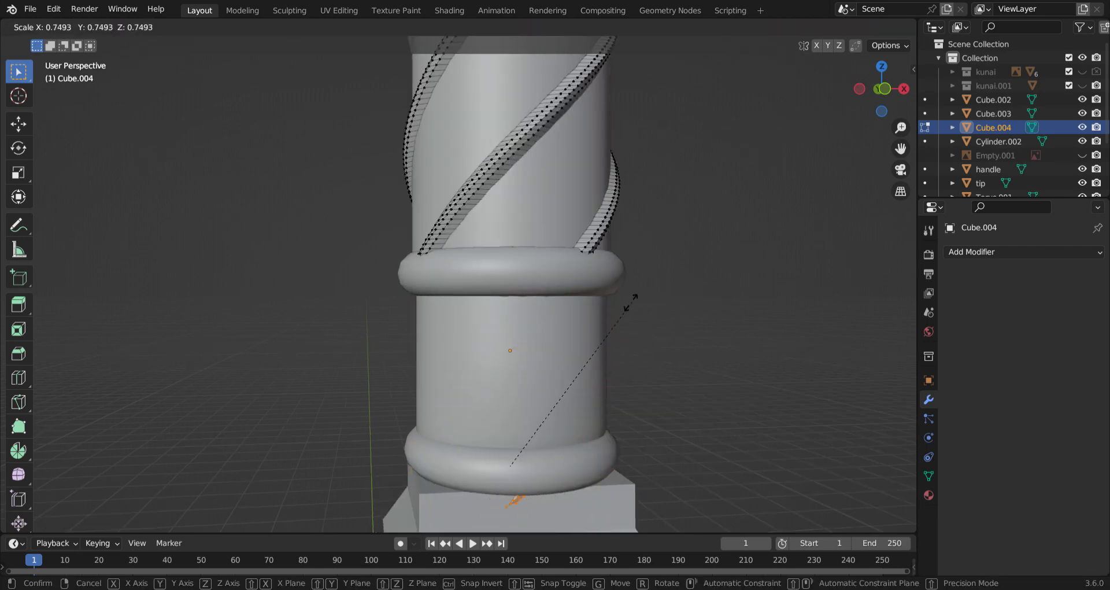
{"action": "left_click", "coordinate": [540, 440]}
Raise the shrunken vertices about 0.1 m along Z to the lower ring's height and scale them down to about 0.14.
{"action": "scroll", "coordinate": [620, 408], "scroll_direction": "down", "scroll_amount": 4}
{"action": "key", "text": "g"}
{"action": "key", "text": "z"}
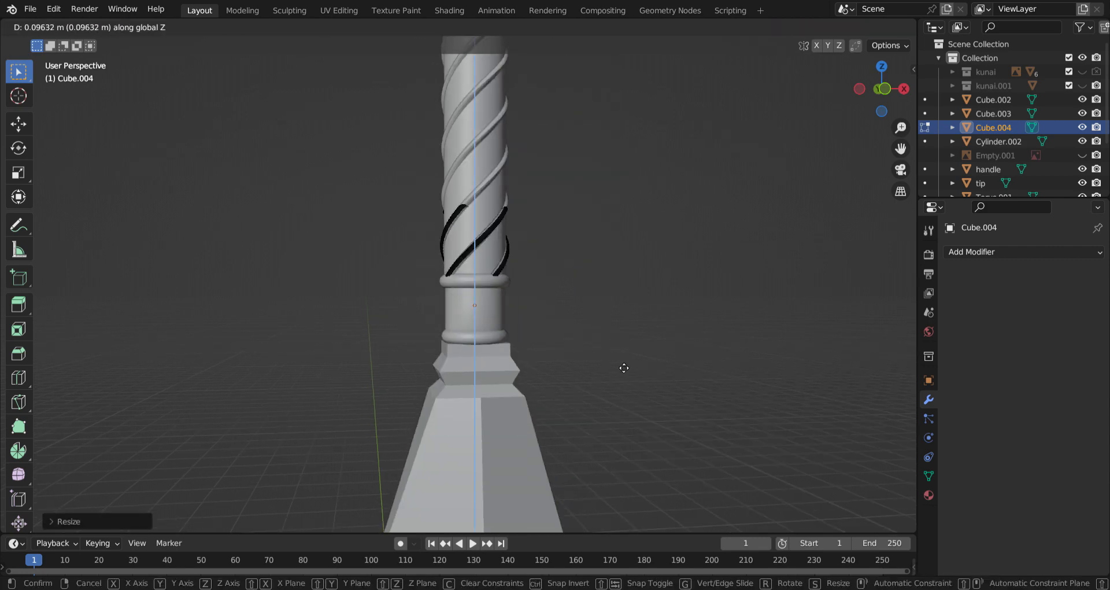
{"action": "key", "text": "Escape"}
{"action": "key", "text": "s"}
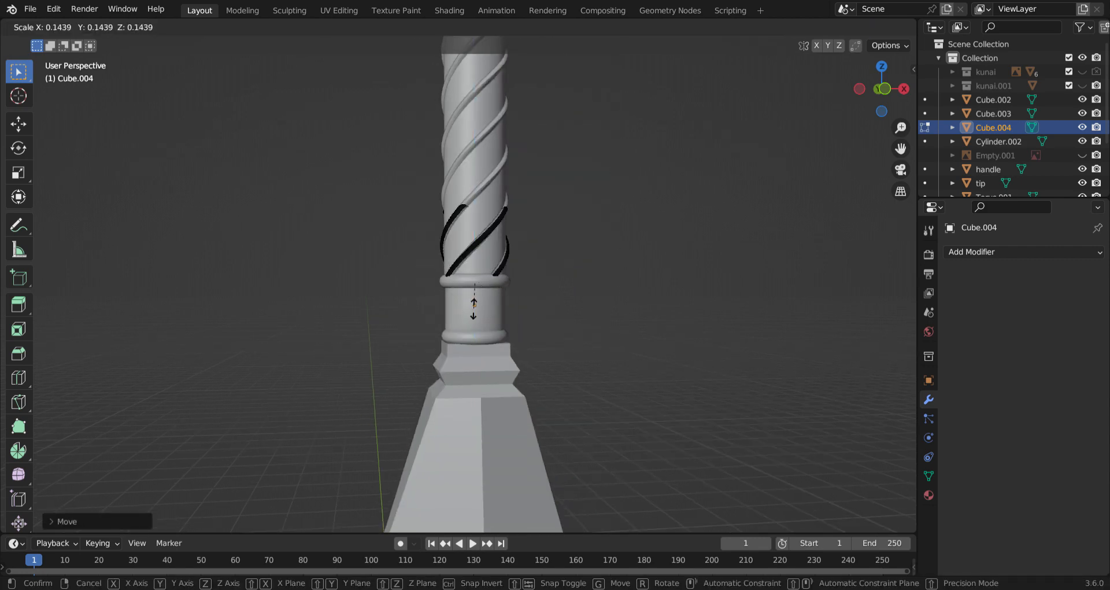
{"action": "key", "text": "Escape"}
{"action": "key", "text": "z"}
{"action": "left_click", "coordinate": [403, 263]}
{"action": "key", "text": "z"}
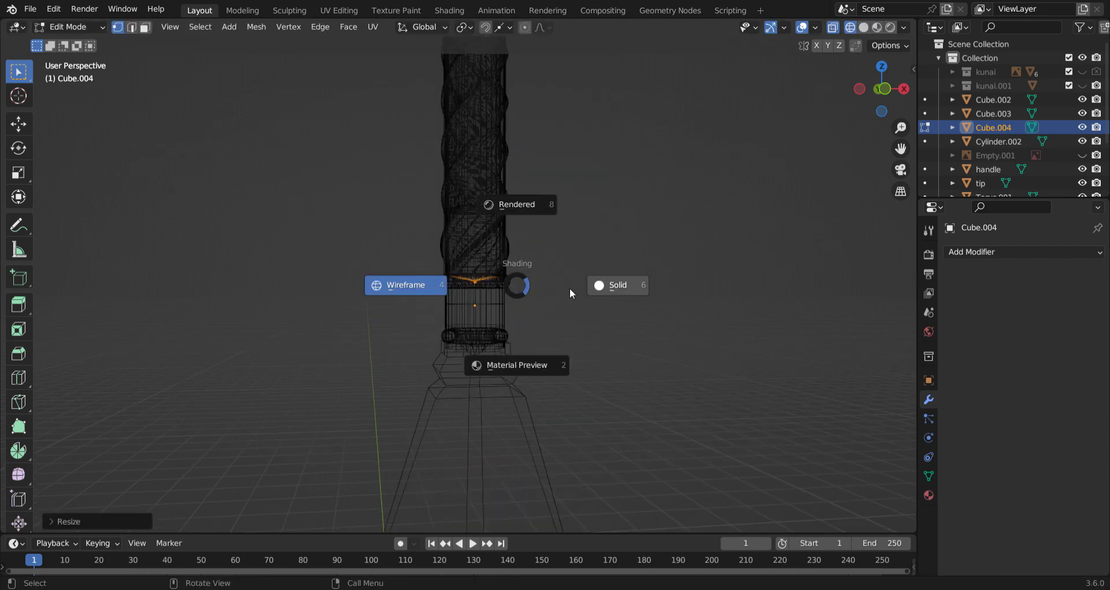
{"action": "left_click", "coordinate": [572, 289]}
Return the bottom wrap copy to Object Mode and show the handle in solid shading.
{"action": "middle_click_drag", "start_coordinate": [521, 220], "coordinate": [446, 244], "text": "shift"}
{"action": "scroll", "coordinate": [446, 245], "scroll_direction": "up", "scroll_amount": 3}
{"action": "key", "text": "Tab"}
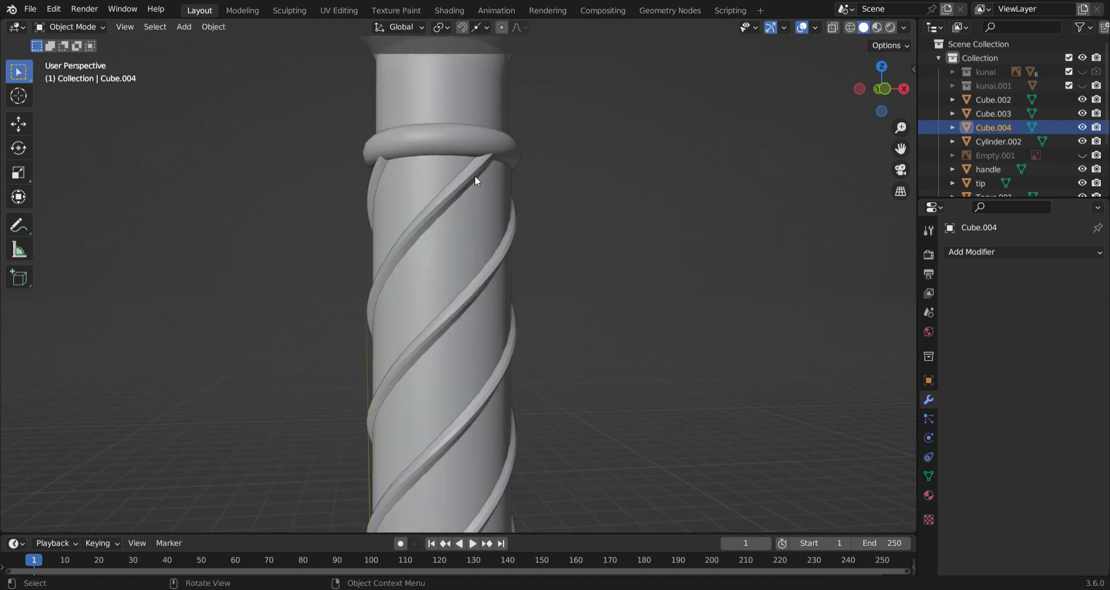
{"action": "middle_click_drag", "start_coordinate": [474, 175], "coordinate": [435, 230]}
{"action": "left_click", "coordinate": [435, 230]}
{"action": "key", "text": "z"}
{"action": "left_click", "coordinate": [405, 221]}
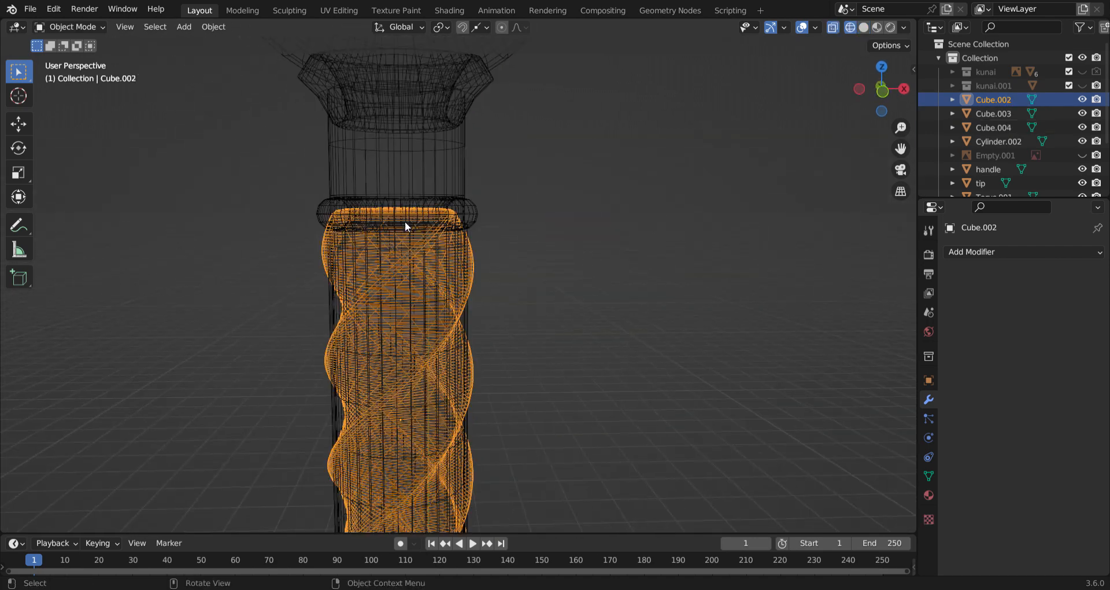
{"action": "key", "text": "KP_1"}
{"action": "left_click_drag", "start_coordinate": [315, 160], "coordinate": [447, 186]}
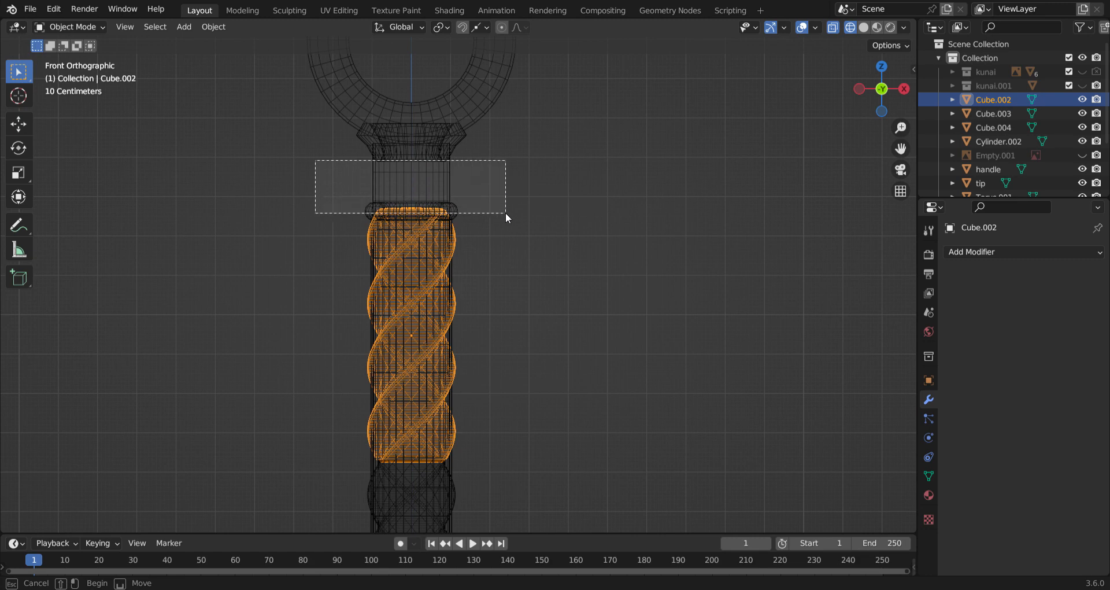
{"action": "left_click_drag", "start_coordinate": [506, 212], "coordinate": [505, 213]}
{"action": "left_click", "coordinate": [414, 239]}
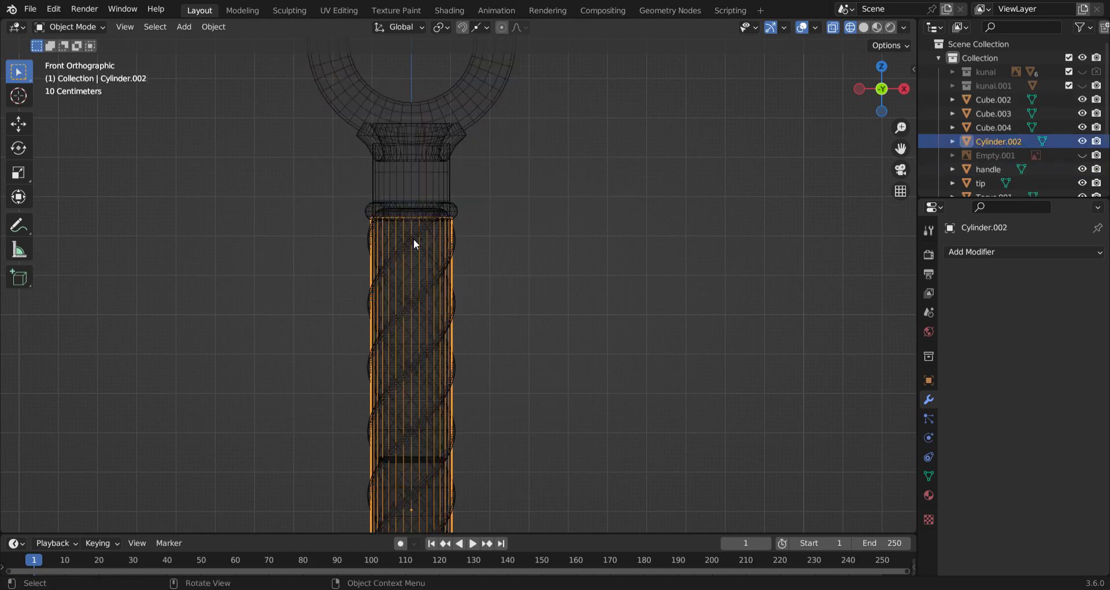
{"action": "key", "text": "Tab"}
{"action": "key", "text": "z"}
{"action": "left_click", "coordinate": [624, 252]}
{"action": "key", "text": "Tab"}
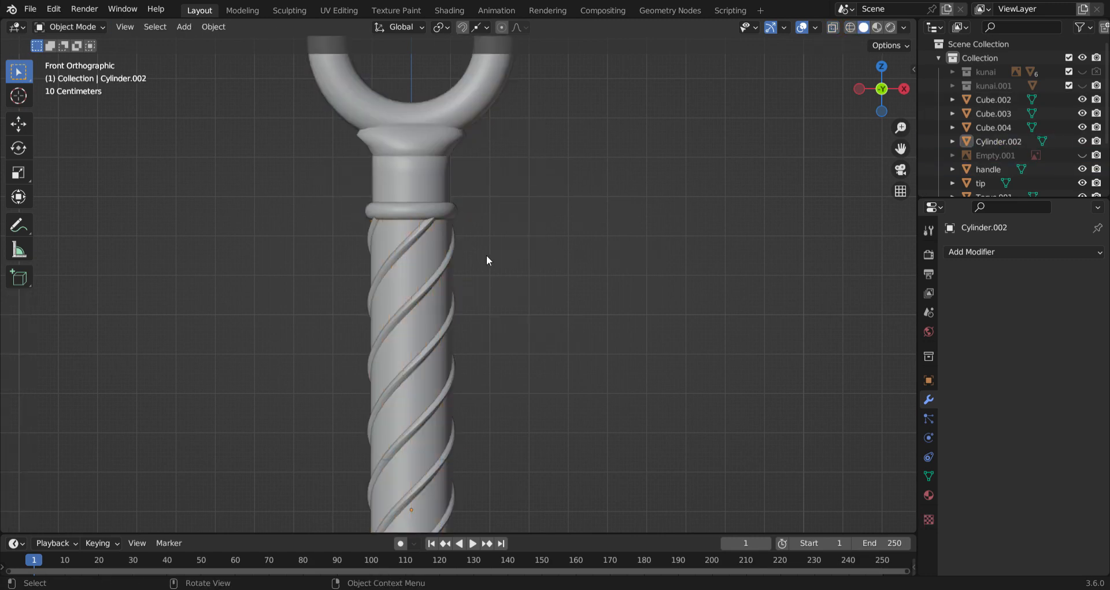
Select the top wrap copy's vertices at and above the upper ring and shrink them to about 0.46 of their size.
{"action": "left_click", "coordinate": [453, 258]}
{"action": "key", "text": "Tab"}
{"action": "key", "text": "z"}
{"action": "left_click", "coordinate": [317, 226]}
{"action": "left_click_drag", "start_coordinate": [285, 156], "coordinate": [503, 215]}
{"action": "left_click", "coordinate": [495, 206]}
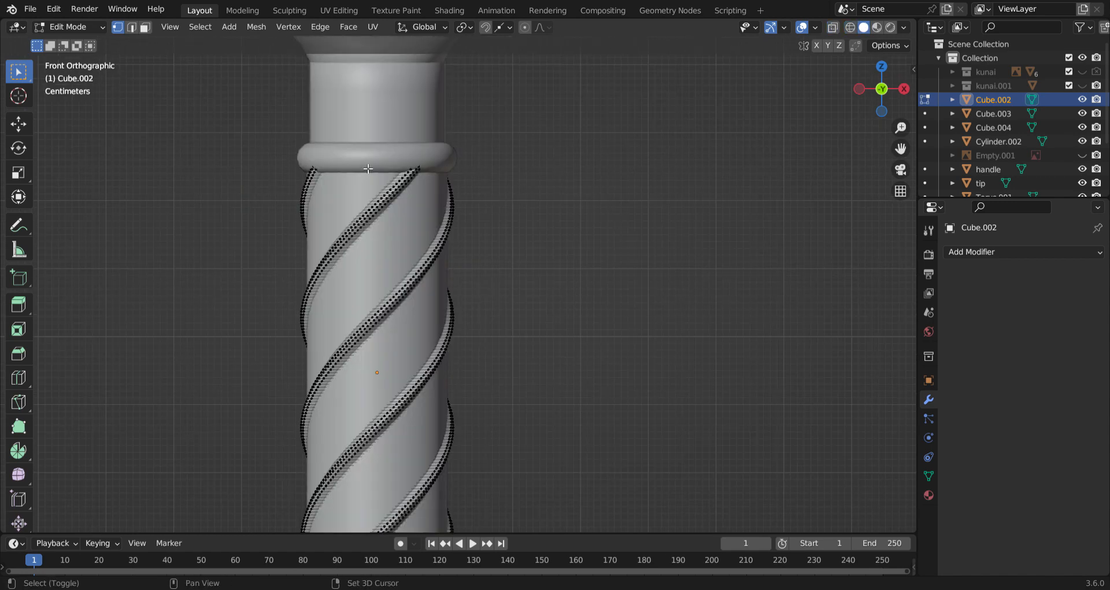
{"action": "scroll", "coordinate": [494, 206], "scroll_direction": "up", "scroll_amount": 2}
{"action": "middle_click_drag", "start_coordinate": [511, 126], "coordinate": [546, 218], "text": "shift"}
{"action": "key", "text": "s"}
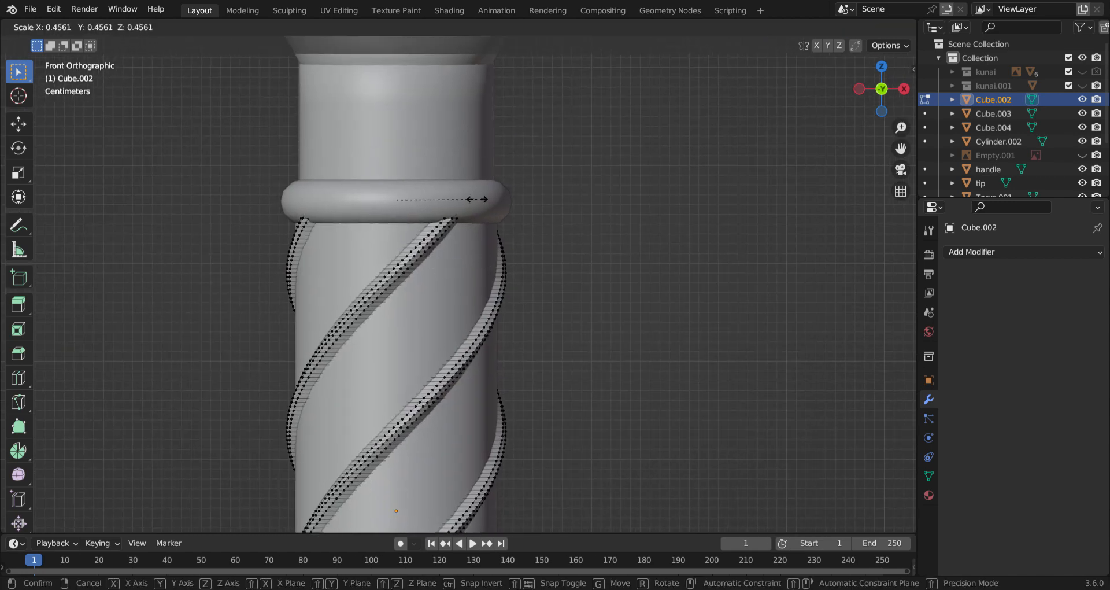
{"action": "left_click", "coordinate": [482, 201]}
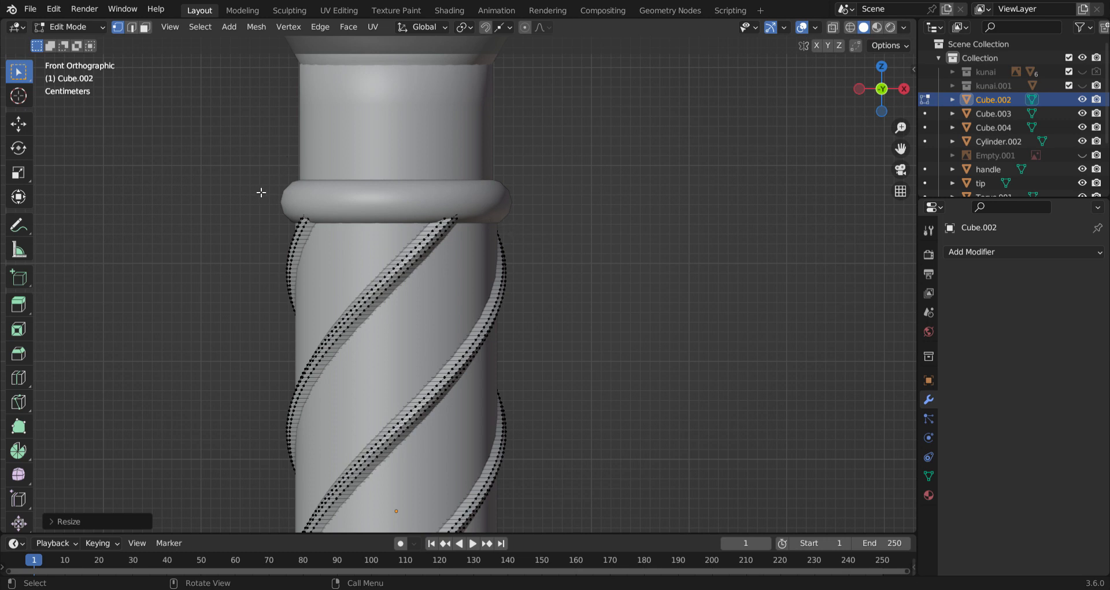
Return to Object Mode and preview the trimmed wrap on the handle with its materials.
{"action": "key", "text": "Tab"}
{"action": "key", "text": "z"}
{"action": "left_click", "coordinate": [483, 304]}
{"action": "scroll", "coordinate": [483, 303], "scroll_direction": "down", "scroll_amount": 4}
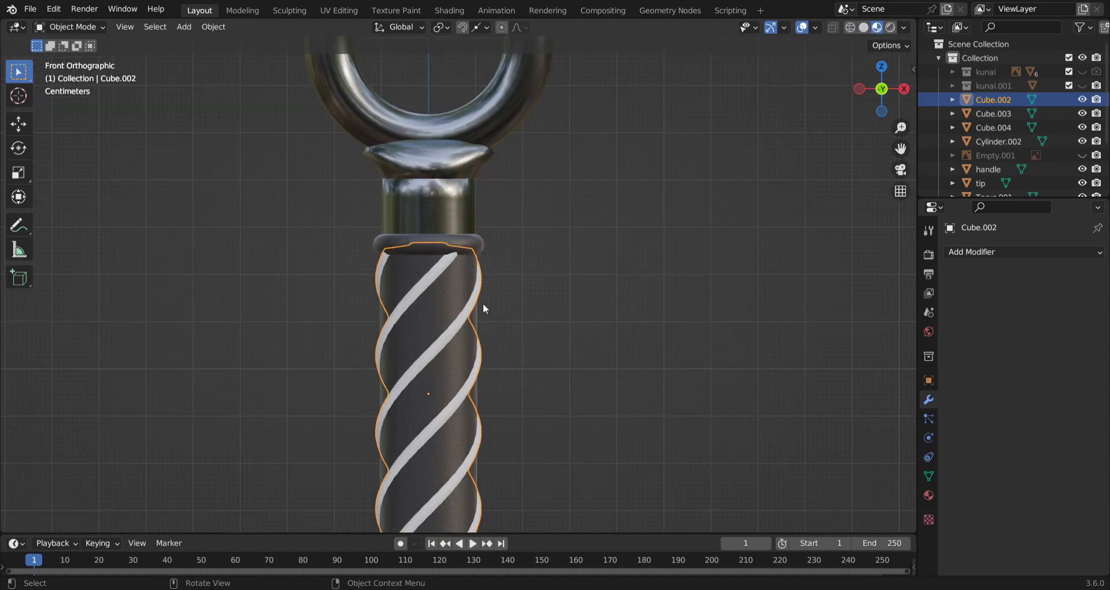
{"action": "left_click", "coordinate": [462, 260]}
{"action": "left_click", "coordinate": [453, 255]}
{"action": "left_click", "coordinate": [444, 266]}
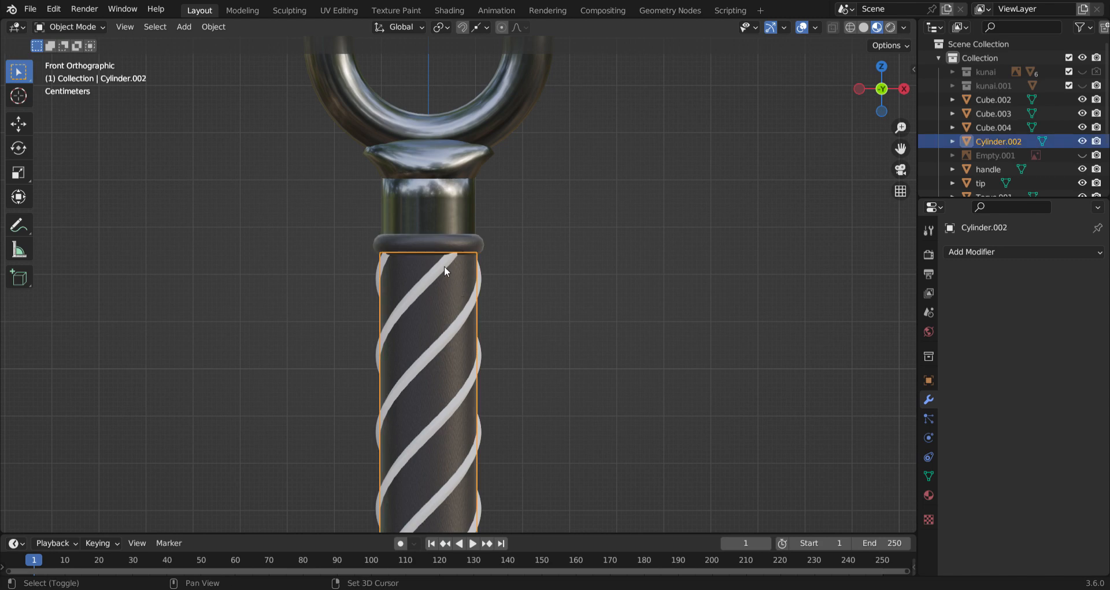
{"action": "left_click", "coordinate": [444, 264]}
{"action": "scroll", "coordinate": [478, 292], "scroll_direction": "down", "scroll_amount": 1}
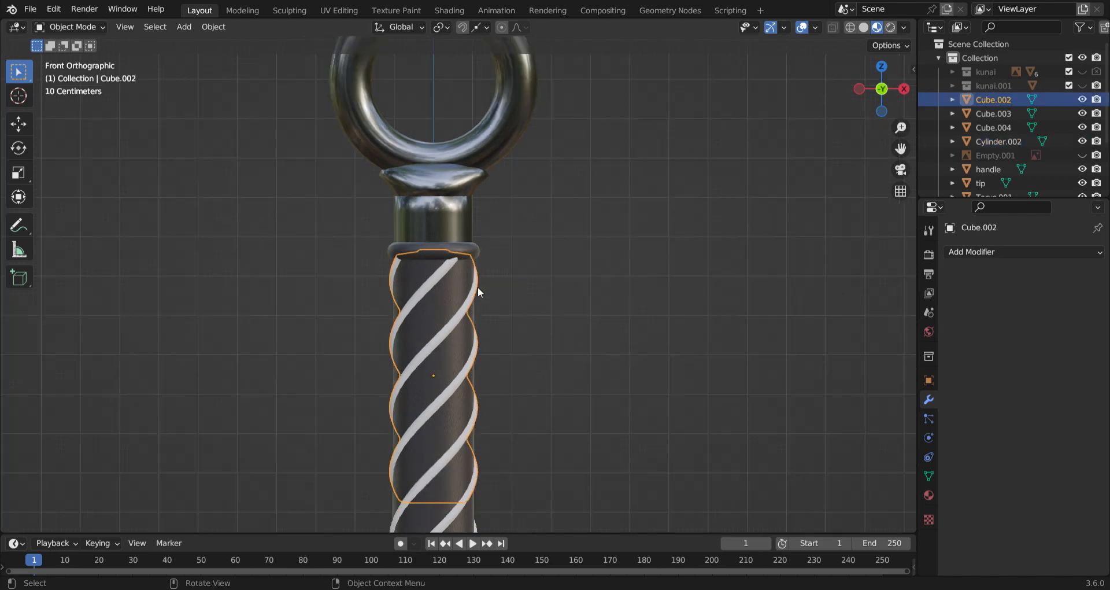
{"action": "scroll", "coordinate": [485, 342], "scroll_direction": "down", "scroll_amount": 5}
Try to join the three wrap copies with the grip cylinder left out of the selection.
{"action": "left_click", "coordinate": [999, 114]}
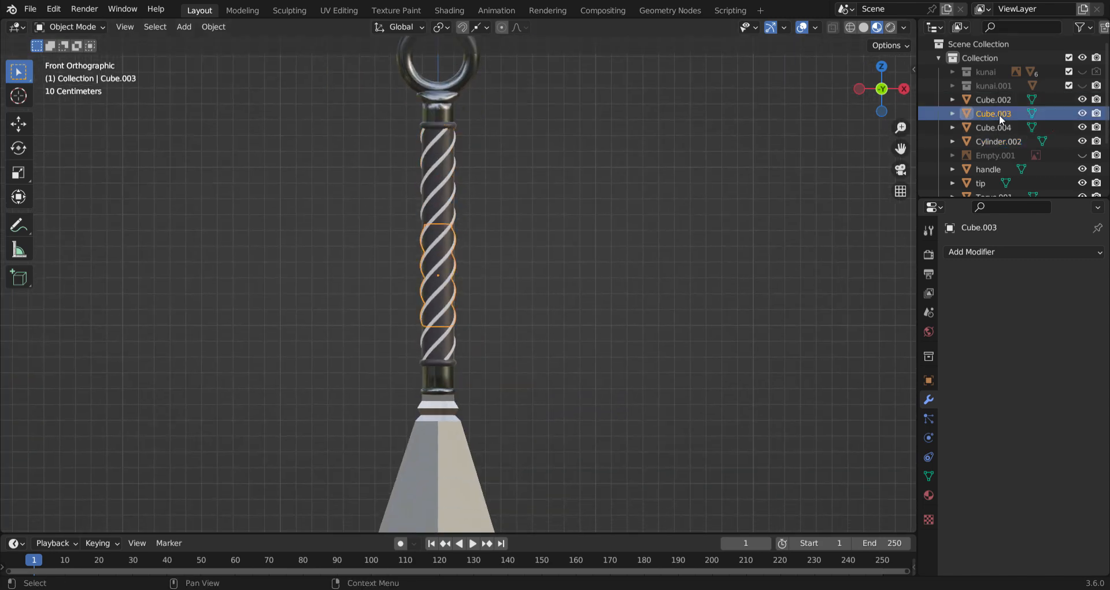
{"action": "left_click", "coordinate": [994, 141]}
{"action": "left_click", "coordinate": [998, 101], "text": "shift"}
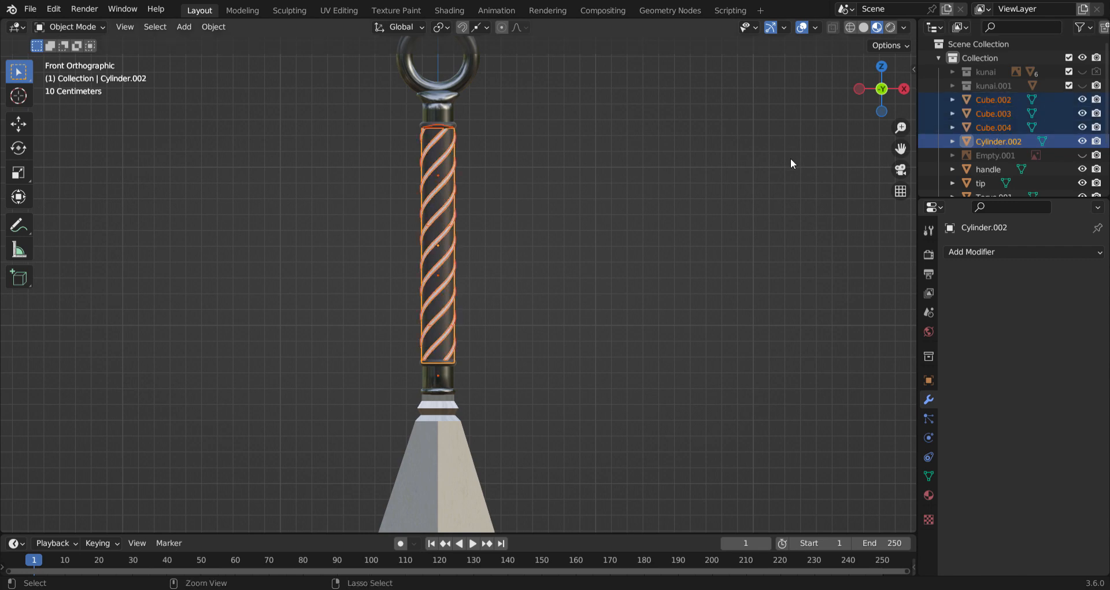
{"action": "left_click", "coordinate": [994, 141], "text": "ctrl"}
{"action": "key", "text": "ctrl+j"}
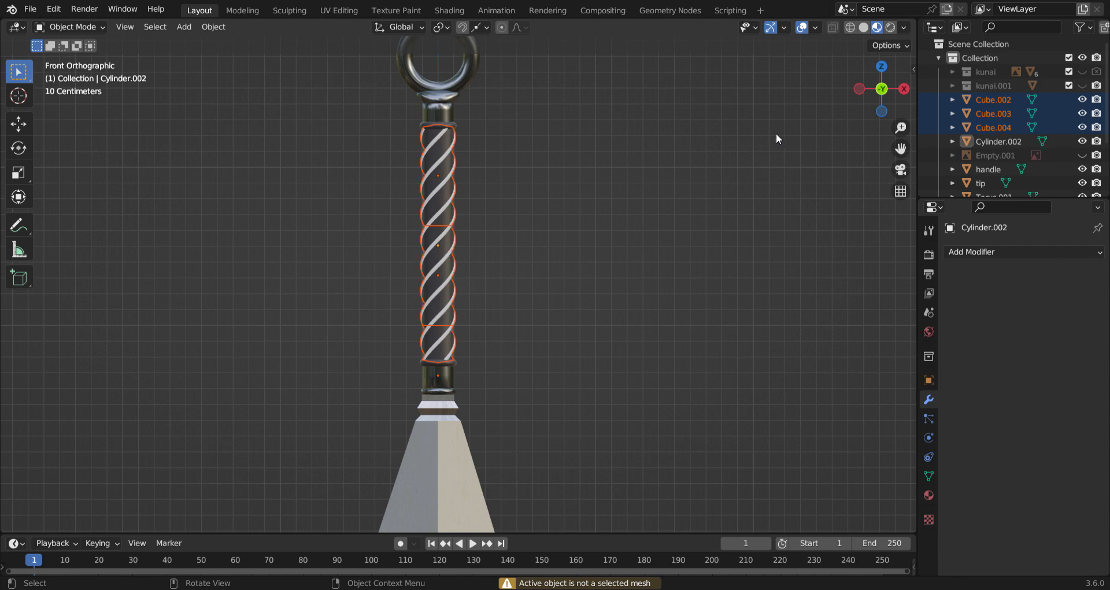
Join the three spiral wrap copies into one object and check it by toggling its visibility.
{"action": "left_click", "coordinate": [986, 99]}
{"action": "left_click", "coordinate": [985, 127], "text": "shift"}
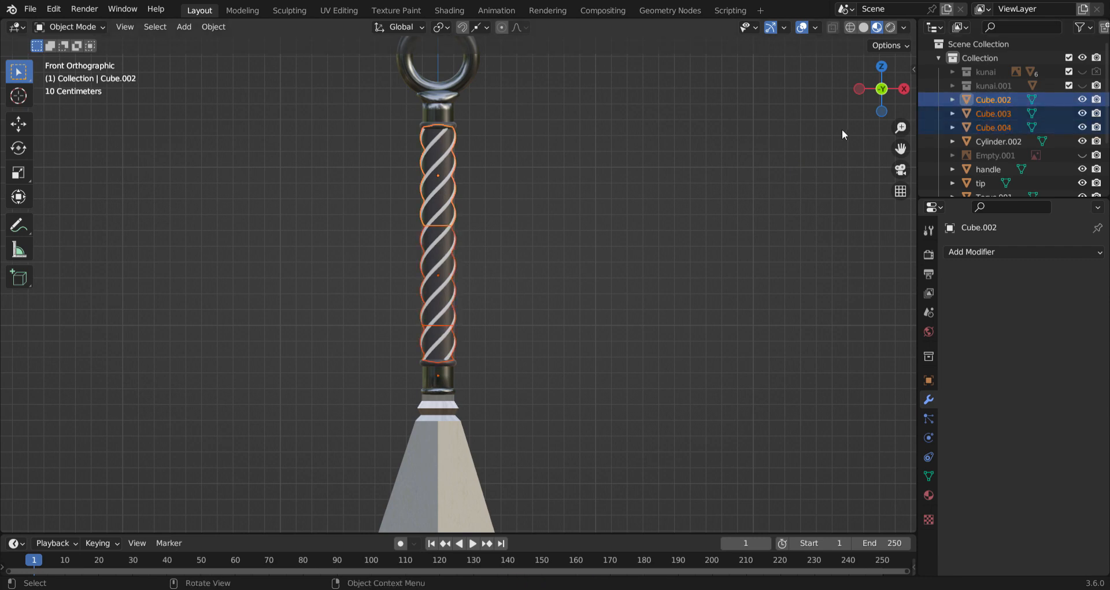
{"action": "key", "text": "ctrl+j"}
{"action": "scroll", "coordinate": [647, 137], "scroll_direction": "up", "scroll_amount": 2}
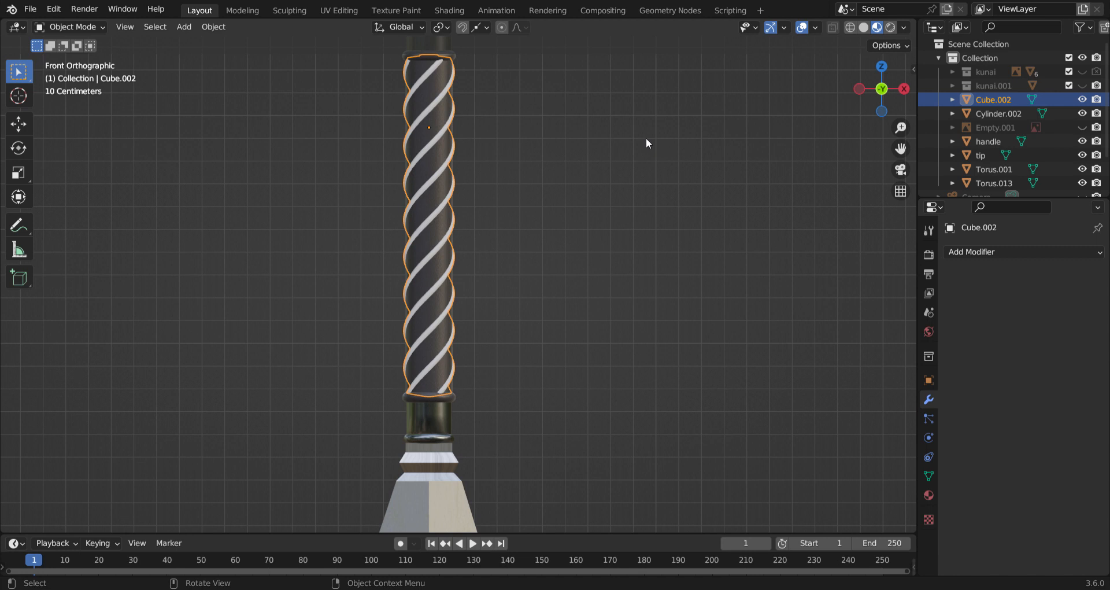
{"action": "left_click", "coordinate": [1082, 100]}
{"action": "left_click", "coordinate": [1082, 100]}
Link the grip cylinder's leather material to the joined spiral wrap.
{"action": "left_click", "coordinate": [438, 216]}
{"action": "left_click", "coordinate": [436, 204], "text": "shift"}
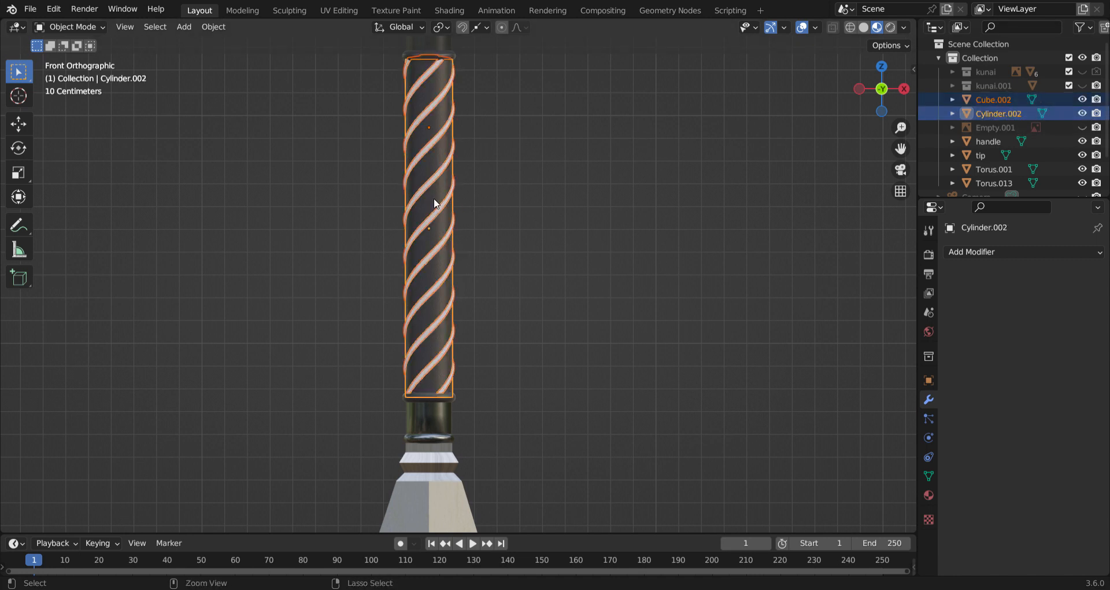
{"action": "key", "text": "ctrl+l"}
{"action": "left_click", "coordinate": [433, 198]}
{"action": "scroll", "coordinate": [462, 193], "scroll_direction": "up", "scroll_amount": 3}
{"action": "left_click", "coordinate": [540, 192]}
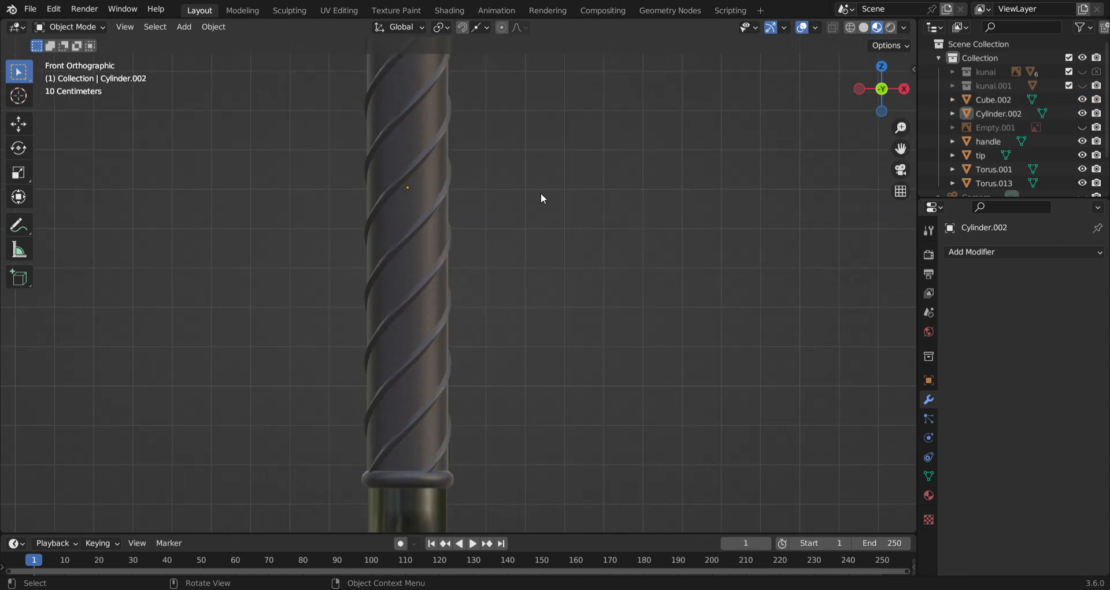
Apply Shade Smooth to the joined spiral wrap.
{"action": "middle_click_drag", "start_coordinate": [501, 174], "coordinate": [533, 322], "text": "shift"}
{"action": "middle_click_drag", "start_coordinate": [476, 141], "coordinate": [483, 251], "text": "shift"}
{"action": "scroll", "coordinate": [483, 210], "scroll_direction": "up", "scroll_amount": 6}
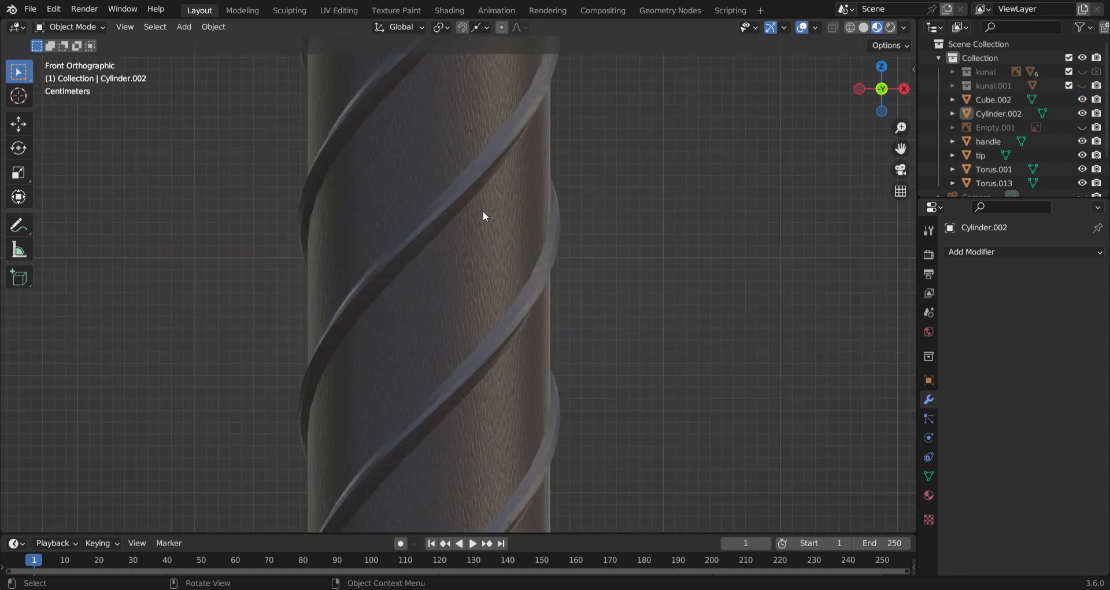
{"action": "scroll", "coordinate": [484, 217], "scroll_direction": "up", "scroll_amount": 3}
{"action": "left_click", "coordinate": [574, 316]}
{"action": "right_click", "coordinate": [574, 316]}
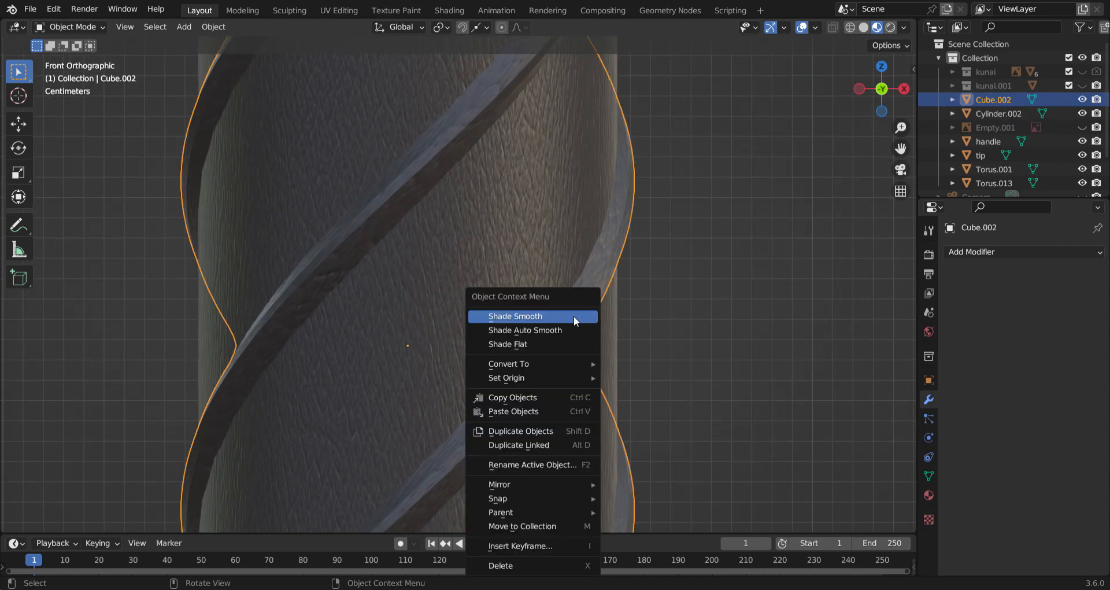
{"action": "left_click", "coordinate": [573, 315]}
Examine the smoothed wrap along the full length of the grip between both rings.
{"action": "middle_click_drag", "start_coordinate": [621, 306], "coordinate": [549, 285]}
{"action": "scroll", "coordinate": [585, 302], "scroll_direction": "down", "scroll_amount": 4}
{"action": "scroll", "coordinate": [550, 285], "scroll_direction": "down", "scroll_amount": 5}
{"action": "key", "text": "KP_1"}
{"action": "scroll", "coordinate": [502, 350], "scroll_direction": "up", "scroll_amount": 8}
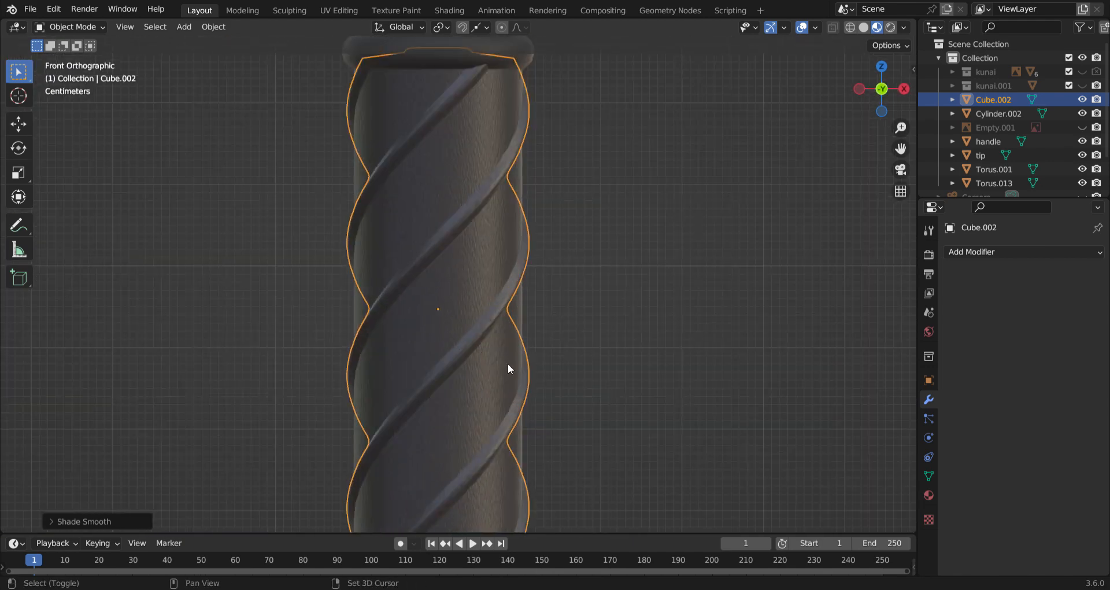
{"action": "middle_click_drag", "start_coordinate": [508, 363], "coordinate": [448, 194], "text": "shift"}
{"action": "scroll", "coordinate": [448, 196], "scroll_direction": "down", "scroll_amount": 7}
{"action": "middle_click_drag", "start_coordinate": [478, 362], "coordinate": [452, 236], "text": "shift"}
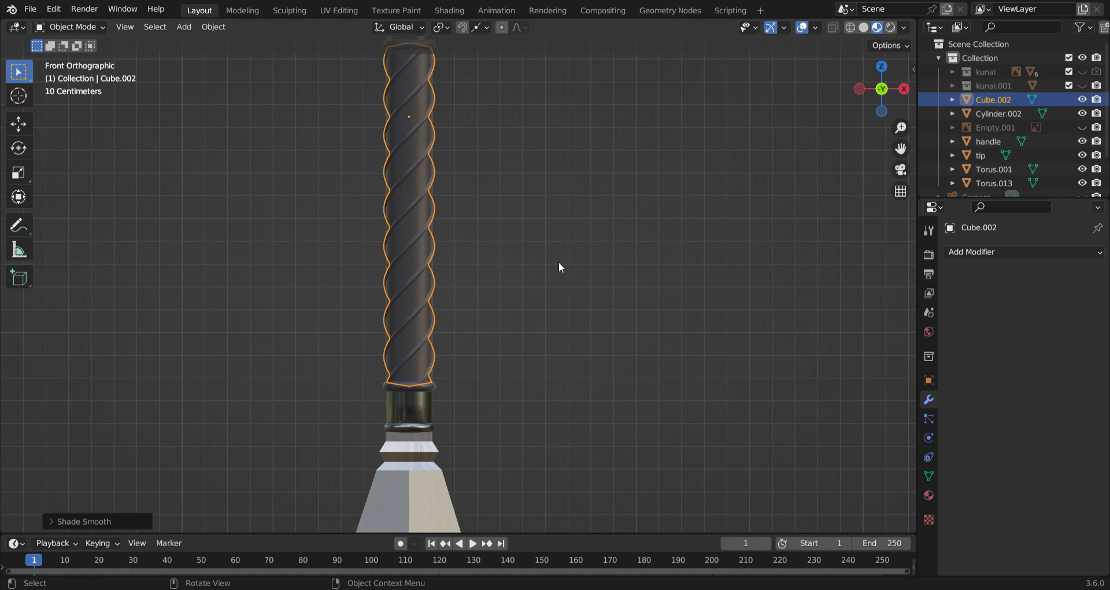
{"action": "scroll", "coordinate": [587, 272], "scroll_direction": "up", "scroll_amount": 2}
{"action": "key", "text": "s"}
{"action": "key", "text": "x"}
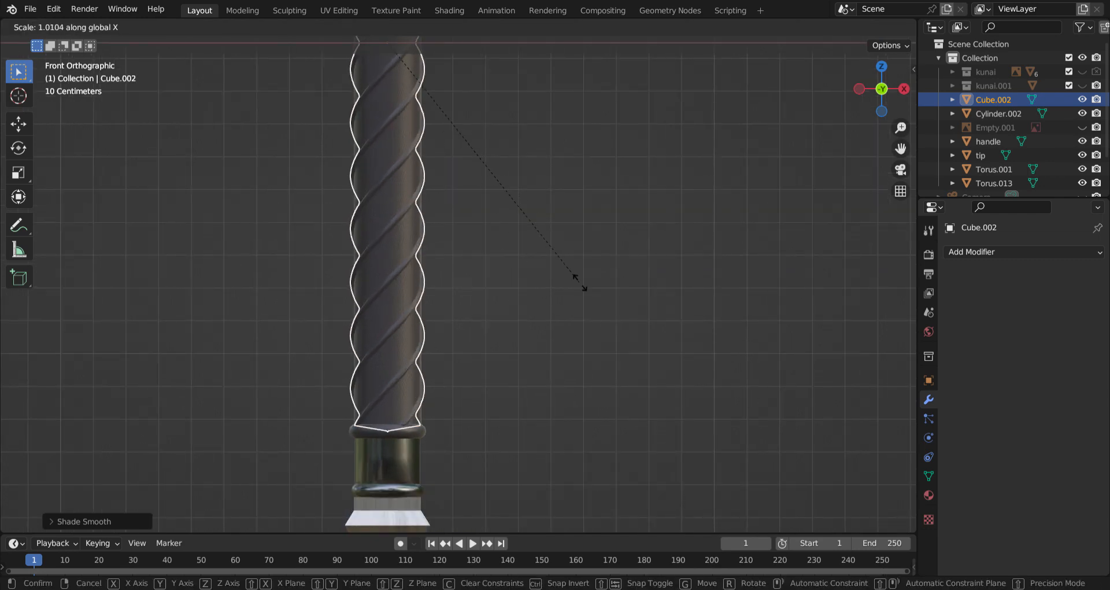
{"action": "left_click", "coordinate": [612, 300]}
Save the kunai file, start a render and cancel it.
{"action": "mouse_move", "coordinate": [592, 297]}
{"action": "middle_mouse_down"}
{"action": "mouse_move", "coordinate": [467, 273]}
{"action": "mouse_move", "coordinate": [484, 295]}
{"action": "middle_mouse_up"}
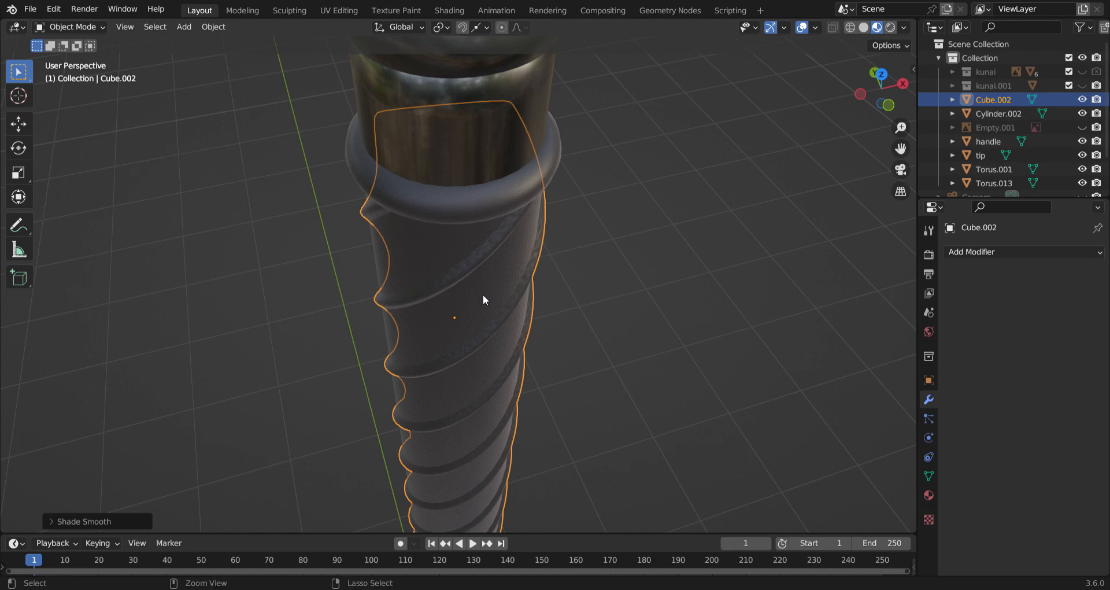
{"action": "key", "text": "ctrl+s"}
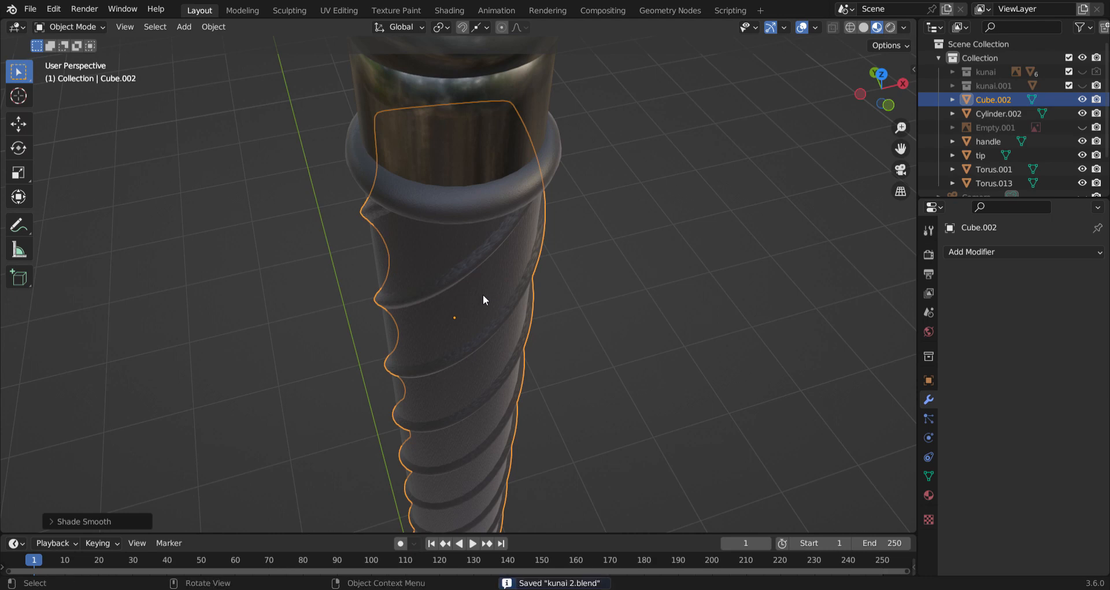
{"action": "key", "text": "F12"}
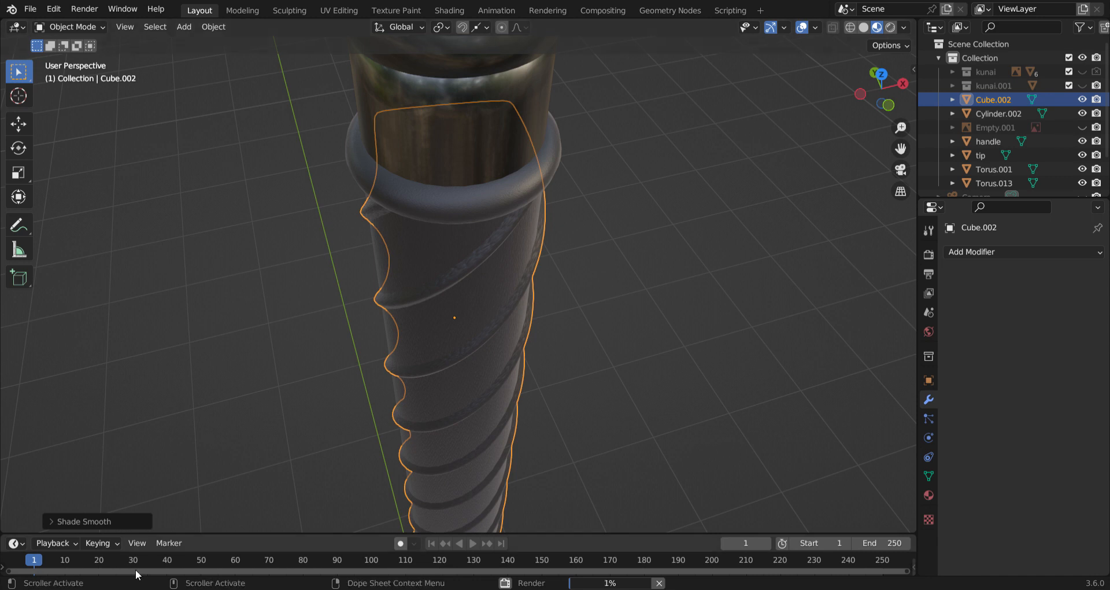
{"action": "left_click", "coordinate": [659, 582]}
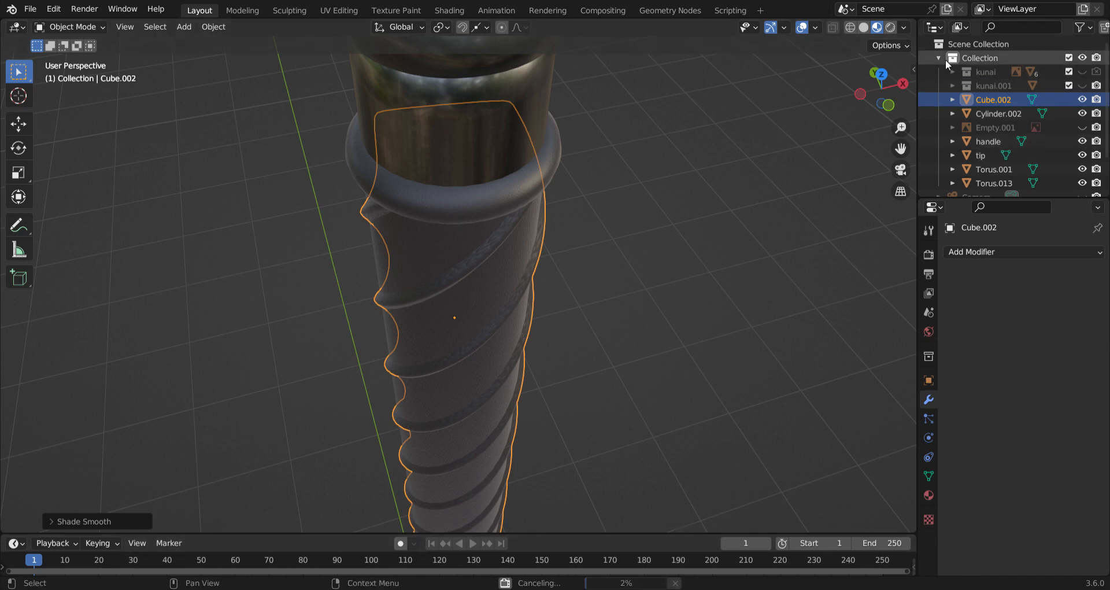
Select all the finished kunai parts in the Outliner and move them out of Collection into Scene Collection.
{"action": "scroll", "coordinate": [989, 102], "scroll_direction": "down", "scroll_amount": 3}
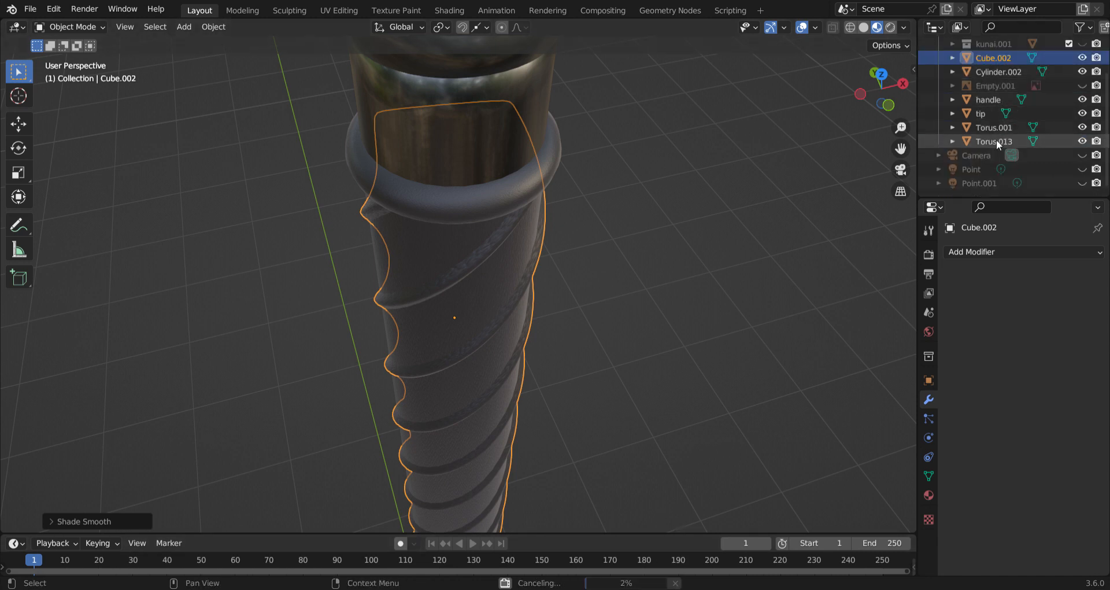
{"action": "scroll", "coordinate": [995, 139], "scroll_direction": "up", "scroll_amount": 3}
{"action": "right_click", "coordinate": [994, 99]}
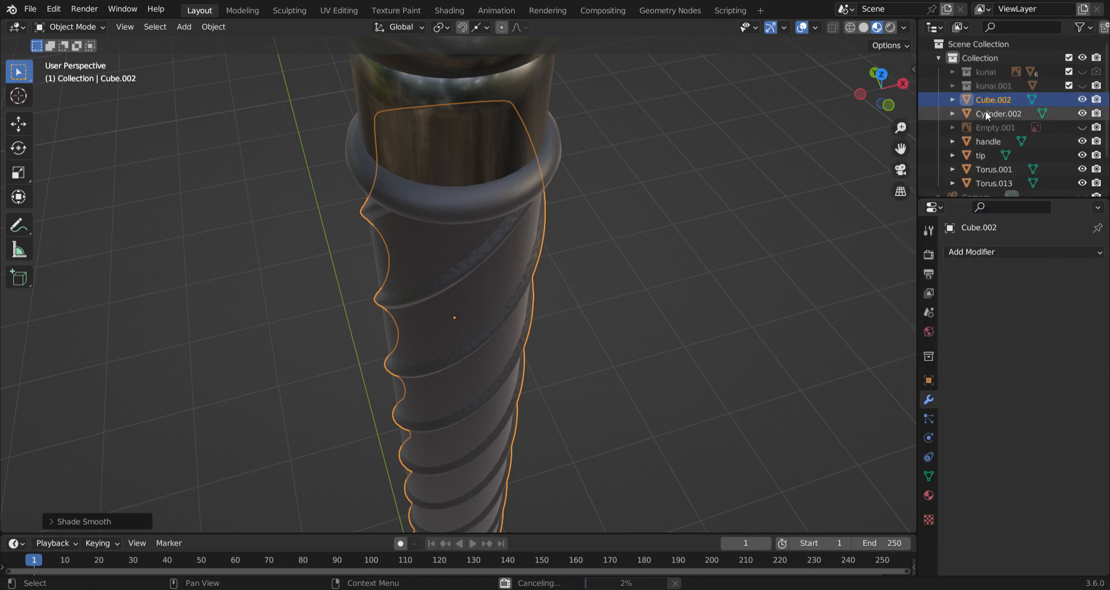
{"action": "scroll", "coordinate": [985, 110], "scroll_direction": "down", "scroll_amount": 3}
{"action": "left_click", "coordinate": [988, 136], "text": "shift"}
{"action": "scroll", "coordinate": [987, 105], "scroll_direction": "up", "scroll_amount": 3}
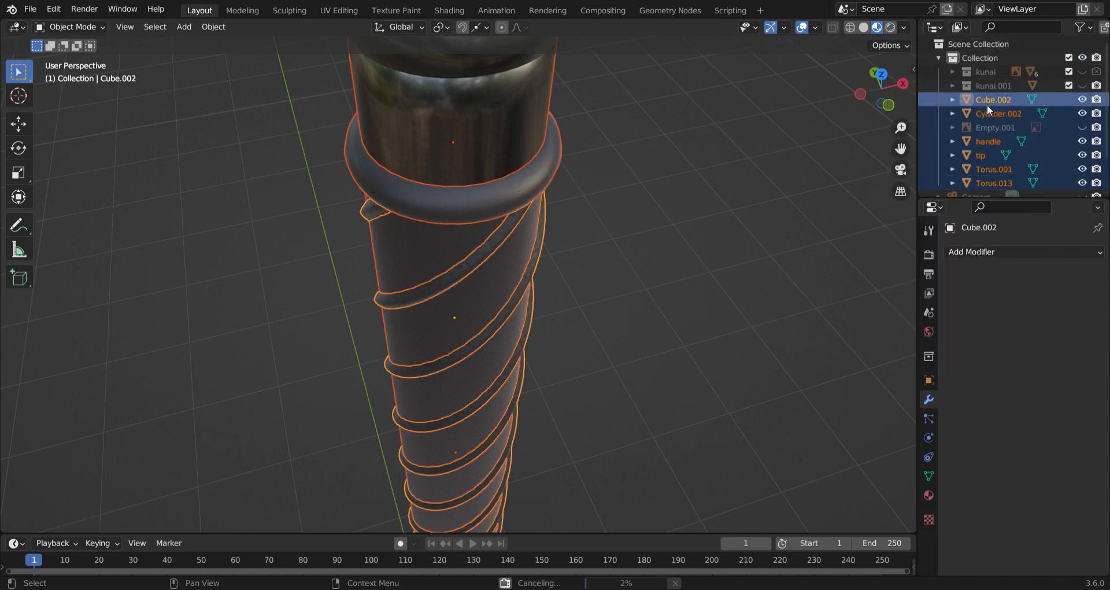
{"action": "right_click", "coordinate": [990, 105]}
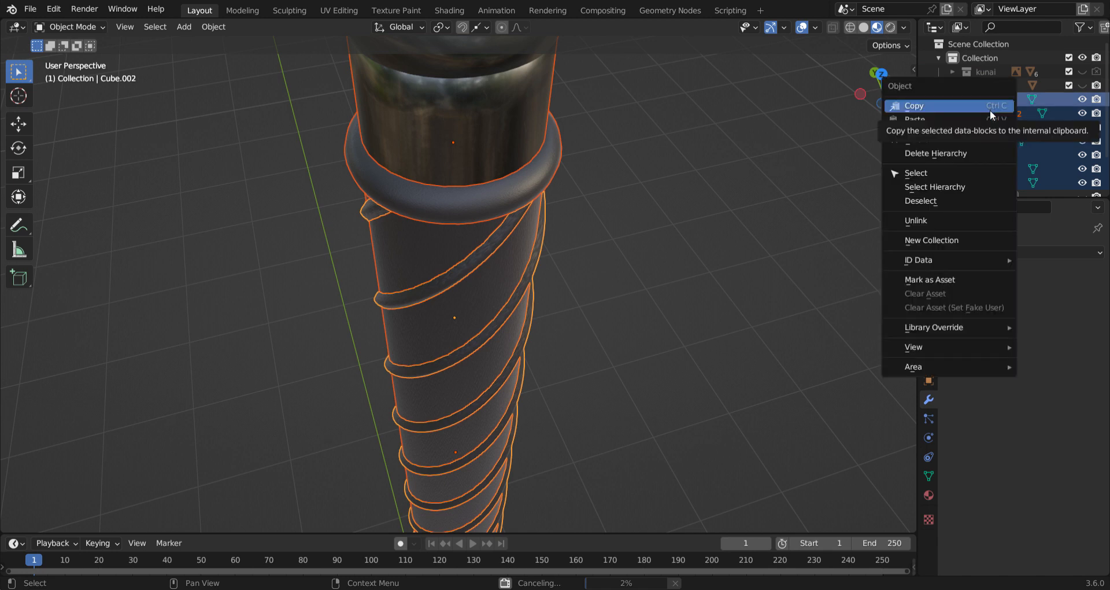
{"action": "left_click", "coordinate": [953, 105]}
{"action": "left_click_drag", "start_coordinate": [983, 99], "coordinate": [983, 46]}
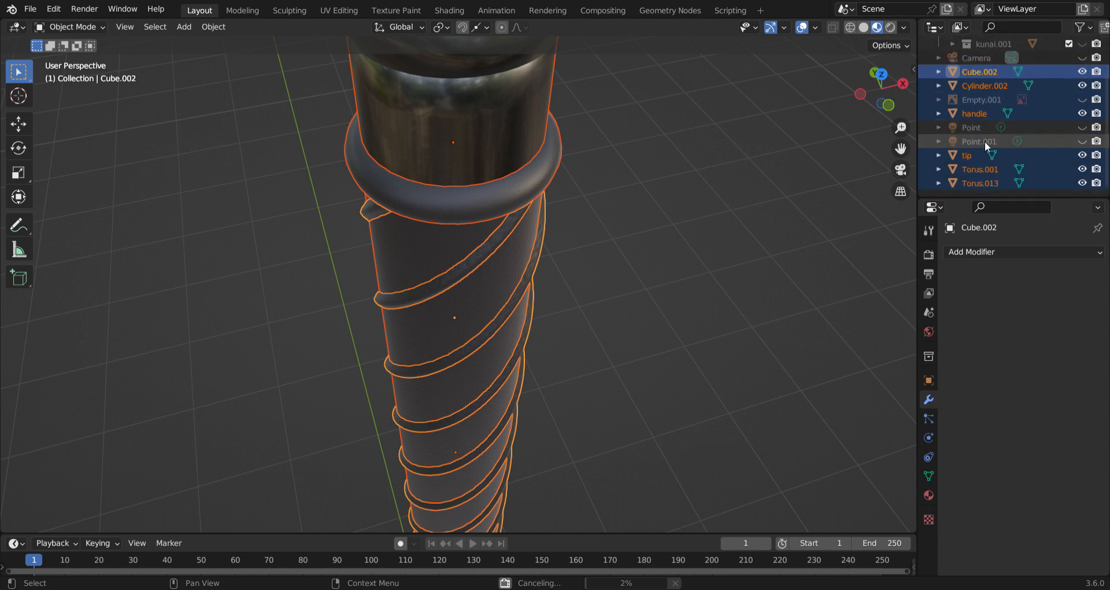
Create a second collection and move the selected kunai parts into it, collapsing its contents.
{"action": "right_click", "coordinate": [959, 191]}
{"action": "left_click", "coordinate": [959, 191]}
{"action": "scroll", "coordinate": [968, 98], "scroll_direction": "up", "scroll_amount": 3}
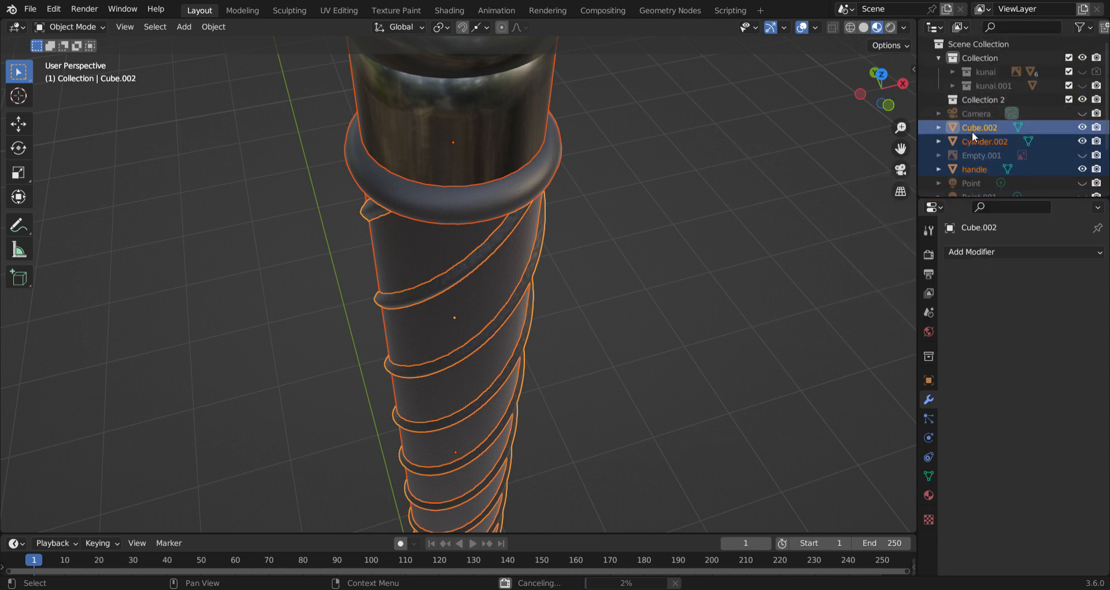
{"action": "left_click_drag", "start_coordinate": [976, 136], "coordinate": [978, 102]}
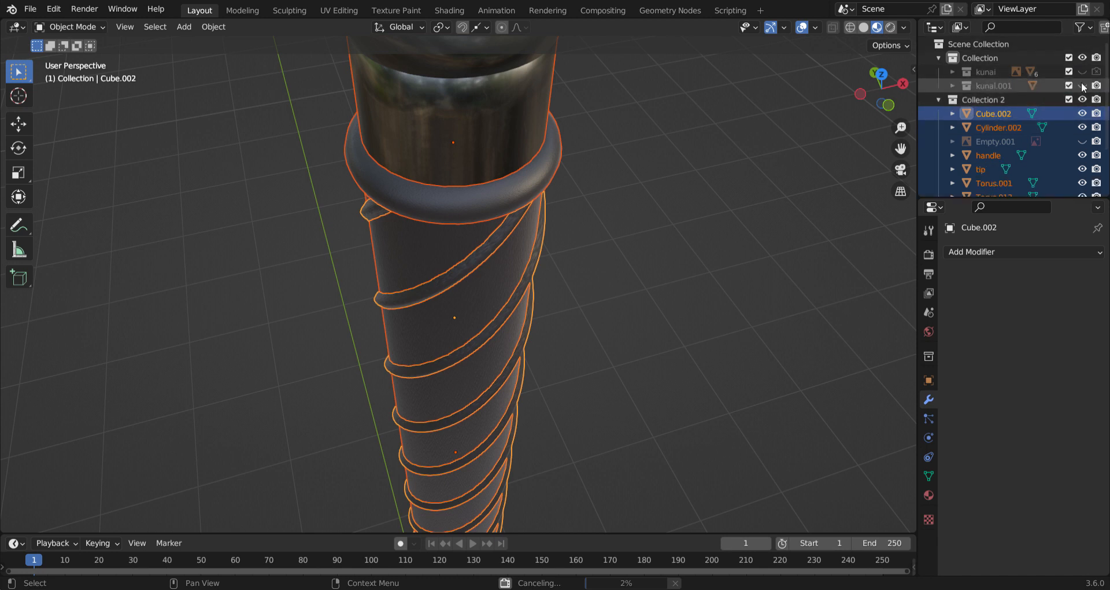
{"action": "left_click", "coordinate": [939, 99]}
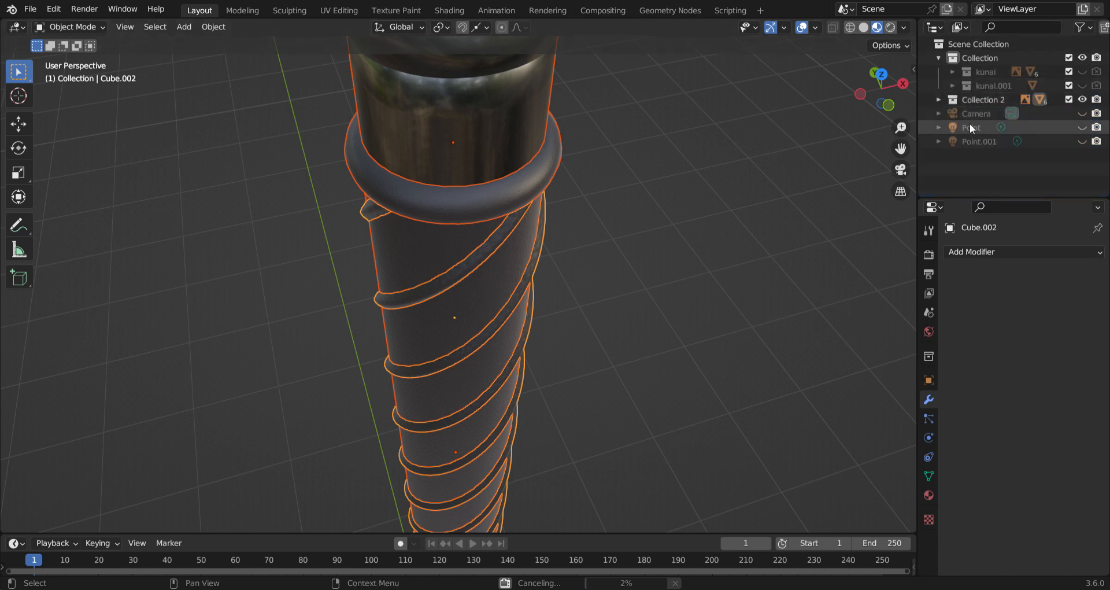
{"action": "middle_click_drag", "start_coordinate": [665, 185], "coordinate": [614, 258]}
{"action": "scroll", "coordinate": [593, 262], "scroll_direction": "down", "scroll_amount": 6}
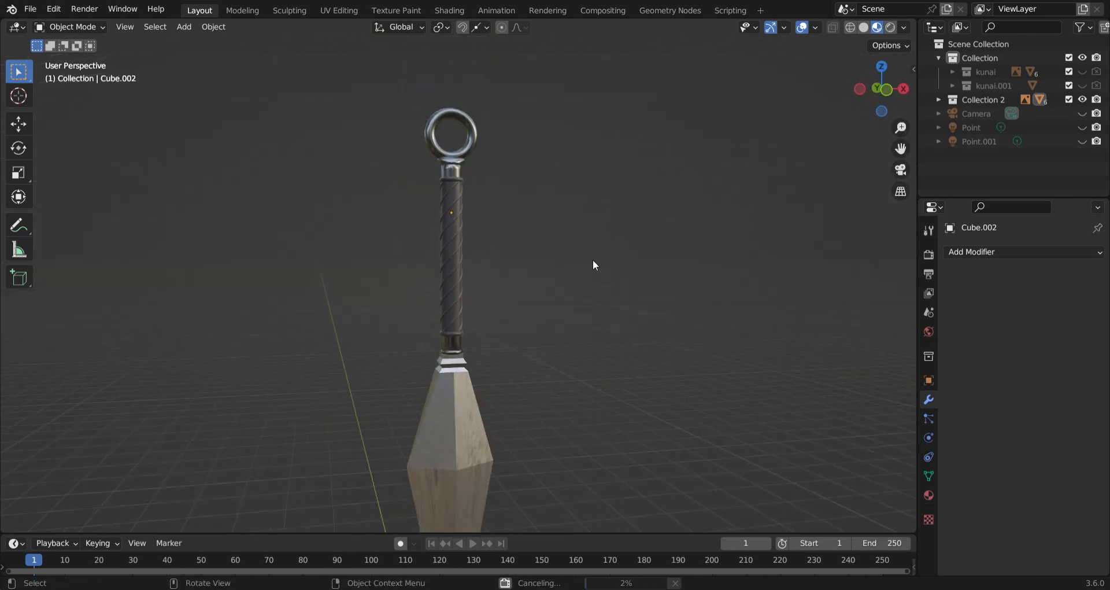